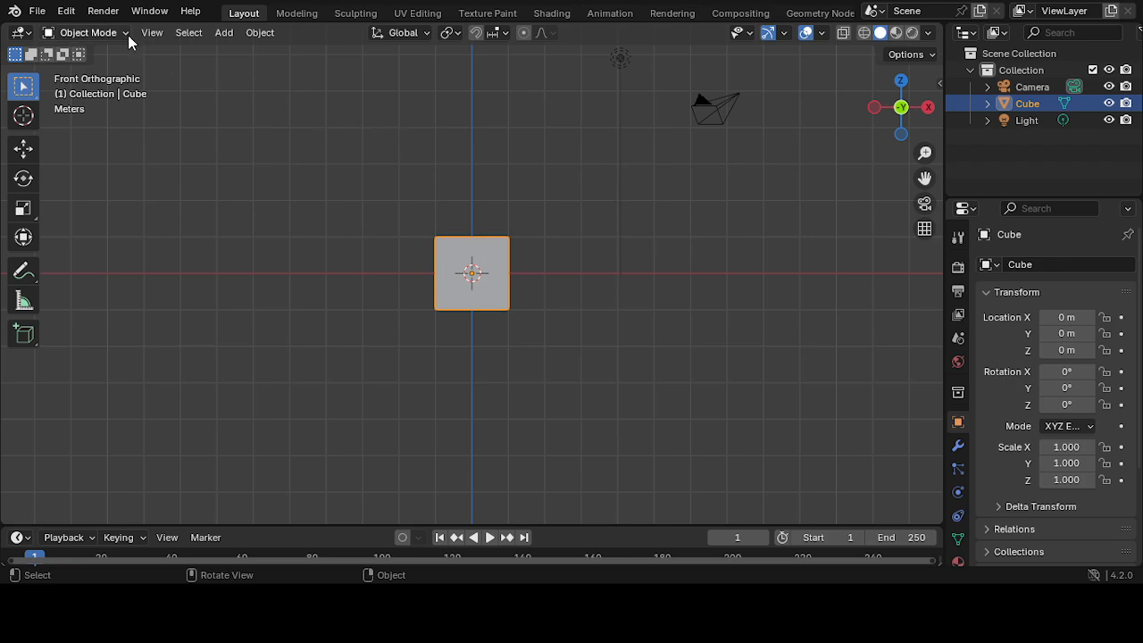
# Step: Turn on the Screencast Keys overlay in the 3D viewport and hide the sidebar again
pyautogui.click(68, 13)
pyautogui.press('n')
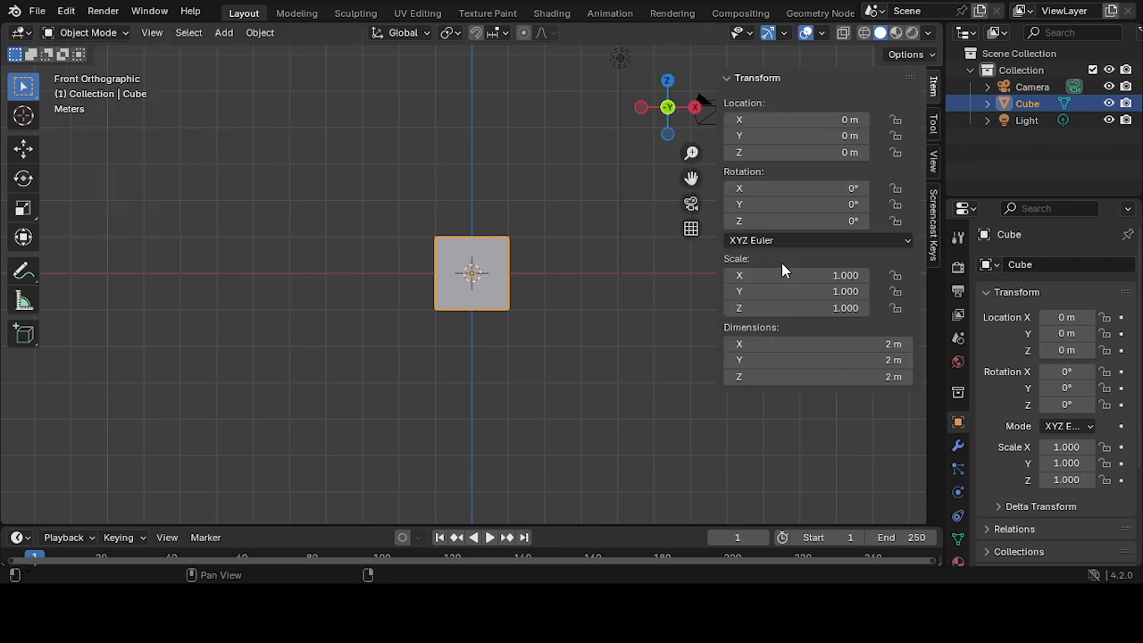
pyautogui.click(932, 219)
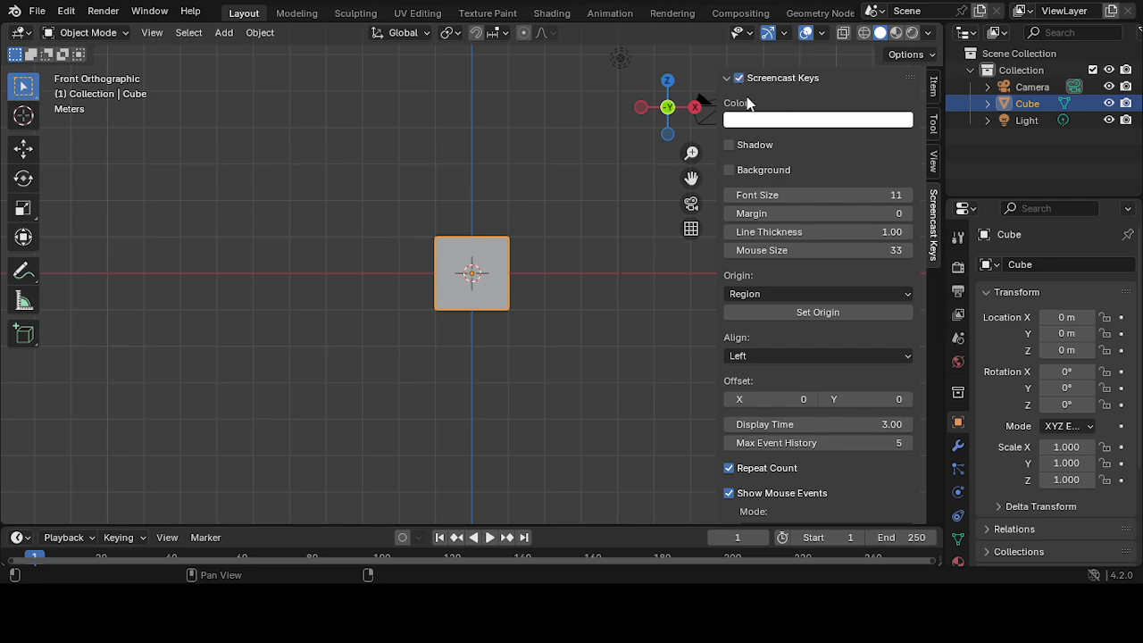
pyautogui.press('n')
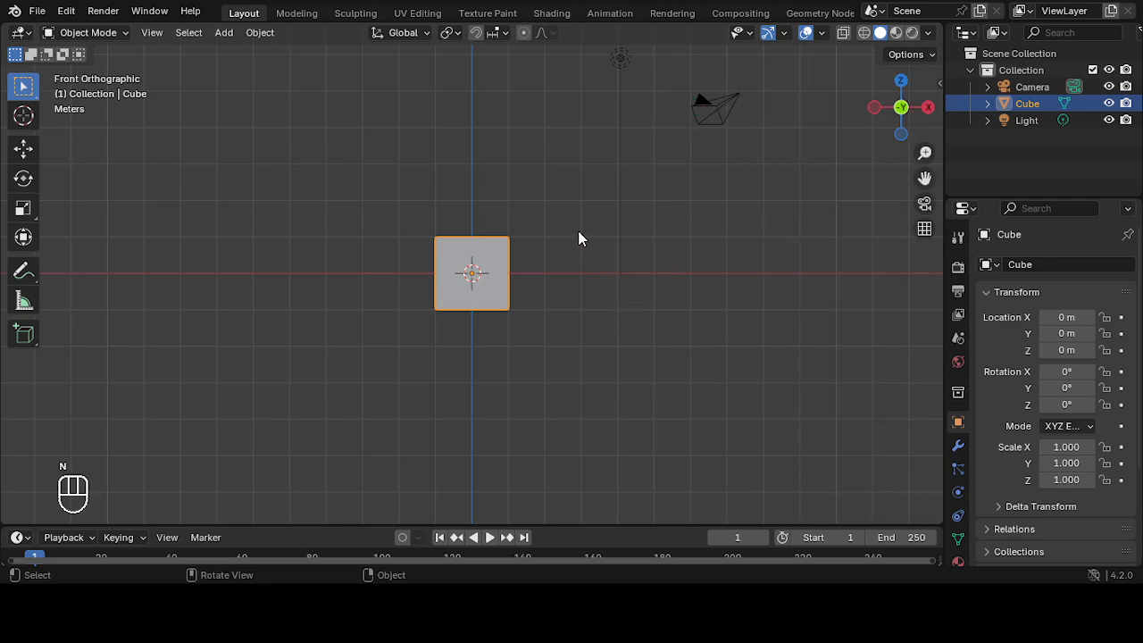
# Step: Look up the Rigify add-on in the add-ons preferences by searching for "rig", and clear the search
pyautogui.click(69, 12)
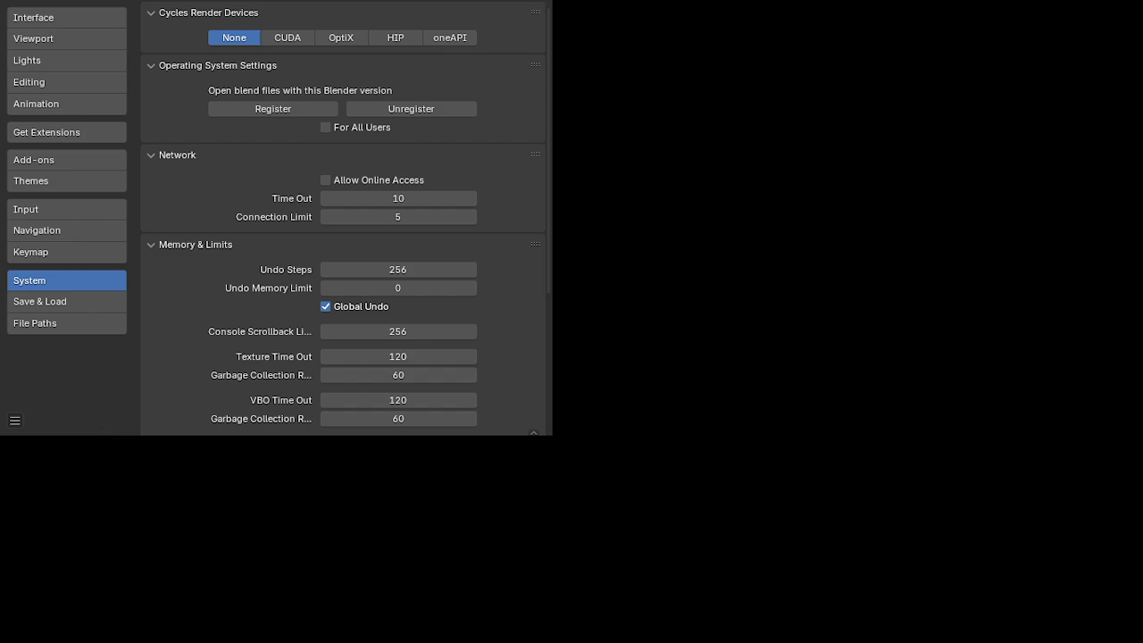
pyautogui.click(79, 162)
pyautogui.click(234, 15)
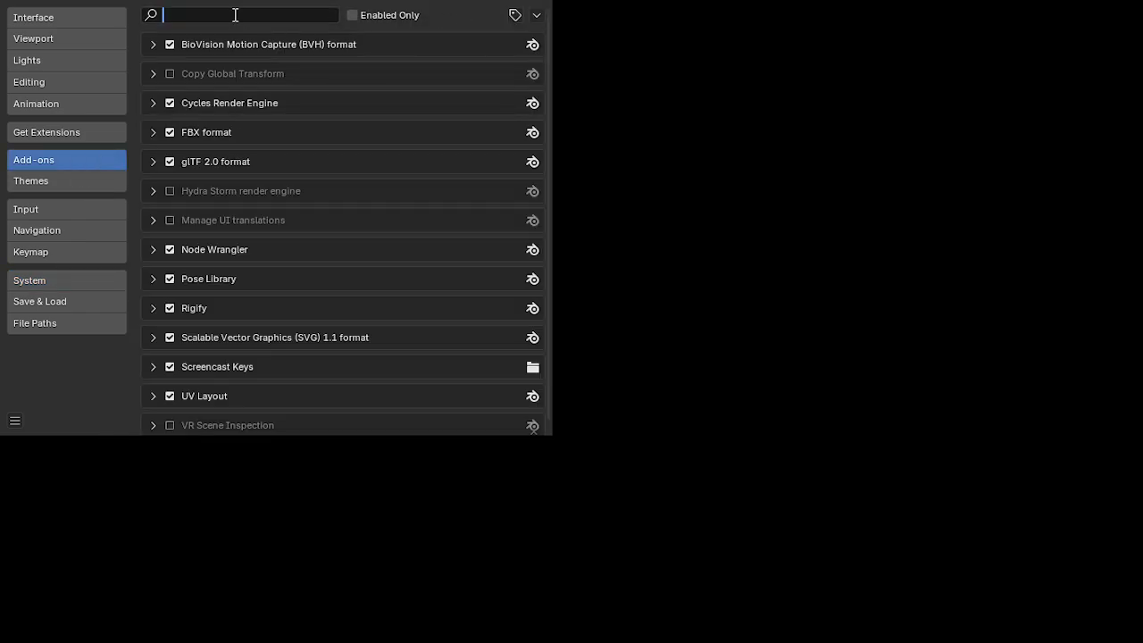
pyautogui.write('rig')
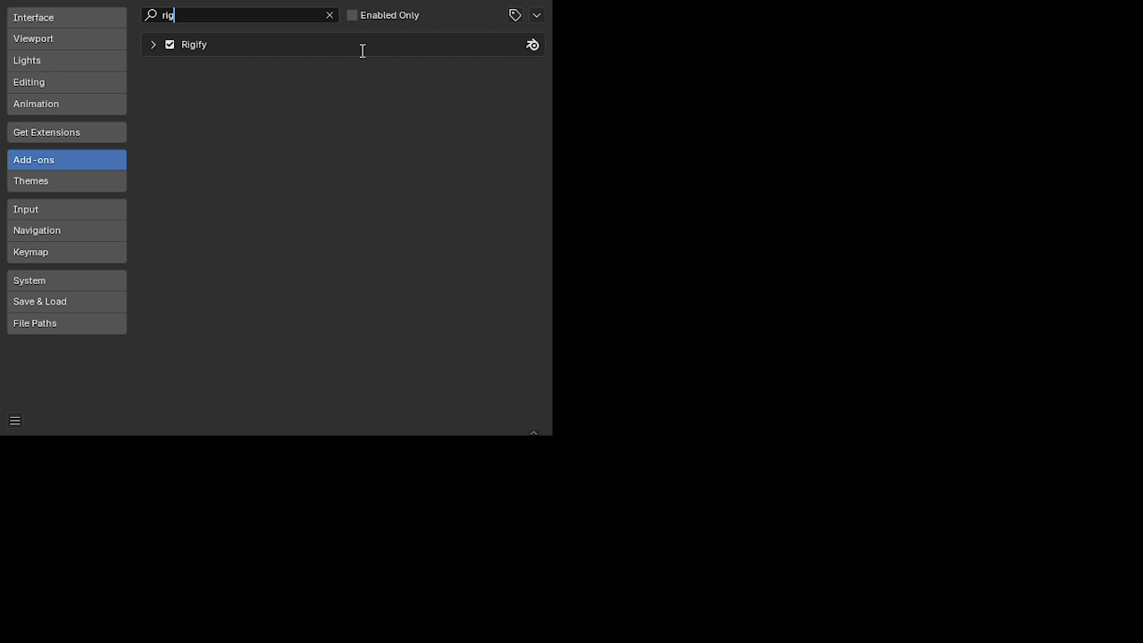
pyautogui.click(330, 15)
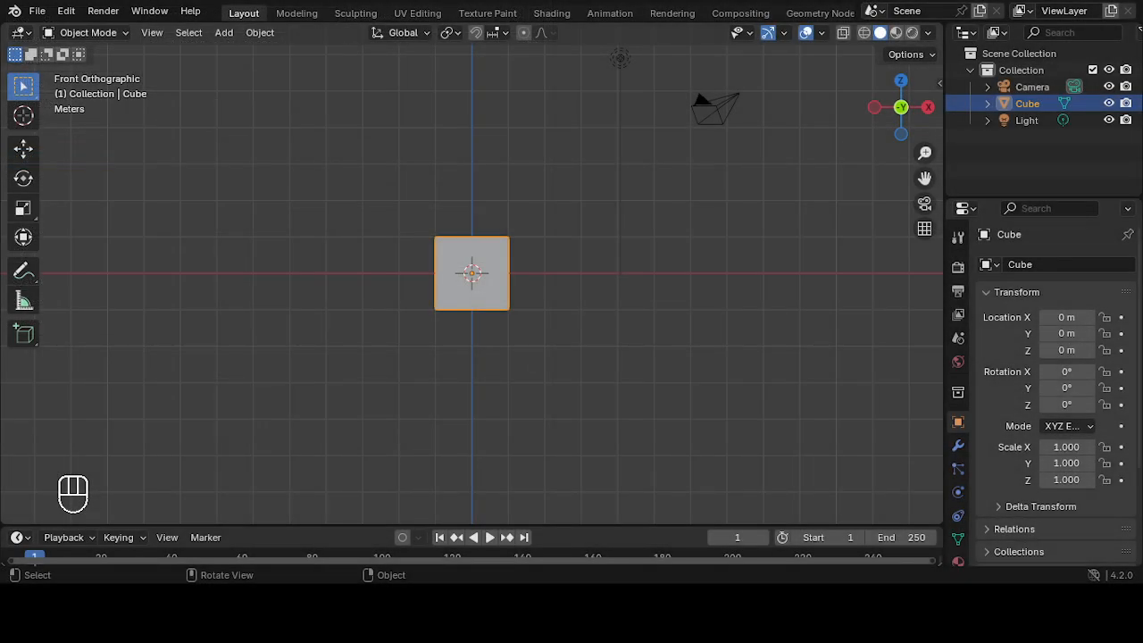
pyautogui.scroll(2, 577, 337)
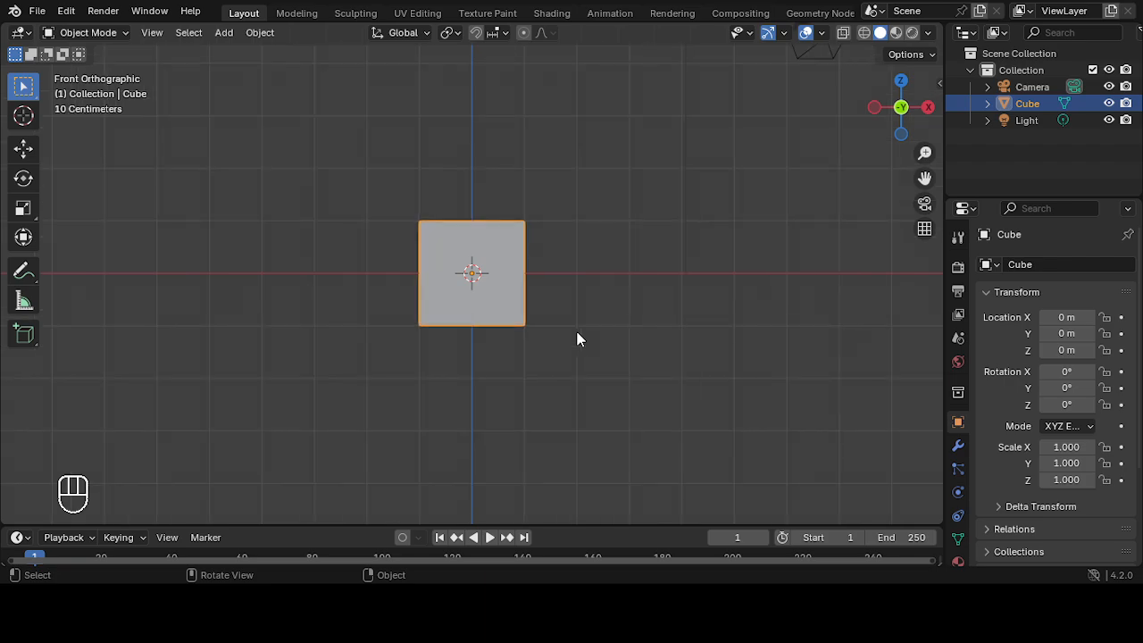
pyautogui.scroll(-2, 577, 338)
pyautogui.click(612, 275)
pyautogui.click(507, 259)
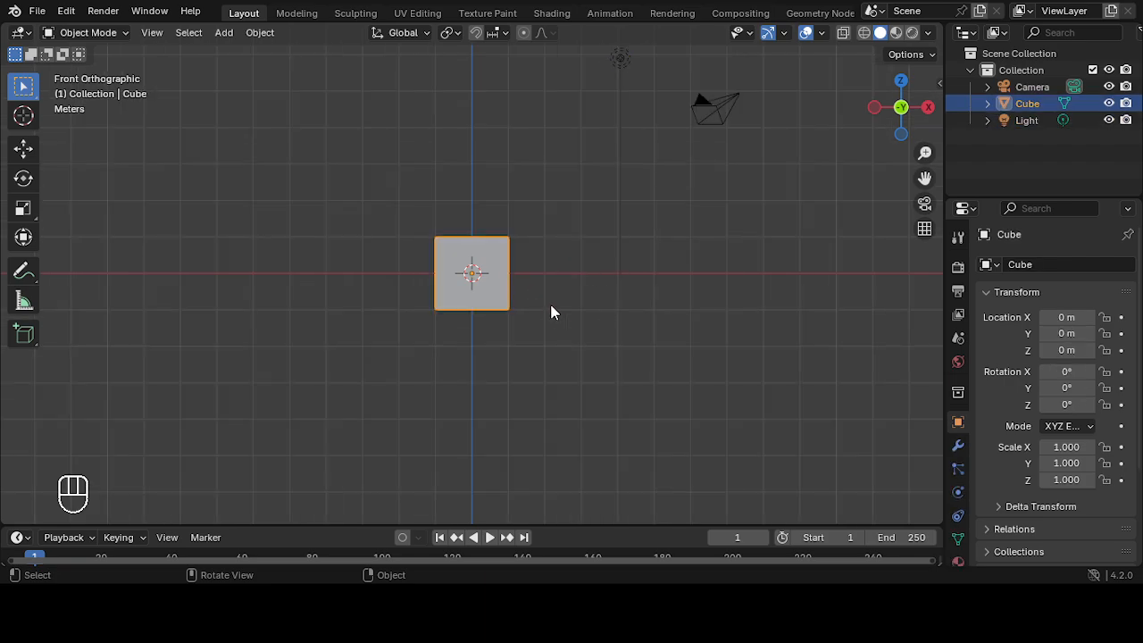
pyautogui.scroll(2, 550, 309)
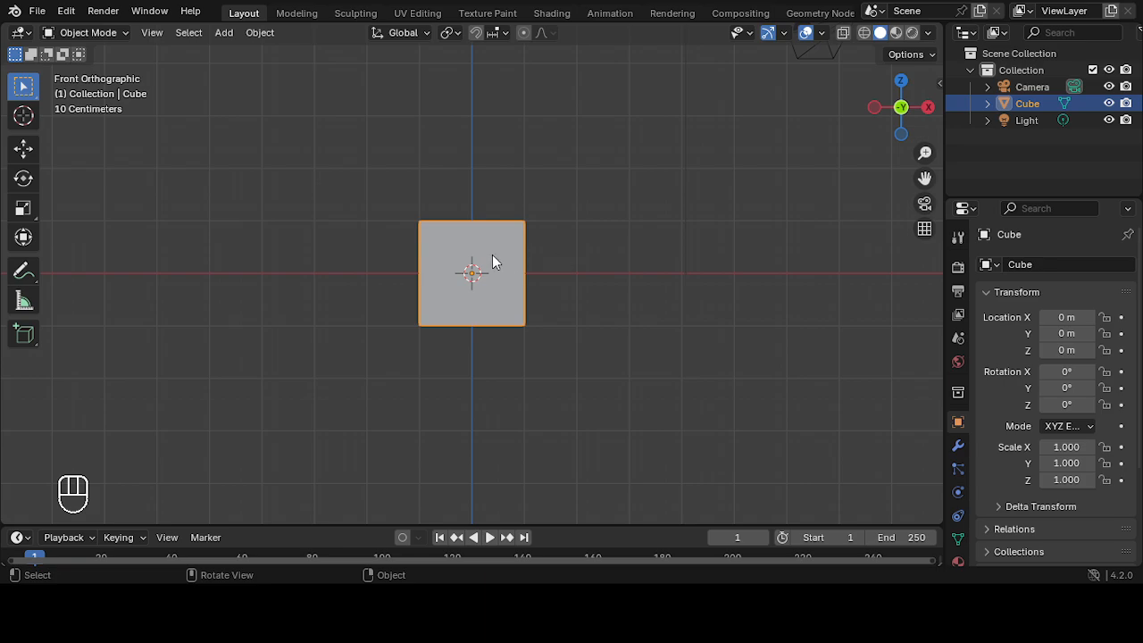
pyautogui.scroll(-3, 639, 290)
pyautogui.scroll(1, 645, 287)
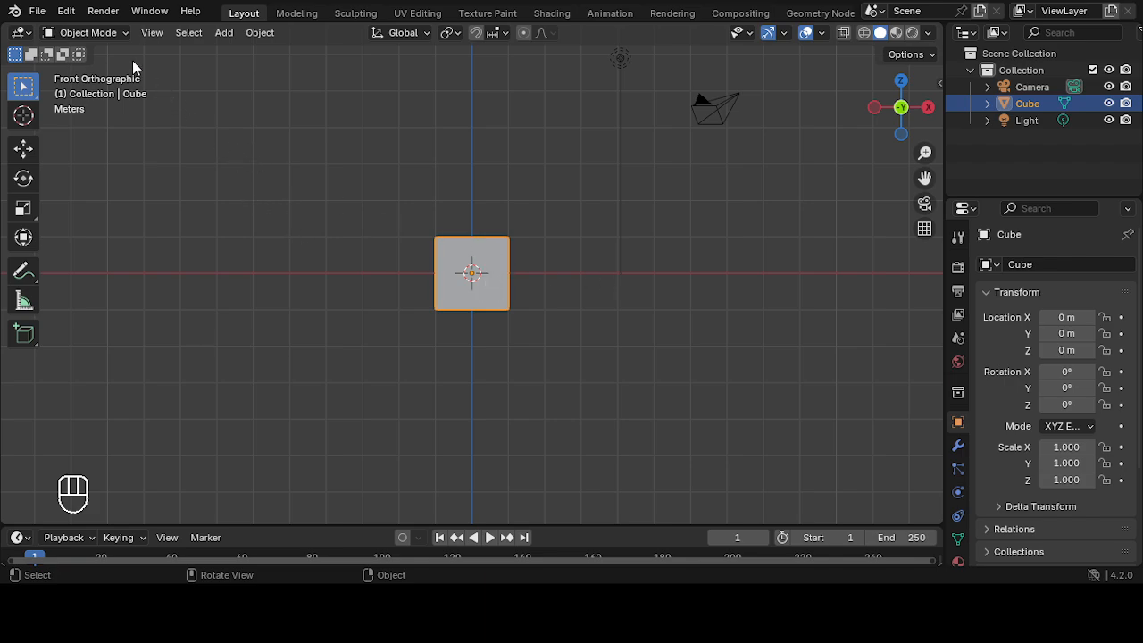
# Step: Stretch the cube along the X axis into a long bar with an X scale of about 6.7
pyautogui.click(26, 179)
pyautogui.click(34, 211)
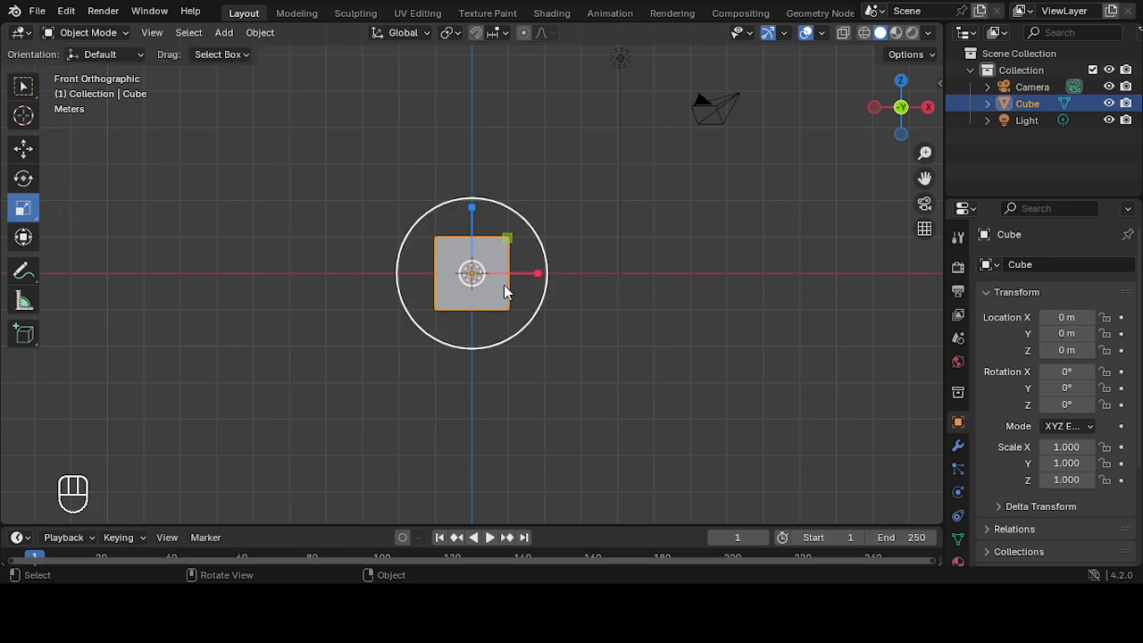
pyautogui.moveTo(539, 277); pyautogui.dragTo(942, 299)
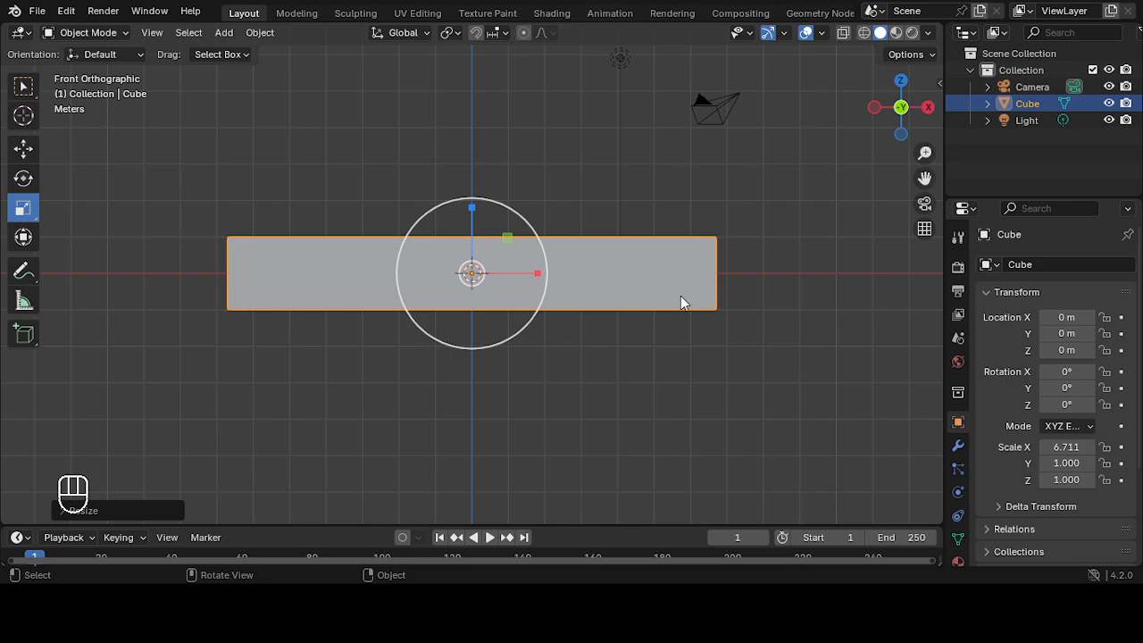
# Step: Show the bar's transform values in the sidebar and apply its scale
pyautogui.press('n')
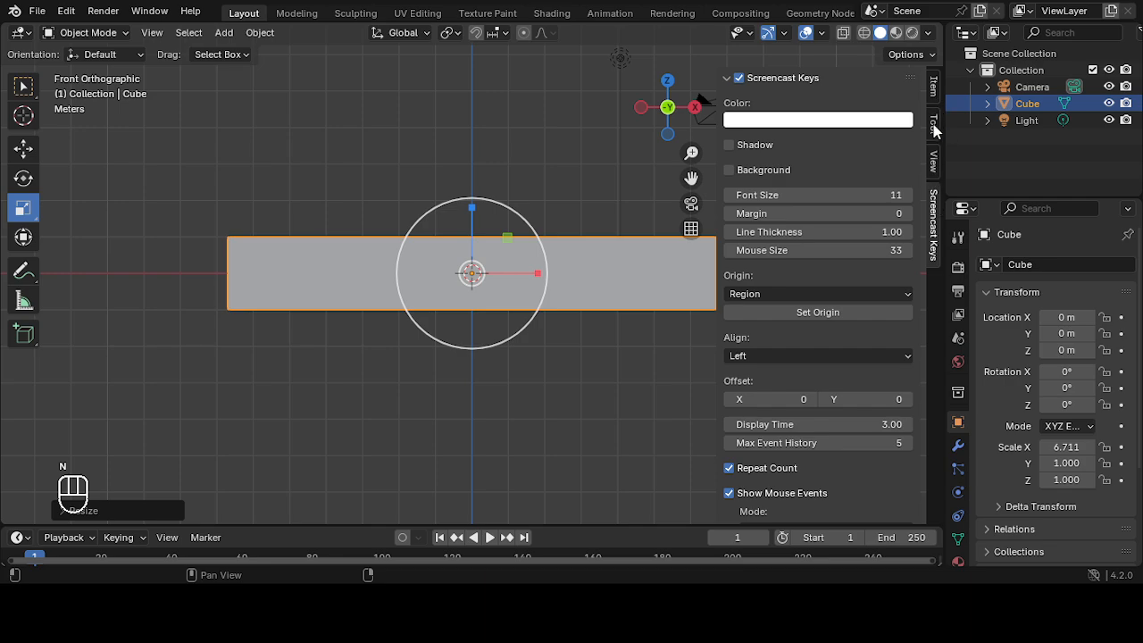
pyautogui.click(934, 88)
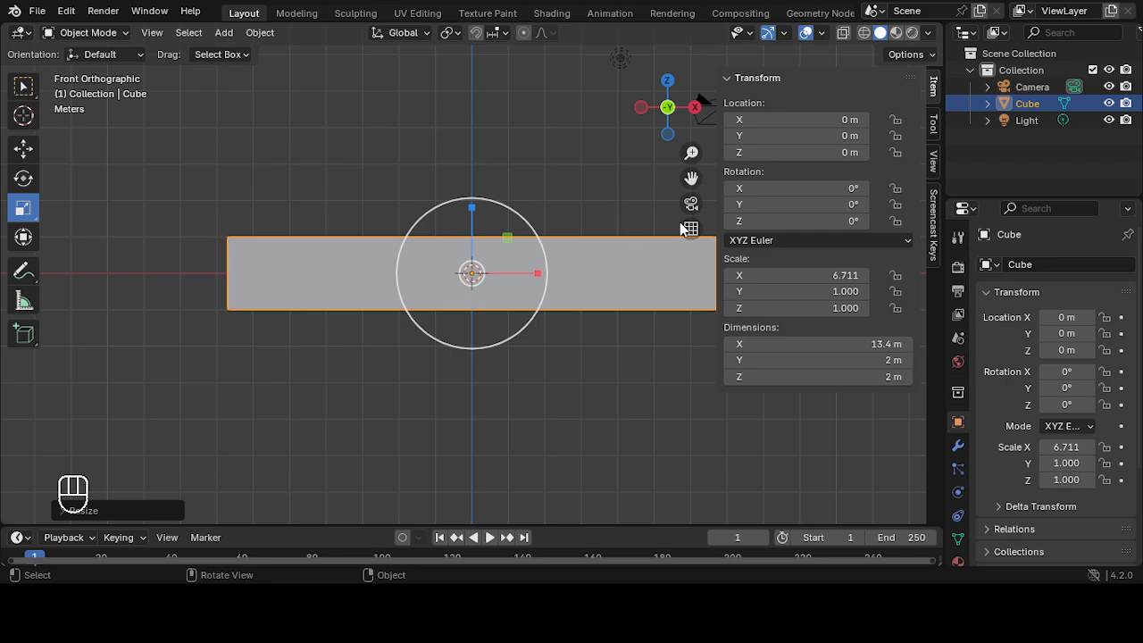
pyautogui.click(270, 36)
pyautogui.moveTo(312, 119)
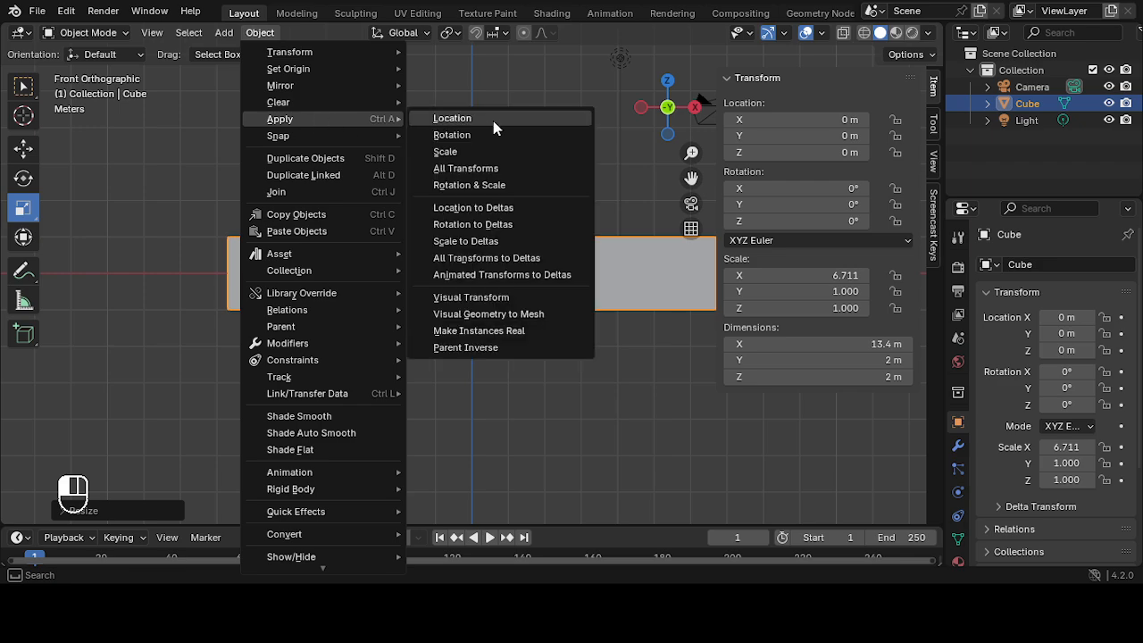
pyautogui.click(491, 151)
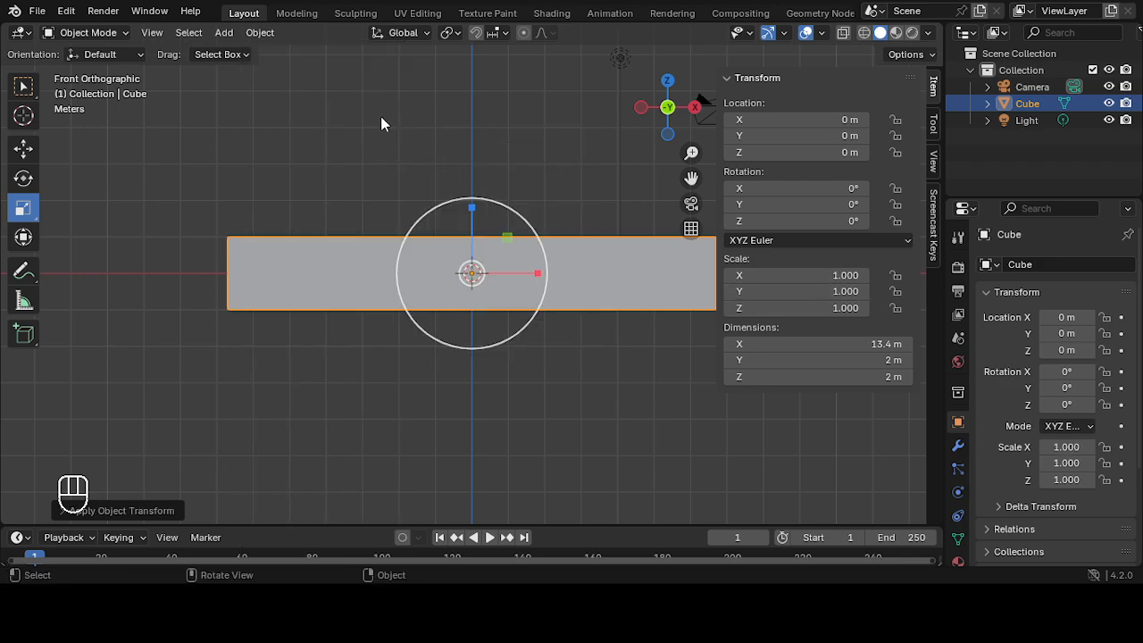
# Step: In Edit Mode, add three evenly spaced loop cuts across the bar's length, leaving them centred without sliding
pyautogui.click(117, 33)
pyautogui.click(100, 68)
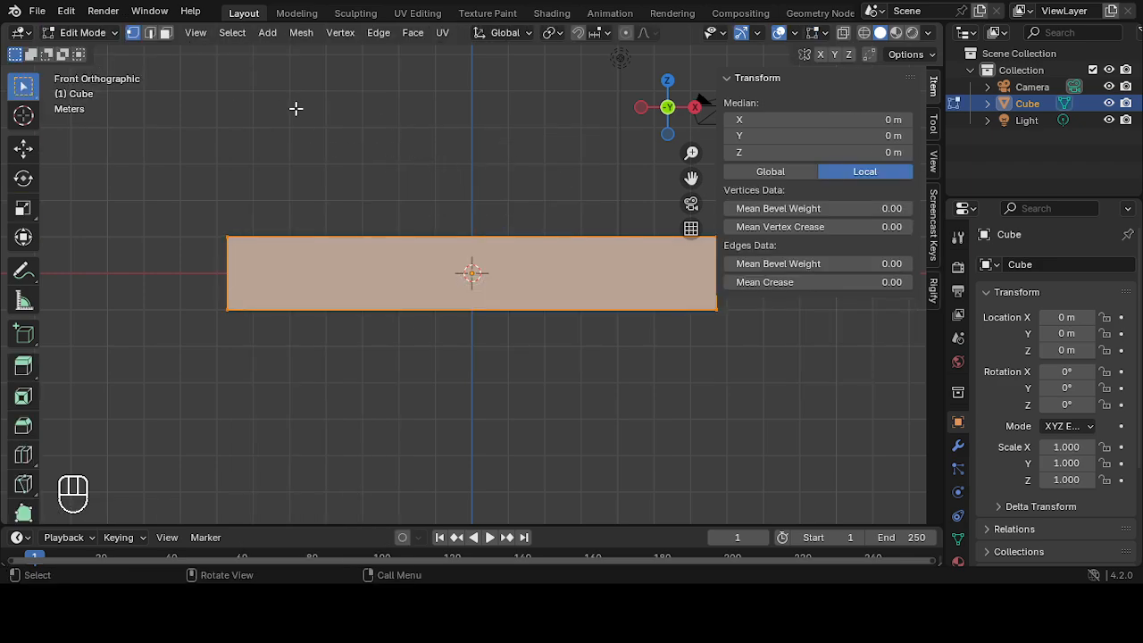
pyautogui.click(440, 200)
pyautogui.scroll(-1, 459, 205)
pyautogui.keyDown('ctrl'); pyautogui.scroll(-1, 520, 202); pyautogui.keyUp('ctrl')
pyautogui.scroll(1, 382, 222)
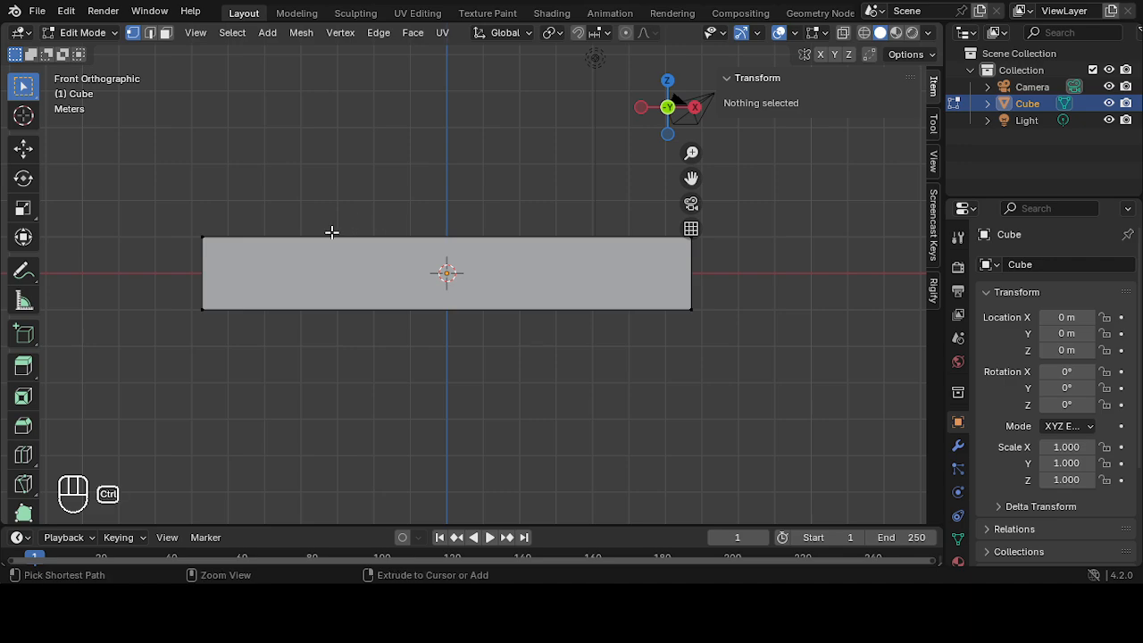
pyautogui.hotkey('ctrl', 'r')
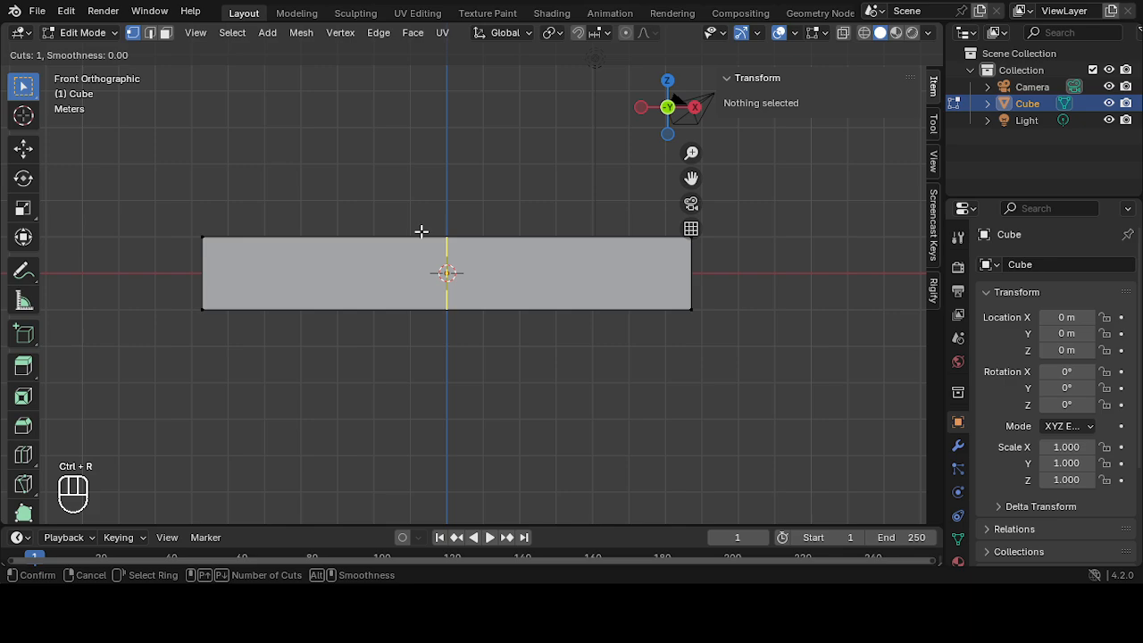
pyautogui.scroll(2, 414, 236)
pyautogui.click(413, 236)
pyautogui.rightClick(449, 206)
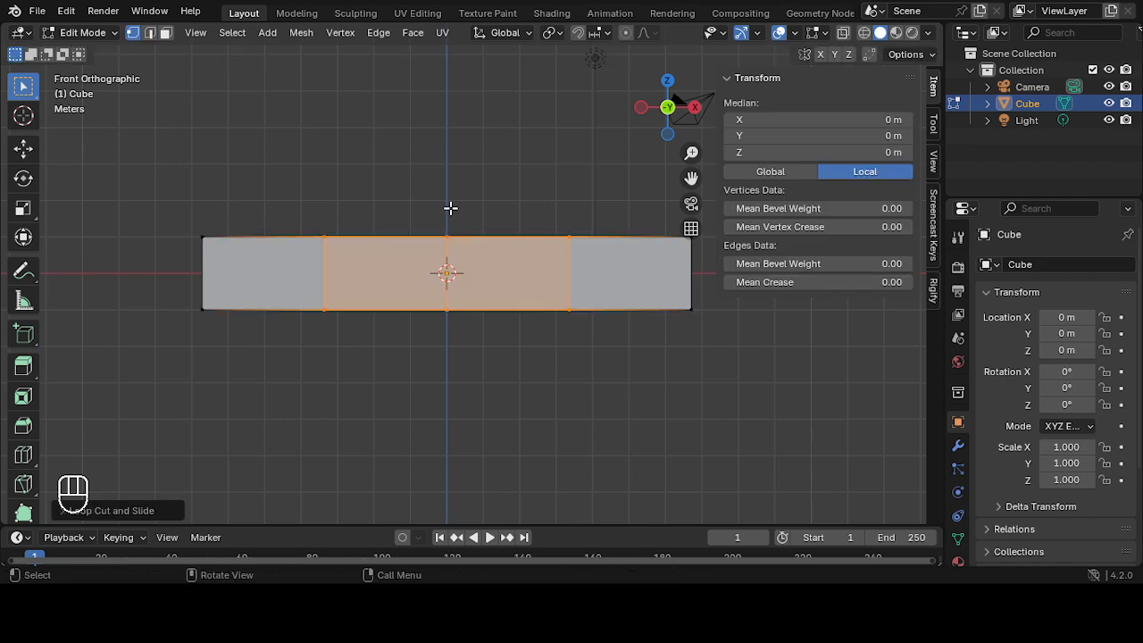
# Step: Hide the sidebar, inspect the segmented bar from an angle and return to the front view
pyautogui.scroll(-1, 464, 198)
pyautogui.moveTo(467, 197); pyautogui.dragTo(548, 199, button='middle')
pyautogui.click(678, 117)
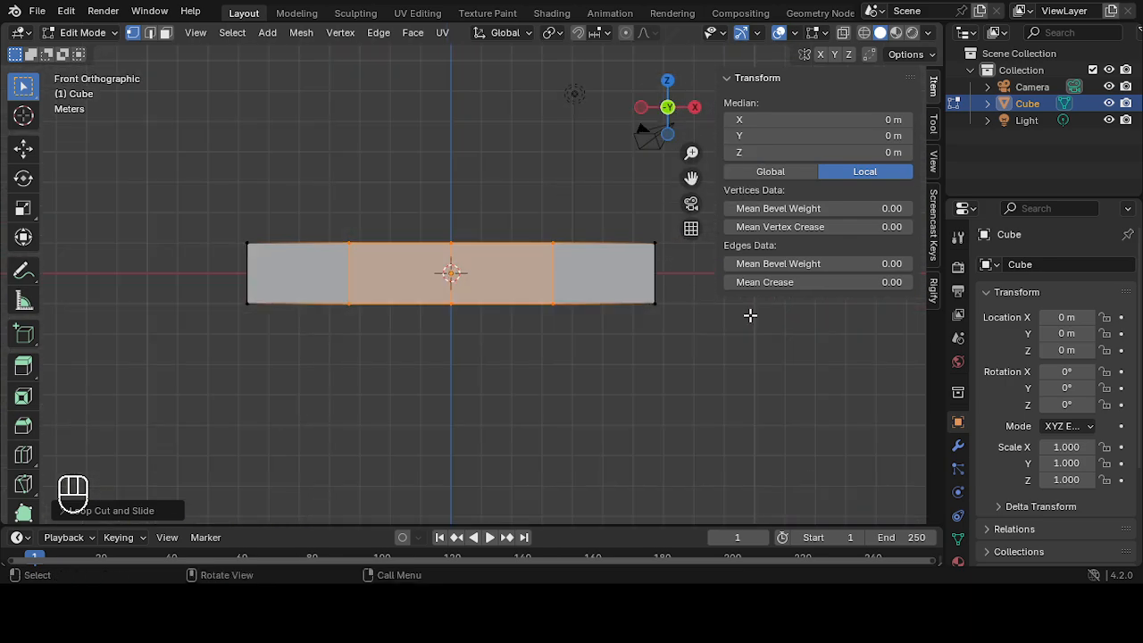
pyautogui.press('n')
pyautogui.moveTo(722, 307)
pyautogui.mouseDown(button='middle')
pyautogui.moveTo(646, 288)
pyautogui.moveTo(709, 319)
pyautogui.mouseUp(button='middle')
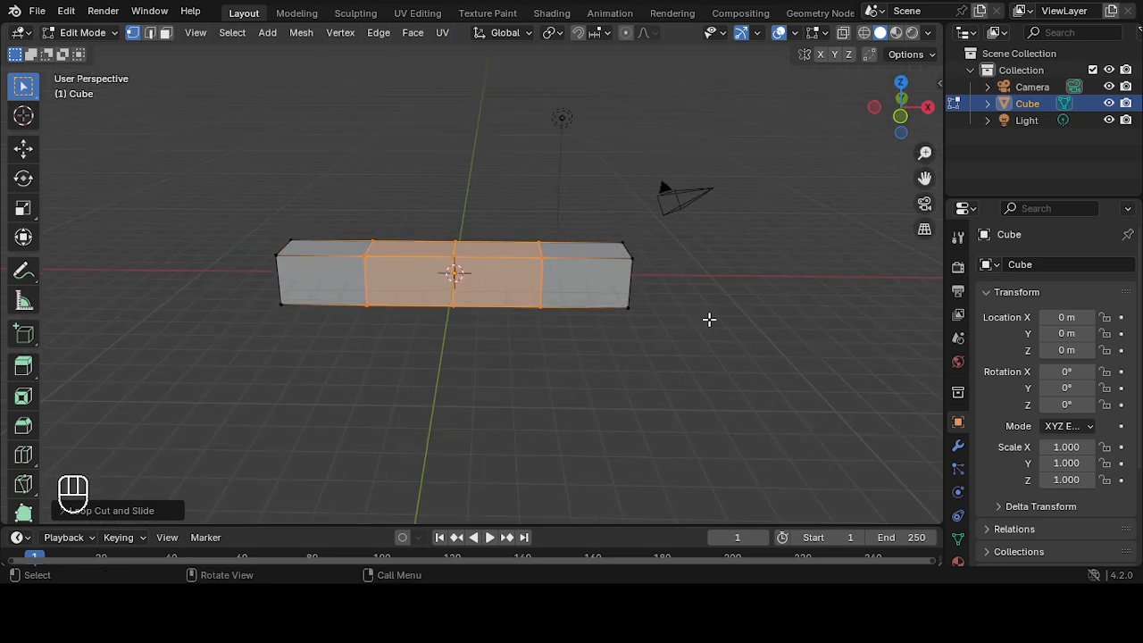
pyautogui.press('Delete')
pyautogui.press('KP_1')
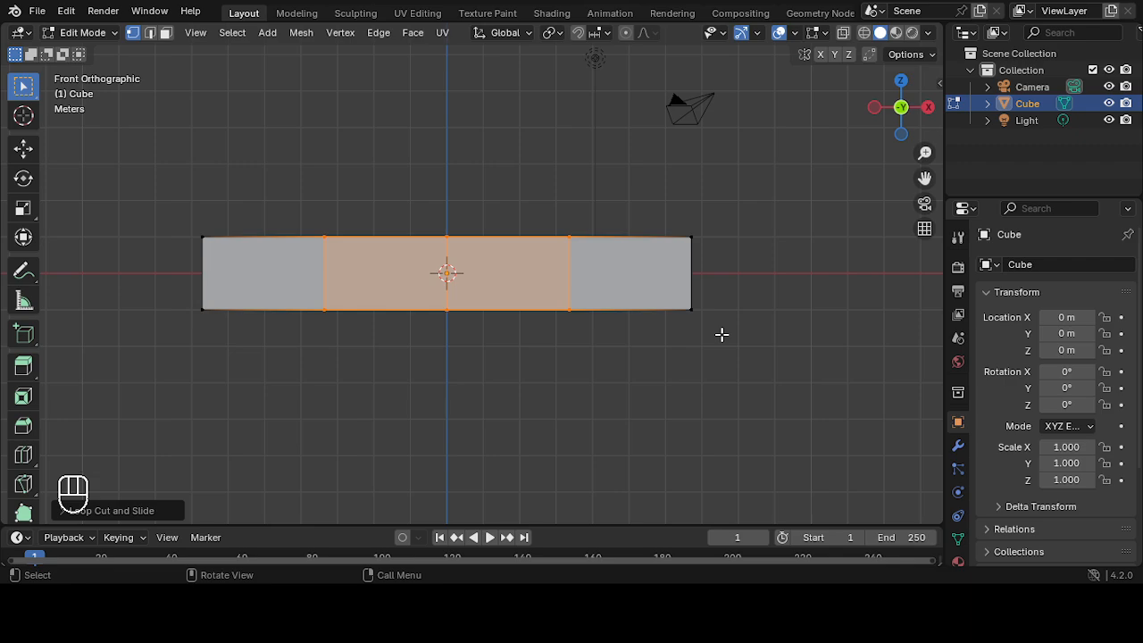
# Step: Return to Object Mode and turn on X-ray display for the viewport
pyautogui.press('Tab')
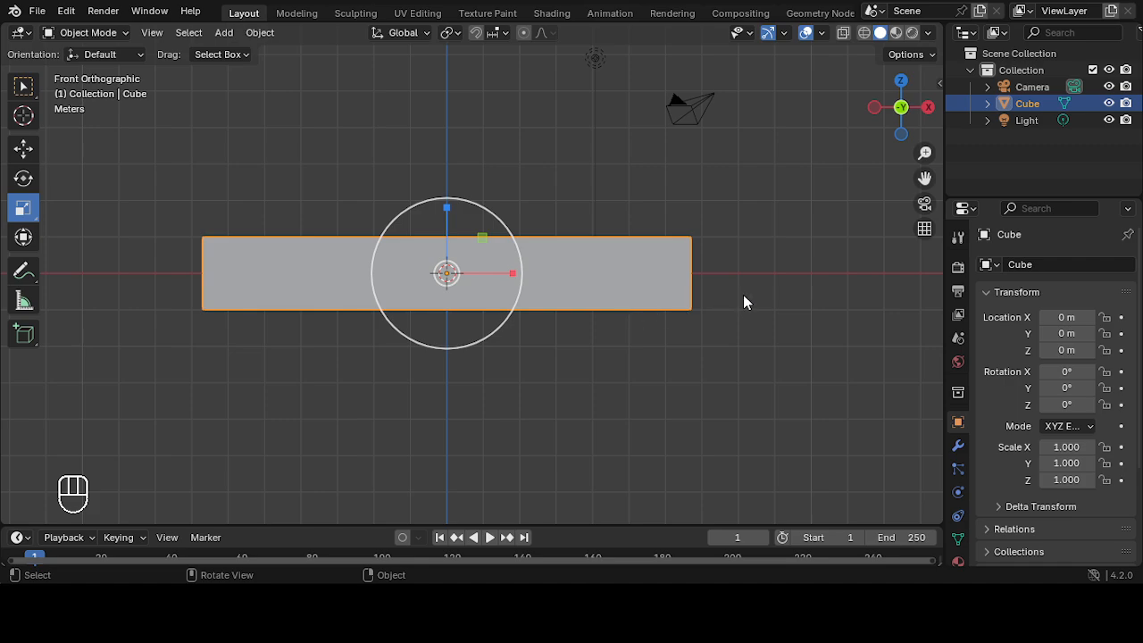
pyautogui.press('Tab')
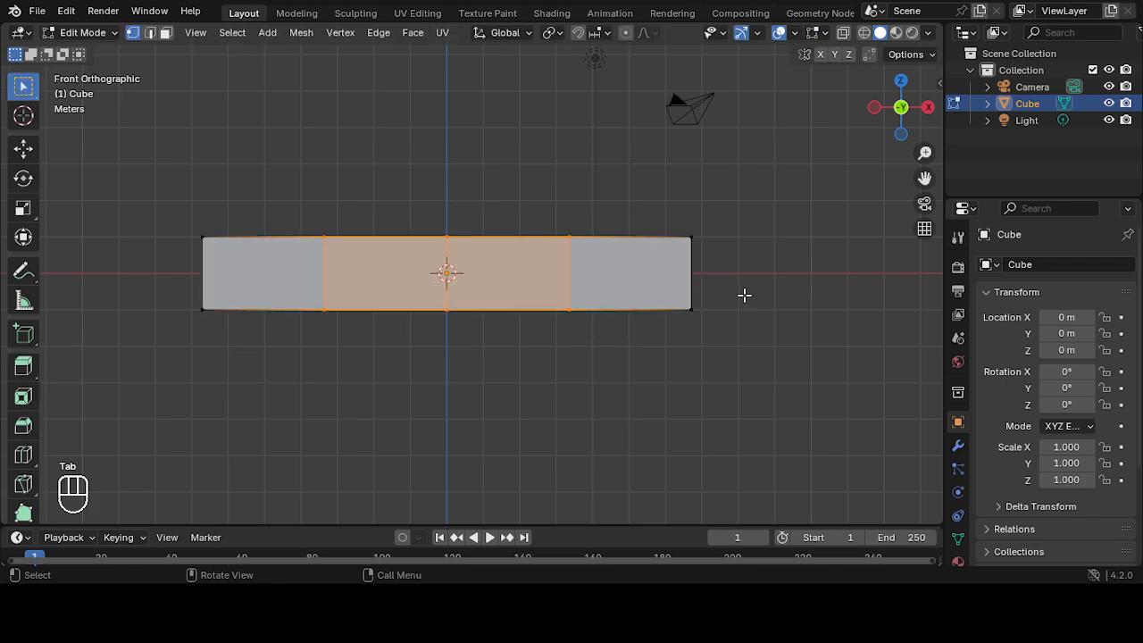
pyautogui.press('Tab')
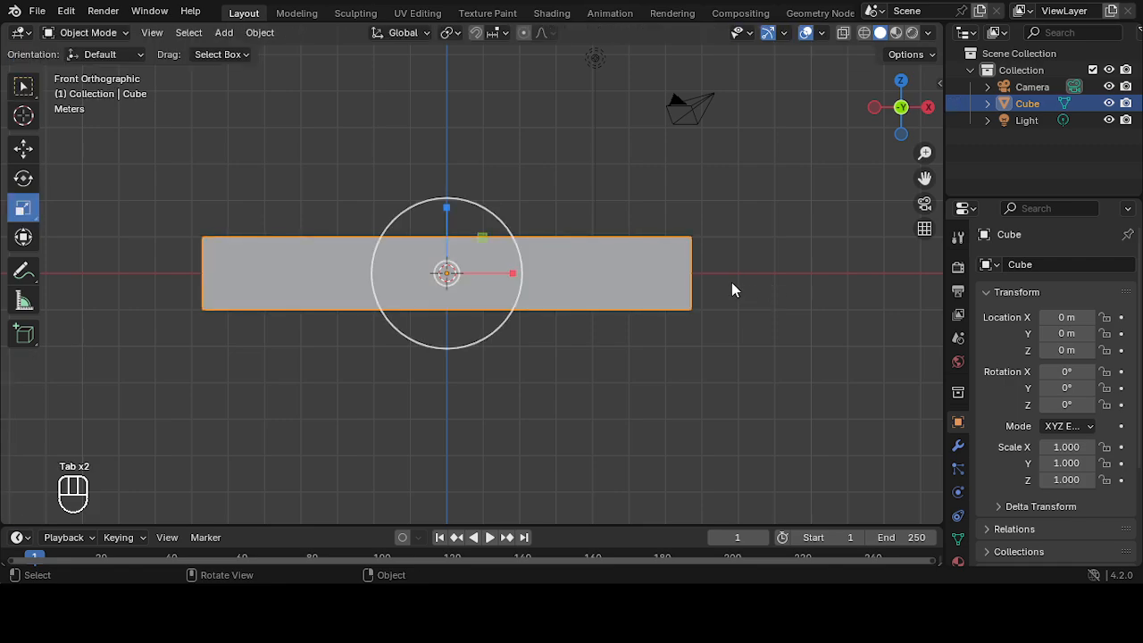
pyautogui.hotkey('alt', 'z')
pyautogui.scroll(1, 732, 283)
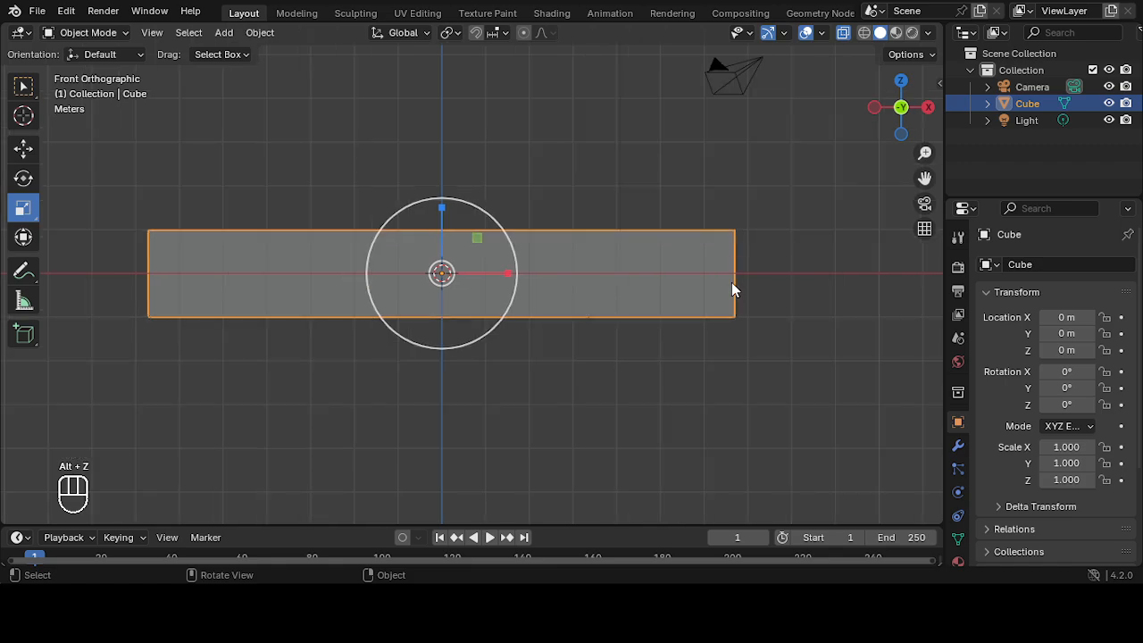
pyautogui.click(783, 288)
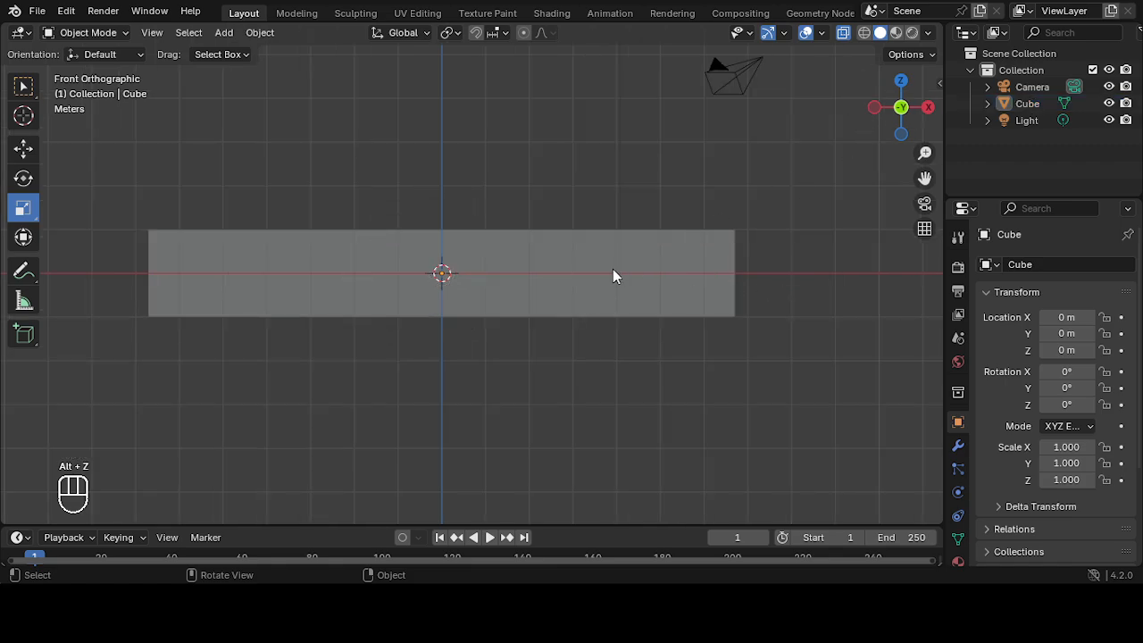
pyautogui.click(848, 33)
pyautogui.click(849, 34)
pyautogui.scroll(-1, 666, 177)
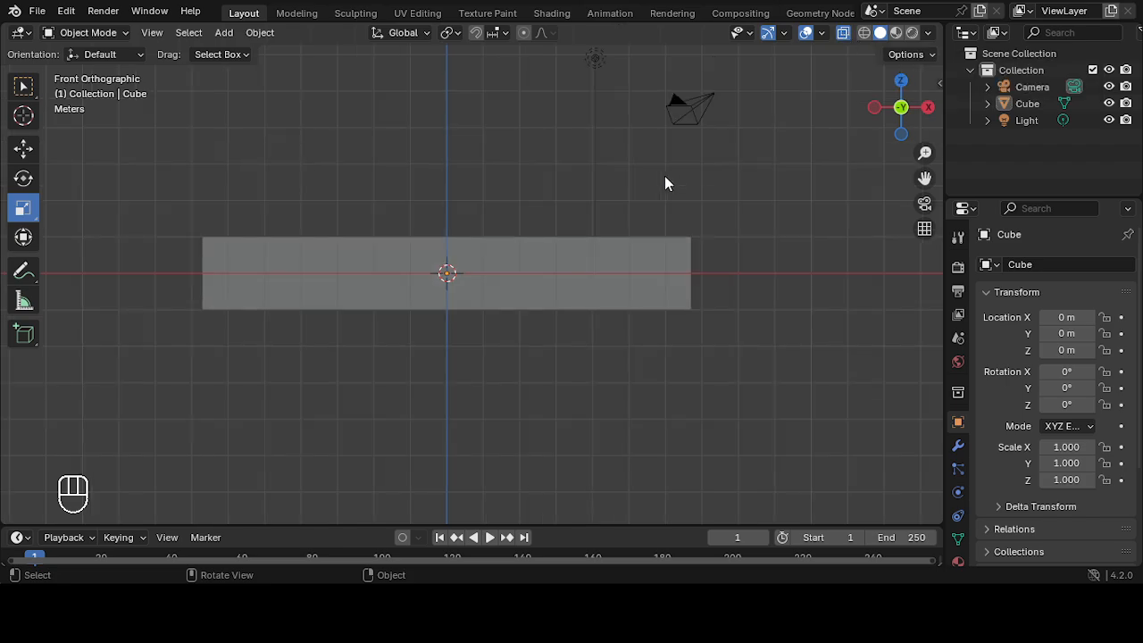
# Step: Move the bar along the X axis to about 6.49 m so one end sits close to the world origin
pyautogui.scroll(3, 734, 206)
pyautogui.scroll(-3, 424, 253)
pyautogui.keyDown('shift'); pyautogui.moveTo(497, 273); pyautogui.dragTo(521, 275, button='middle'); pyautogui.keyUp('shift')
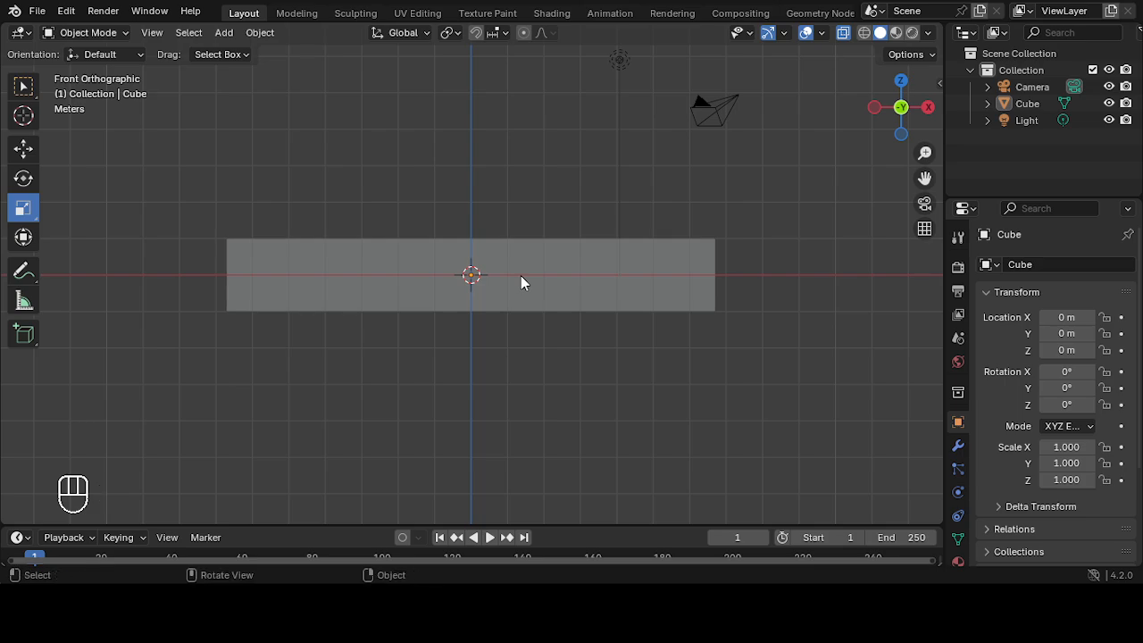
pyautogui.scroll(1, 520, 275)
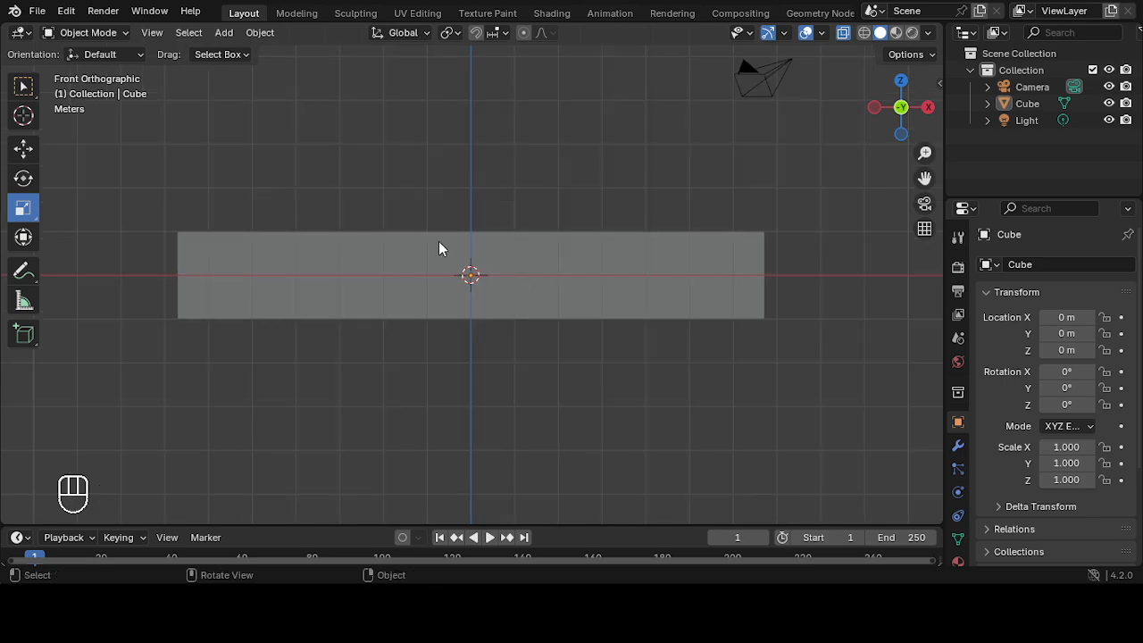
pyautogui.click(294, 255)
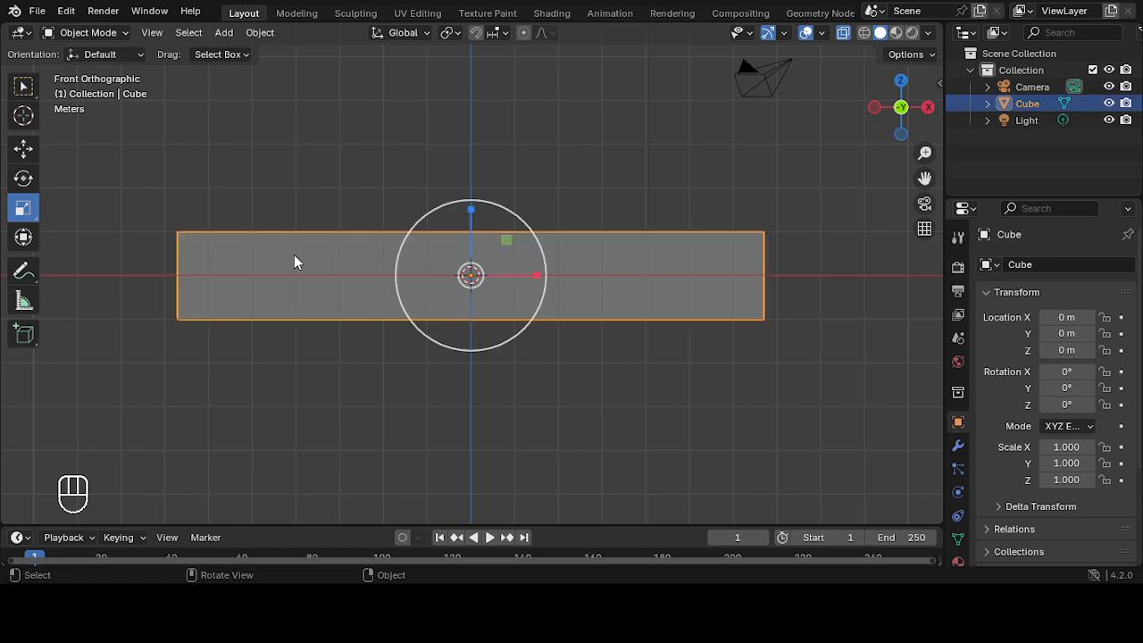
pyautogui.click(23, 148)
pyautogui.moveTo(537, 279); pyautogui.dragTo(824, 289)
pyautogui.scroll(1, 715, 295)
pyautogui.keyDown('shift'); pyautogui.moveTo(714, 288); pyautogui.dragTo(369, 342, button='middle'); pyautogui.keyUp('shift')
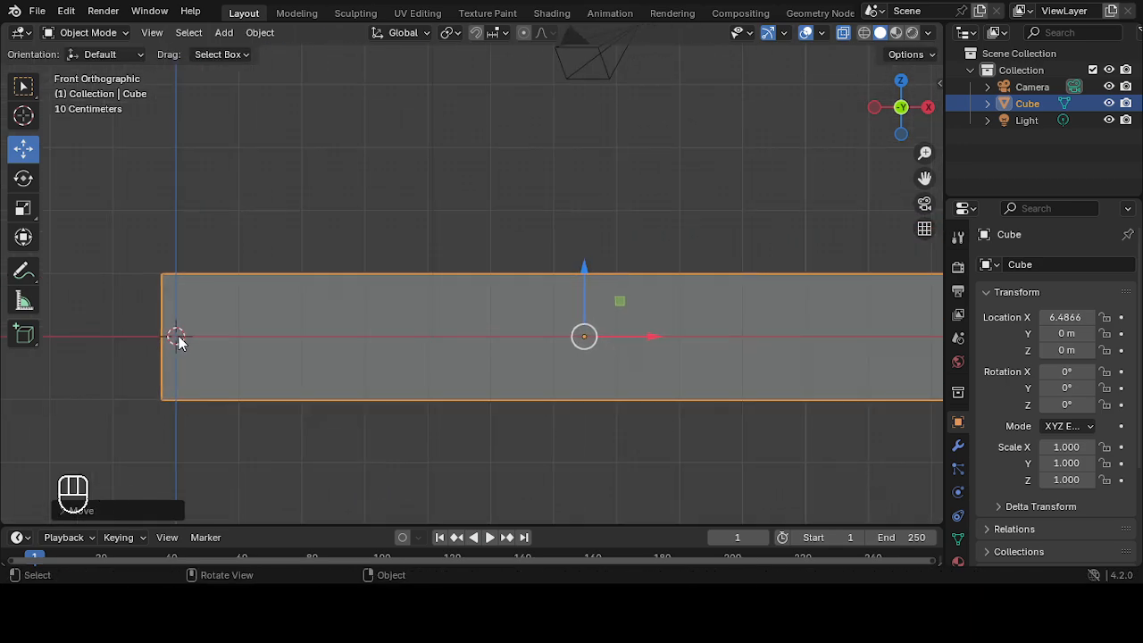
pyautogui.scroll(-2, 179, 335)
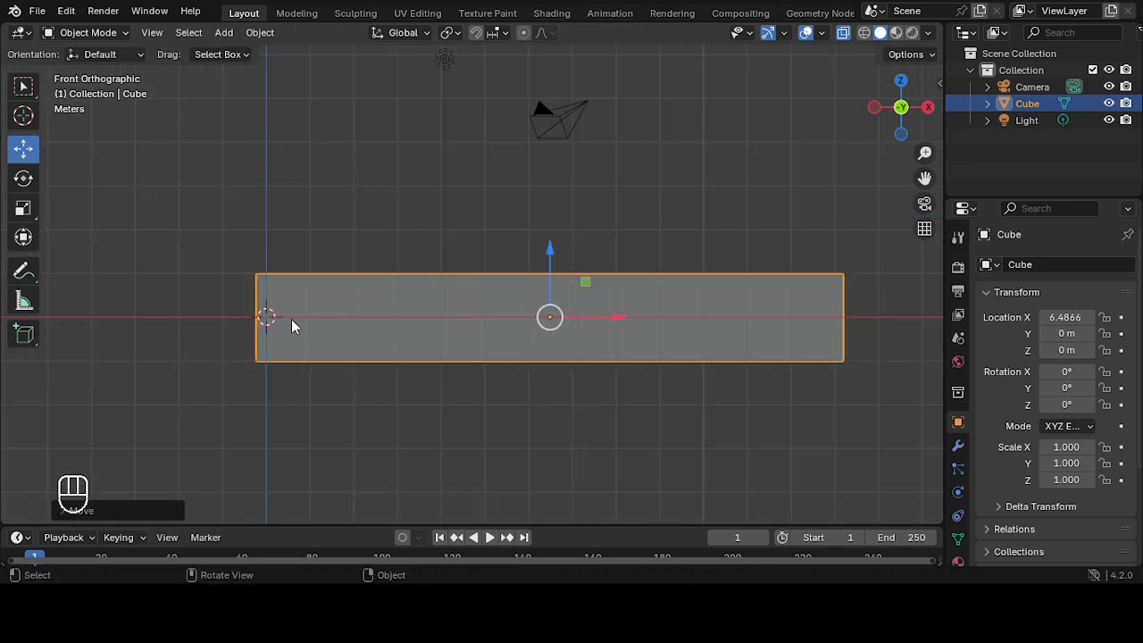
# Step: Add a single-bone armature at the world origin, at the end of the bar
pyautogui.scroll(1, 293, 326)
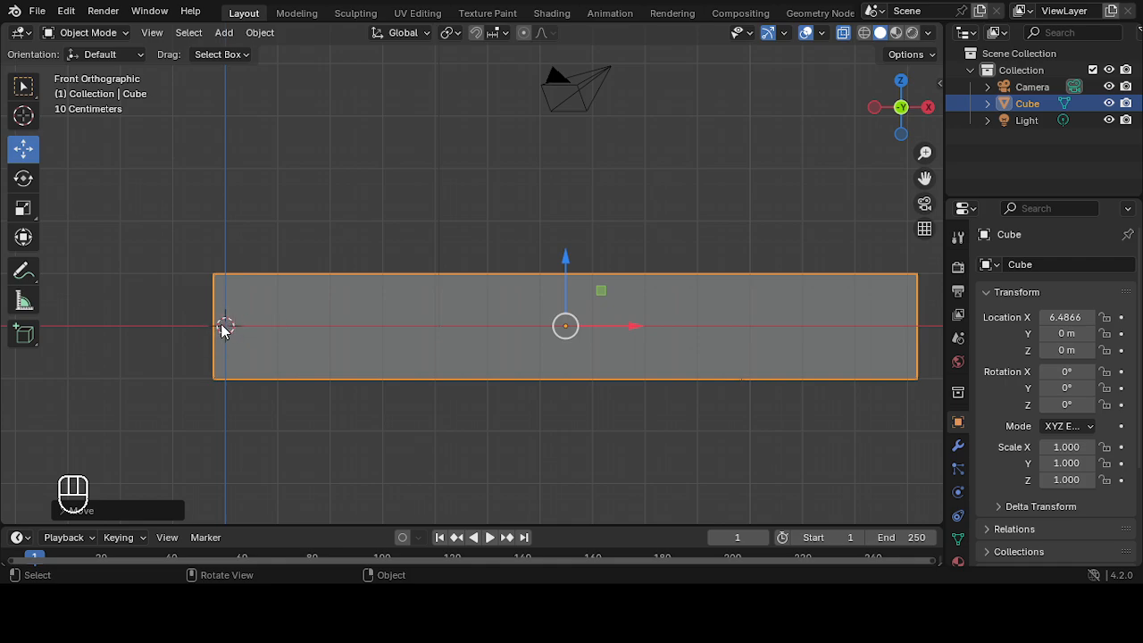
pyautogui.scroll(-1, 371, 326)
pyautogui.scroll(1, 372, 326)
pyautogui.scroll(-1, 373, 326)
pyautogui.keyDown('shift'); pyautogui.moveTo(462, 358); pyautogui.dragTo(405, 362, button='middle'); pyautogui.keyUp('shift')
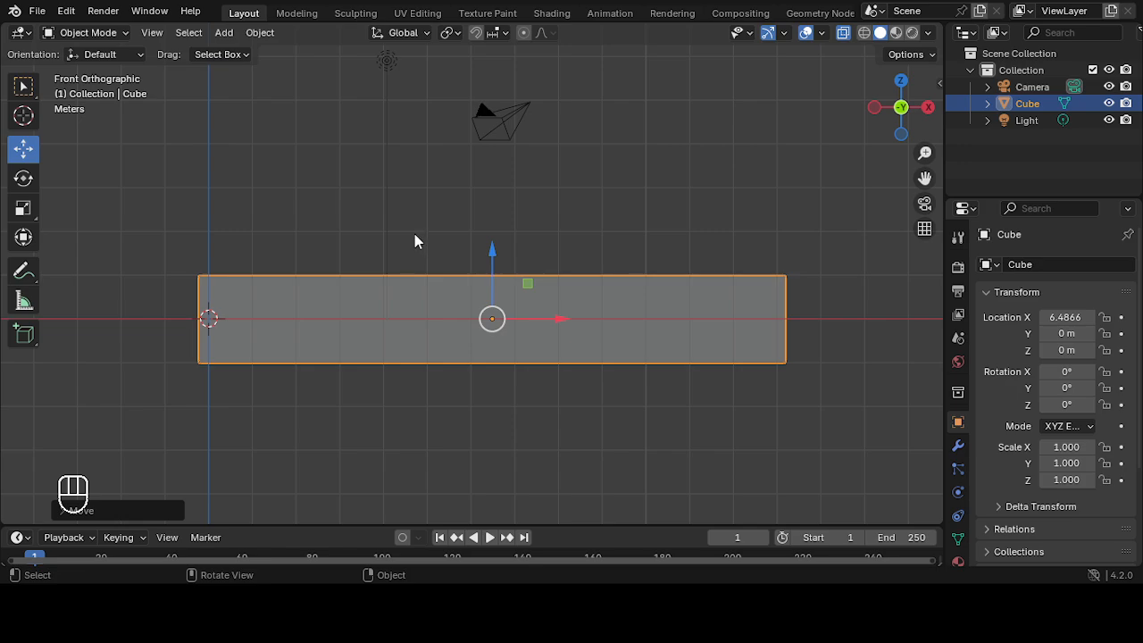
pyautogui.scroll(1, 398, 231)
pyautogui.scroll(-1, 397, 231)
pyautogui.click(224, 33)
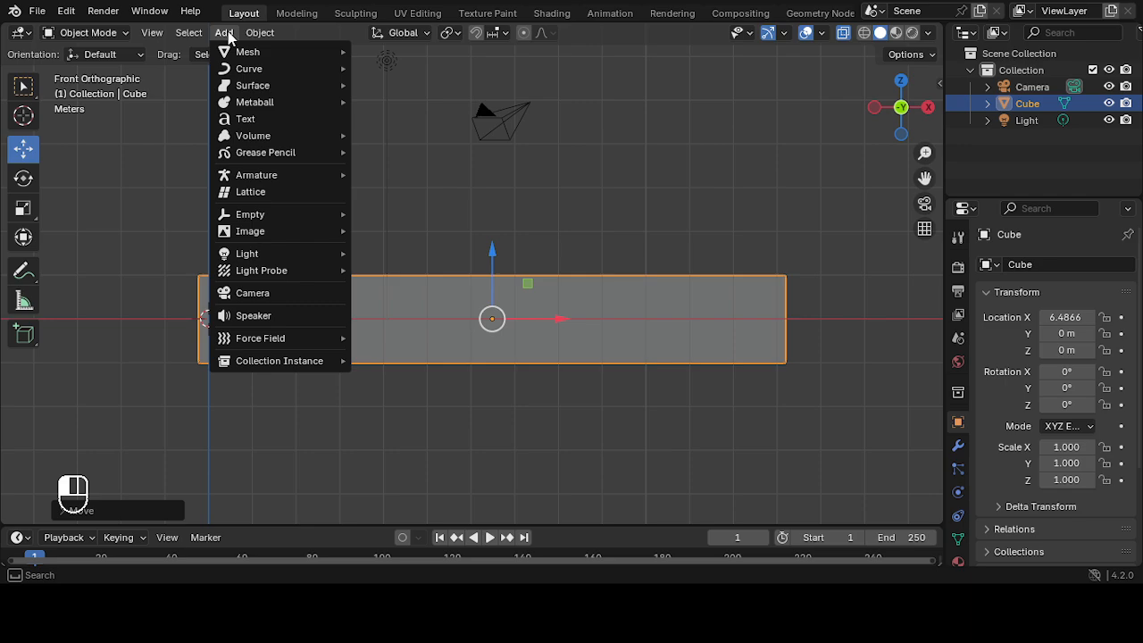
pyautogui.moveTo(277, 173)
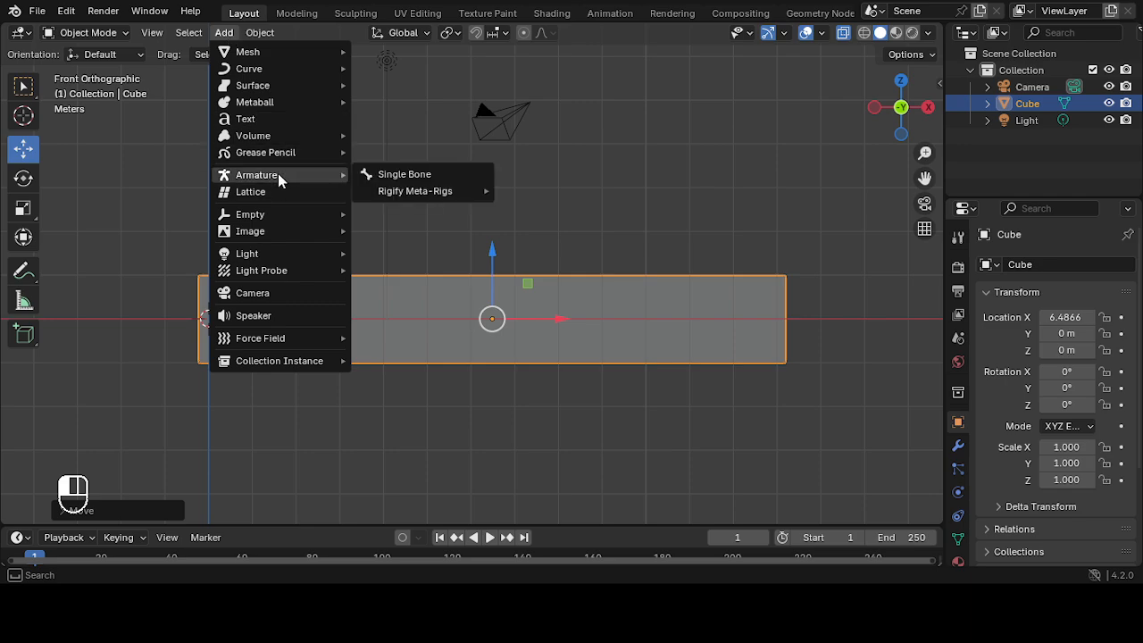
pyautogui.click(426, 176)
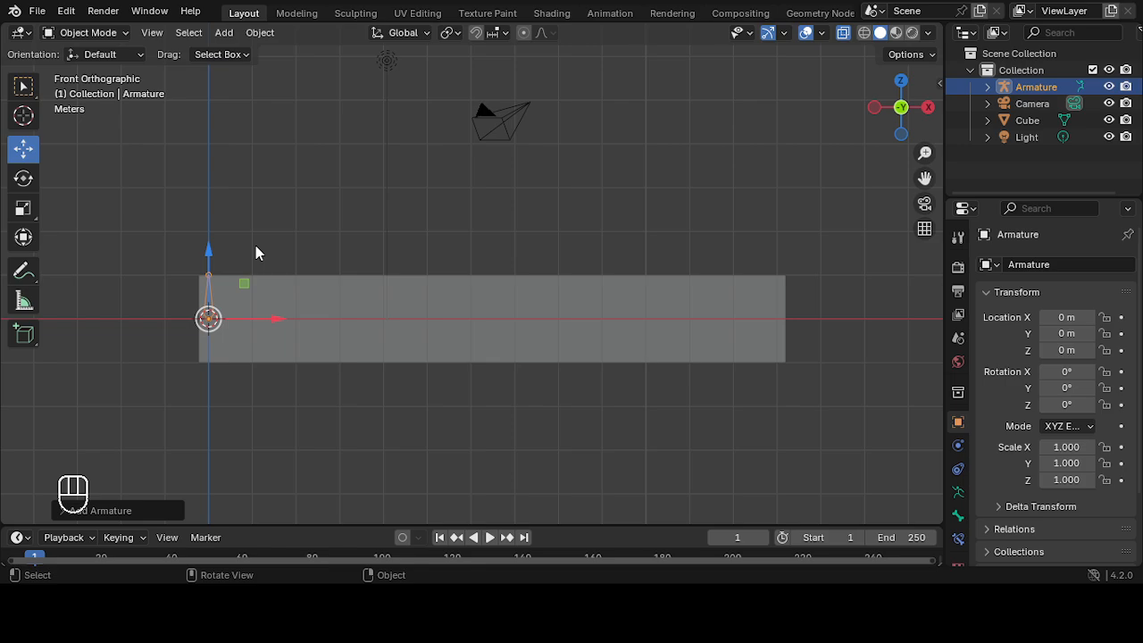
# Step: Select the single-bone armature at the bar's end instead of the bar mesh
pyautogui.scroll(1, 252, 268)
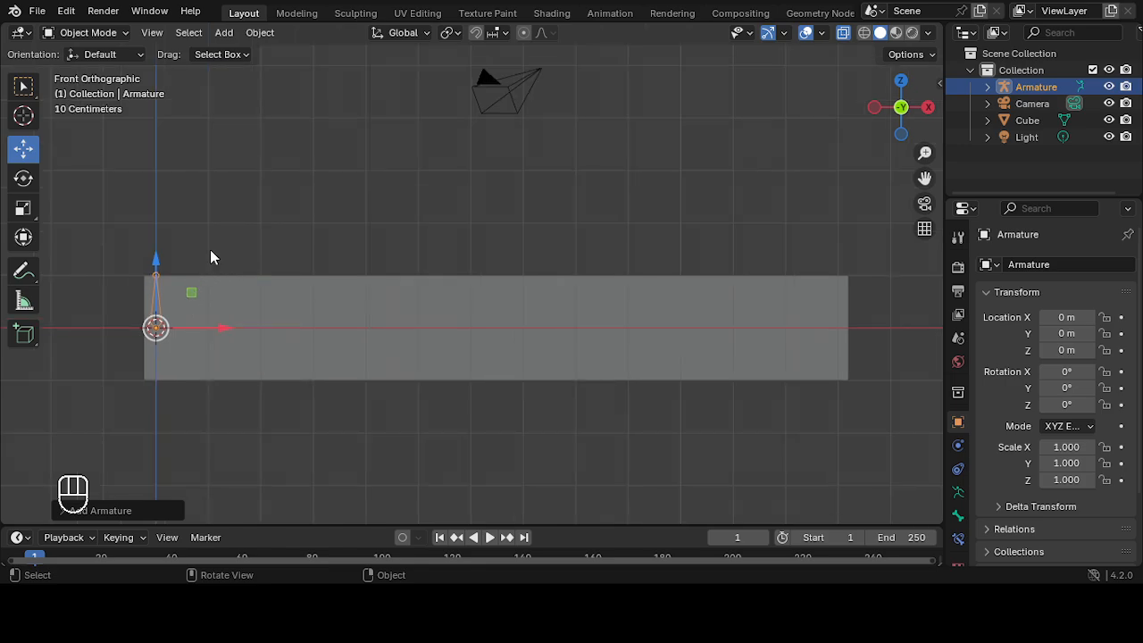
pyautogui.scroll(2, 211, 250)
pyautogui.keyDown('shift'); pyautogui.moveTo(221, 238); pyautogui.dragTo(487, 183, button='middle'); pyautogui.keyUp('shift')
pyautogui.scroll(4, 450, 177)
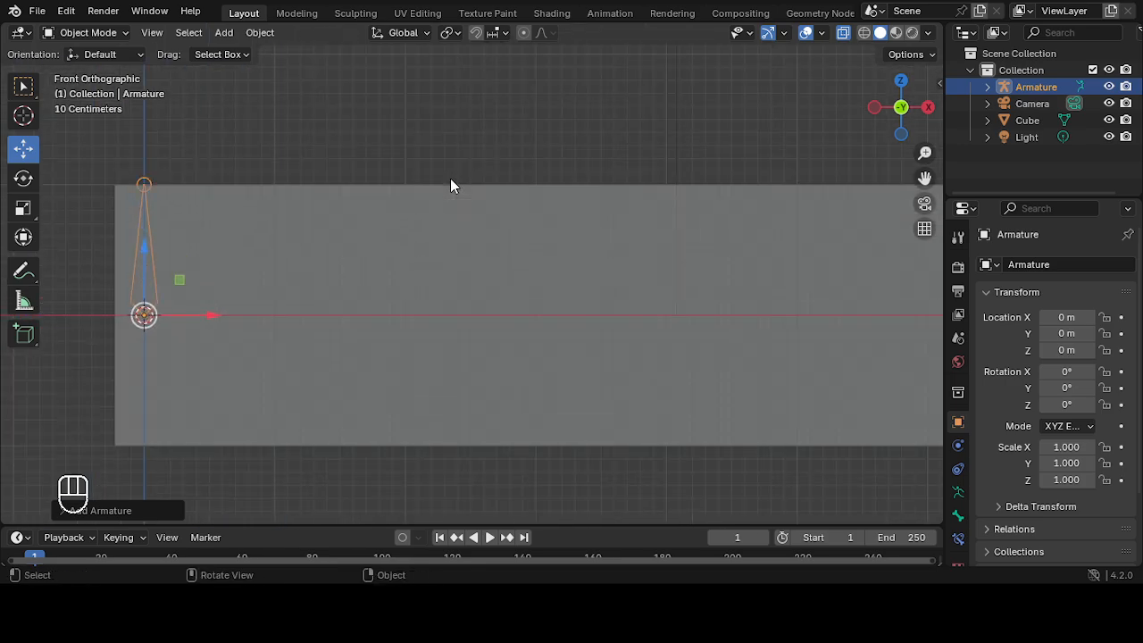
pyautogui.keyDown('shift'); pyautogui.moveTo(403, 160); pyautogui.dragTo(445, 183, button='middle'); pyautogui.keyUp('shift')
pyautogui.scroll(-1, 446, 189)
pyautogui.click(375, 135)
pyautogui.click(181, 263)
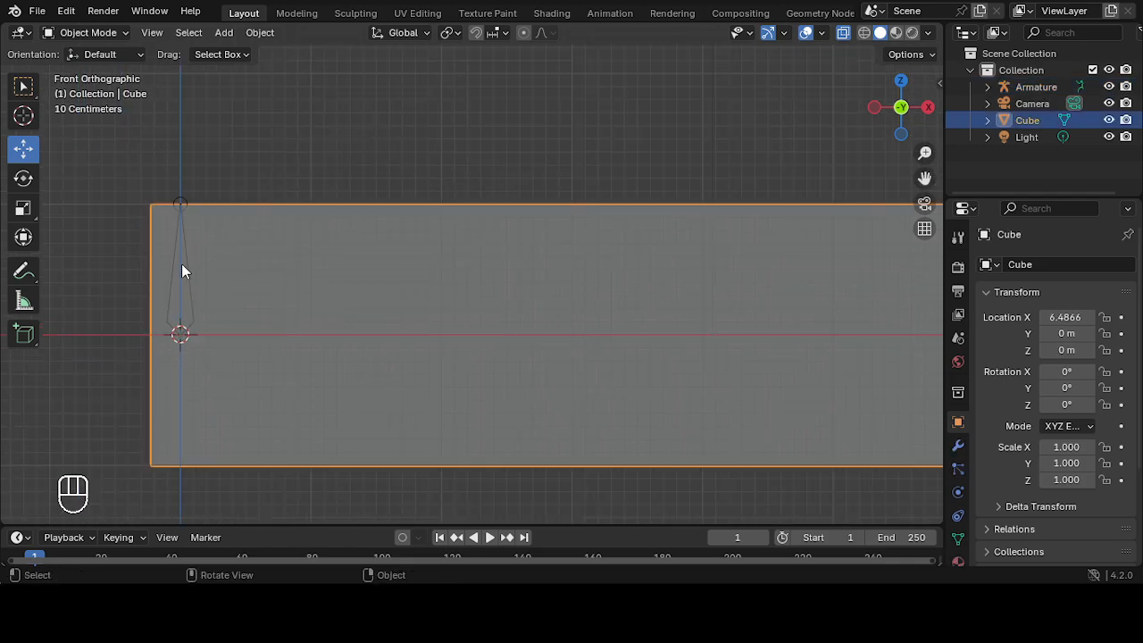
pyautogui.click(186, 254)
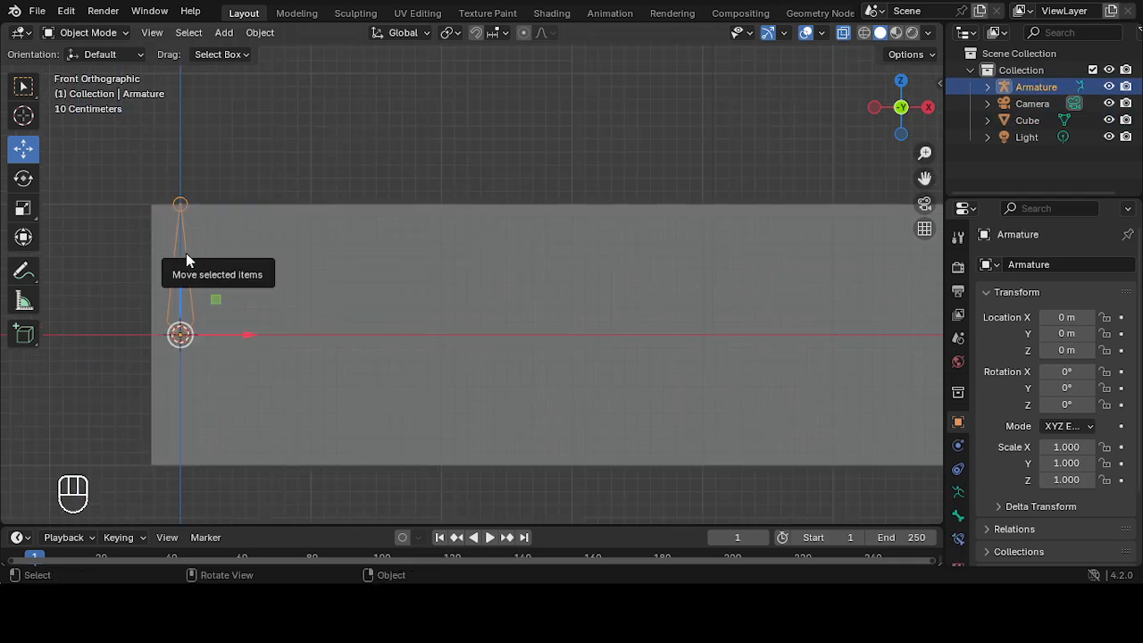
pyautogui.click(125, 34)
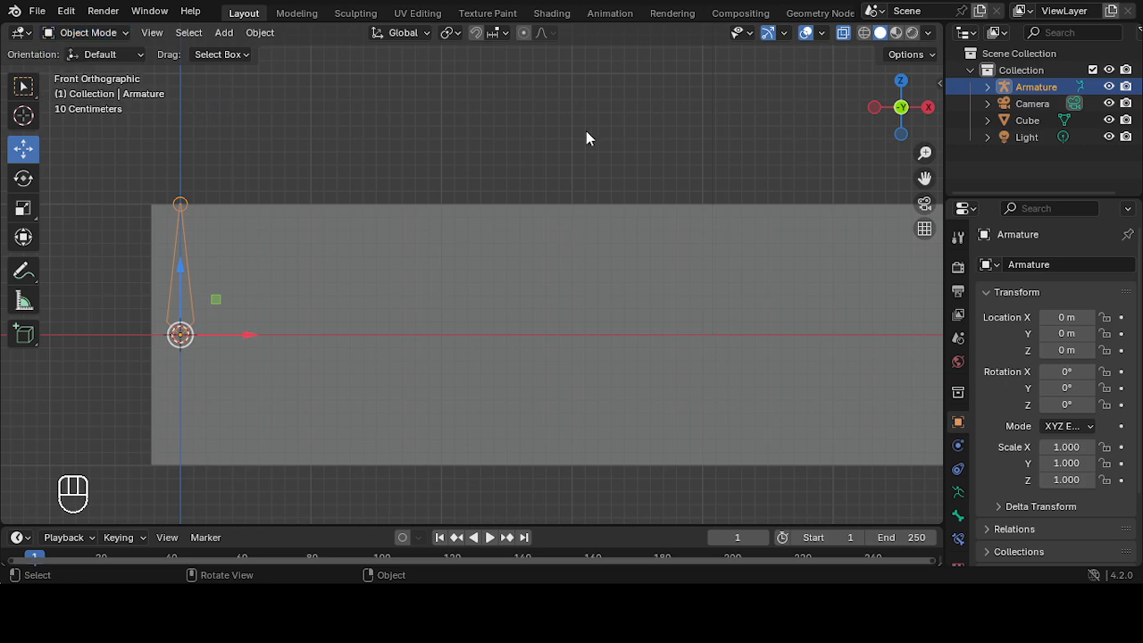
# Step: Enlarge the Outliner beside the viewport and keep Outliner as its editor type
pyautogui.moveTo(944, 172); pyautogui.dragTo(828, 295)
pyautogui.click(735, 32)
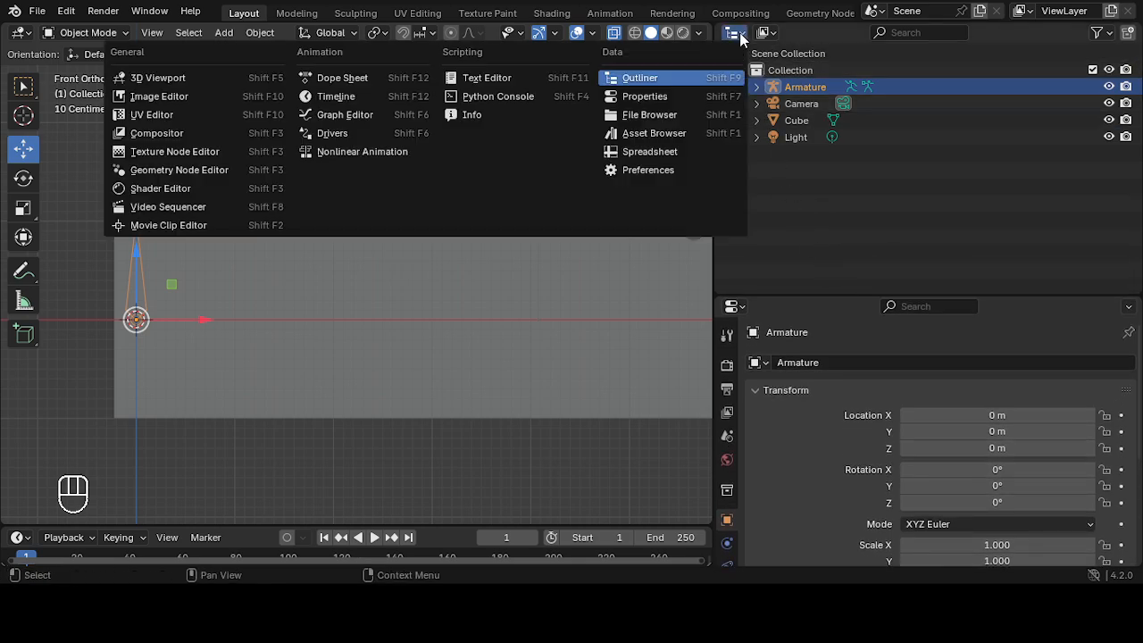
pyautogui.click(695, 77)
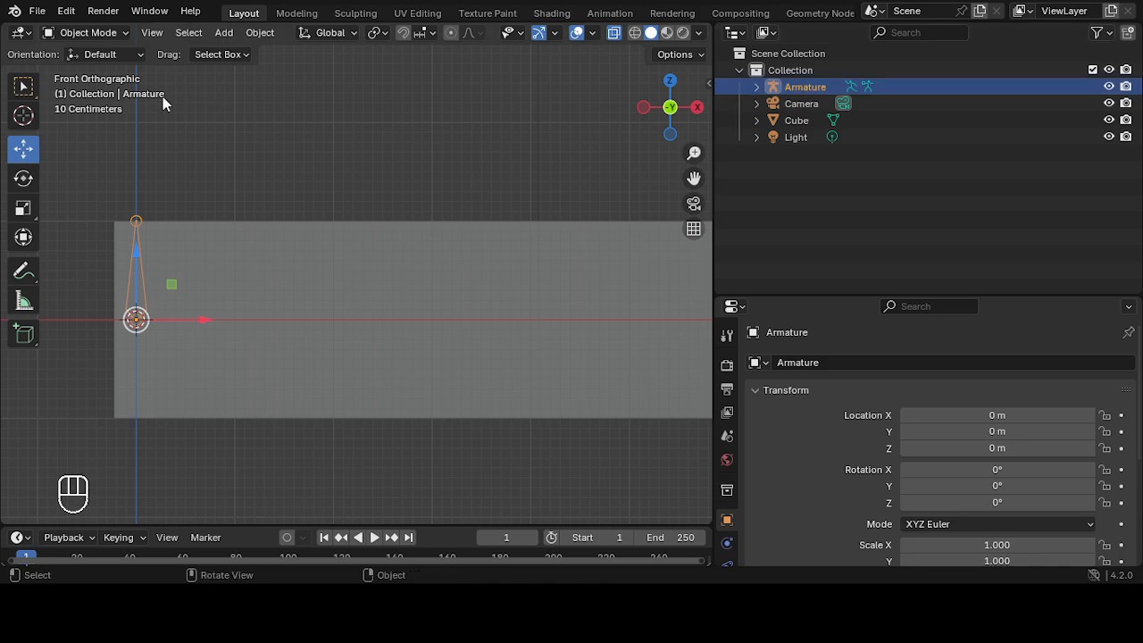
# Step: Move the armature along the X axis to about 1.71 m and add a second single-bone armature at the origin
pyautogui.moveTo(210, 312); pyautogui.dragTo(375, 319)
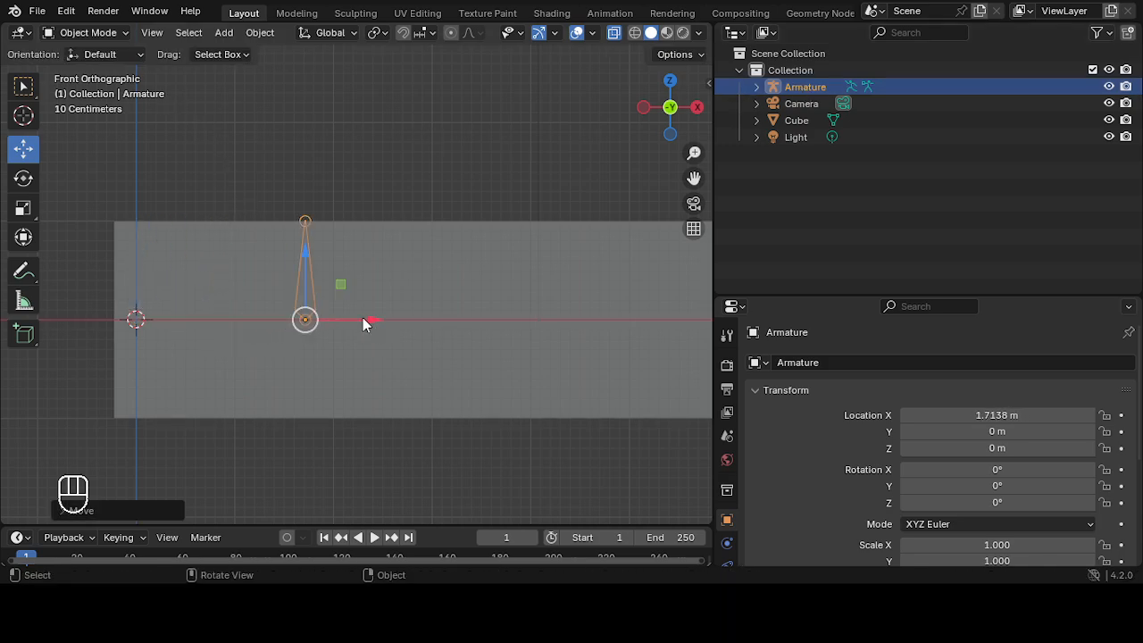
pyautogui.click(225, 33)
pyautogui.moveTo(294, 175)
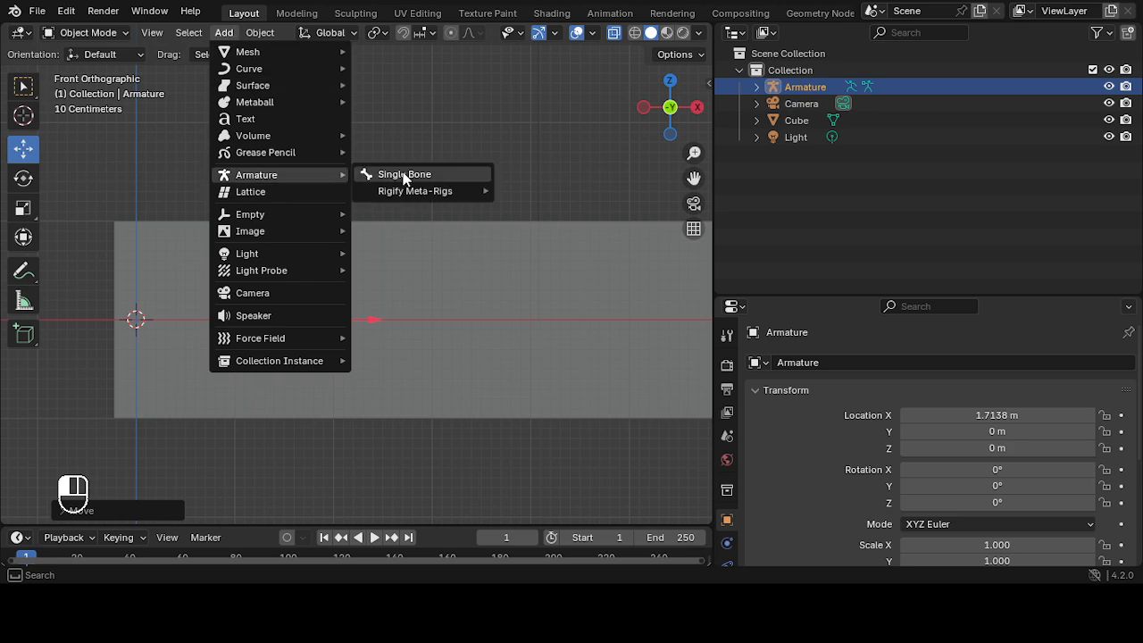
pyautogui.click(404, 175)
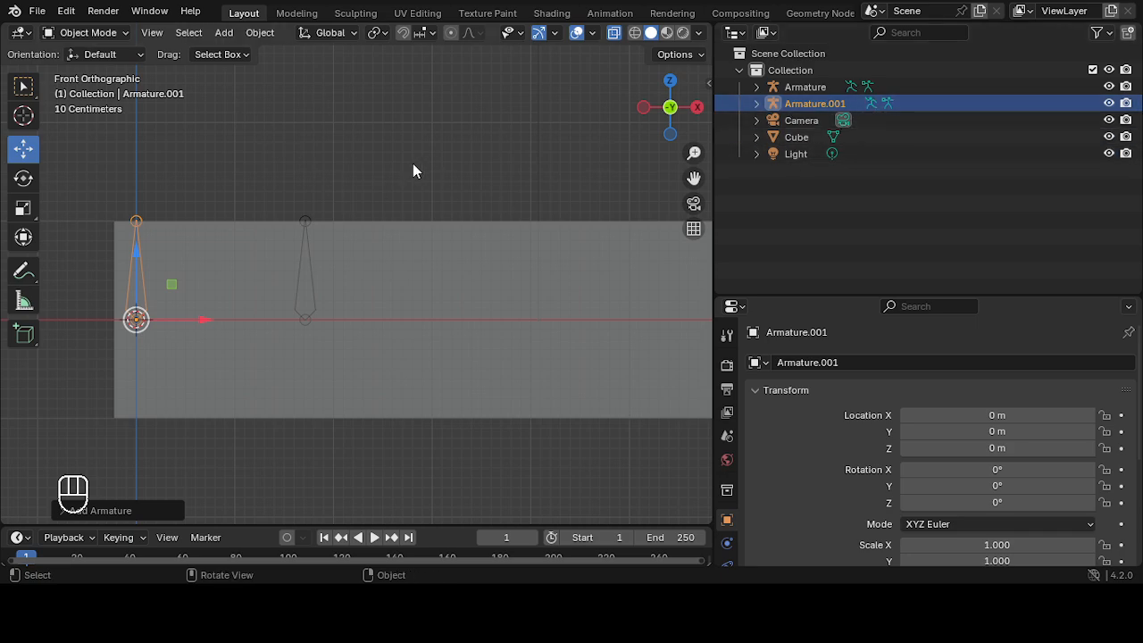
# Step: Select the two armatures alternately to examine how they behave as separate objects
pyautogui.click(304, 262)
pyautogui.click(140, 264)
pyautogui.click(305, 269)
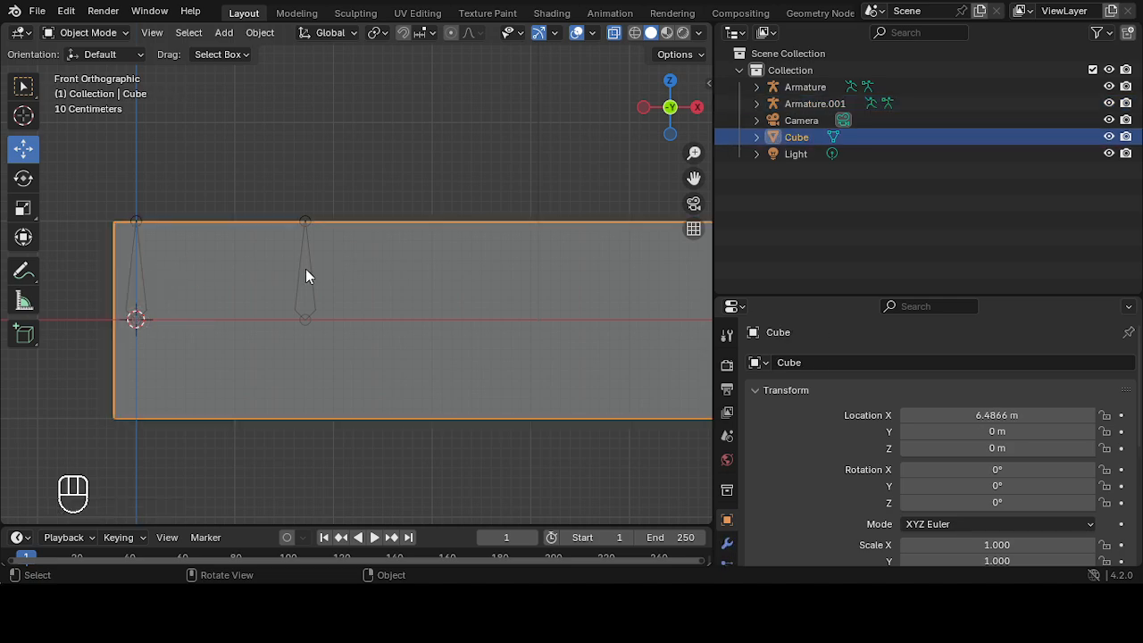
pyautogui.click(140, 267)
pyautogui.click(307, 225)
pyautogui.click(133, 283)
pyautogui.click(311, 288)
pyautogui.click(311, 289)
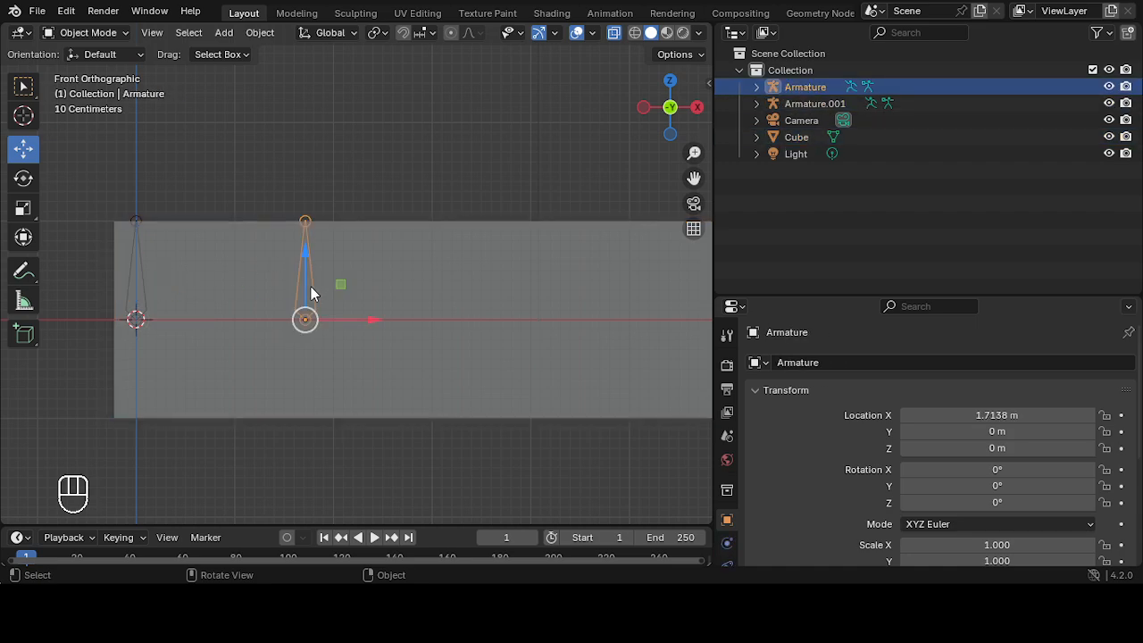
pyautogui.click(139, 259)
pyautogui.click(138, 259)
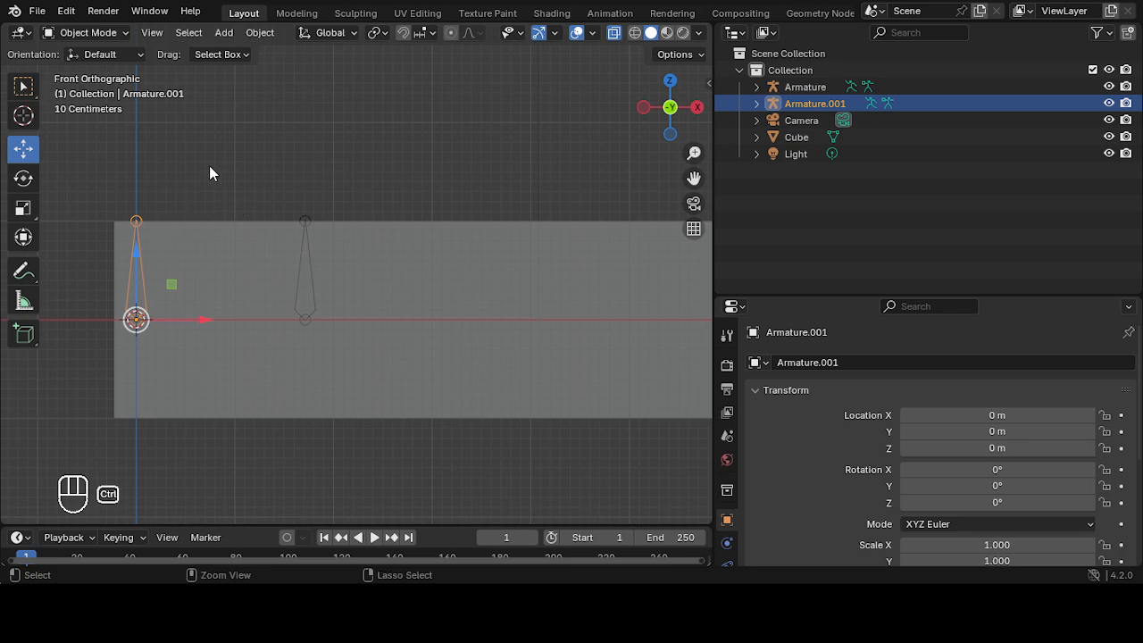
# Step: Undo the selection changes, the second armature and the first armature's move along X
pyautogui.hotkey('ctrl', 'z')
pyautogui.hotkey('ctrl', 'z')
pyautogui.hotkey('ctrl', 'z')
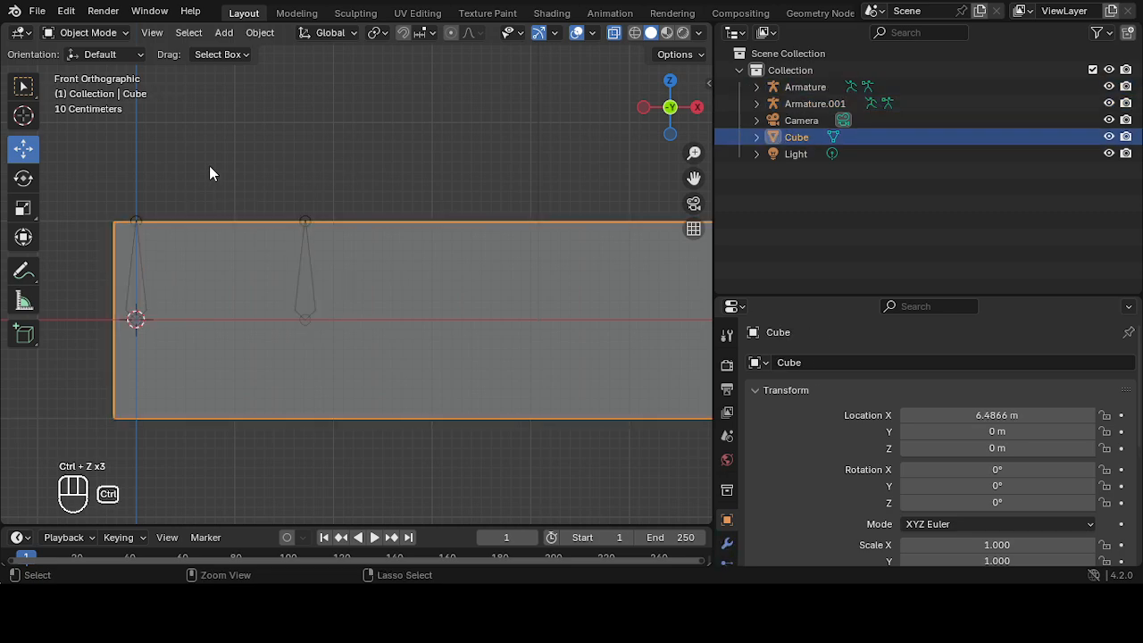
pyautogui.hotkey('ctrl', 'z')
pyautogui.hotkey('ctrl', 'z')
pyautogui.hotkey('ctrl', 'z')
pyautogui.hotkey('ctrl', 'z')
pyautogui.hotkey('ctrl', 'z')
pyautogui.hotkey('ctrl', 'z')
pyautogui.hotkey('ctrl', 'z')
pyautogui.hotkey('ctrl', 'z')
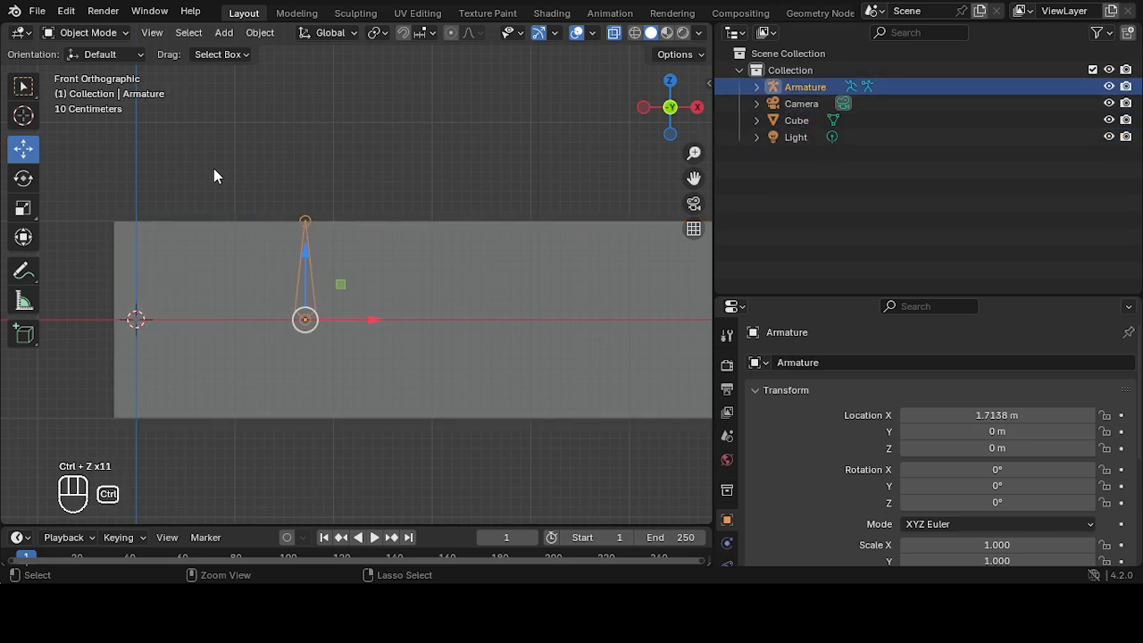
pyautogui.hotkey('ctrl', 'z')
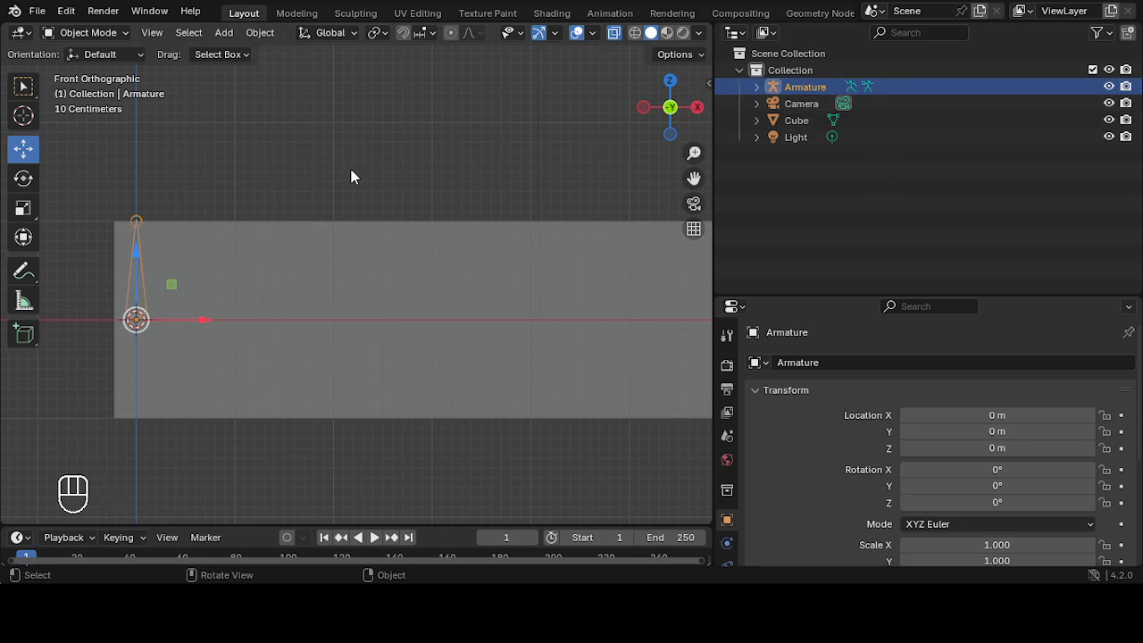
# Step: Enter Edit Mode on the armature, select its whole bone and display the bone's transform values in a wider viewport
pyautogui.click(114, 34)
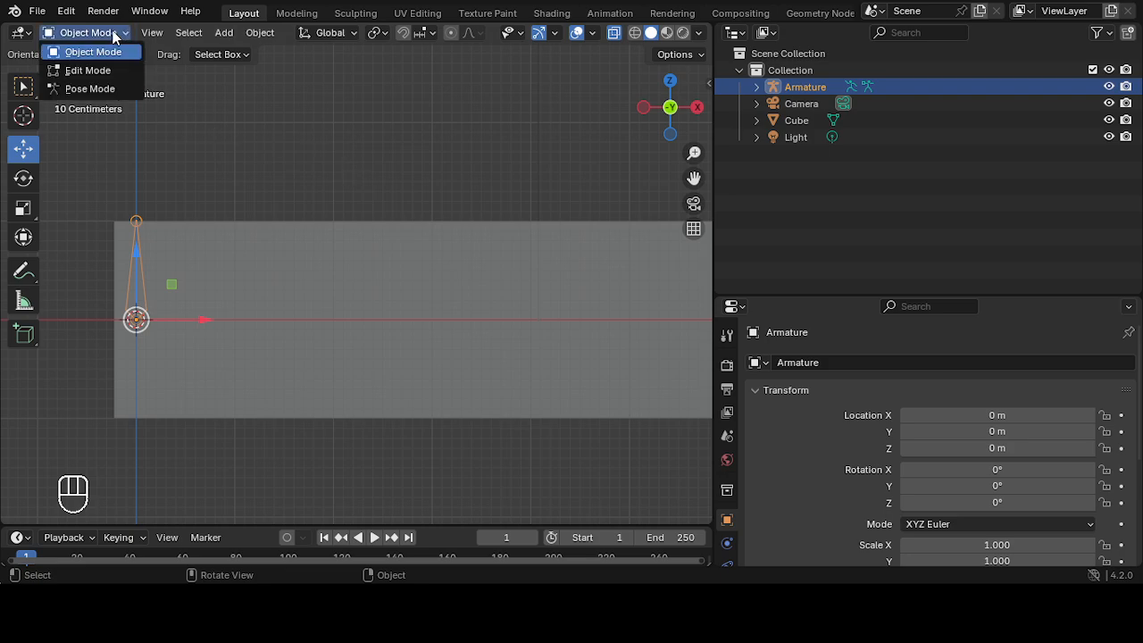
pyautogui.click(118, 70)
pyautogui.scroll(3, 299, 229)
pyautogui.keyDown('shift'); pyautogui.moveTo(299, 230); pyautogui.dragTo(492, 226, button='middle'); pyautogui.keyUp('shift')
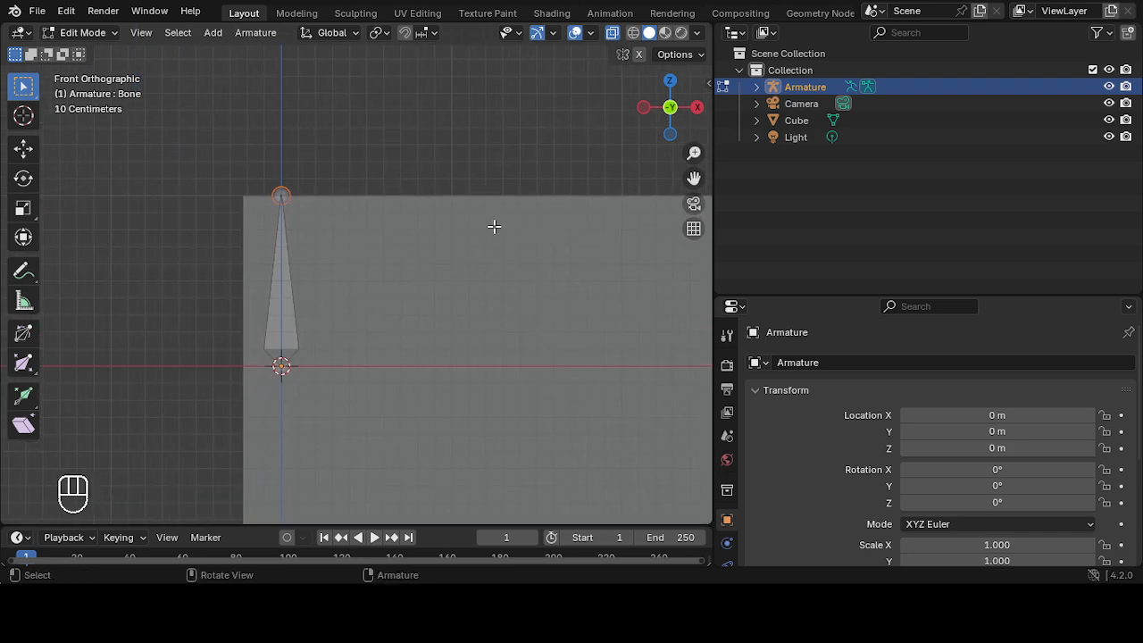
pyautogui.scroll(4, 492, 227)
pyautogui.scroll(-3, 492, 227)
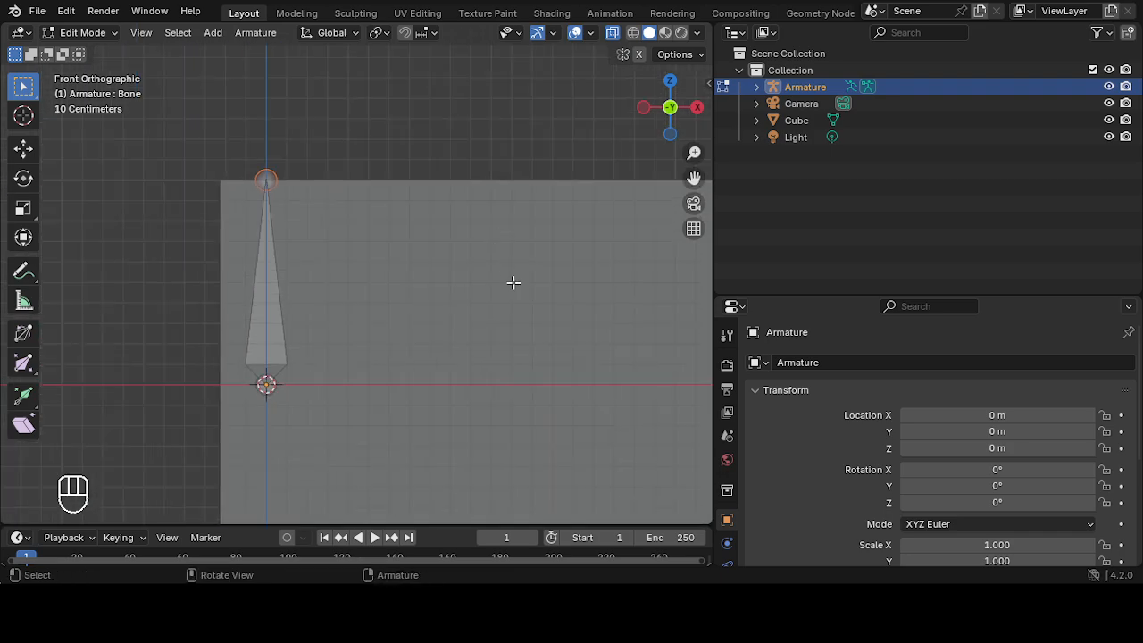
pyautogui.scroll(1, 514, 282)
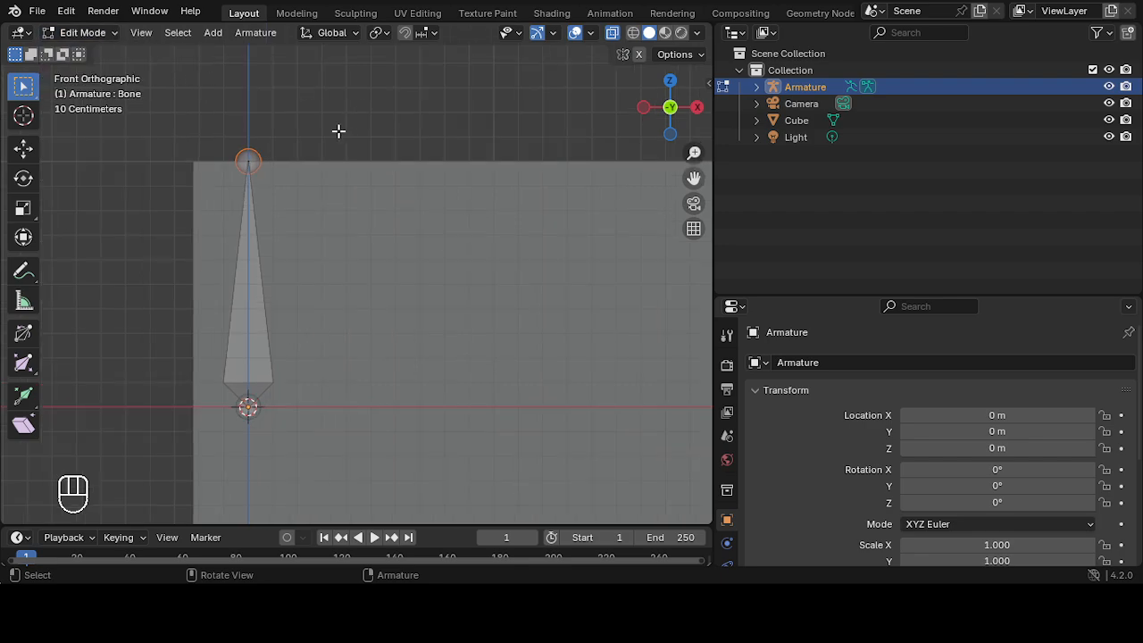
pyautogui.click(240, 254)
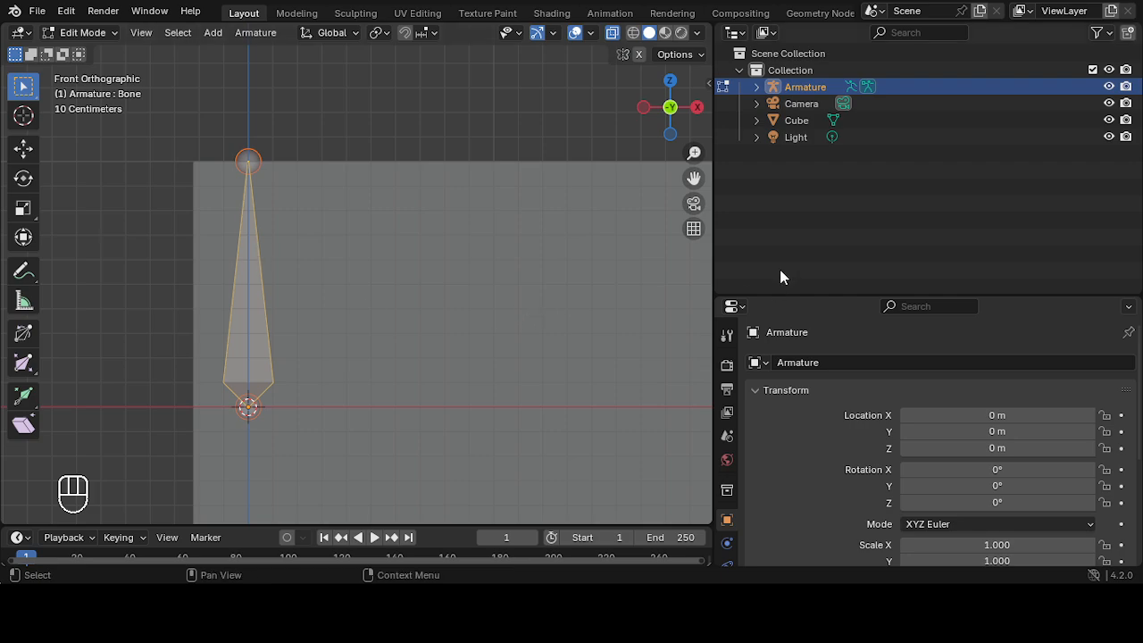
pyautogui.moveTo(712, 270); pyautogui.dragTo(863, 271)
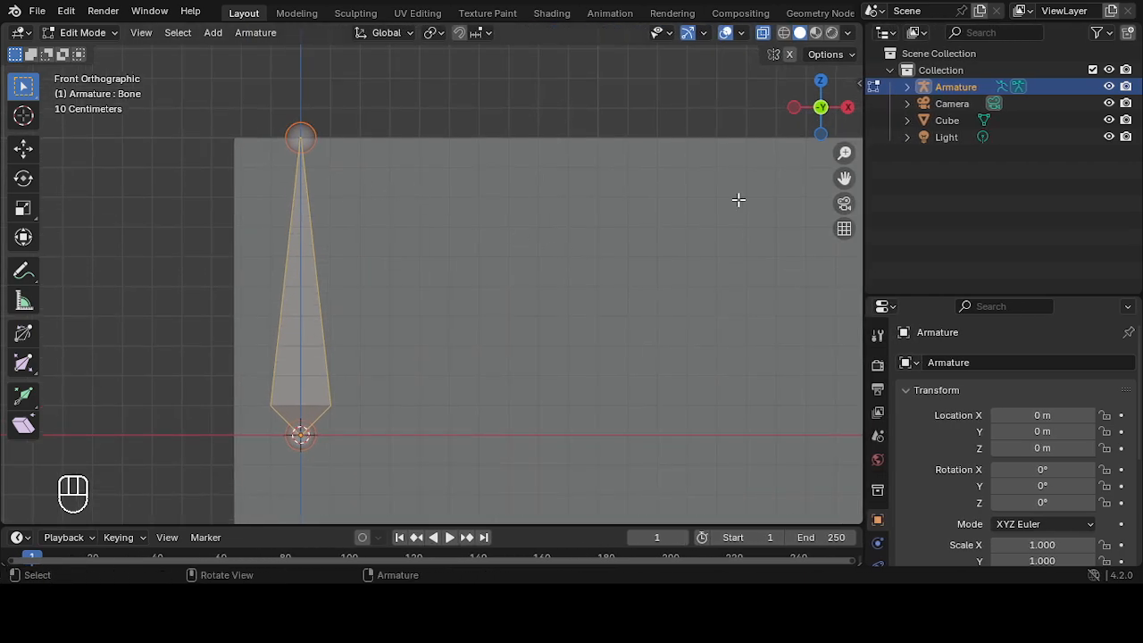
pyautogui.press('n')
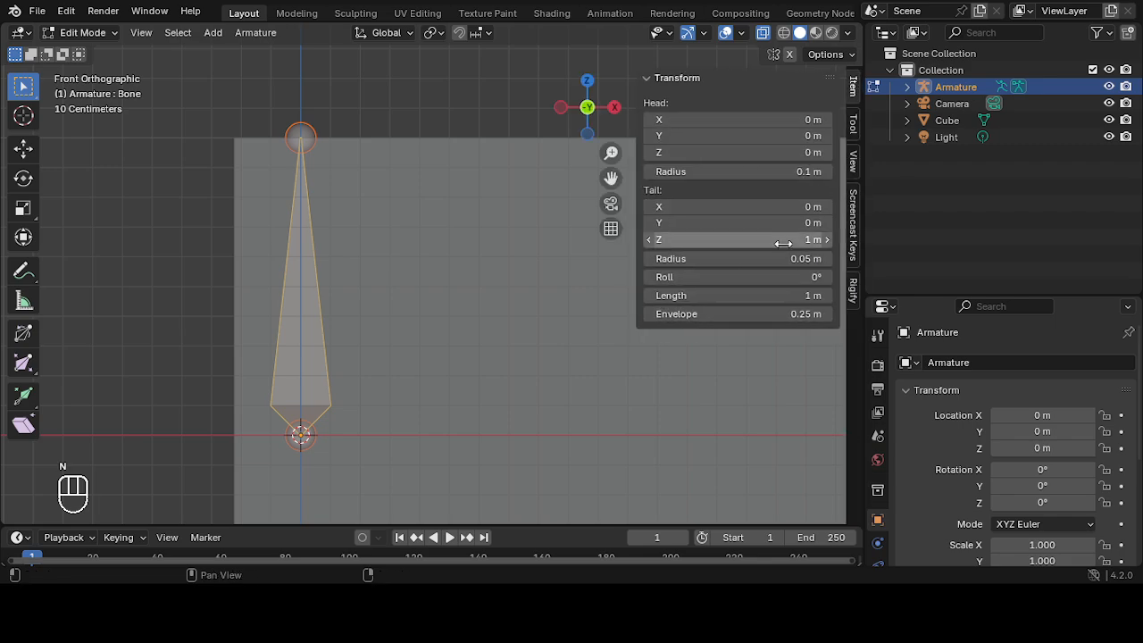
# Step: Examine the bone's parts by selecting its tail, head and body in turn
pyautogui.click(307, 135)
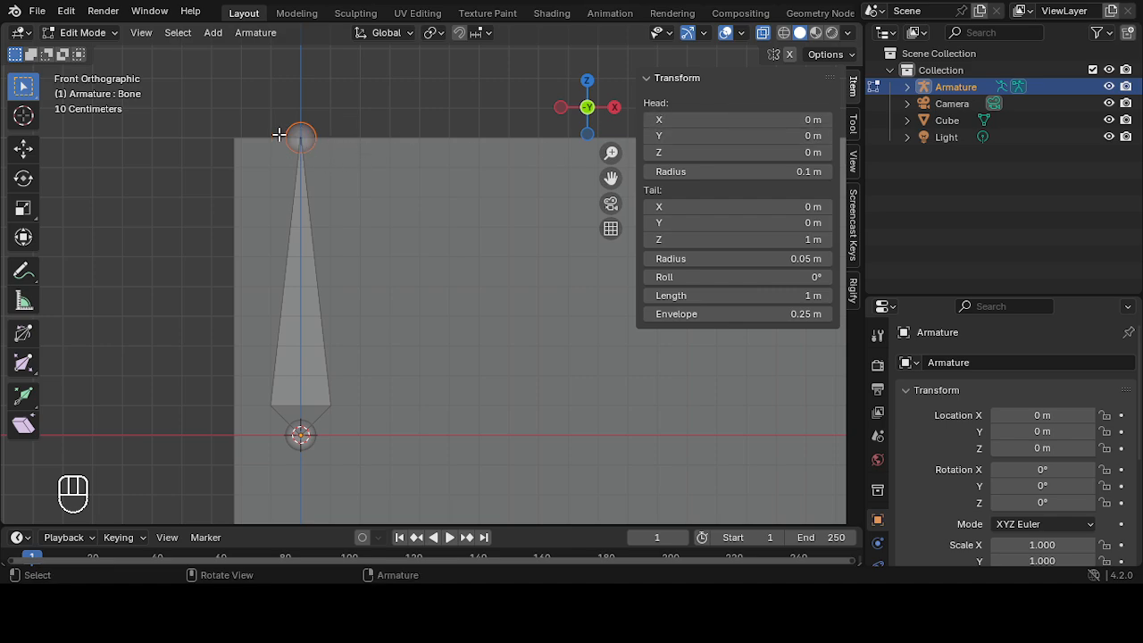
pyautogui.click(303, 438)
pyautogui.click(304, 141)
pyautogui.click(301, 435)
pyautogui.scroll(-1, 373, 416)
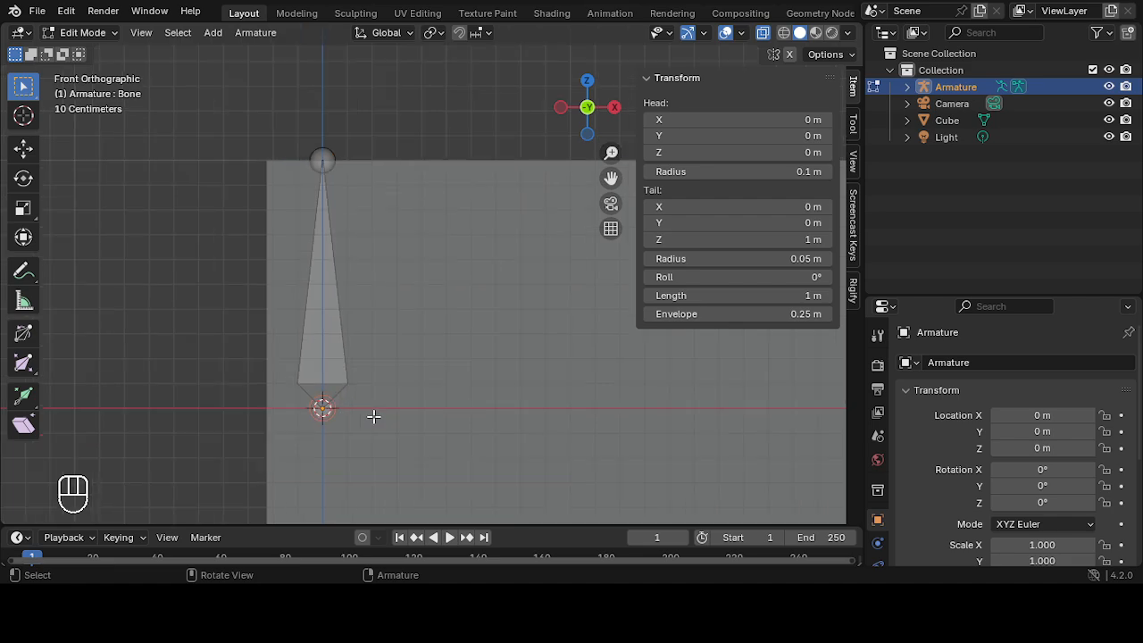
pyautogui.scroll(1, 373, 417)
pyautogui.keyDown('shift'); pyautogui.moveTo(375, 418); pyautogui.dragTo(374, 382, button='middle'); pyautogui.keyUp('shift')
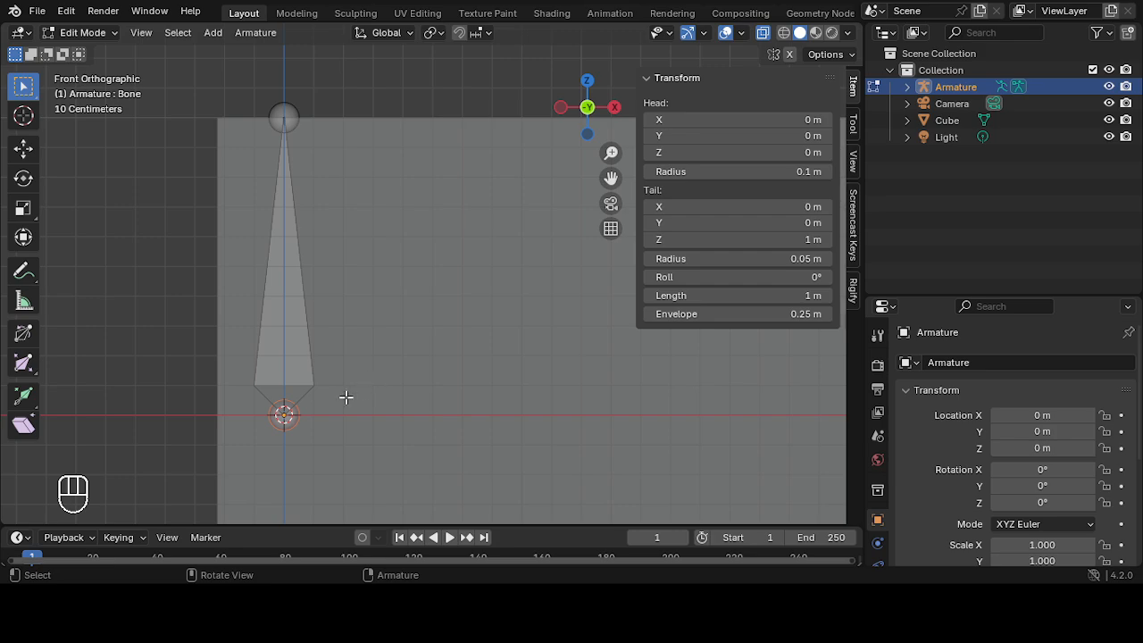
pyautogui.click(300, 330)
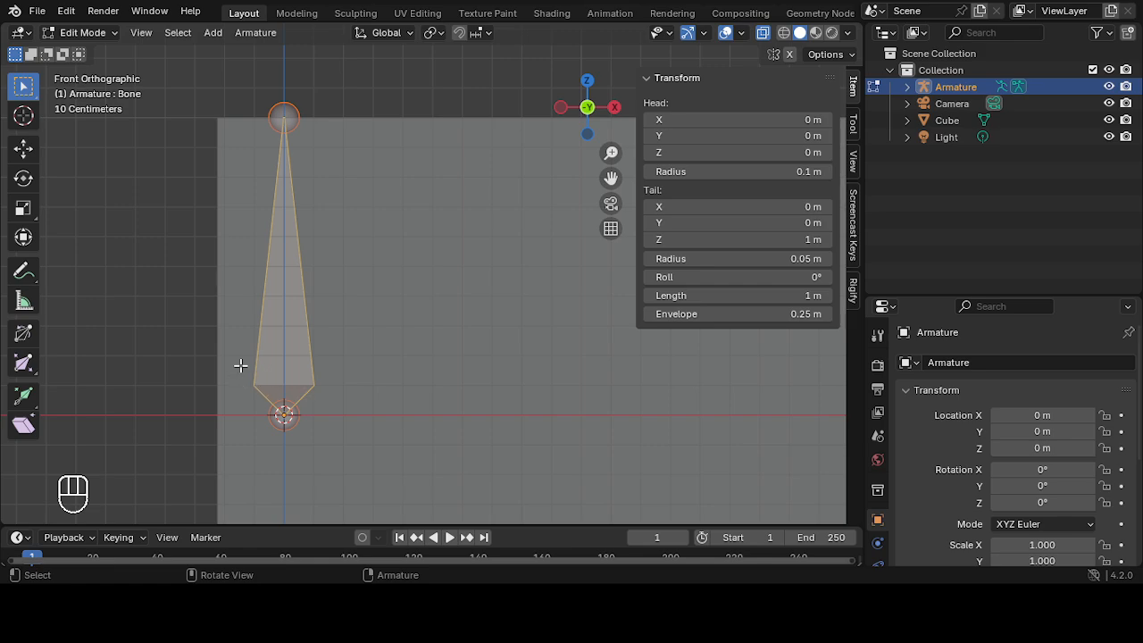
pyautogui.click(299, 418)
pyautogui.click(284, 415)
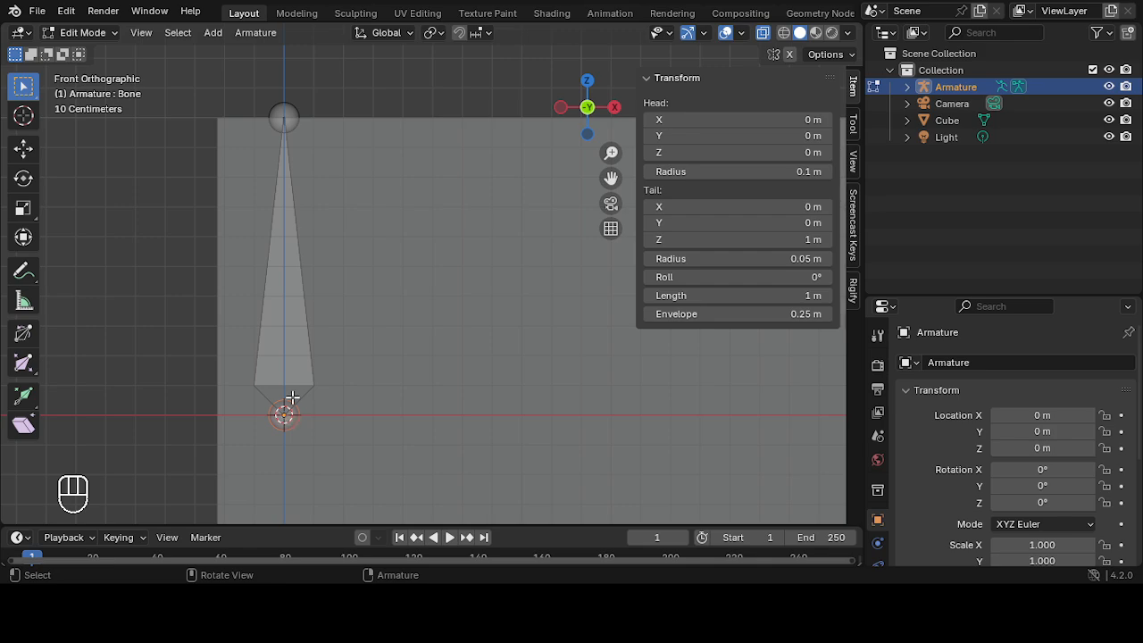
pyautogui.click(284, 117)
pyautogui.click(297, 385)
pyautogui.click(284, 417)
# Step: Select the whole bone and set its head X coordinate to 0.2 m
pyautogui.click(303, 299)
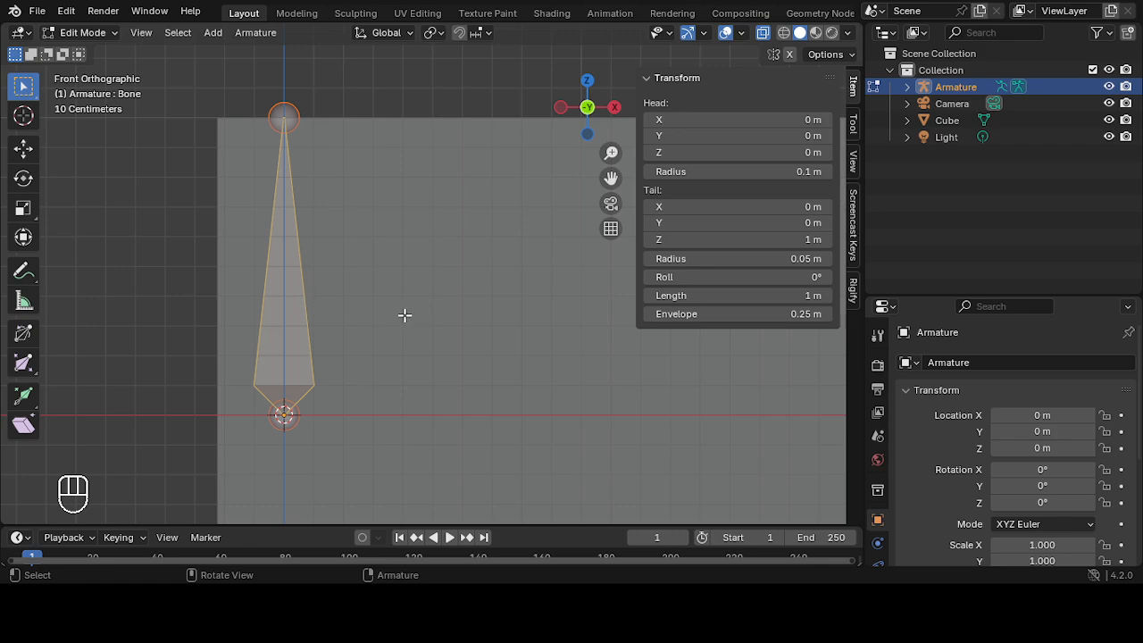
pyautogui.click(669, 118)
pyautogui.write('2.7')
pyautogui.press('Return')
pyautogui.moveTo(762, 120); pyautogui.dragTo(740, 120)
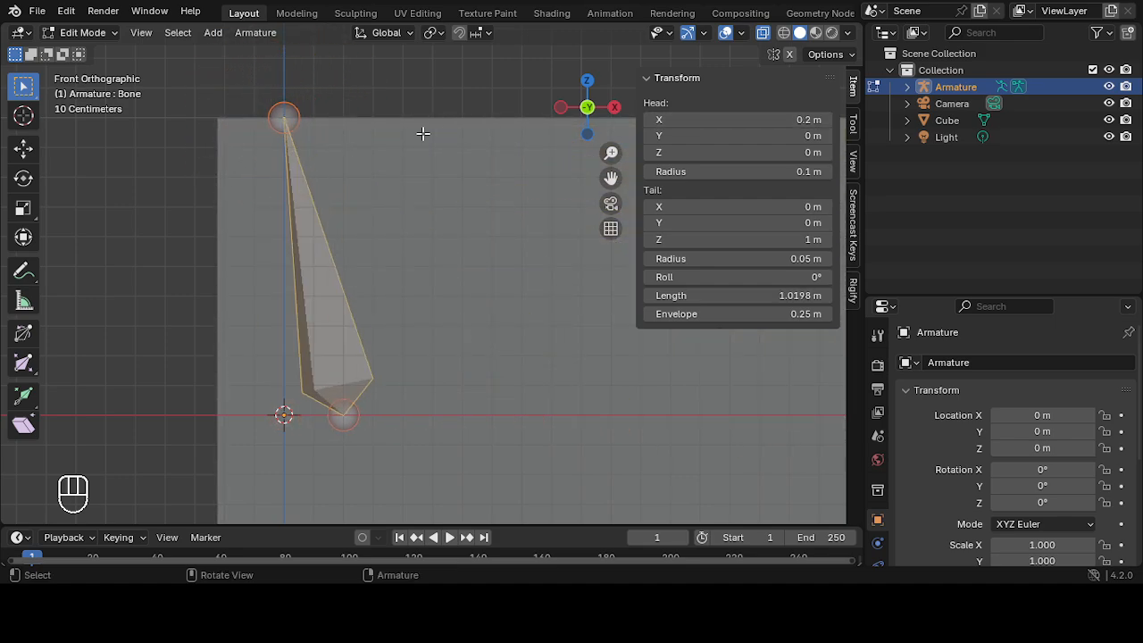
# Step: Undo the bone's head offset, then try shifting its tail along X and undo that too
pyautogui.hotkey('ctrl', 'z')
pyautogui.moveTo(739, 207); pyautogui.dragTo(742, 207)
pyautogui.hotkey('ctrl', 'z')
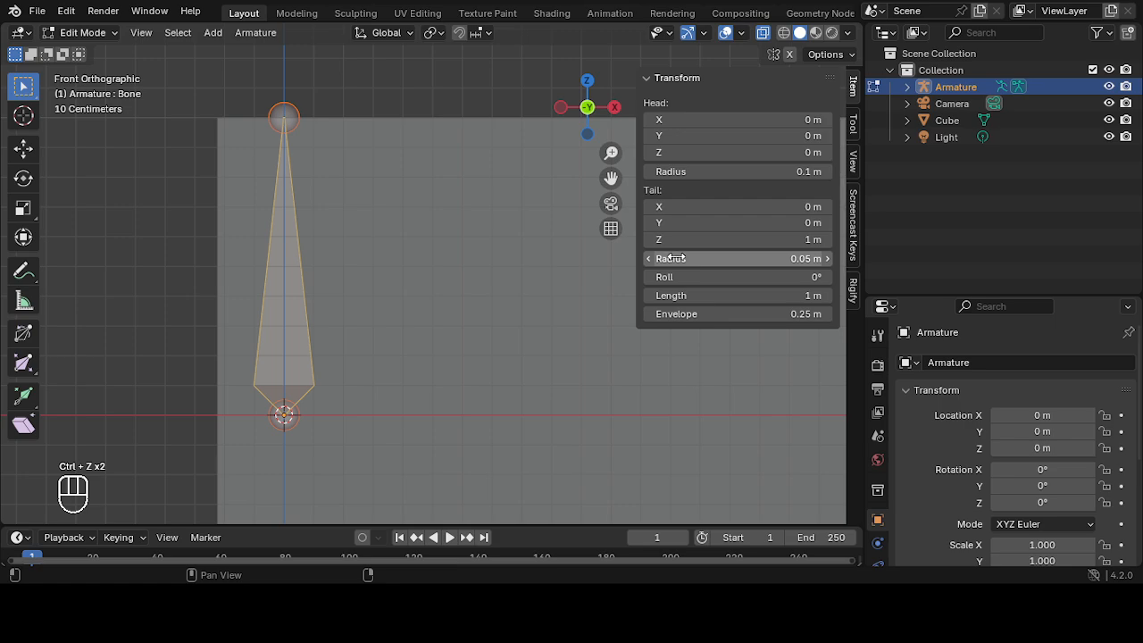
# Step: Try changing the bone's tail radius, roll and length, and restore the original values
pyautogui.moveTo(740, 258); pyautogui.dragTo(804, 258)
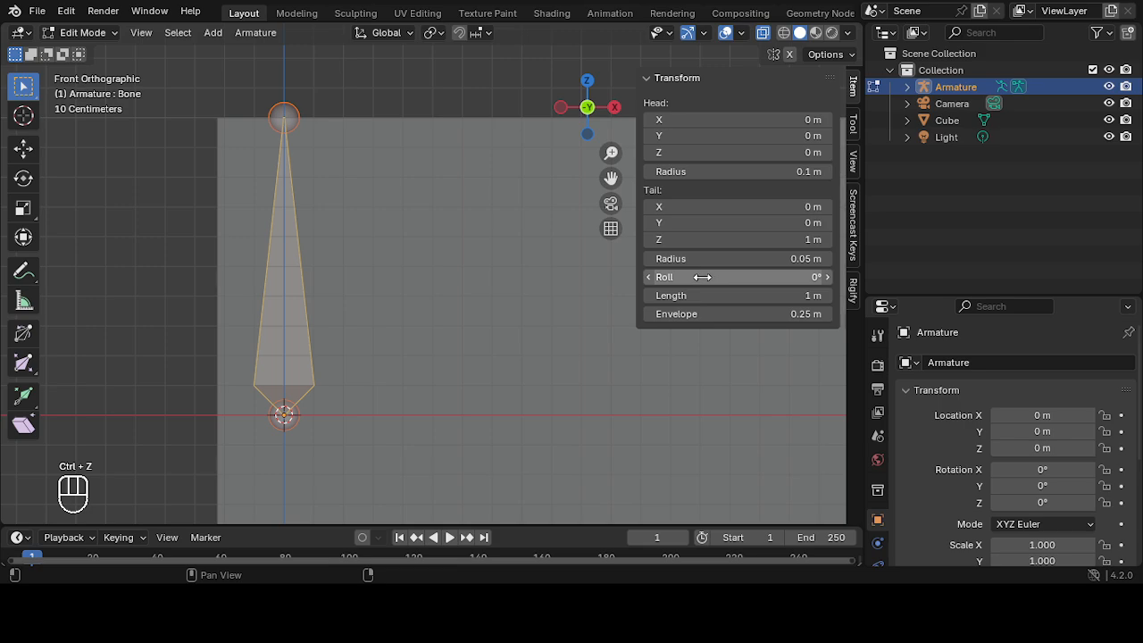
pyautogui.moveTo(702, 277)
pyautogui.mouseDown()
pyautogui.moveTo(786, 277)
pyautogui.moveTo(651, 277)
pyautogui.moveTo(735, 277)
pyautogui.moveTo(709, 277)
pyautogui.mouseUp()
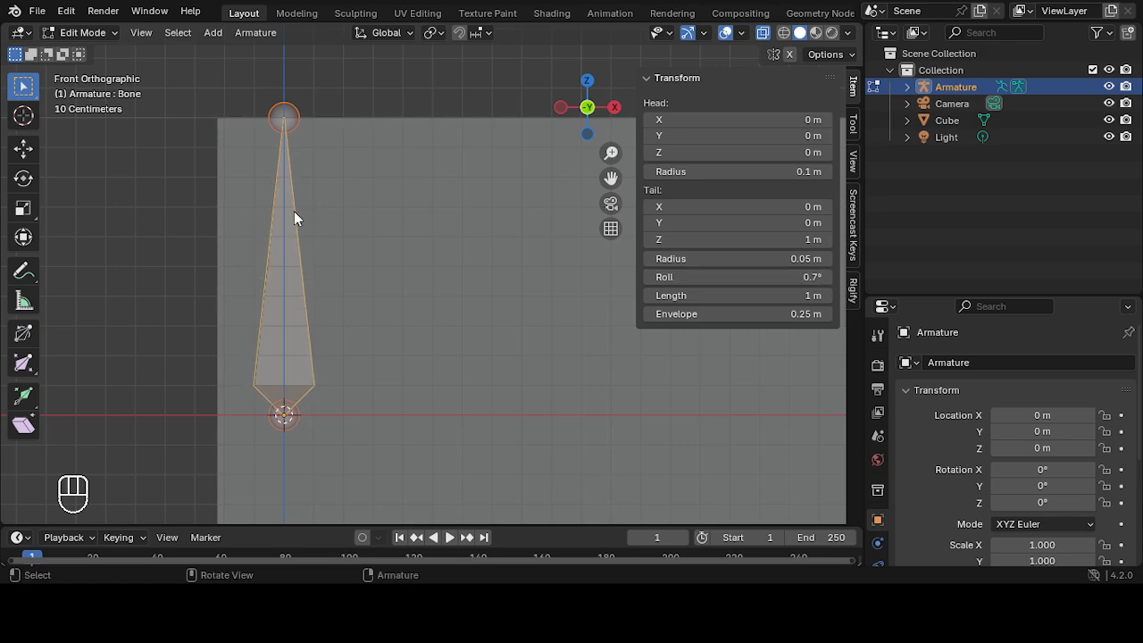
pyautogui.hotkey('ctrl', 'z')
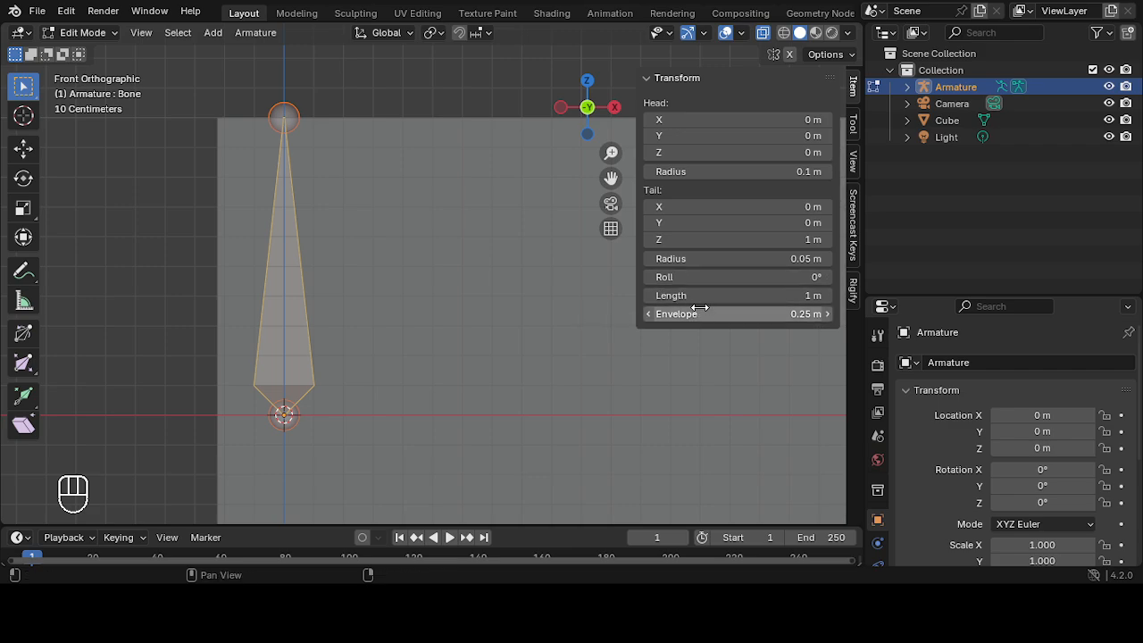
pyautogui.moveTo(709, 295); pyautogui.dragTo(701, 298)
pyautogui.hotkey('ctrl', 'z')
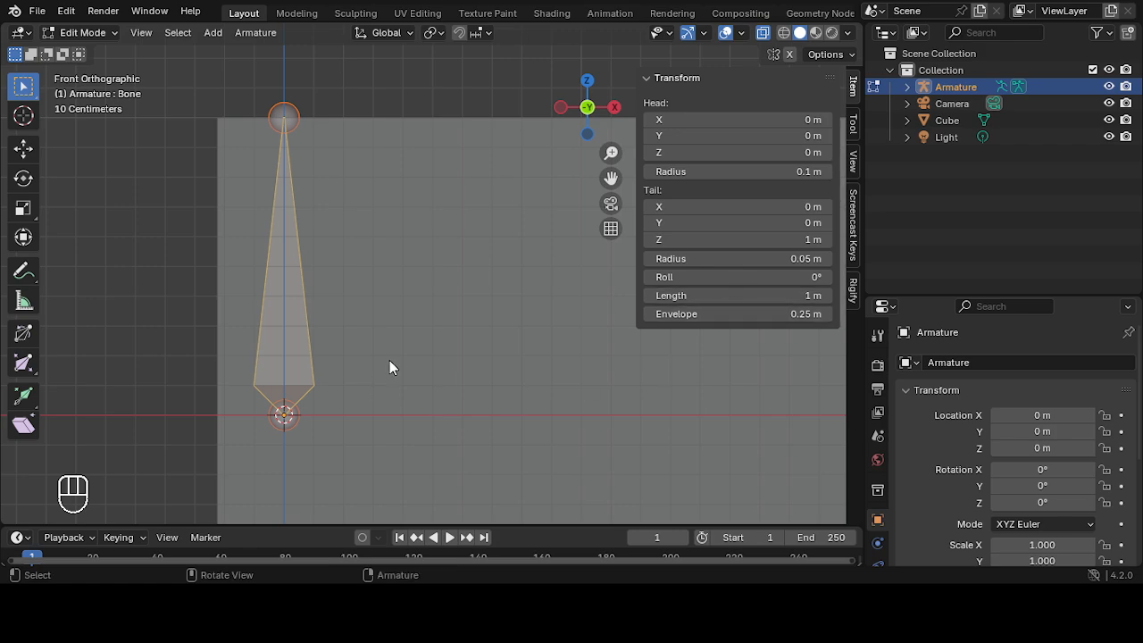
# Step: Annotate the bar with a long arrow running from the bone to its far end, with arrowheads along the way
pyautogui.scroll(-3, 389, 360)
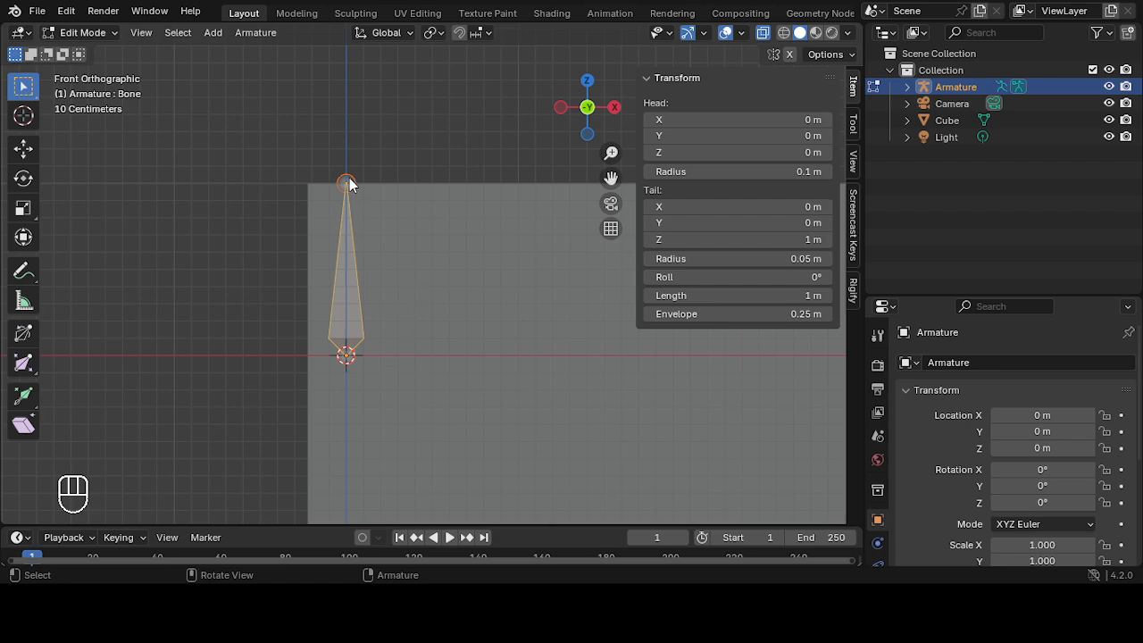
pyautogui.scroll(-2, 376, 323)
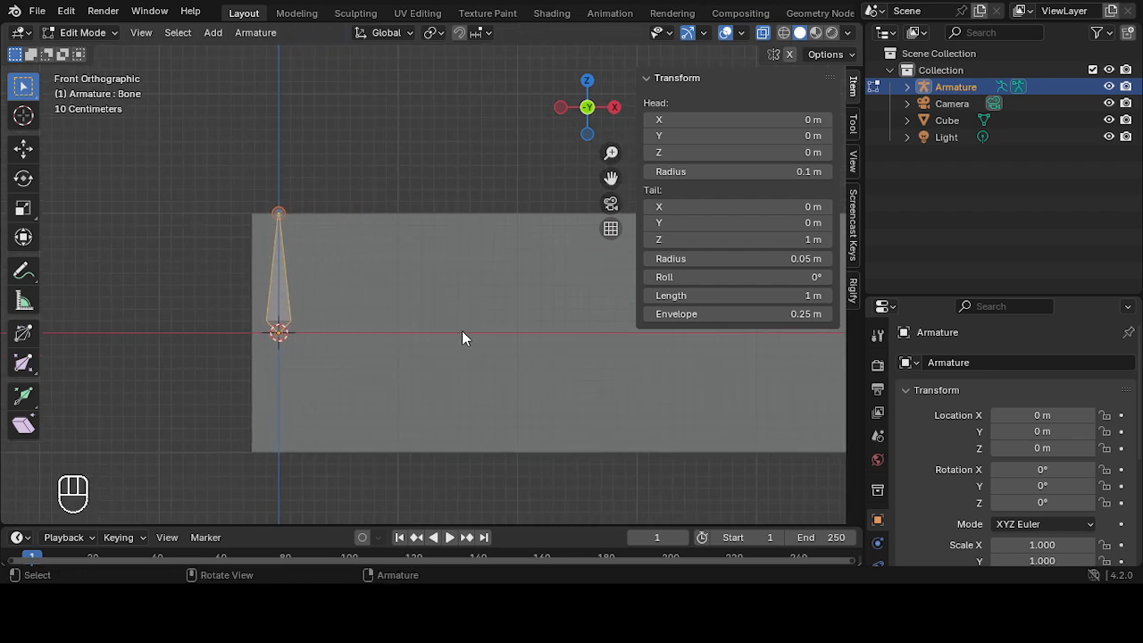
pyautogui.scroll(-2, 461, 331)
pyautogui.keyDown('shift'); pyautogui.moveTo(510, 342); pyautogui.dragTo(360, 391, button='middle'); pyautogui.keyUp('shift')
pyautogui.scroll(-2, 414, 391)
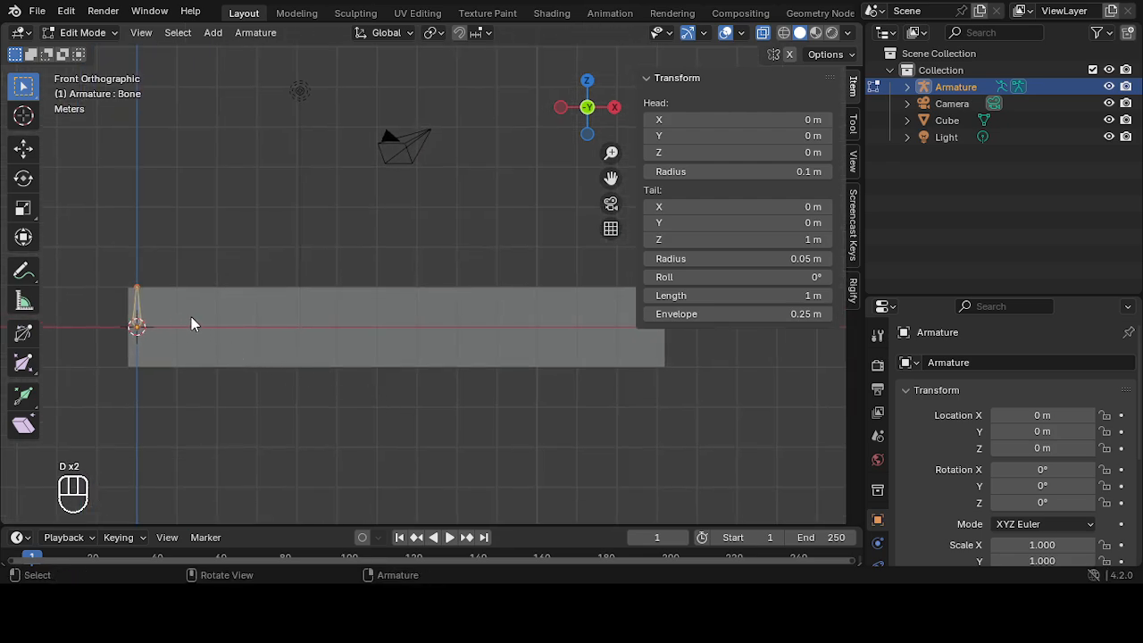
pyautogui.moveTo(161, 323); pyautogui.dragTo(617, 321)
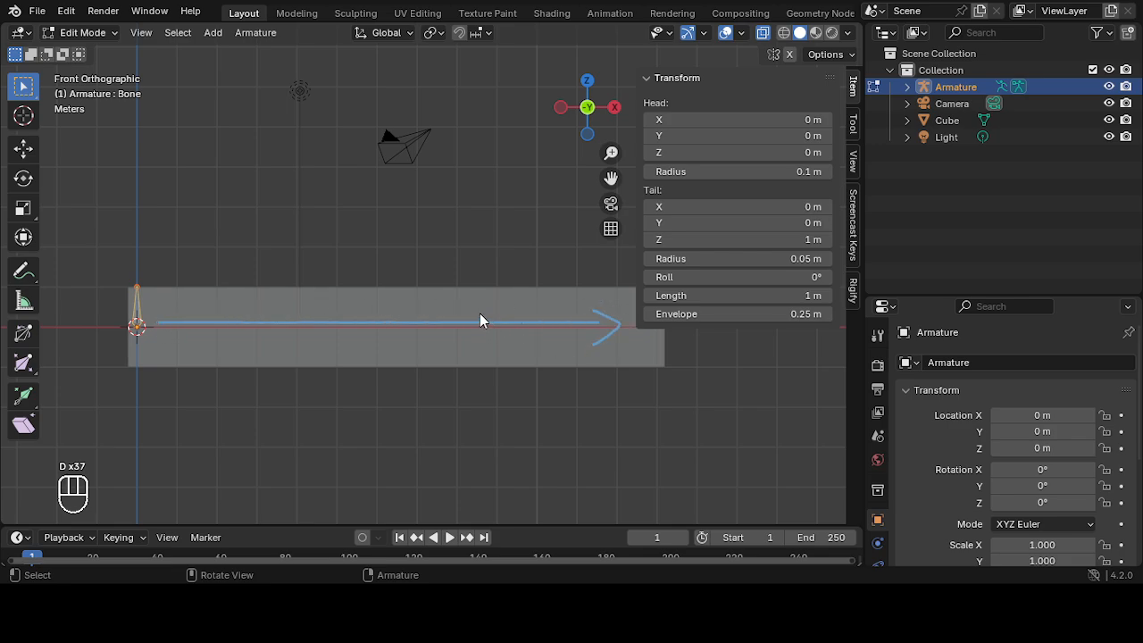
pyautogui.moveTo(480, 314); pyautogui.dragTo(474, 342)
pyautogui.moveTo(230, 312); pyautogui.dragTo(244, 340)
# Step: Hide the bone's transform sidebar and turn on the wireframe overlay for the geometry
pyautogui.press('n')
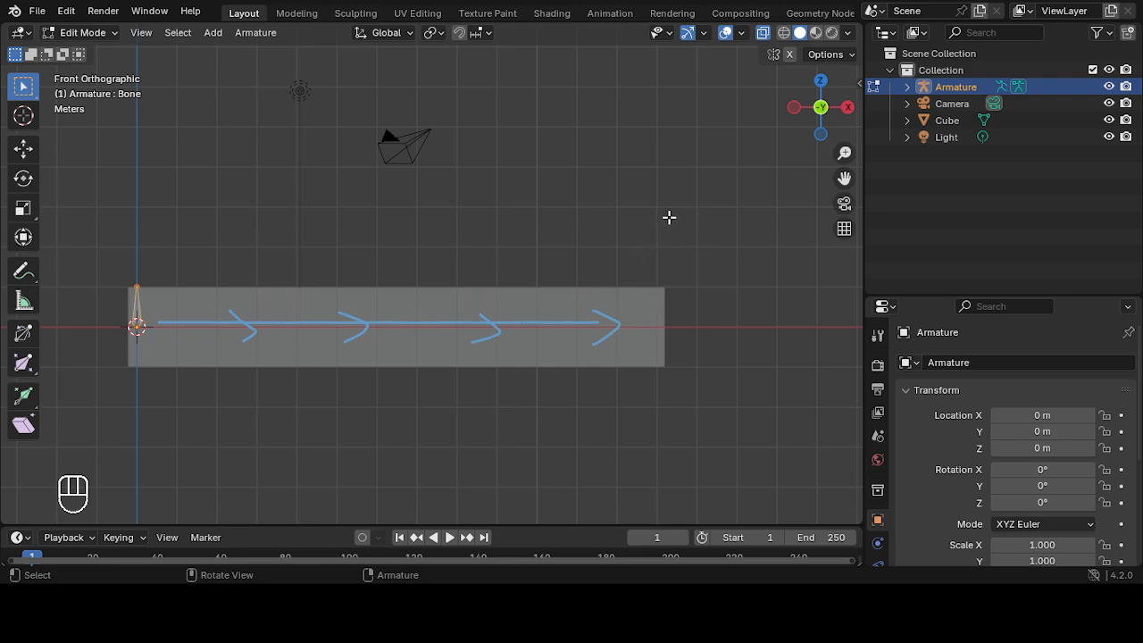
pyautogui.click(741, 33)
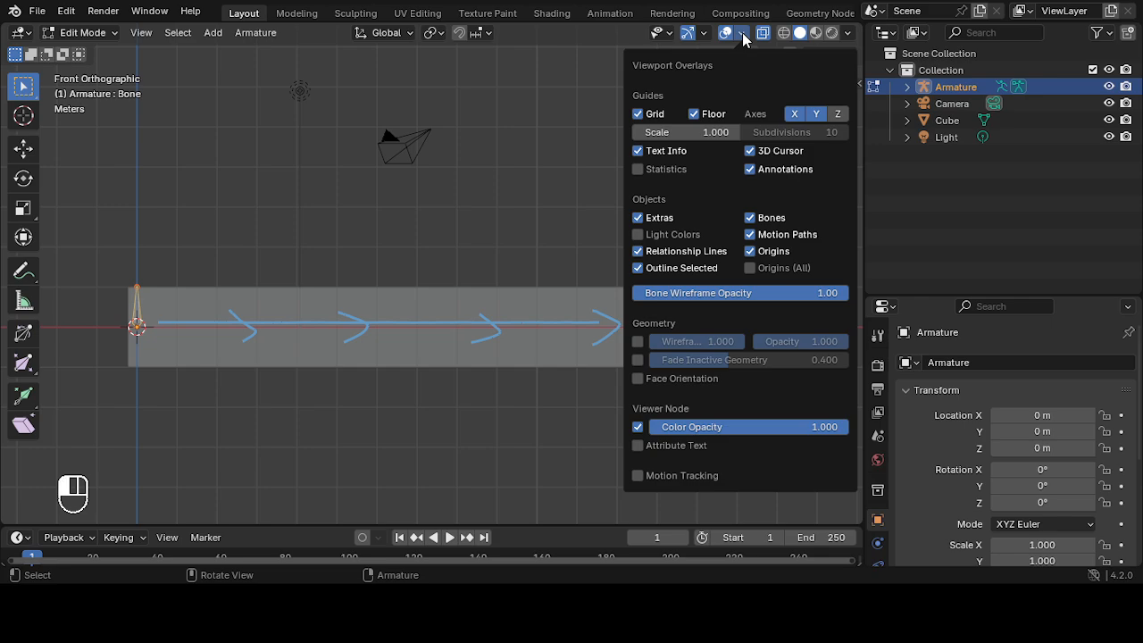
pyautogui.click(640, 341)
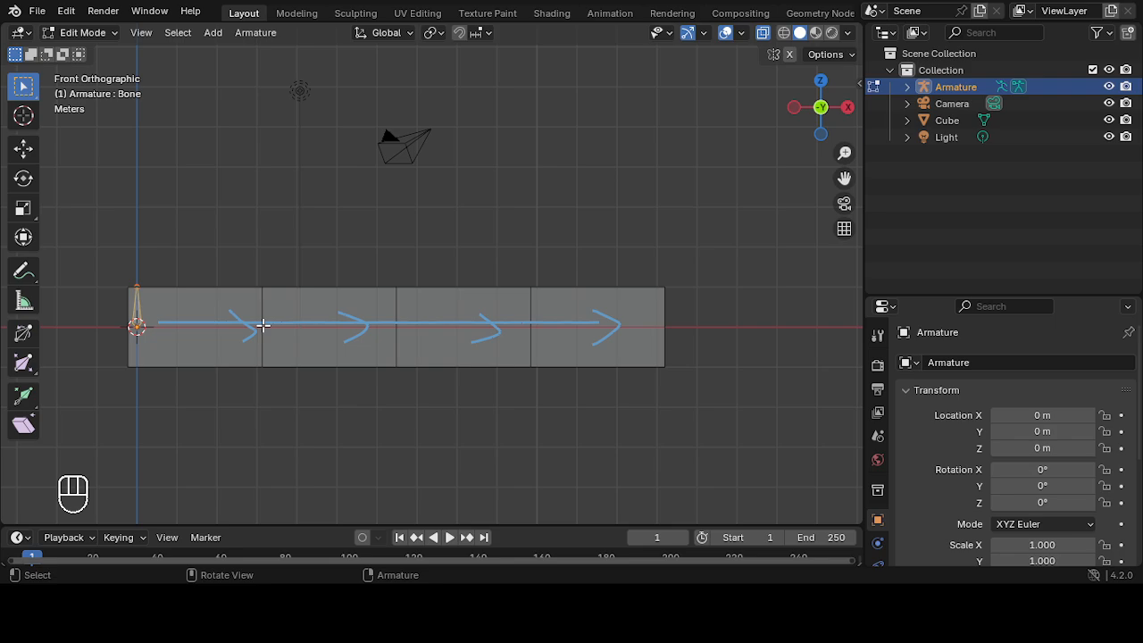
# Step: Erase the arrow annotations from the bar
pyautogui.press('d')
pyautogui.press('d')
pyautogui.press('d')
pyautogui.press('d')
pyautogui.moveTo(206, 311); pyautogui.dragTo(348, 339, button='right')
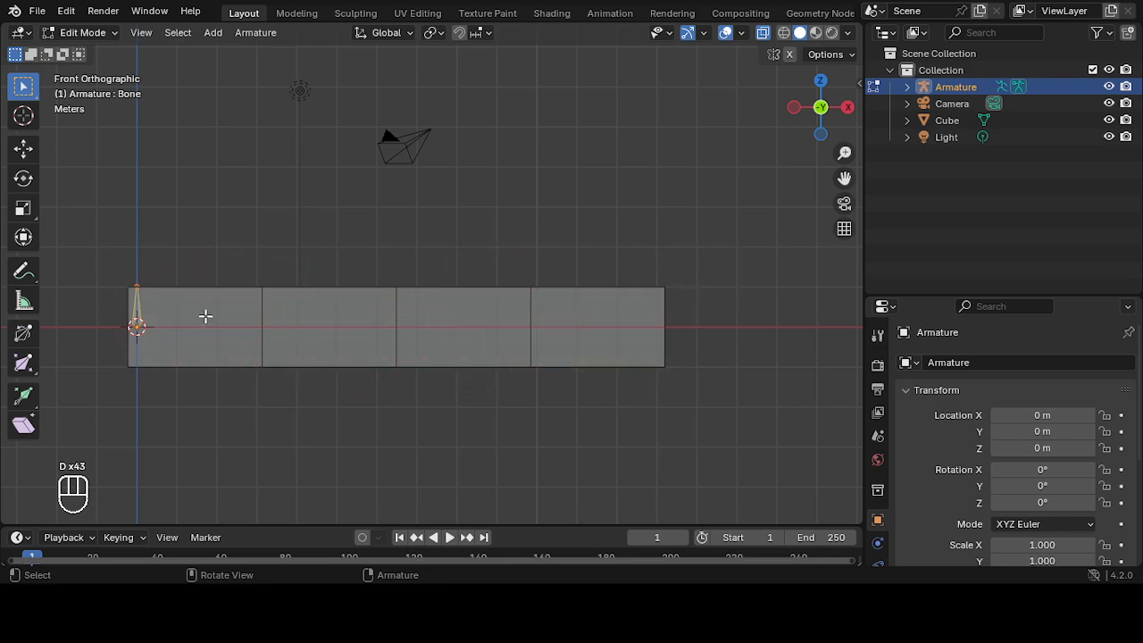
# Step: Number the bar's four segments 1 to 4 with annotations, then erase the numbers
pyautogui.moveTo(207, 318); pyautogui.dragTo(207, 342)
pyautogui.moveTo(313, 317); pyautogui.dragTo(358, 348)
pyautogui.moveTo(455, 316)
pyautogui.mouseDown()
pyautogui.moveTo(502, 334)
pyautogui.moveTo(483, 352)
pyautogui.mouseUp()
pyautogui.moveTo(579, 315); pyautogui.dragTo(602, 324)
pyautogui.moveTo(598, 314); pyautogui.dragTo(598, 351)
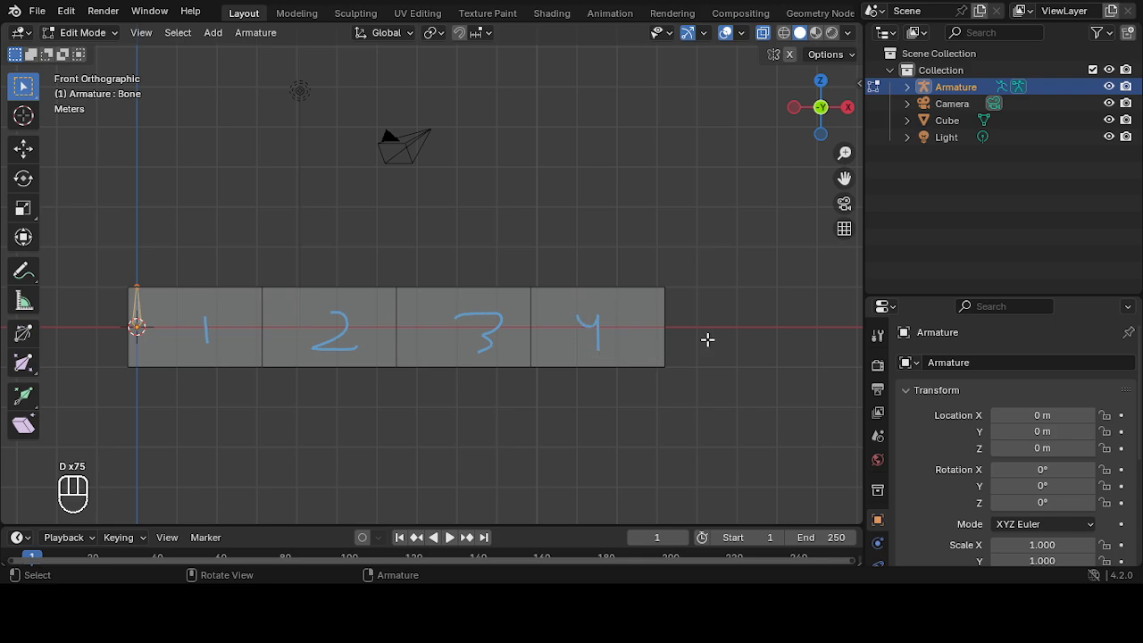
pyautogui.moveTo(707, 339); pyautogui.dragTo(225, 336, button='right')
# Step: Move the bone's tail onto the X axis at the first segment boundary so the bone lies along the bar
pyautogui.scroll(1, 260, 311)
pyautogui.keyDown('shift'); pyautogui.moveTo(260, 311); pyautogui.dragTo(349, 312, button='middle'); pyautogui.keyUp('shift')
pyautogui.scroll(3, 272, 302)
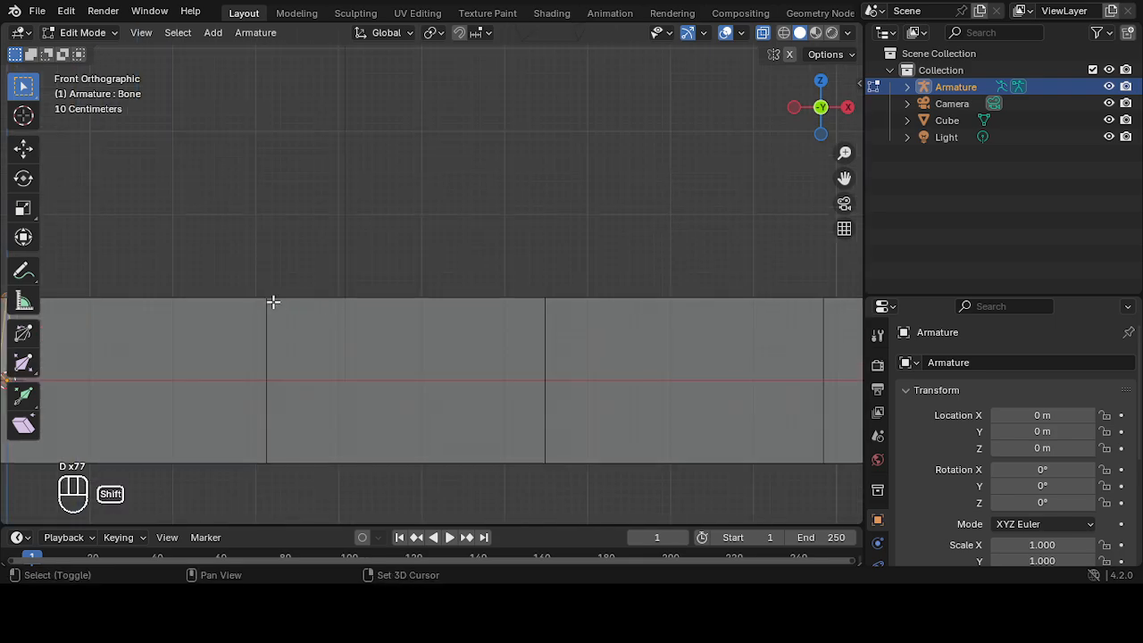
pyautogui.scroll(-2, 272, 302)
pyautogui.scroll(1, 254, 269)
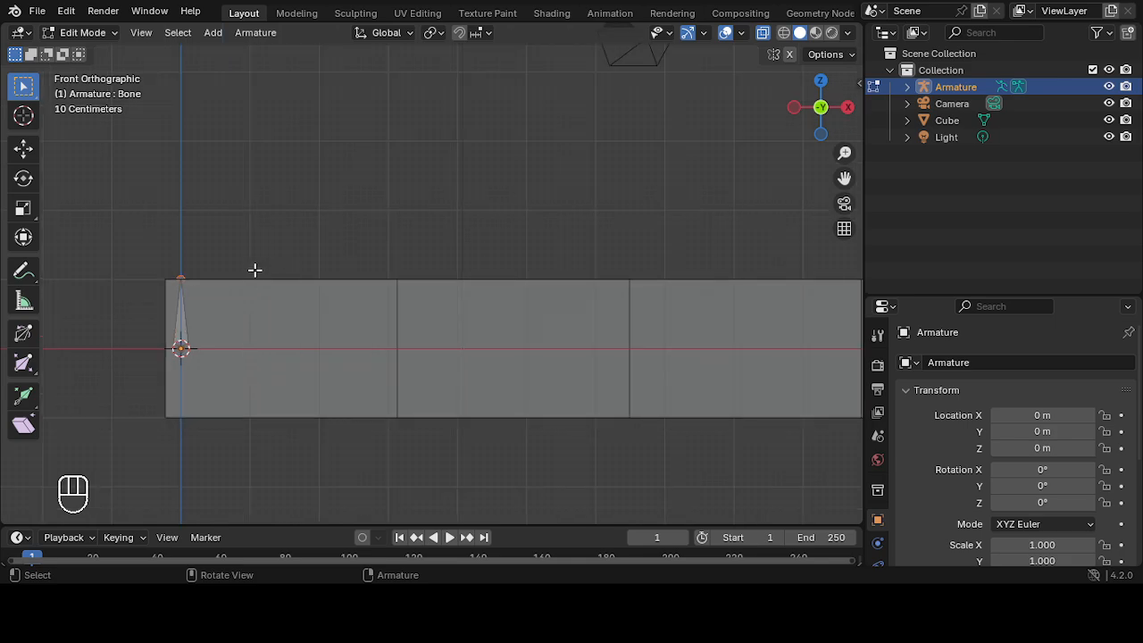
pyautogui.click(24, 147)
pyautogui.moveTo(217, 242); pyautogui.dragTo(435, 313)
# Step: Extrude a second bone along X from the first bone's tail to the bar's second segment boundary
pyautogui.scroll(-3, 483, 322)
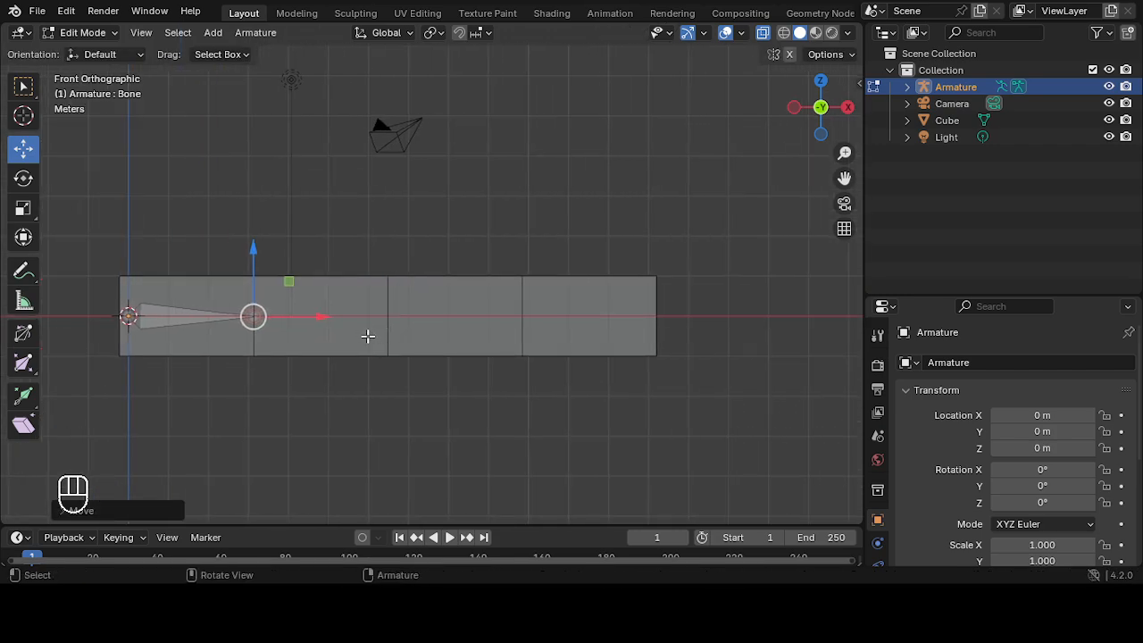
pyautogui.scroll(1, 368, 335)
pyautogui.keyDown('shift'); pyautogui.moveTo(352, 339); pyautogui.dragTo(379, 346, button='middle'); pyautogui.keyUp('shift')
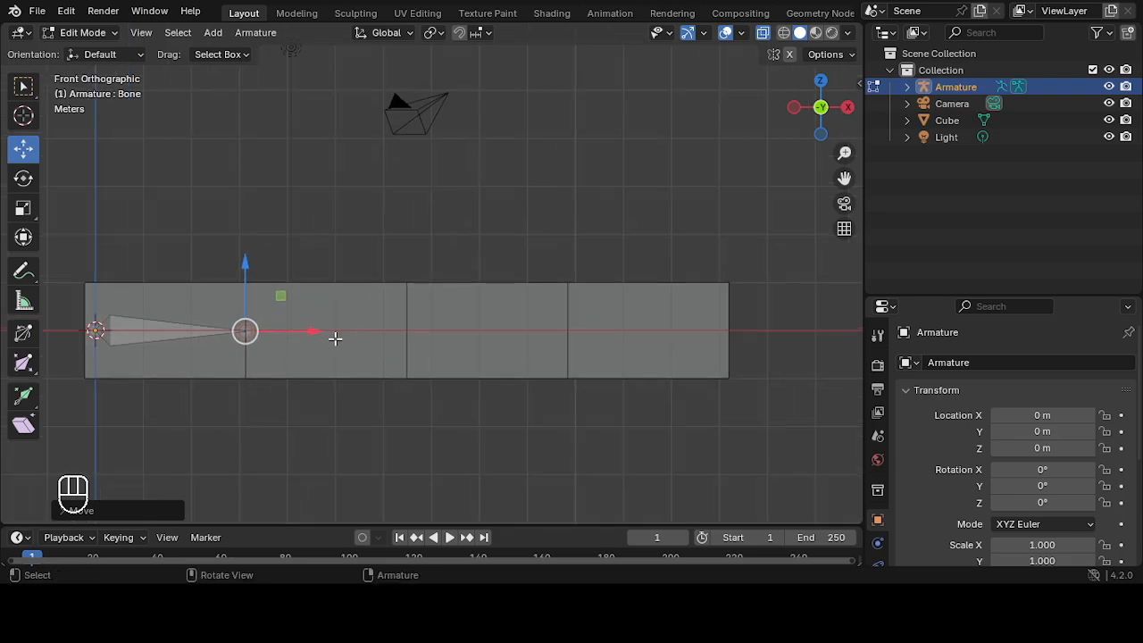
pyautogui.press('e')
pyautogui.press('x')
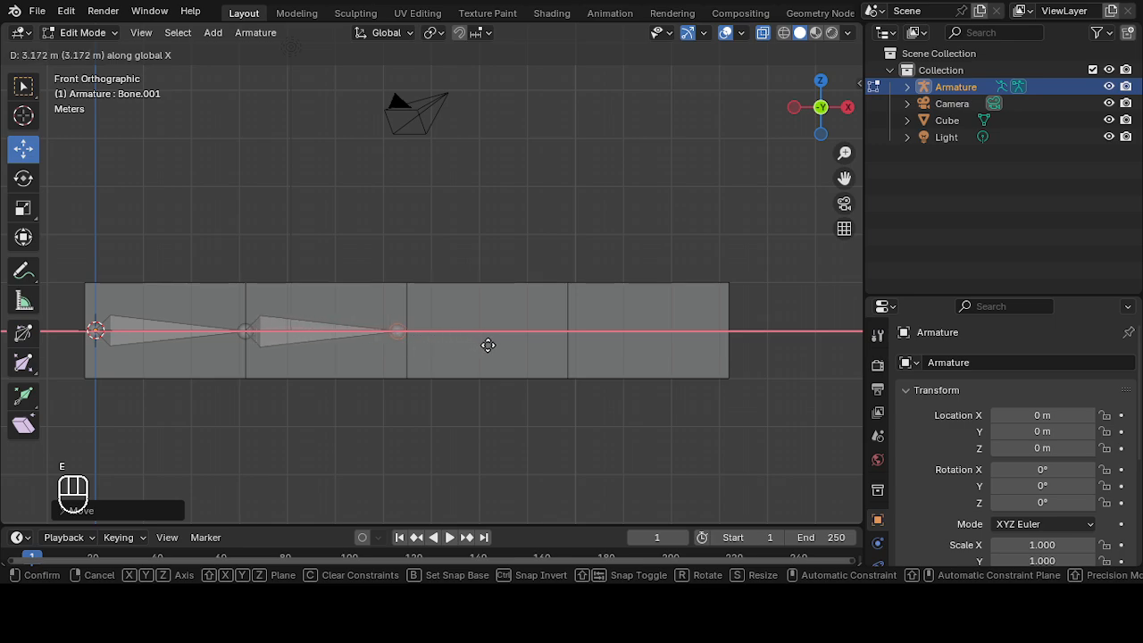
pyautogui.click(497, 347)
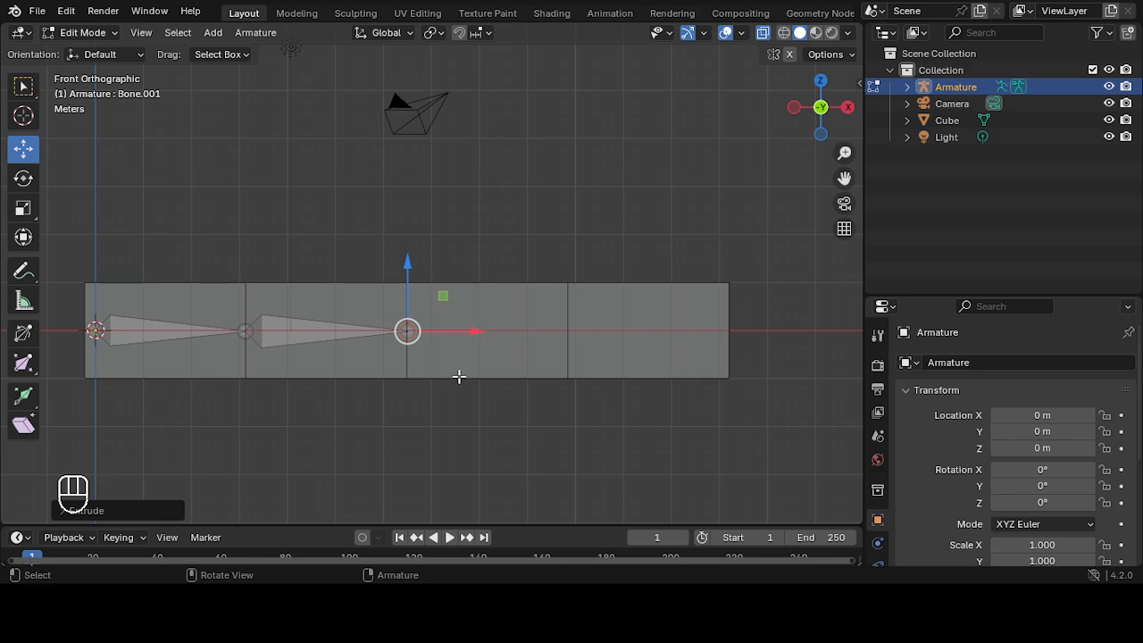
# Step: Extrude a third and a fourth bone along X, ending at the third segment boundary and the bar's far end
pyautogui.press('e')
pyautogui.press('x')
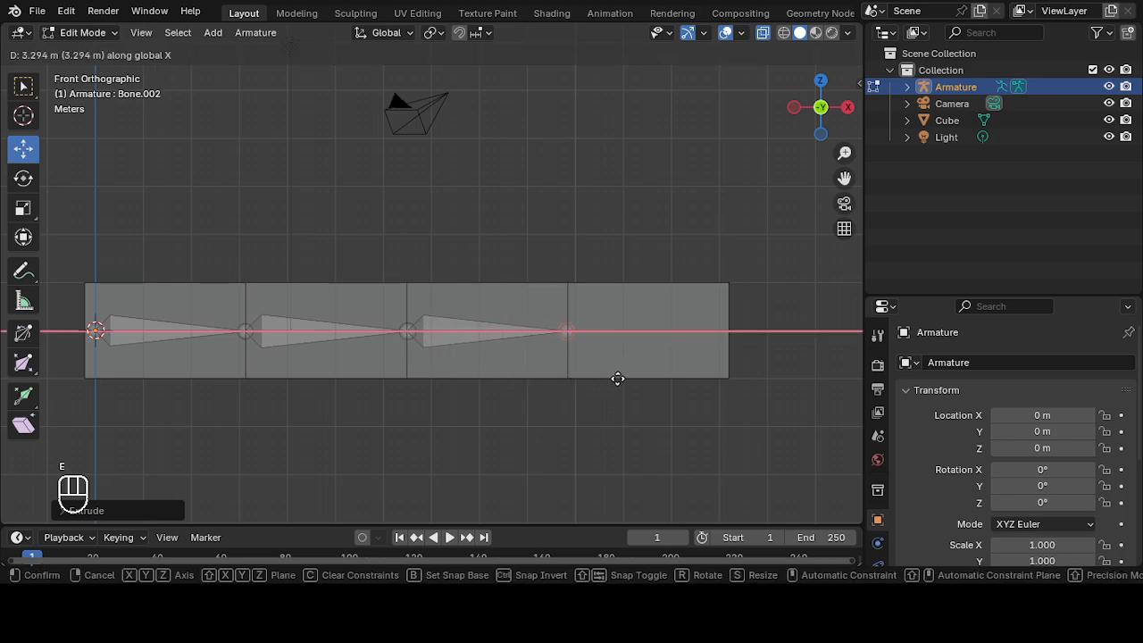
pyautogui.click(620, 375)
pyautogui.press('e')
pyautogui.press('x')
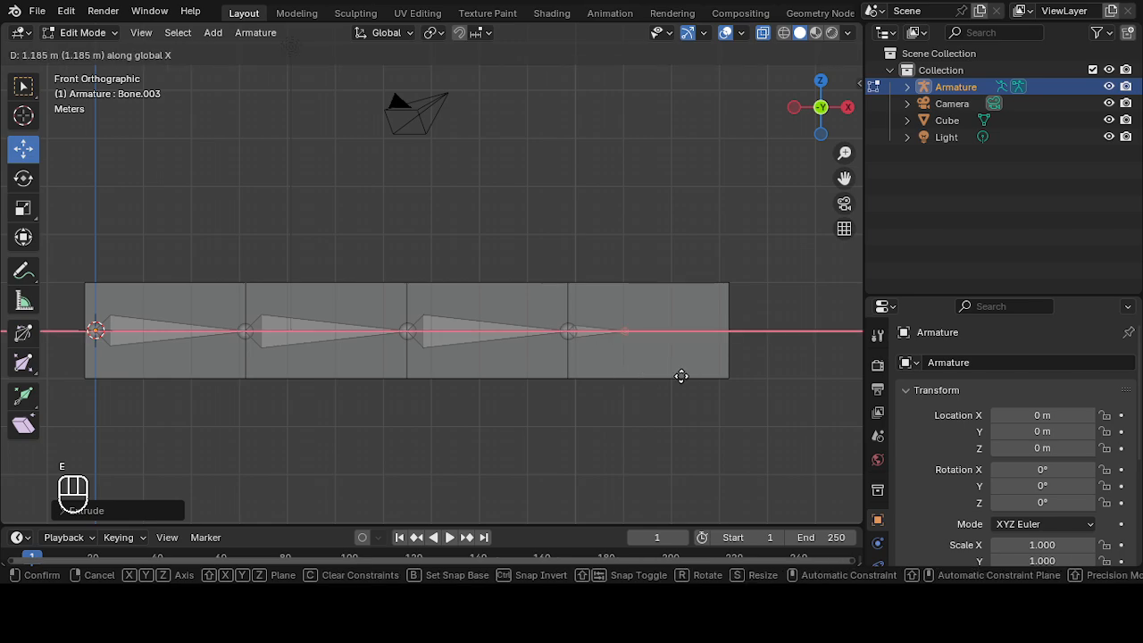
pyautogui.click(784, 384)
pyautogui.scroll(-3, 495, 401)
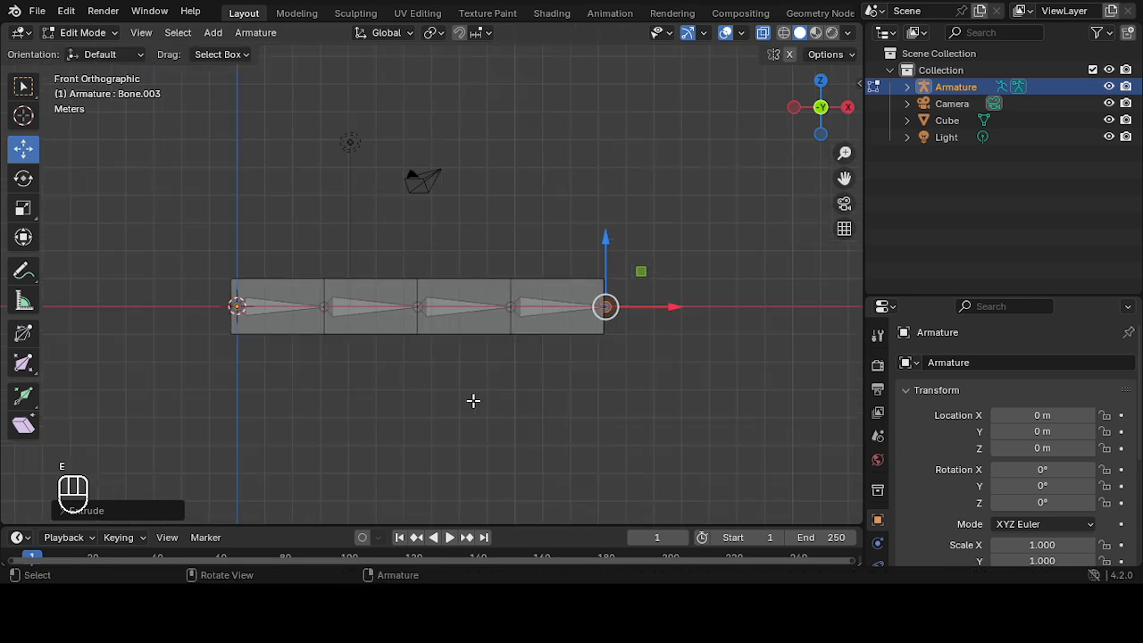
pyautogui.scroll(2, 473, 401)
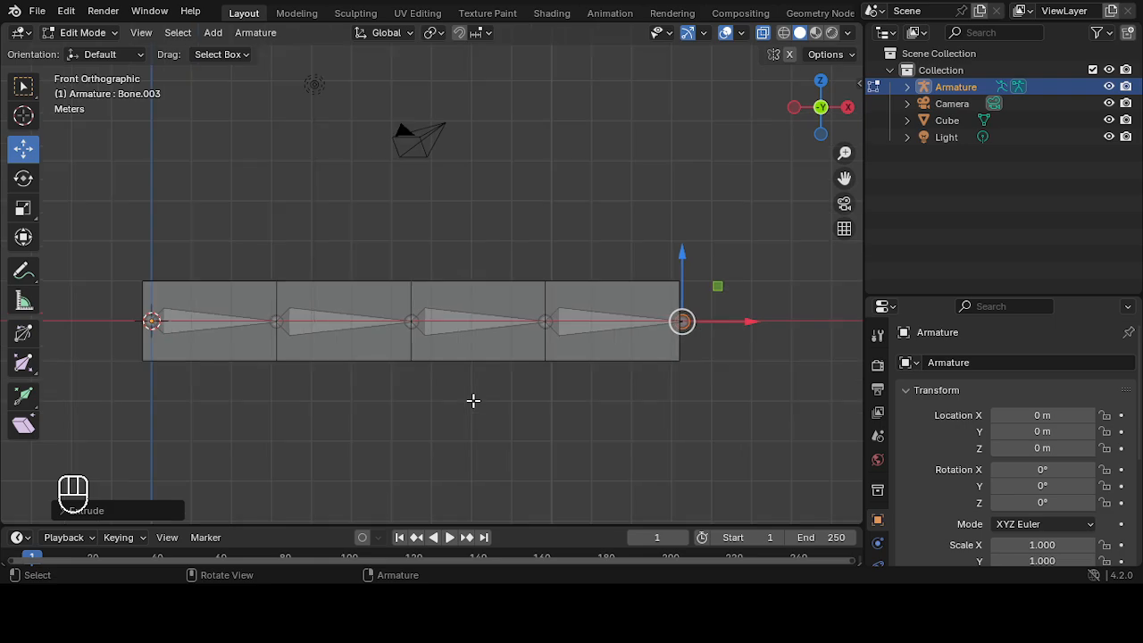
pyautogui.scroll(1, 474, 401)
pyautogui.scroll(-2, 474, 401)
pyautogui.scroll(2, 474, 401)
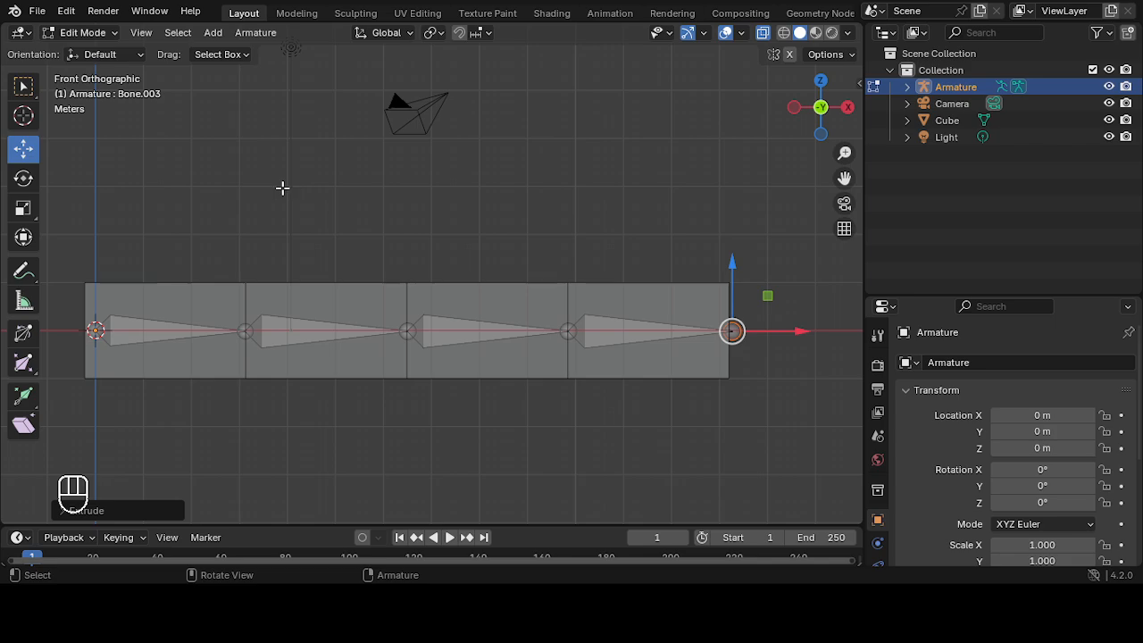
pyautogui.scroll(-2, 281, 187)
pyautogui.scroll(1, 280, 188)
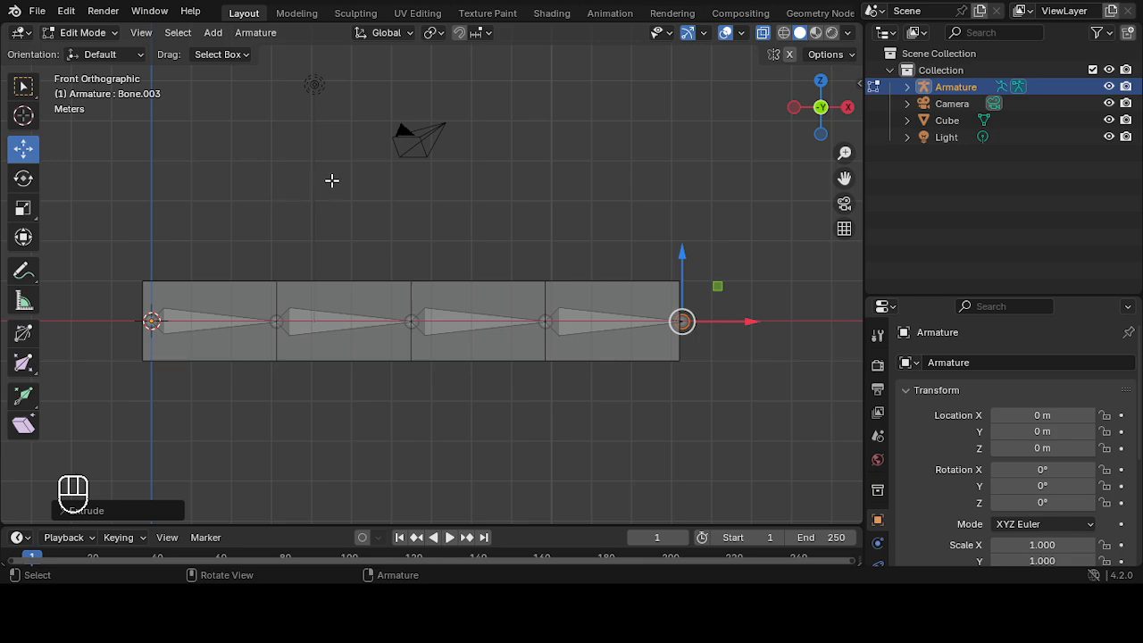
# Step: Place the 3D cursor above the fourth segment and add a single bone there
pyautogui.keyDown('shift'); pyautogui.rightClick(563, 180); pyautogui.keyUp('shift')
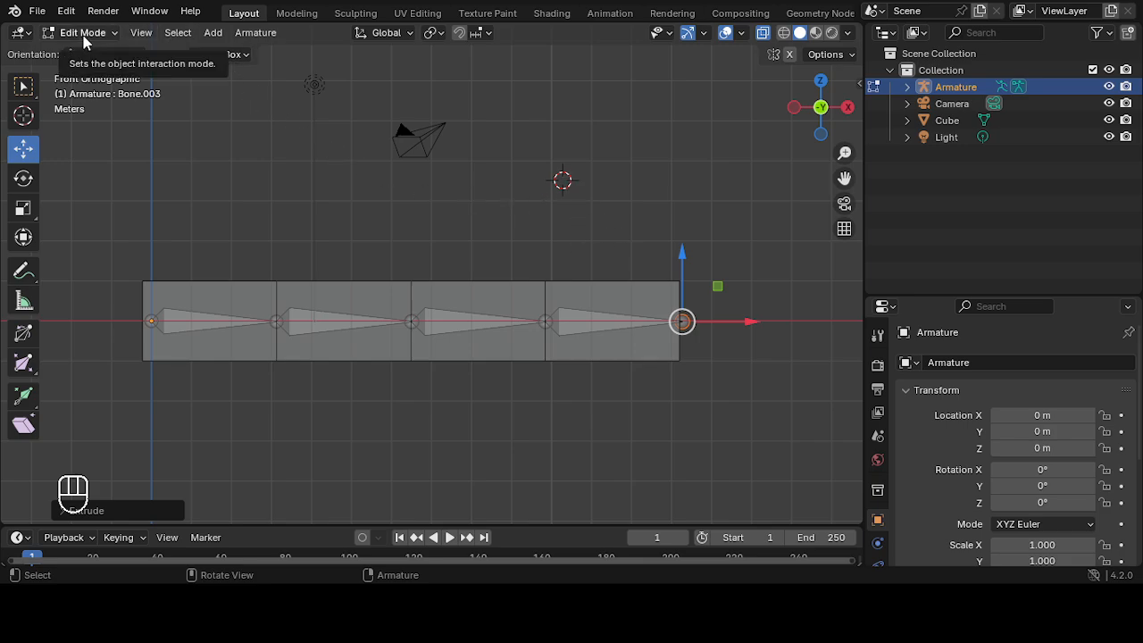
pyautogui.click(212, 32)
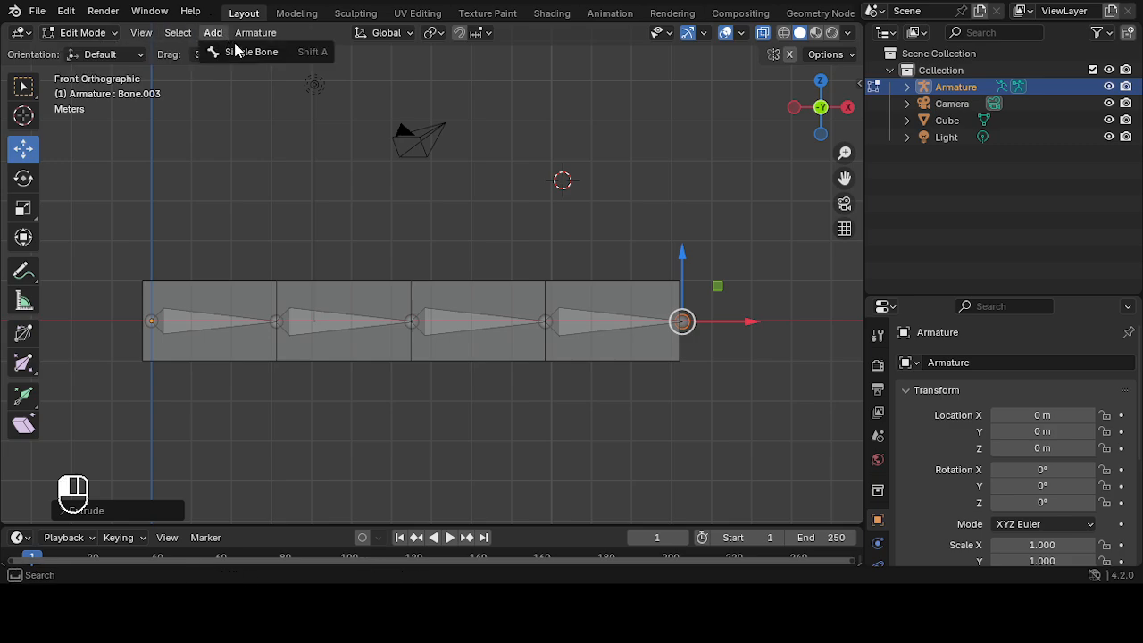
pyautogui.click(236, 52)
pyautogui.scroll(1, 617, 158)
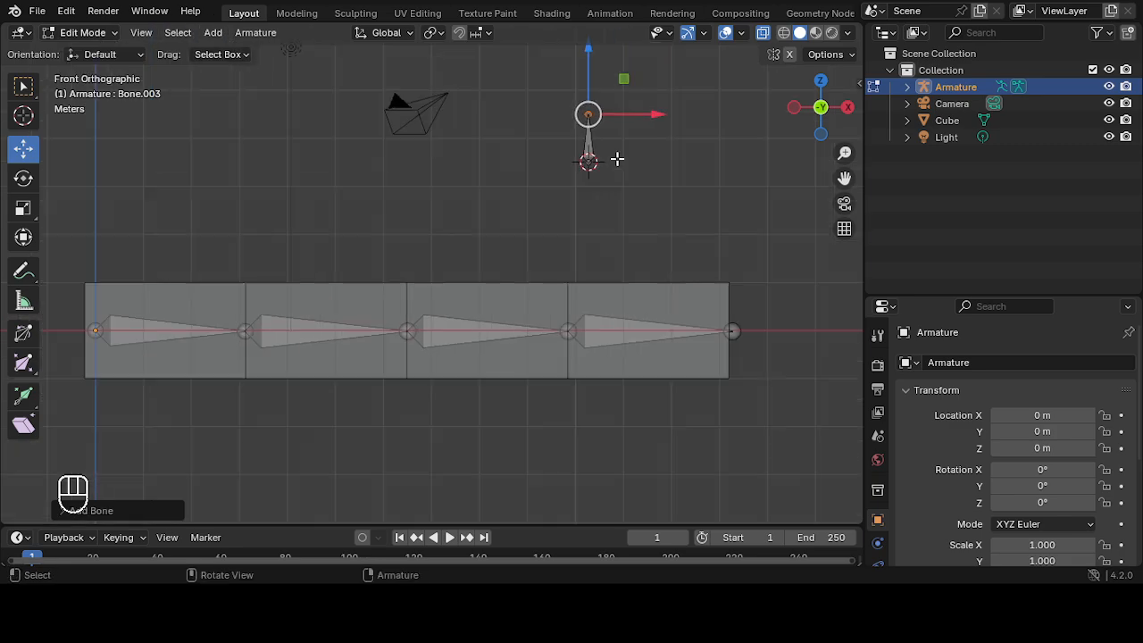
# Step: Place the 3D cursor above the second segment and add another single bone there
pyautogui.press('shift')
pyautogui.keyDown('shift'); pyautogui.rightClick(292, 182); pyautogui.keyUp('shift')
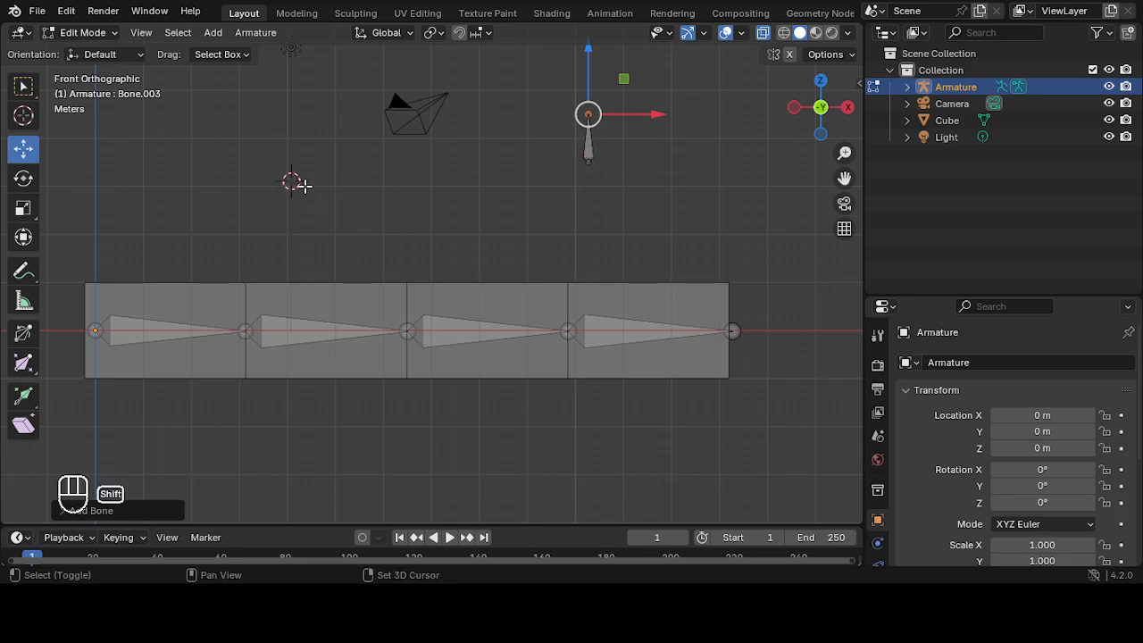
pyautogui.click(212, 32)
pyautogui.click(233, 51)
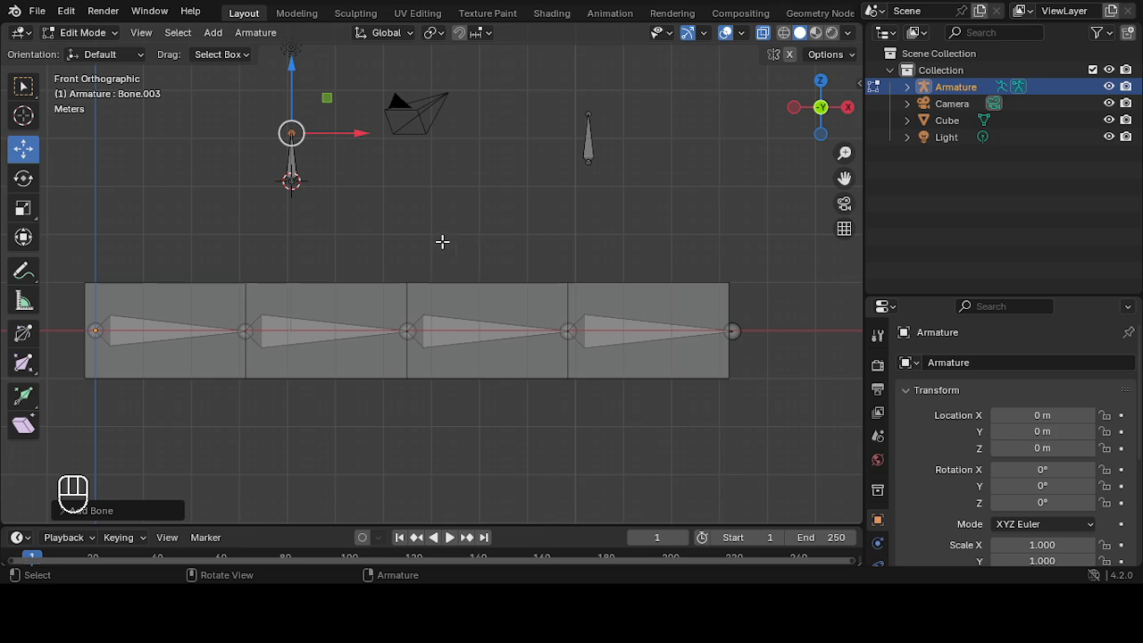
# Step: Examine the chain's end tip and the two separate bones by selecting each in turn
pyautogui.scroll(-1, 734, 331)
pyautogui.click(684, 321)
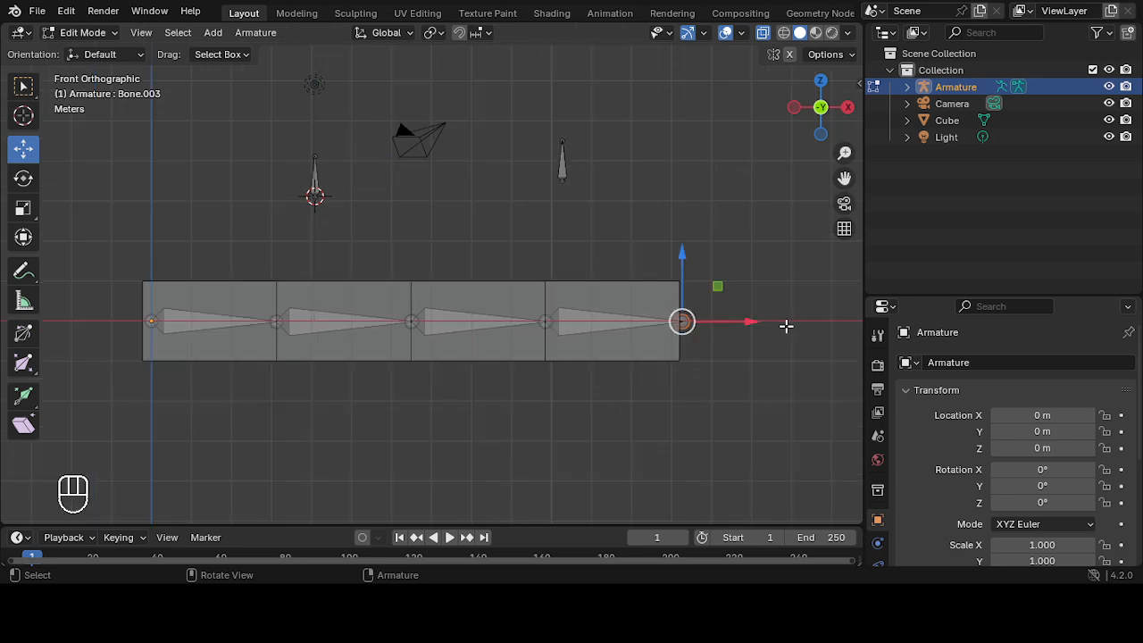
pyautogui.click(314, 184)
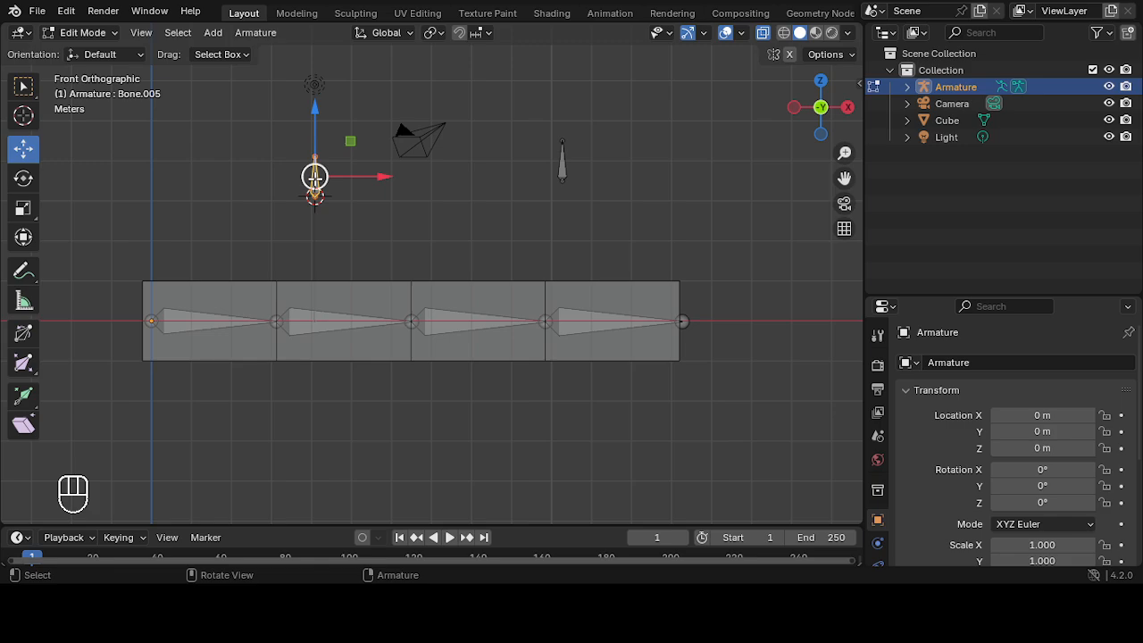
pyautogui.click(558, 174)
# Step: Select the chain's first bone and expand the armature in the Outliner to list its bones
pyautogui.click(207, 317)
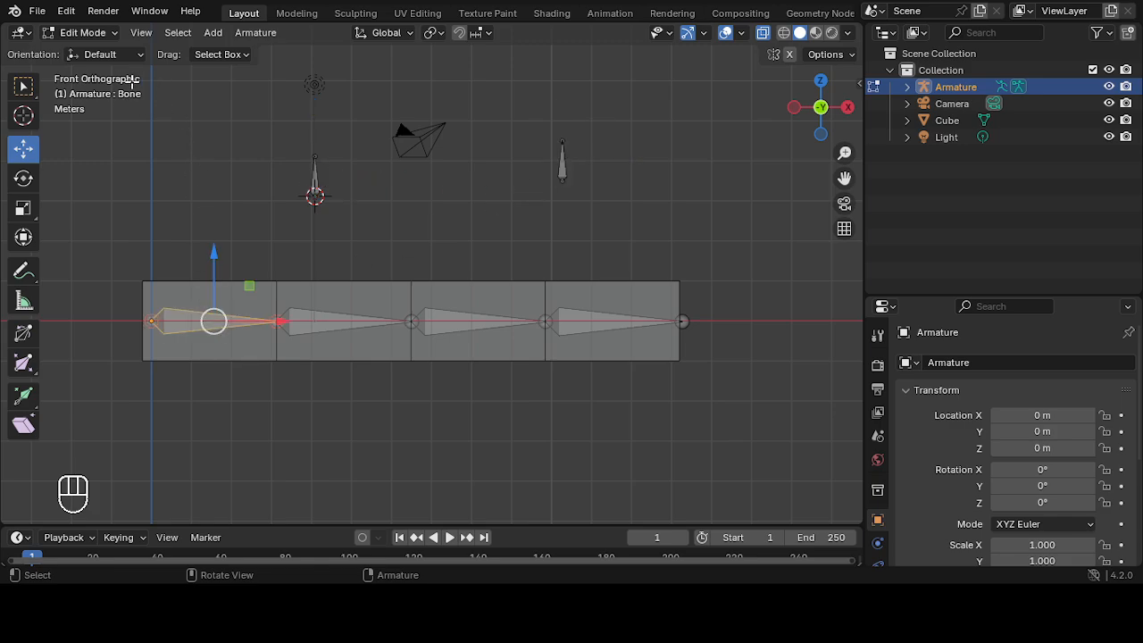
pyautogui.click(907, 86)
pyautogui.click(924, 120)
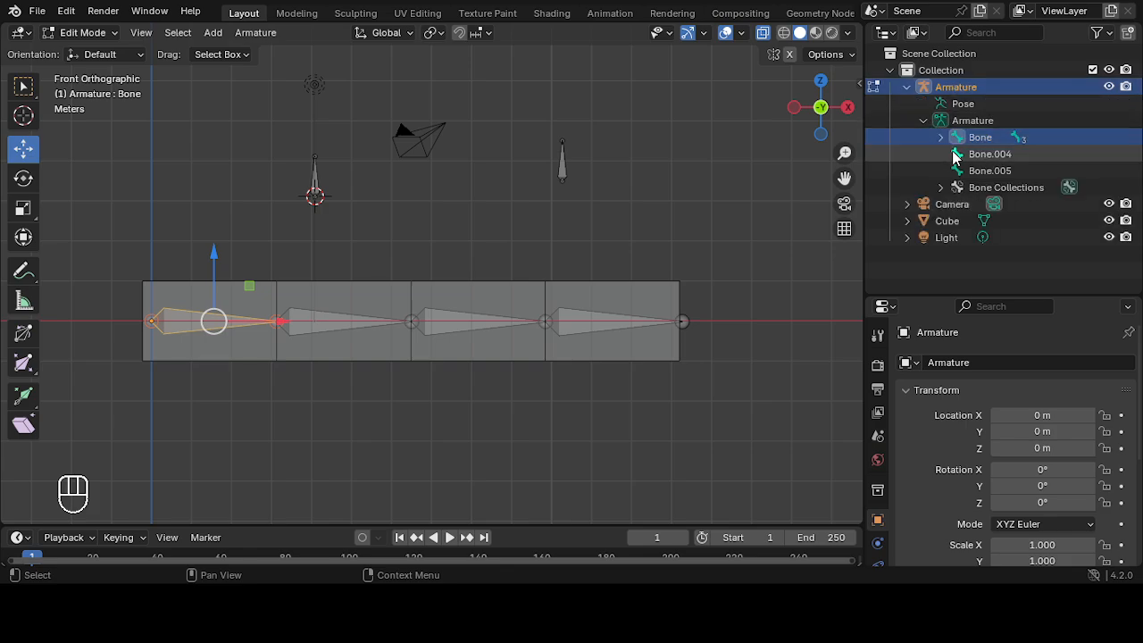
# Step: Expand the first bone's nested children in the Outliner down to Bone.003
pyautogui.click(940, 137)
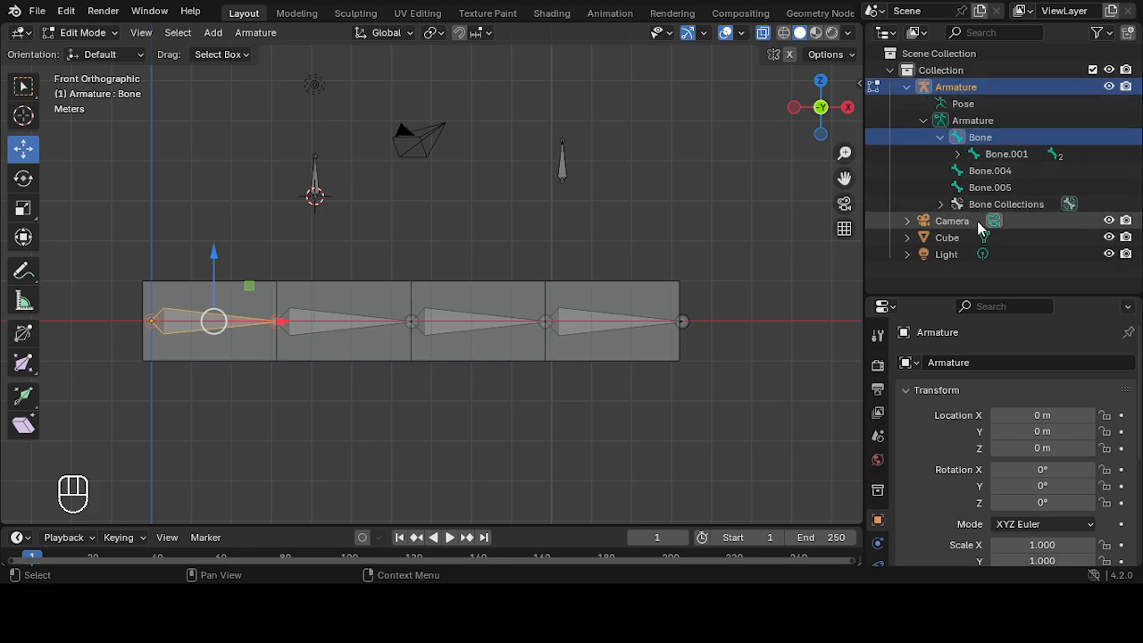
pyautogui.click(958, 154)
pyautogui.click(974, 170)
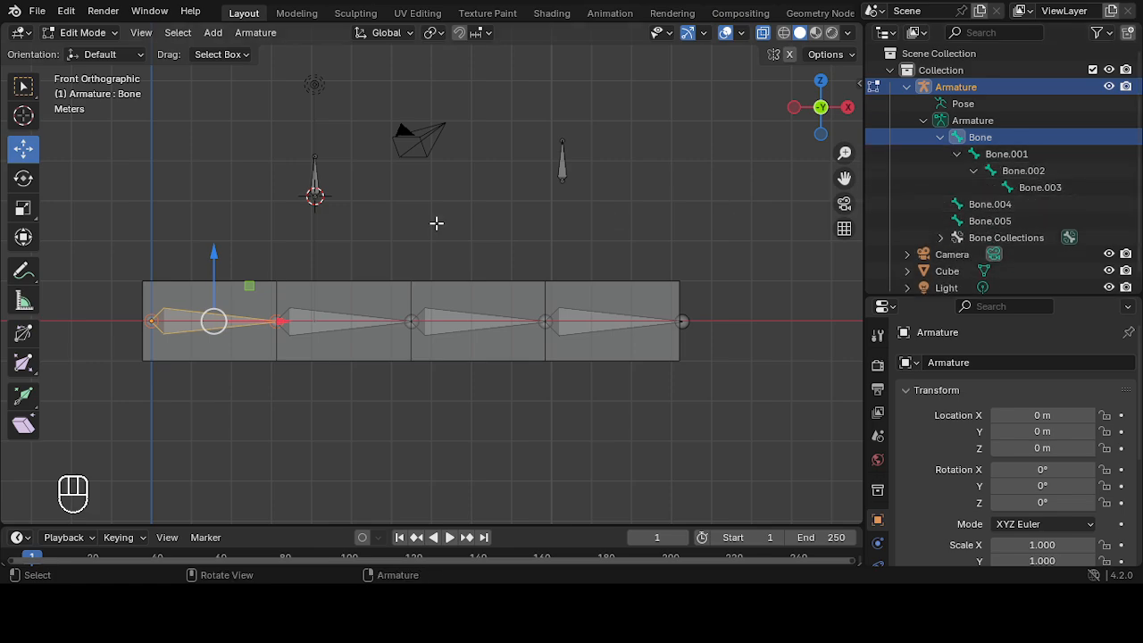
# Step: Select the second to fourth chain bones and both separate bones in turn to match each with its Outliner entry
pyautogui.click(339, 322)
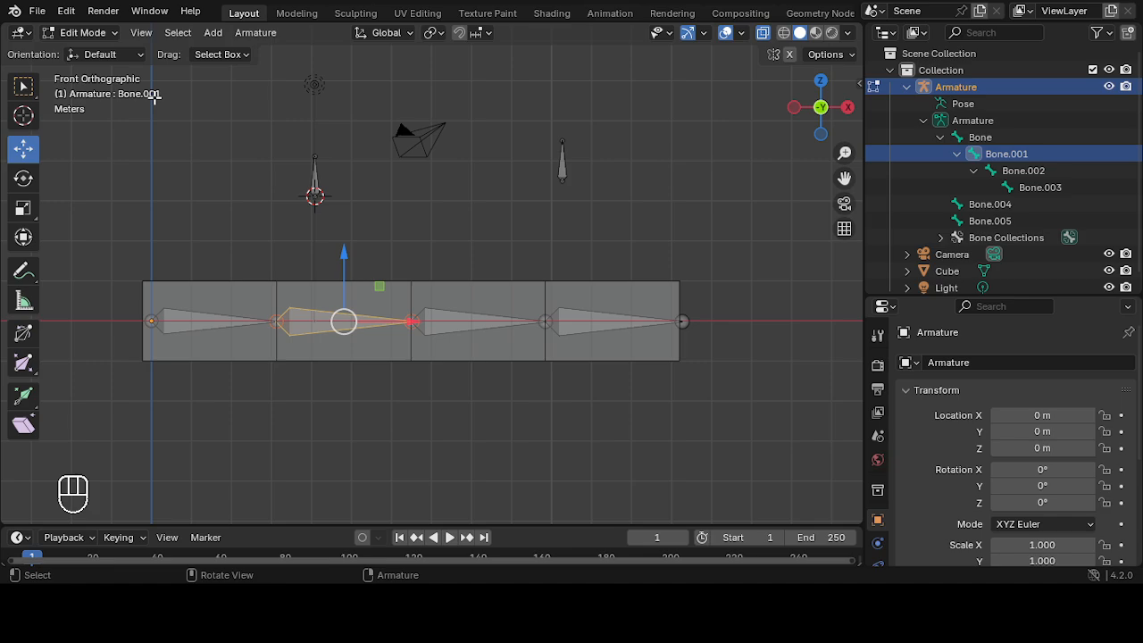
pyautogui.click(448, 314)
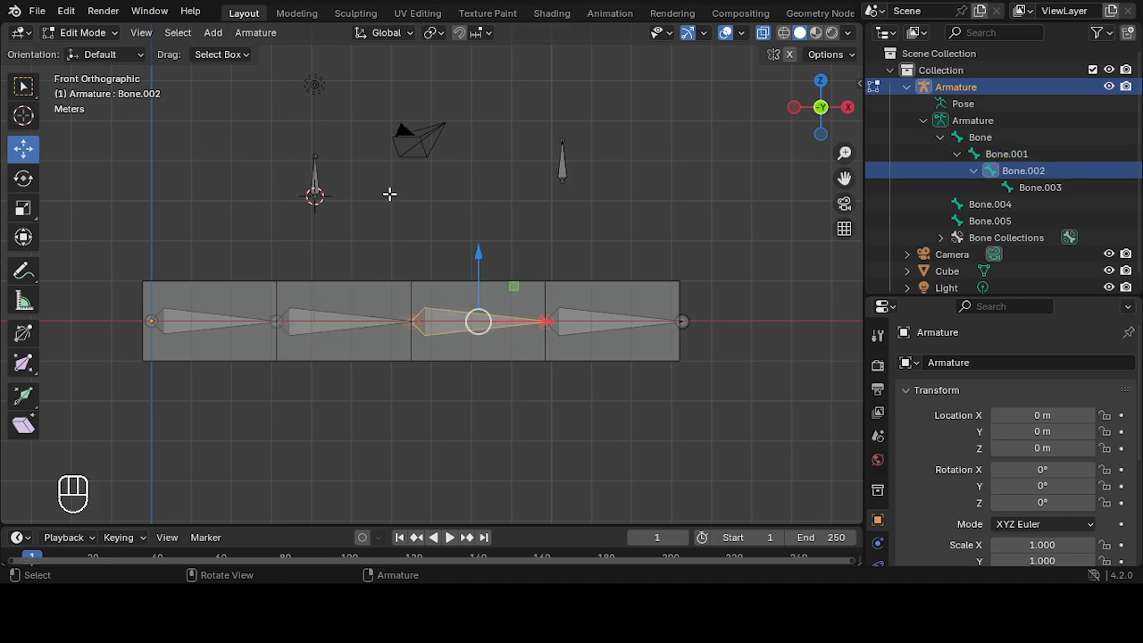
pyautogui.click(582, 318)
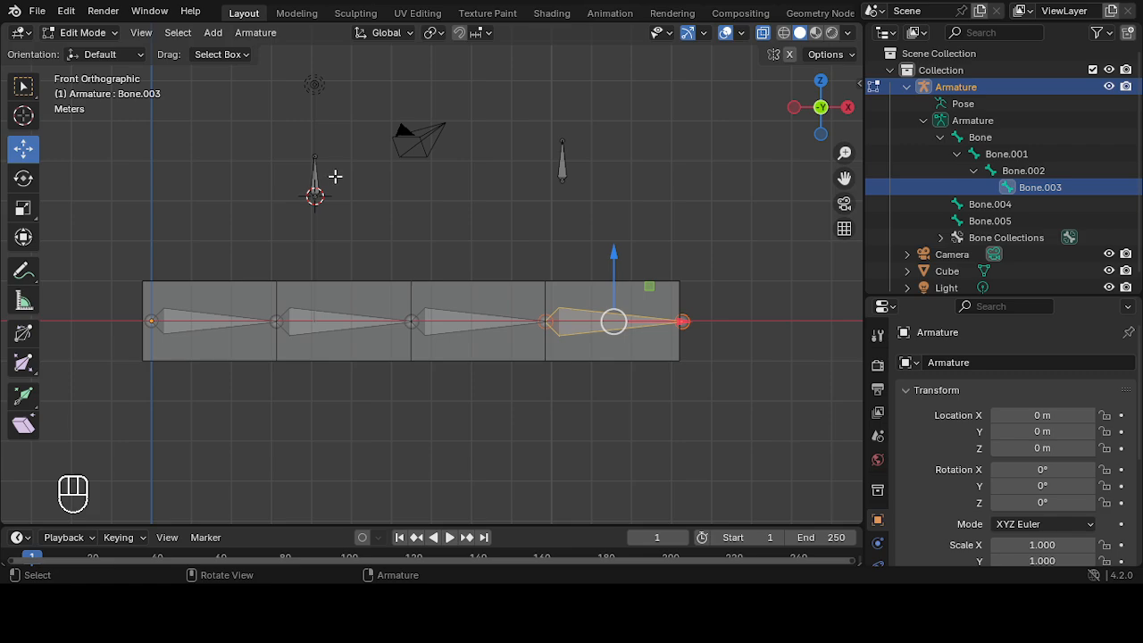
pyautogui.click(561, 163)
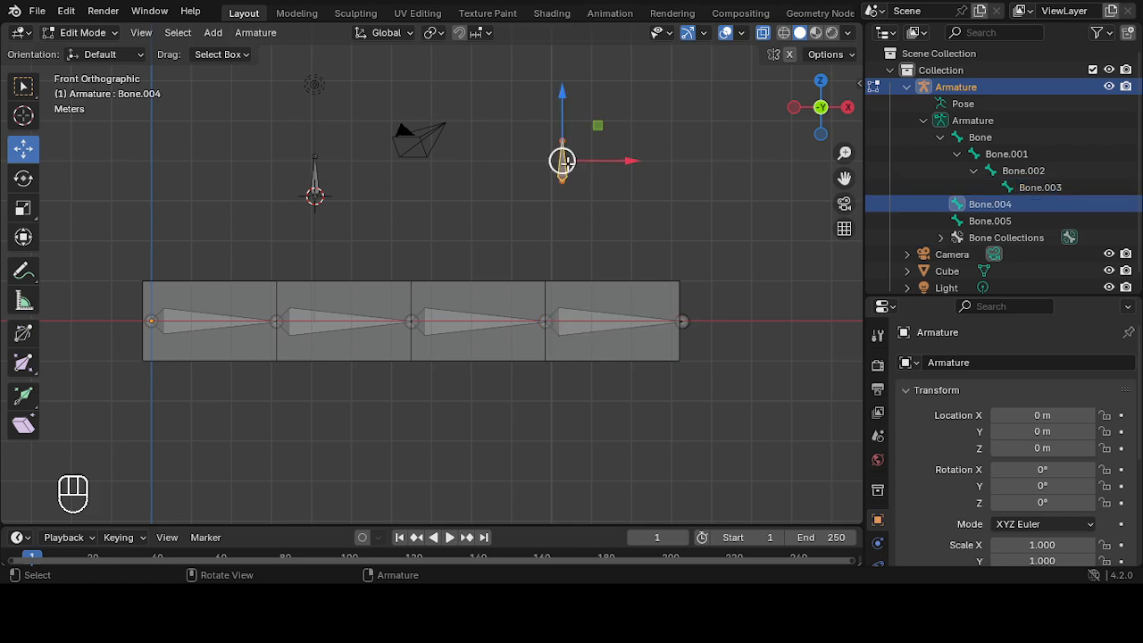
pyautogui.click(316, 183)
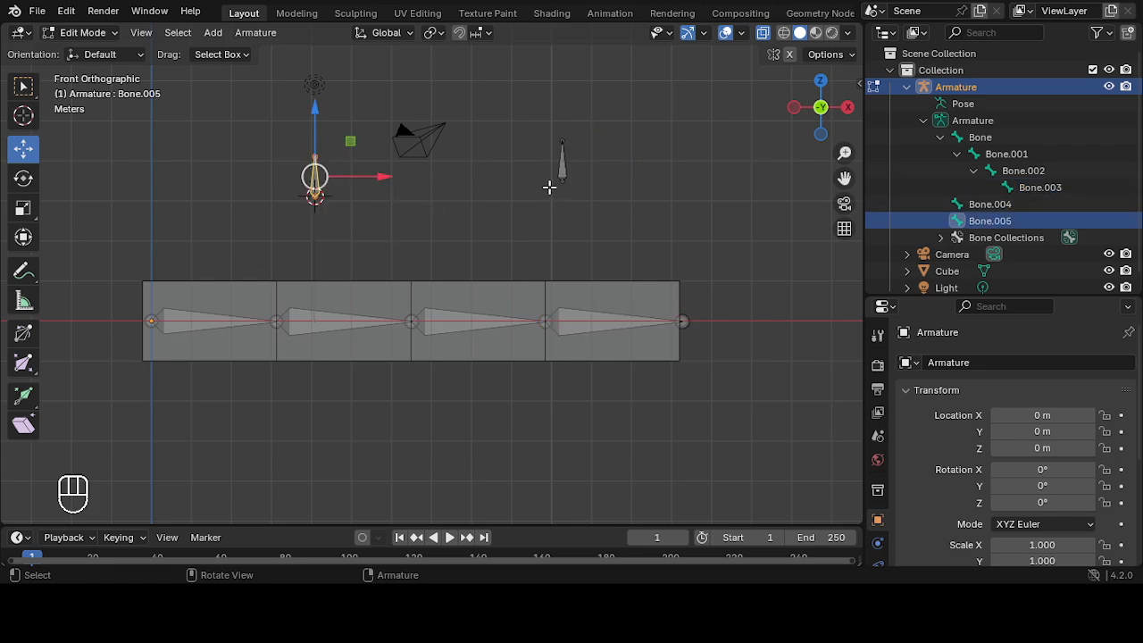
# Step: Examine the parent-child nesting of the chain's first three bones by selecting each in the viewport
pyautogui.click(195, 320)
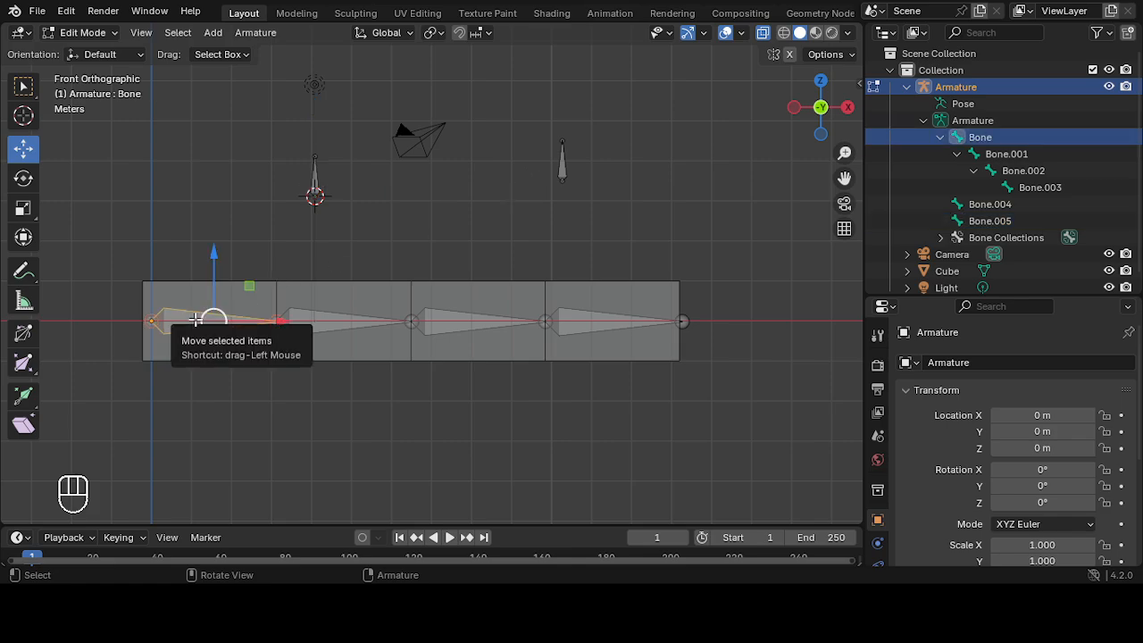
pyautogui.click(304, 323)
pyautogui.click(214, 323)
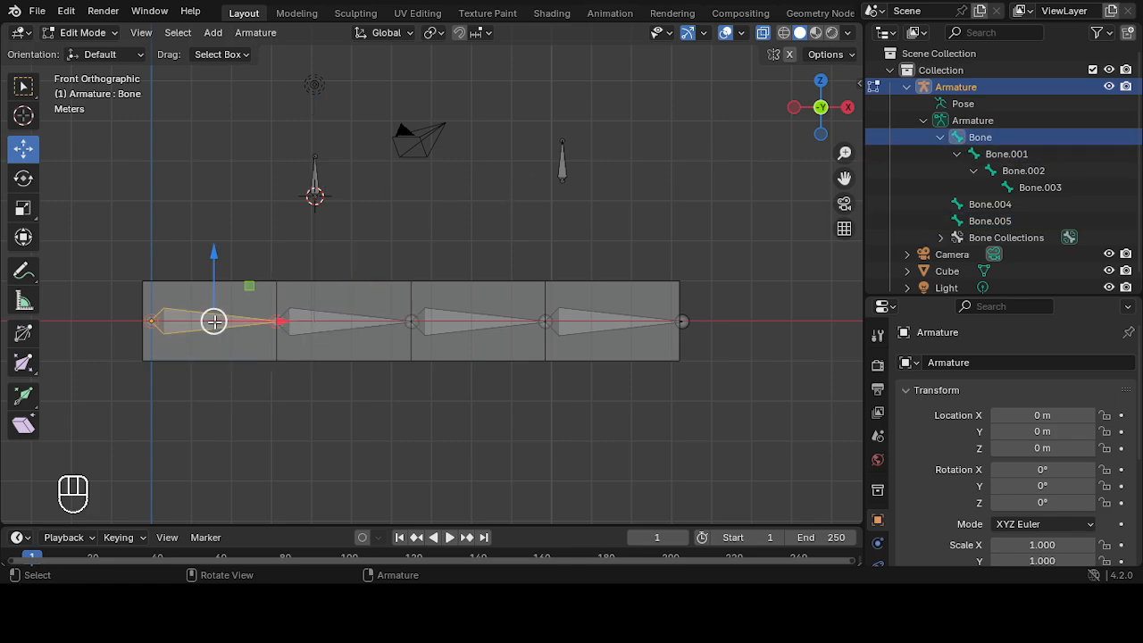
pyautogui.click(223, 323)
pyautogui.click(212, 321)
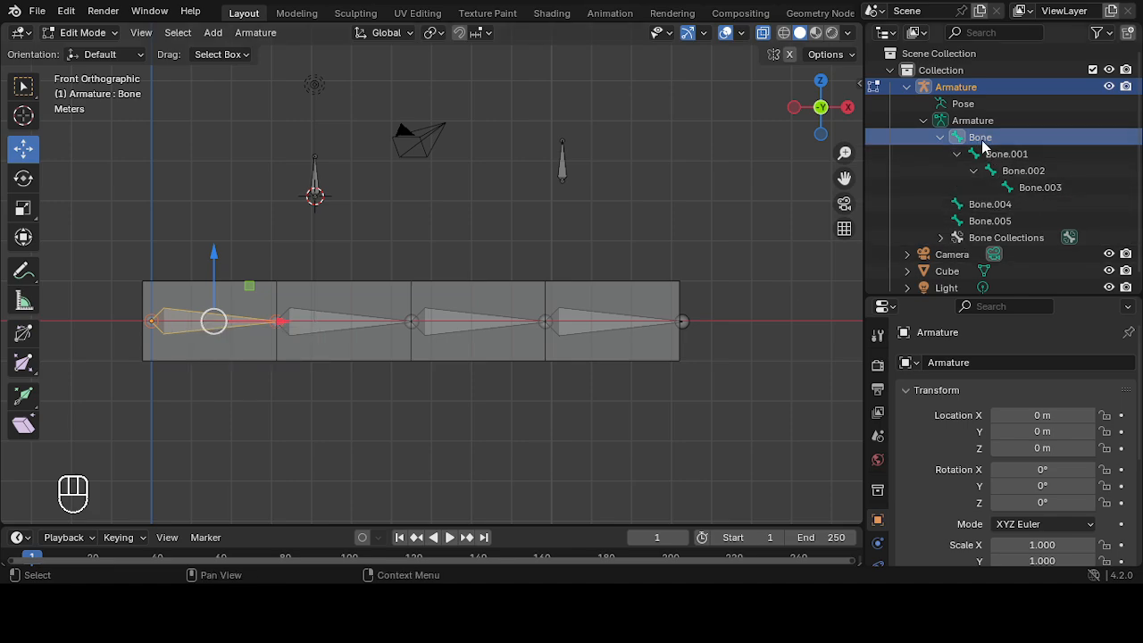
pyautogui.click(320, 319)
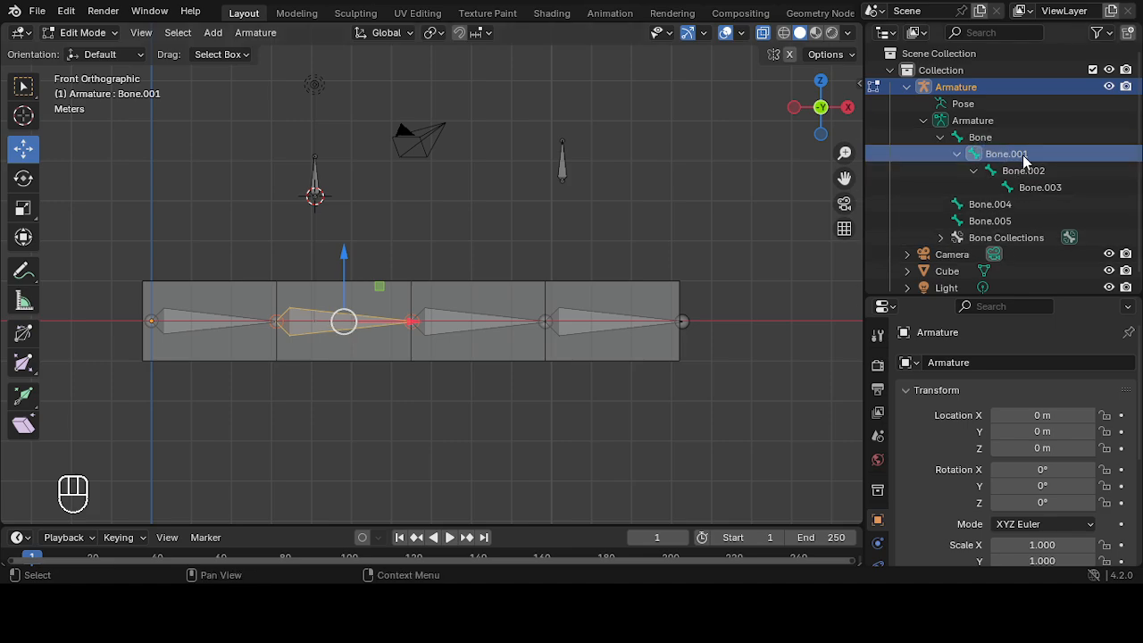
pyautogui.click(465, 332)
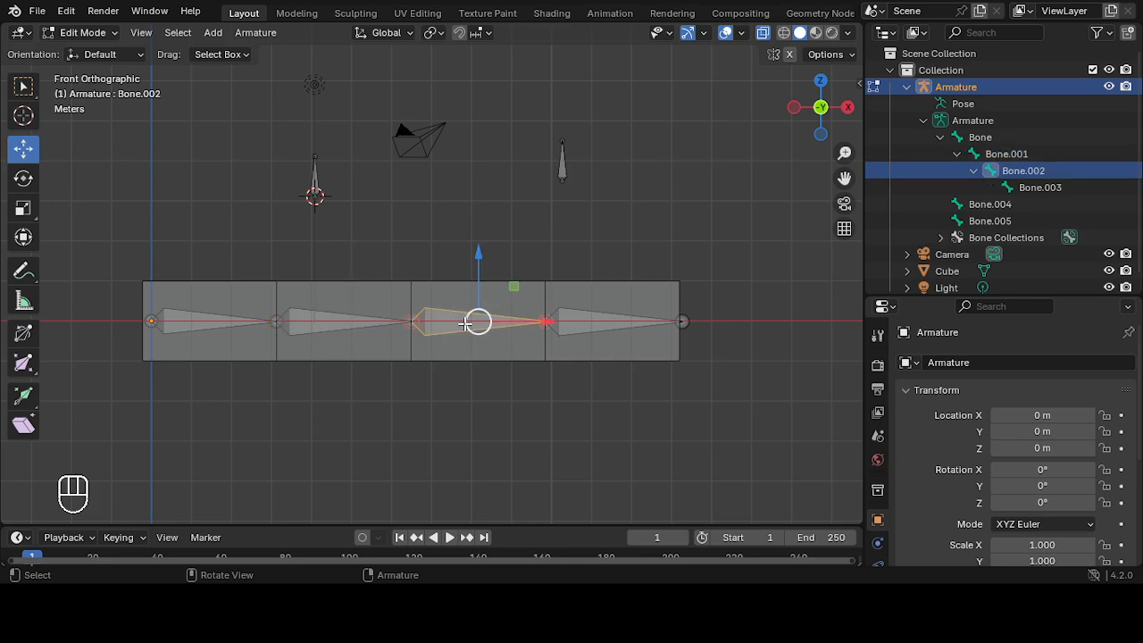
# Step: Trace the chain's parents in the Outliner from Bone.003 back through Bone.002 and Bone.001 to Bone
pyautogui.click(1033, 156)
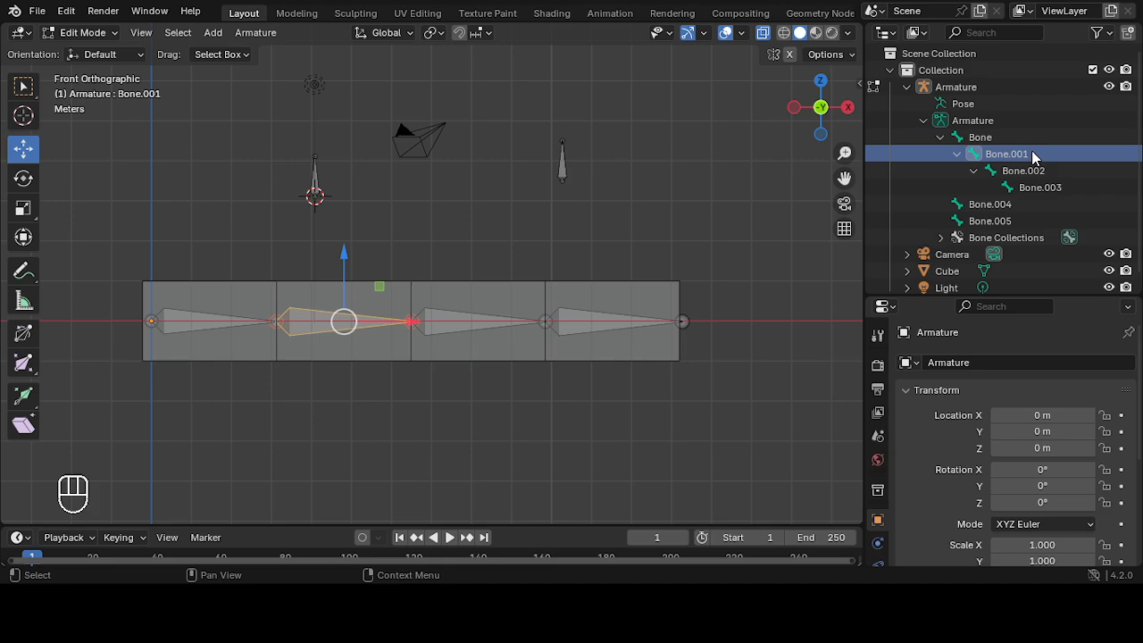
pyautogui.click(585, 325)
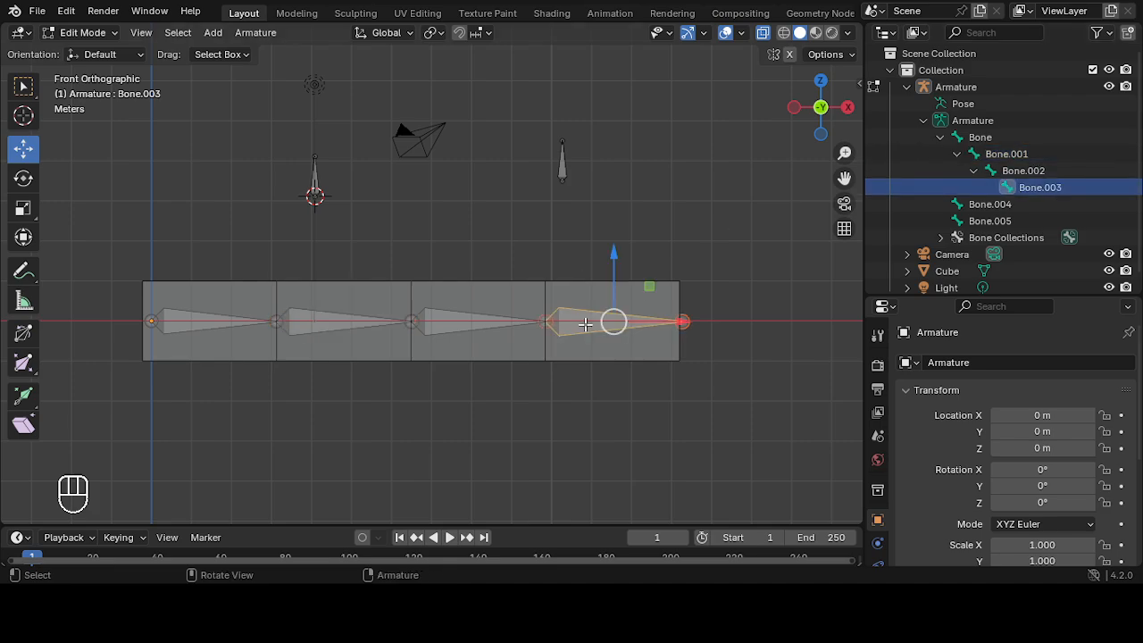
pyautogui.click(1043, 172)
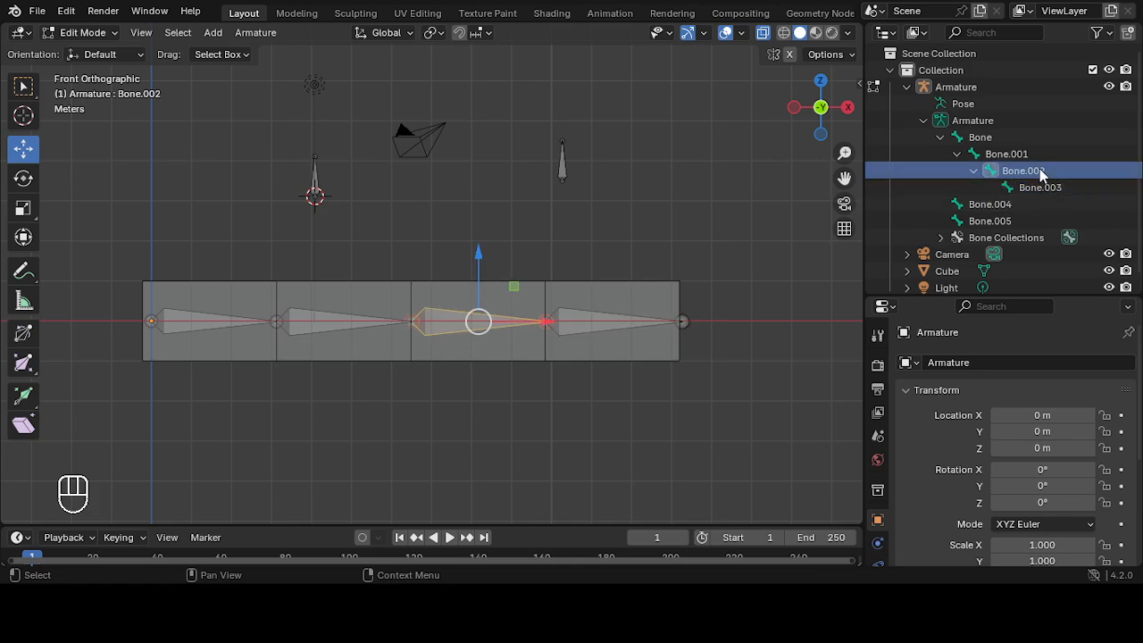
pyautogui.click(1035, 152)
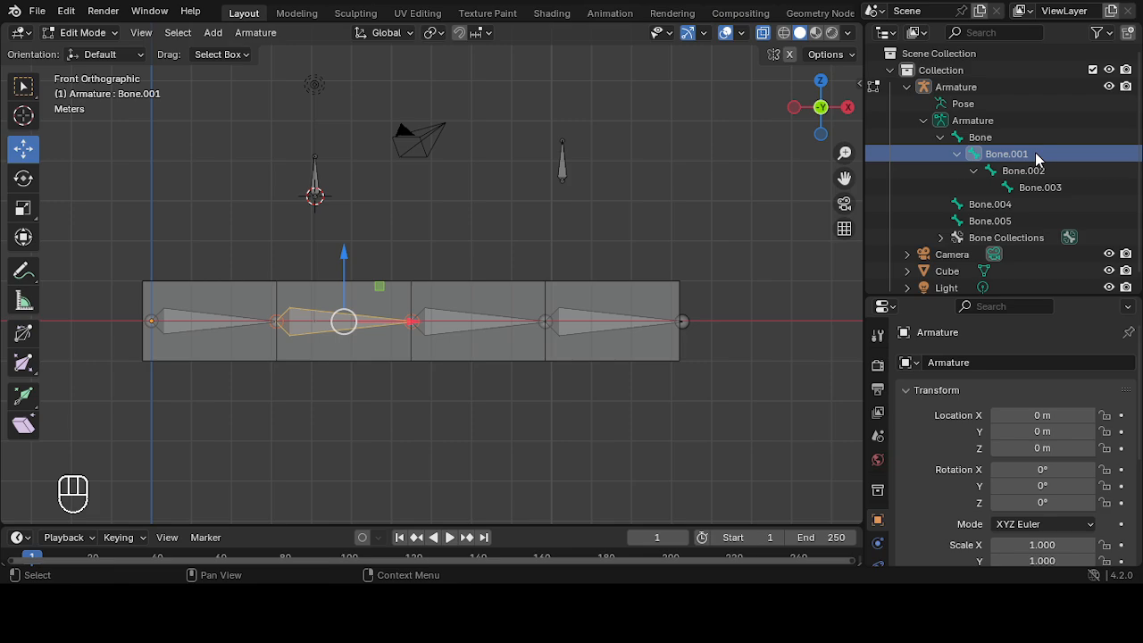
pyautogui.click(1015, 136)
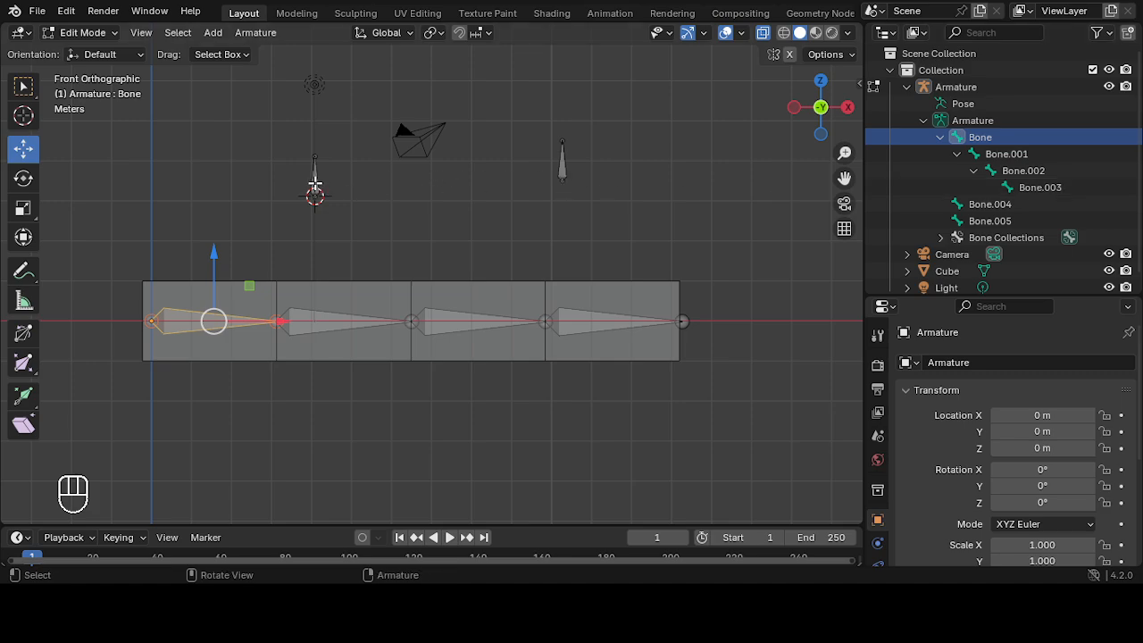
# Step: Select Bone.005 and Bone.004 in the viewport and the Outliner to examine their place in the hierarchy
pyautogui.click(314, 185)
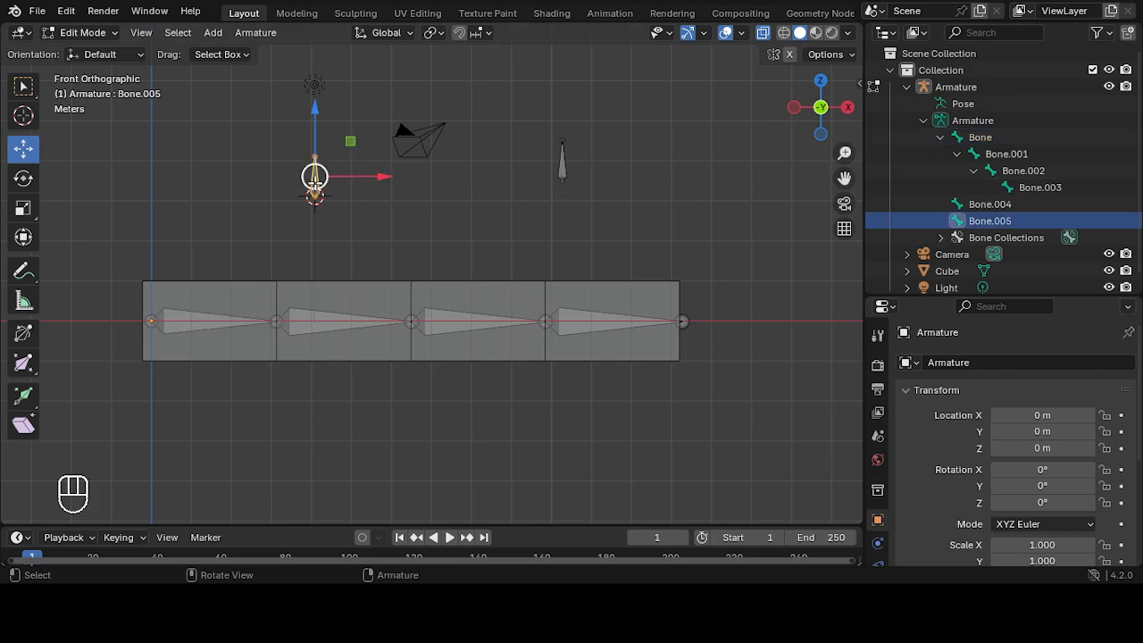
pyautogui.click(562, 165)
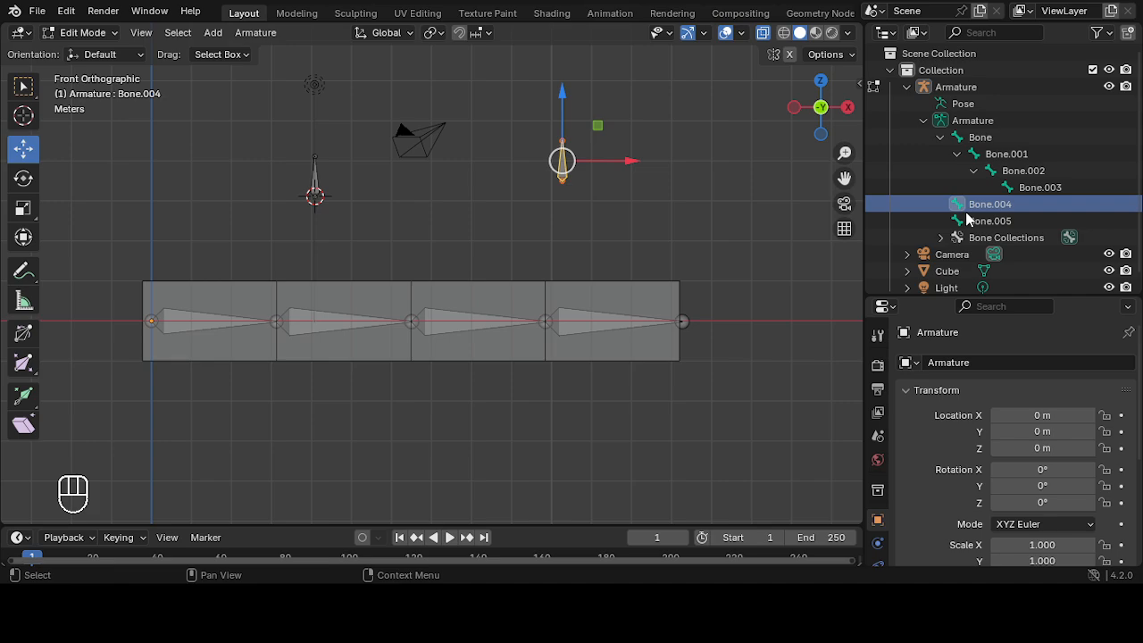
pyautogui.click(987, 220)
pyautogui.click(987, 205)
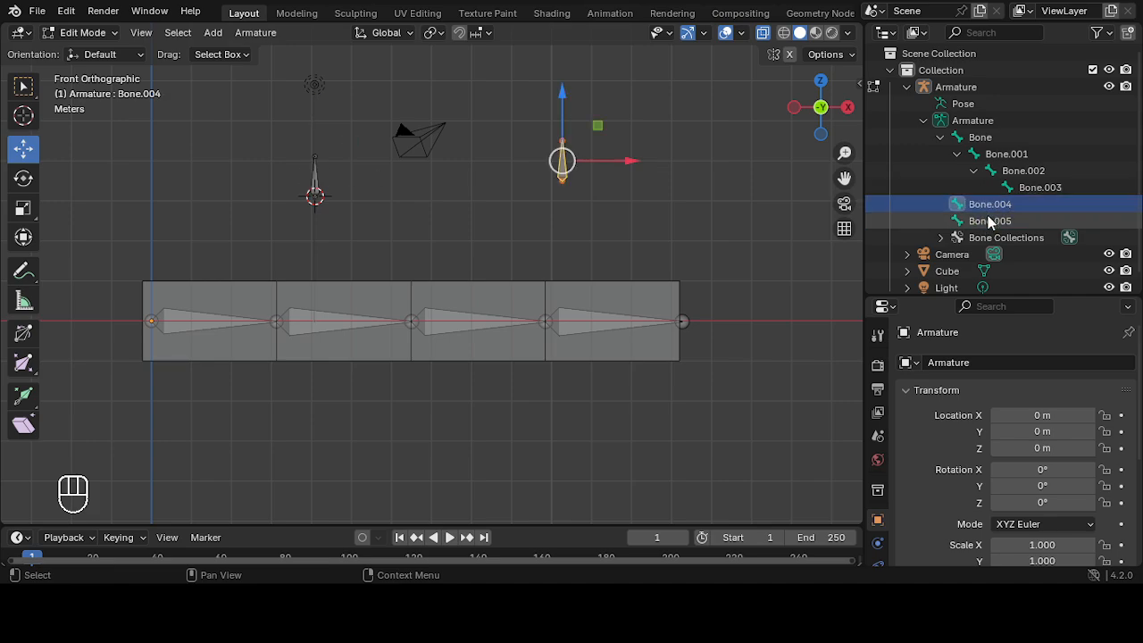
pyautogui.click(989, 221)
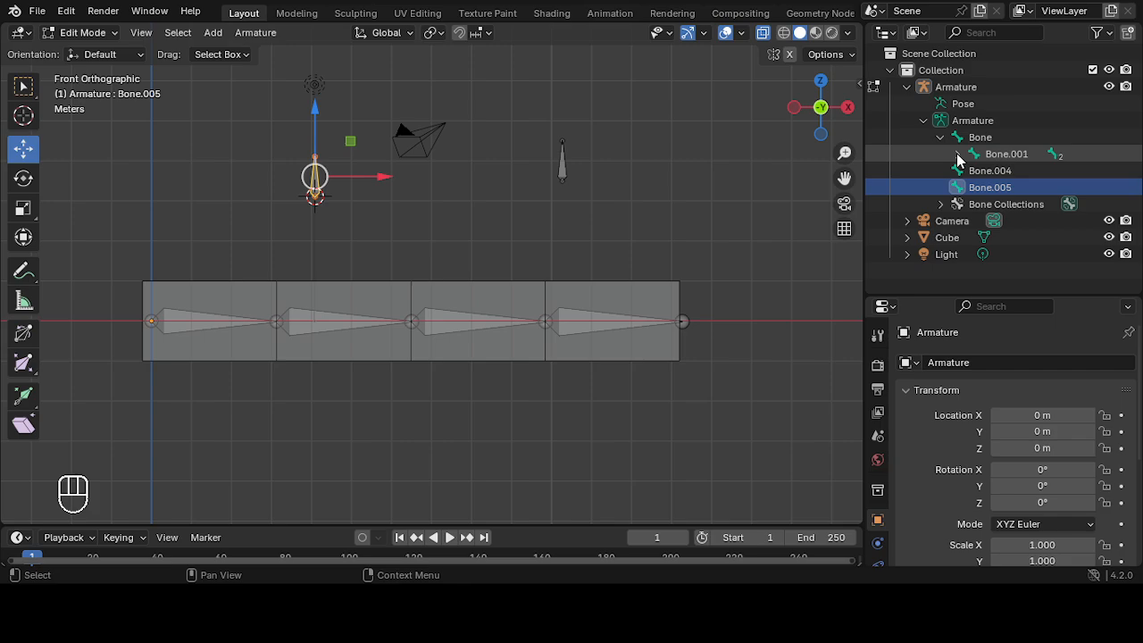
# Step: Compare the two separate bones with the chain's first bone by selecting them alternately, ending on the first bone
pyautogui.click(562, 166)
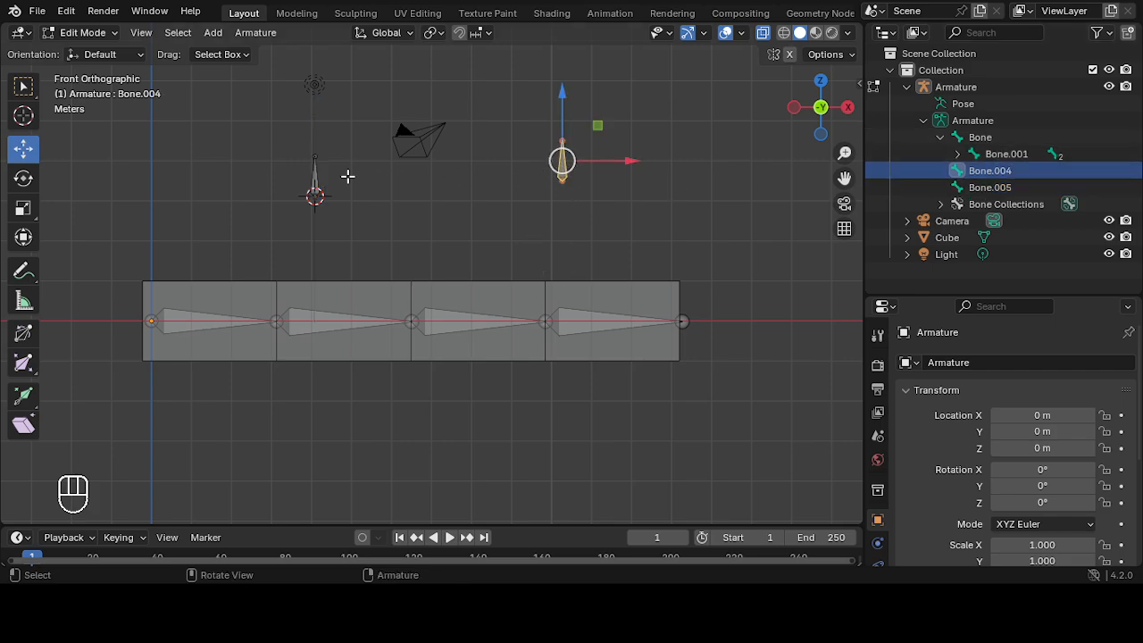
pyautogui.click(318, 176)
pyautogui.click(213, 320)
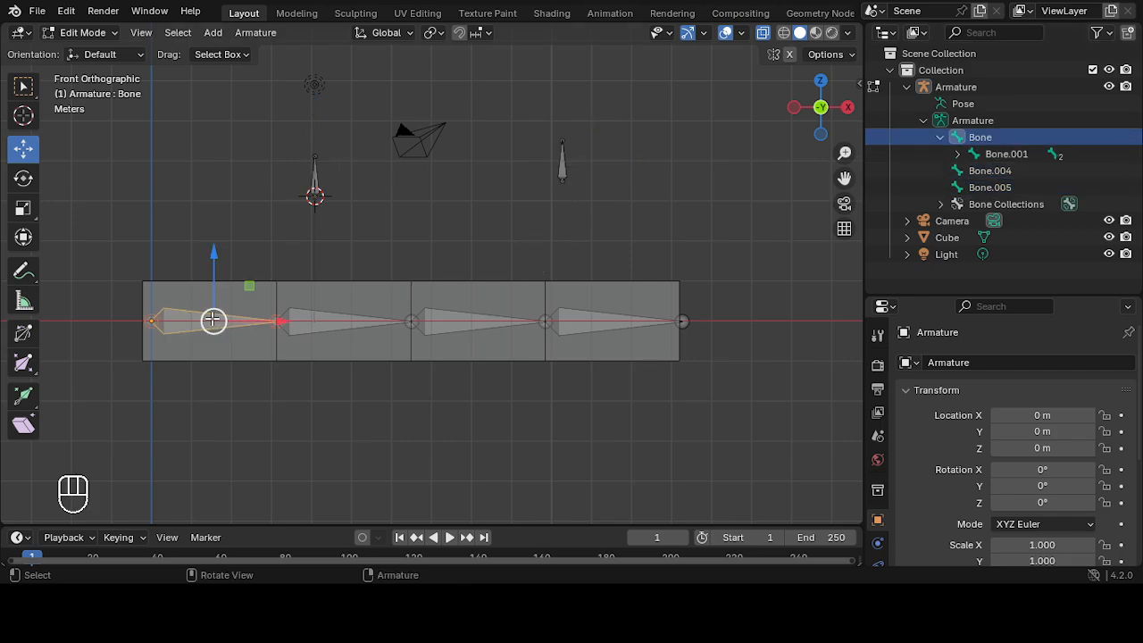
pyautogui.click(315, 189)
pyautogui.click(563, 164)
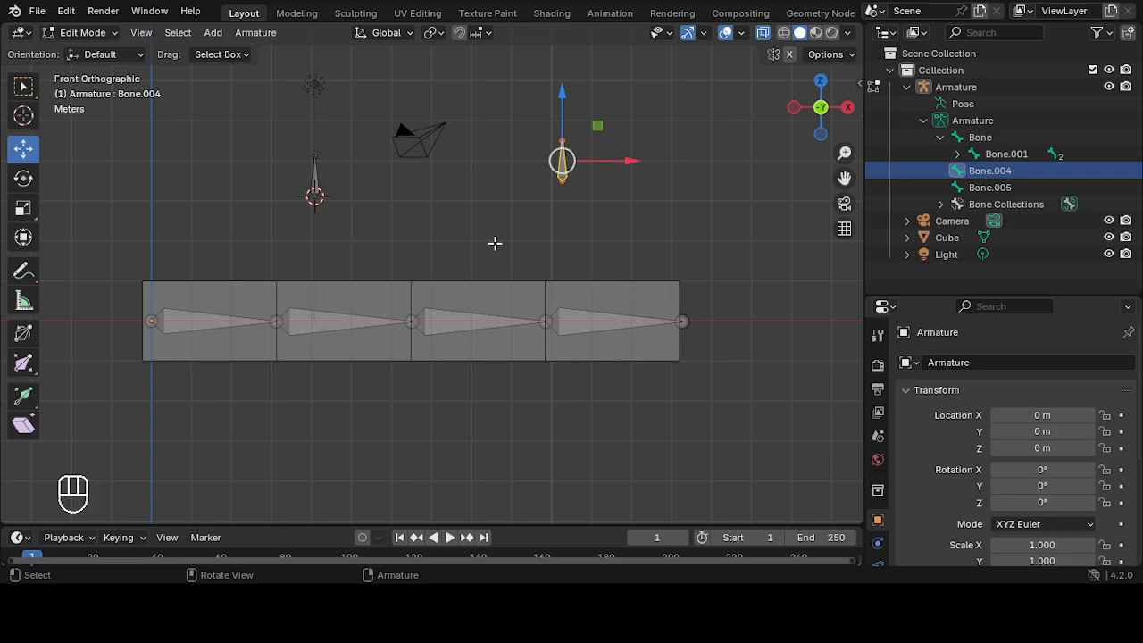
pyautogui.click(212, 323)
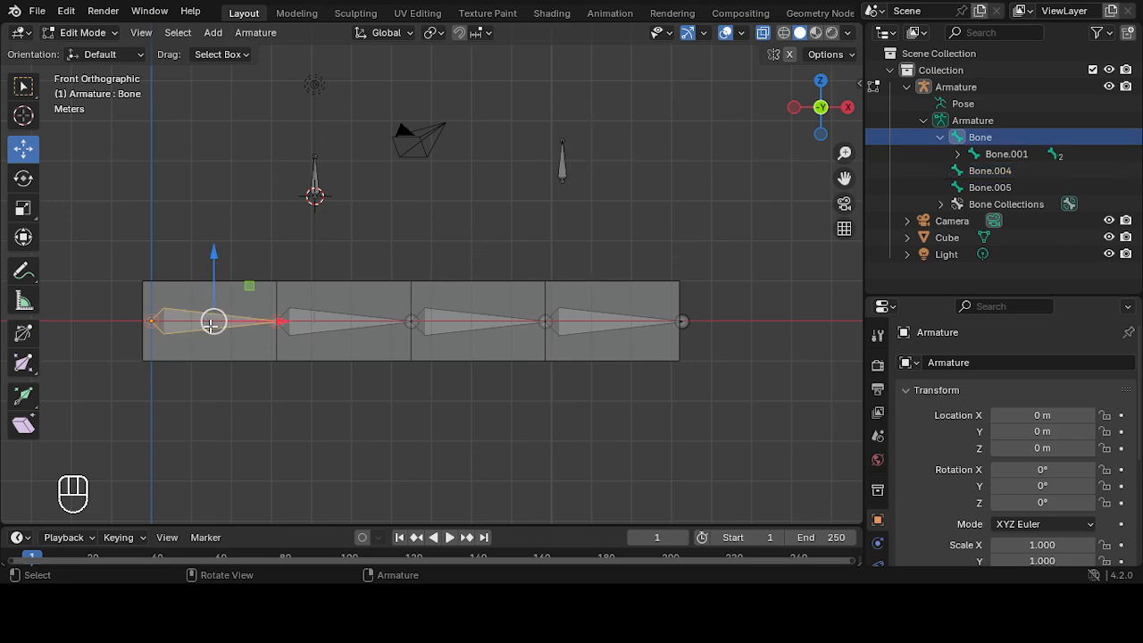
# Step: Switch the armature from Edit Mode to Pose Mode
pyautogui.click(114, 34)
pyautogui.click(113, 36)
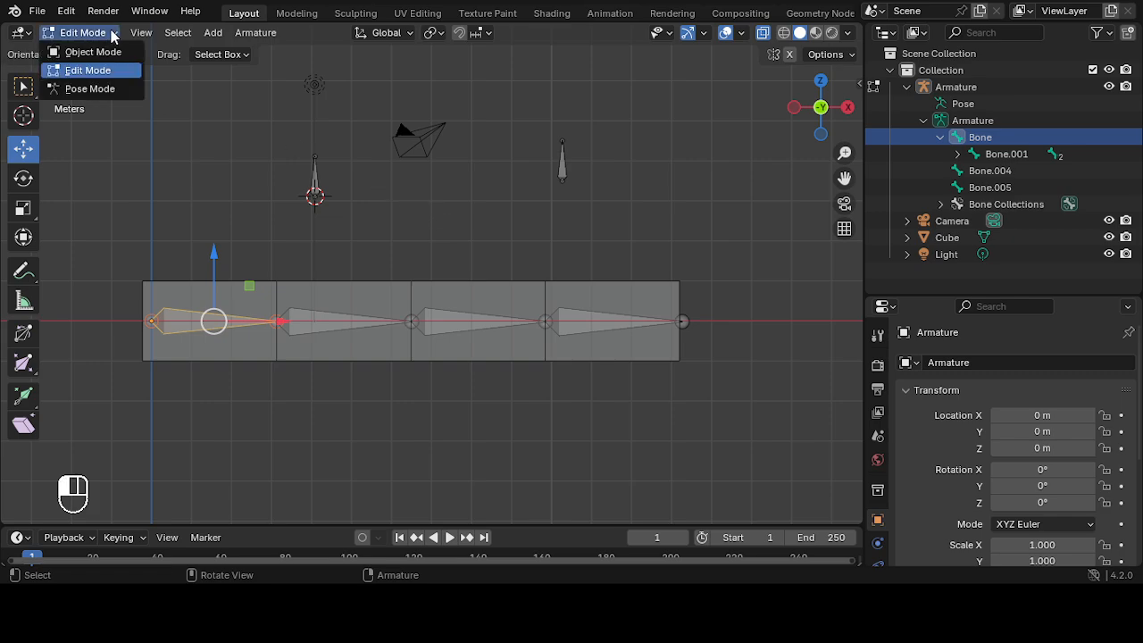
pyautogui.click(90, 89)
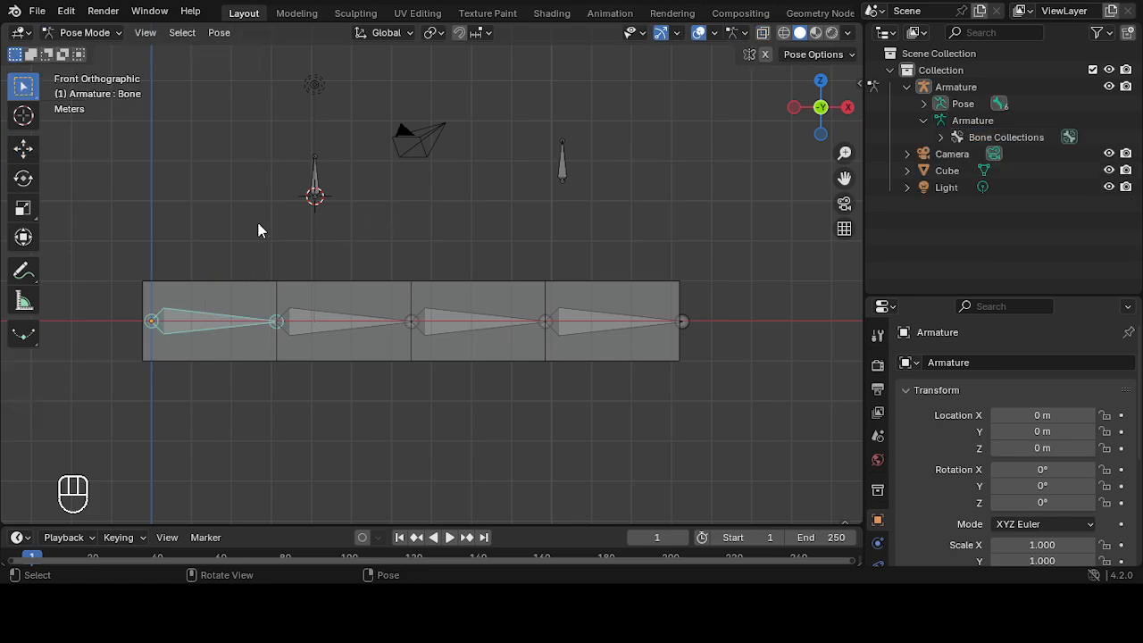
# Step: Test-rotate the chain's first and second bones in turn, cancelling each rotation
pyautogui.click(209, 324)
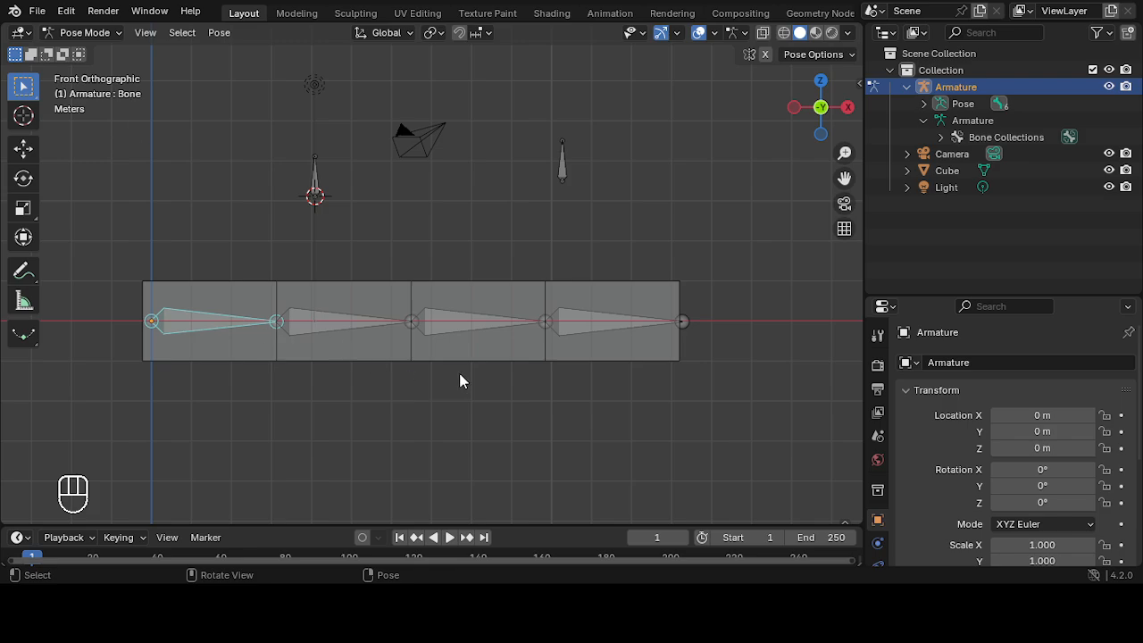
pyautogui.press('r')
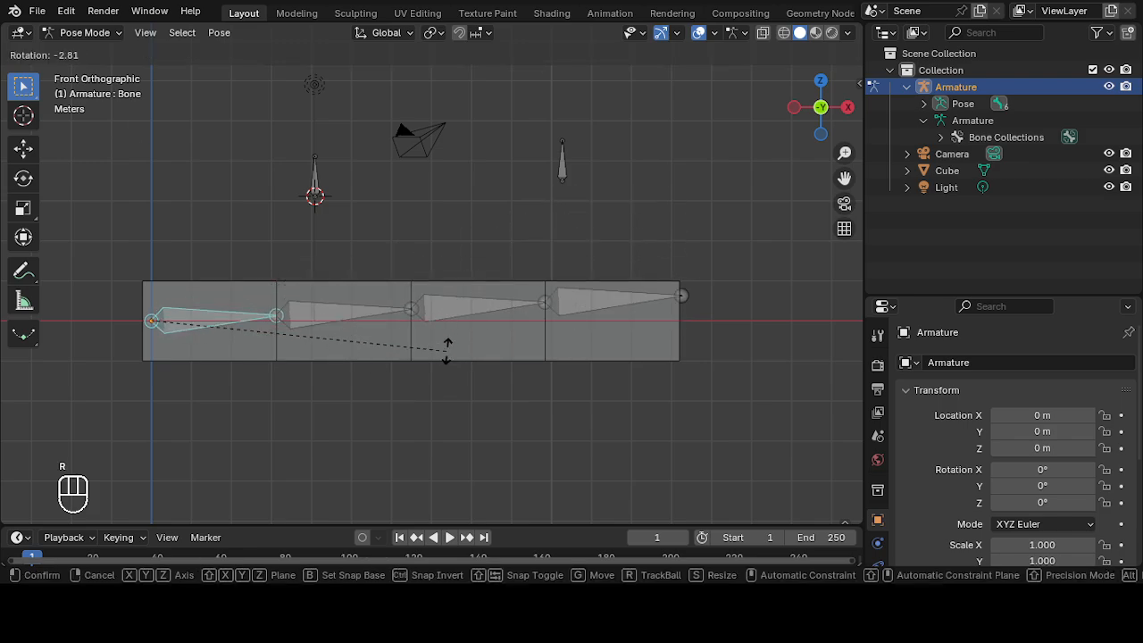
pyautogui.rightClick(444, 349)
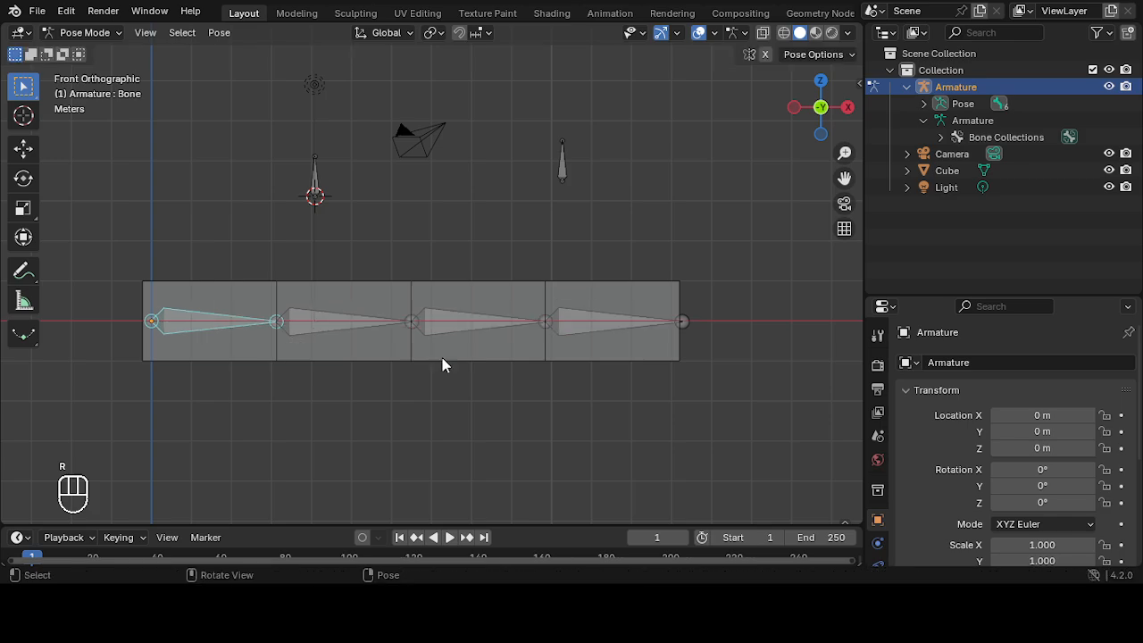
pyautogui.click(318, 328)
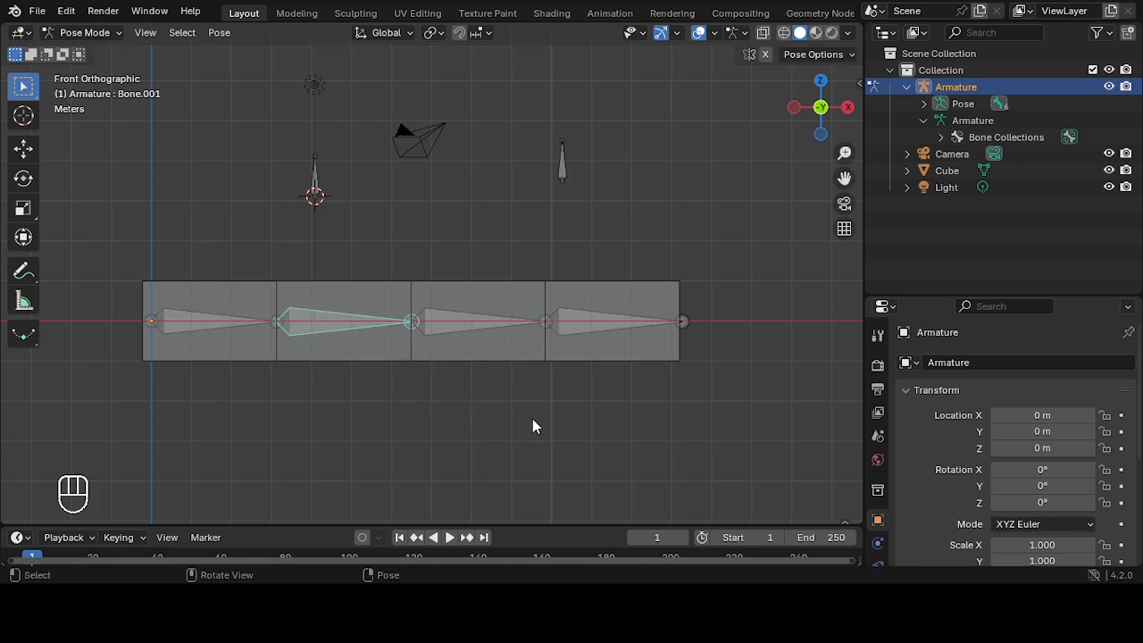
pyautogui.press('r')
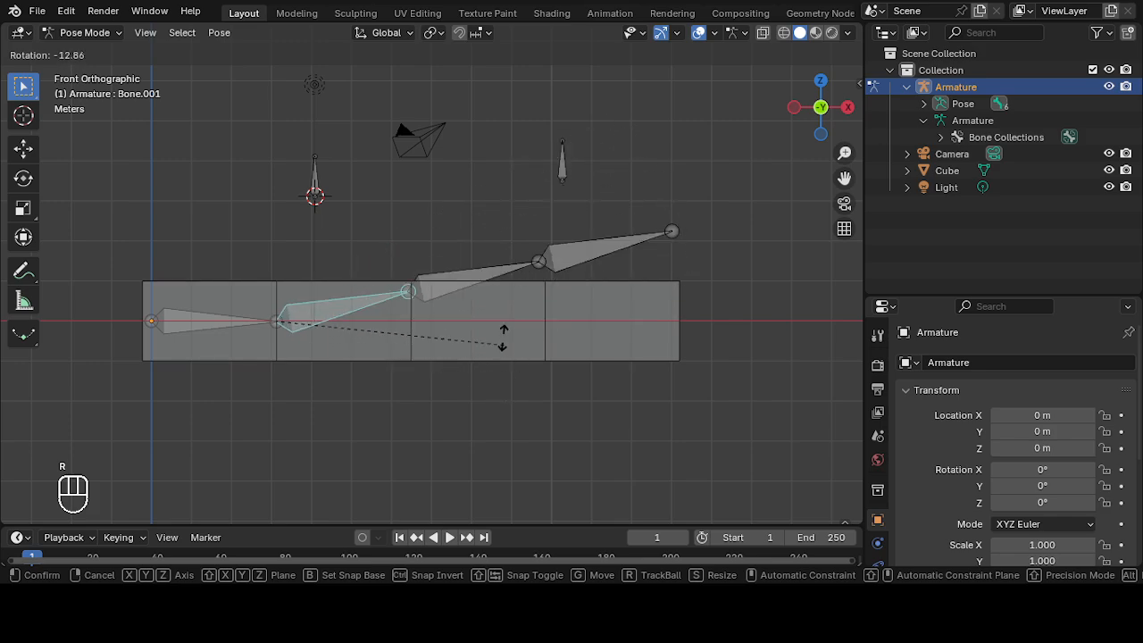
pyautogui.rightClick(503, 338)
# Step: Test-rotate the chain's third and fourth bones, cancelling each rotation, and reselect the first bone
pyautogui.click(457, 318)
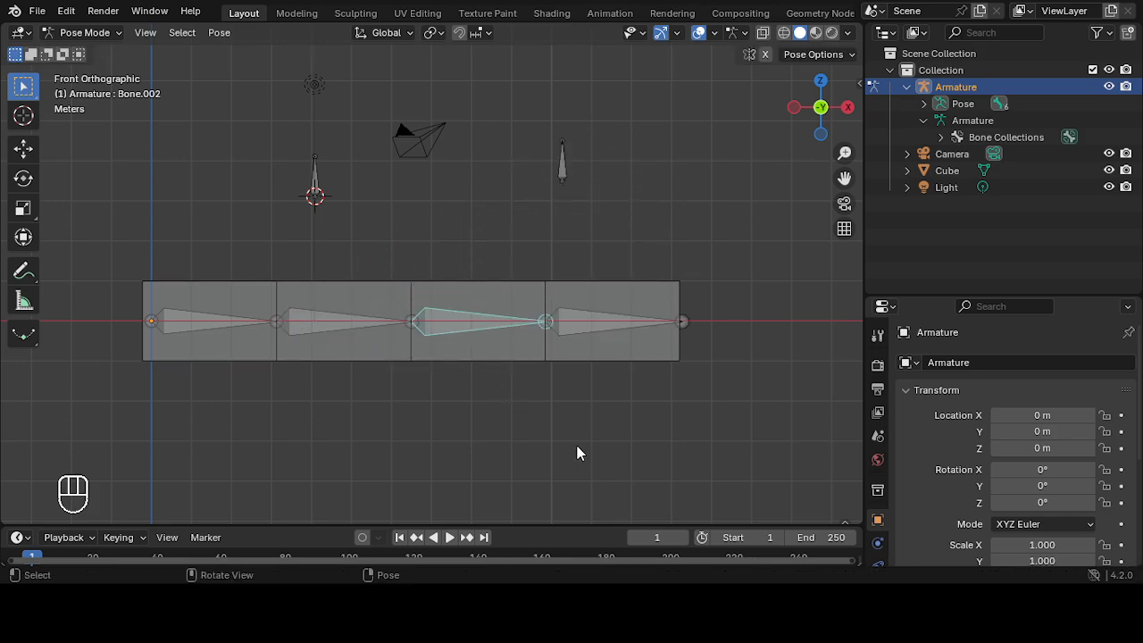
pyautogui.press('r')
pyautogui.rightClick(582, 340)
pyautogui.click(581, 334)
pyautogui.press('r')
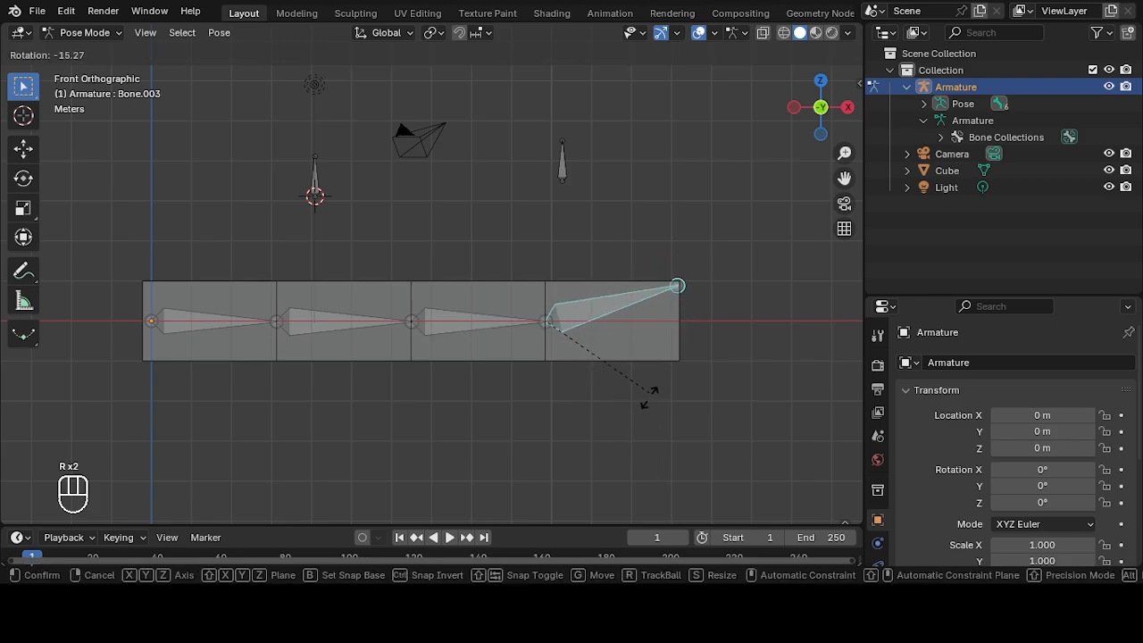
pyautogui.rightClick(650, 397)
pyautogui.click(213, 333)
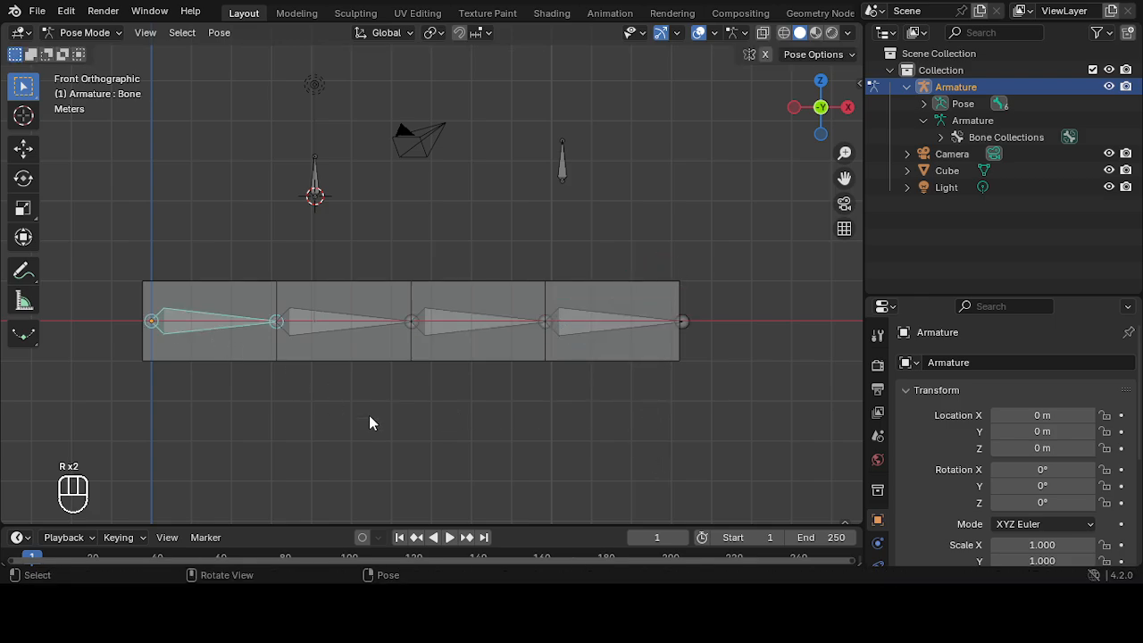
# Step: Test-rotate the chain's first bone, cancel the rotation, and clear the bone selection
pyautogui.press('r')
pyautogui.rightClick(321, 418)
pyautogui.click(345, 413)
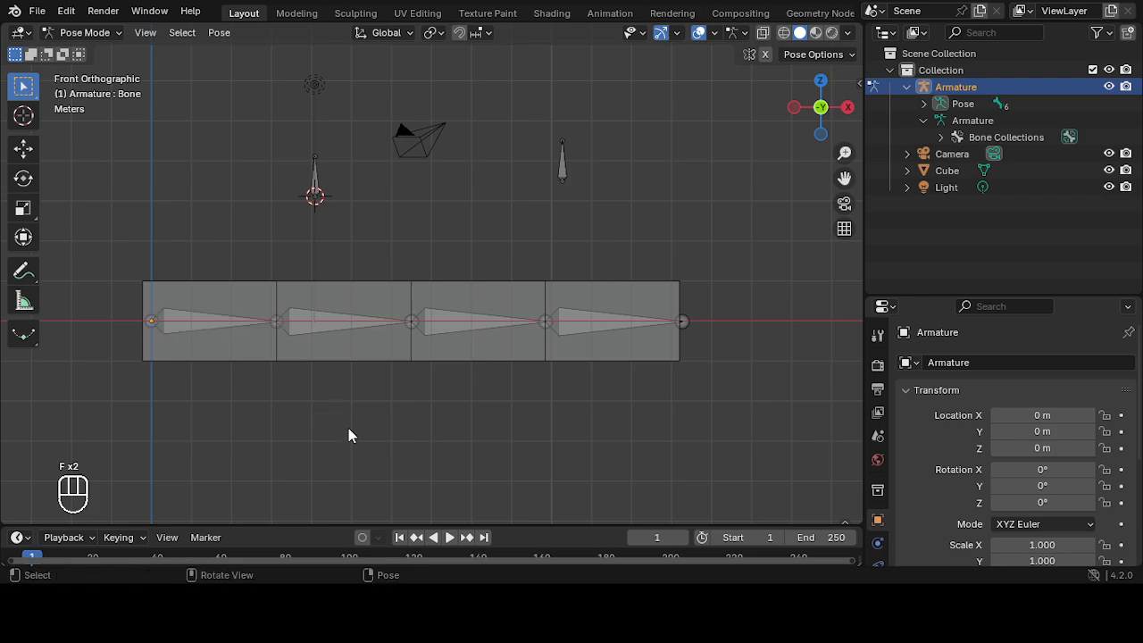
# Step: Write "FK" as a freehand annotation below the bar
pyautogui.moveTo(342, 393); pyautogui.dragTo(349, 450)
pyautogui.moveTo(343, 390)
pyautogui.mouseDown()
pyautogui.moveTo(378, 389)
pyautogui.moveTo(378, 410)
pyautogui.moveTo(427, 453)
pyautogui.mouseUp()
pyautogui.moveTo(457, 396); pyautogui.dragTo(496, 454)
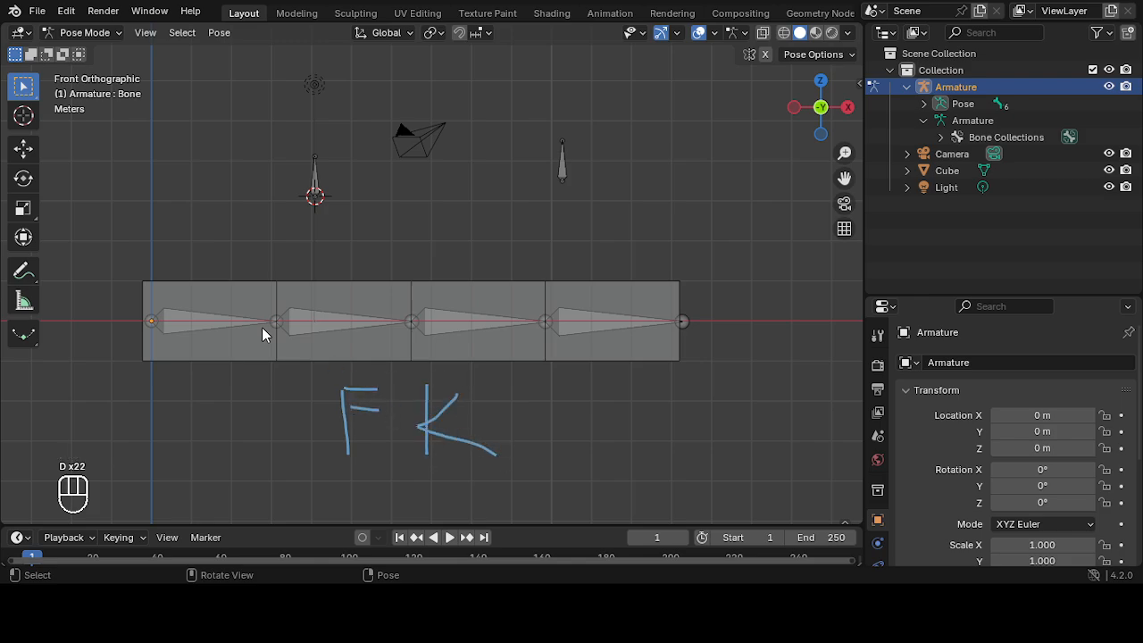
# Step: Test-rotate the first bone and the second bone of the chain again, cancelling both rotations
pyautogui.click(265, 329)
pyautogui.press('r')
pyautogui.rightClick(308, 327)
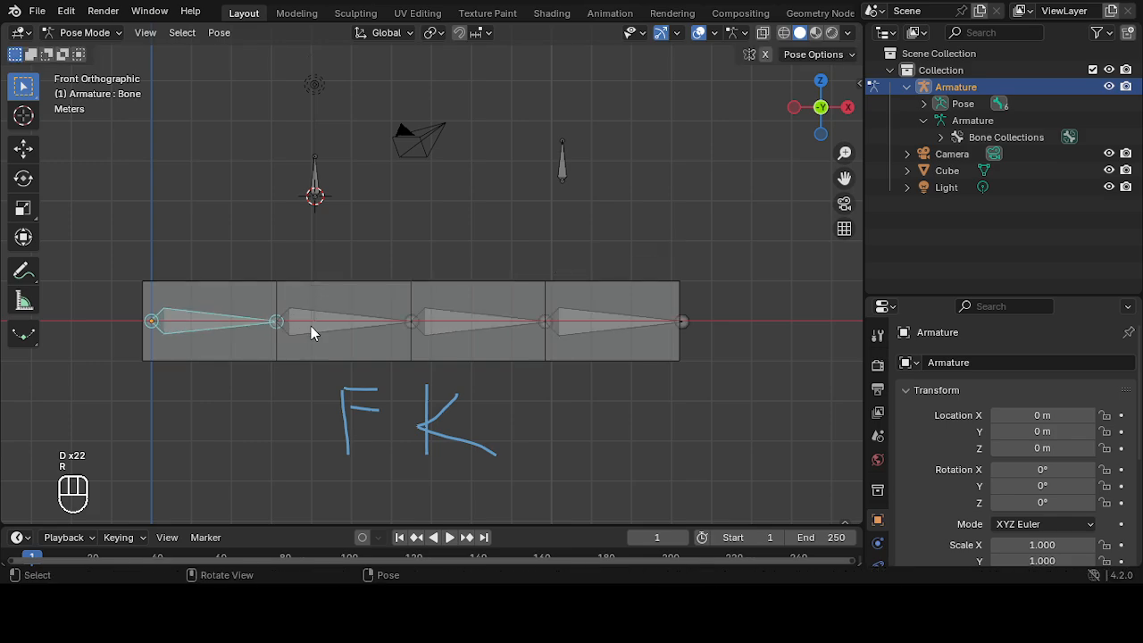
pyautogui.click(311, 330)
pyautogui.press('r')
pyautogui.rightClick(466, 349)
# Step: Test-rotate the third bone and the fourth bone of the chain again, cancelling both rotations
pyautogui.click(466, 350)
pyautogui.press('r')
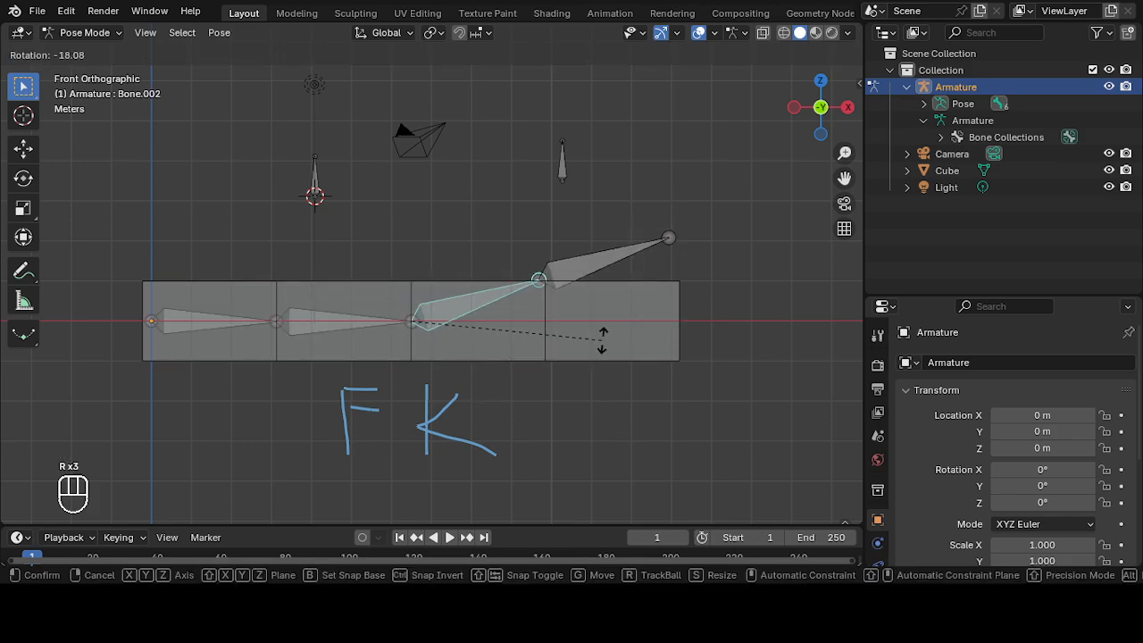
pyautogui.rightClick(600, 328)
pyautogui.click(598, 324)
pyautogui.press('r')
pyautogui.rightClick(669, 337)
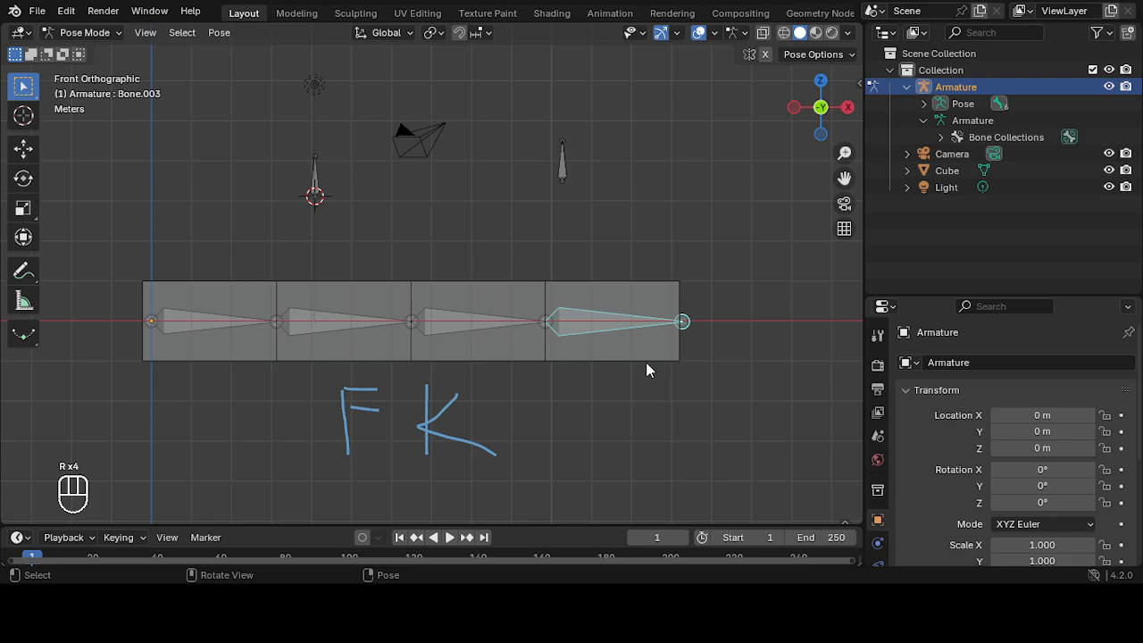
# Step: Select the chain's four bones in order from parent to last child, and test-rotate the first bone, cancelling the rotation
pyautogui.click(215, 318)
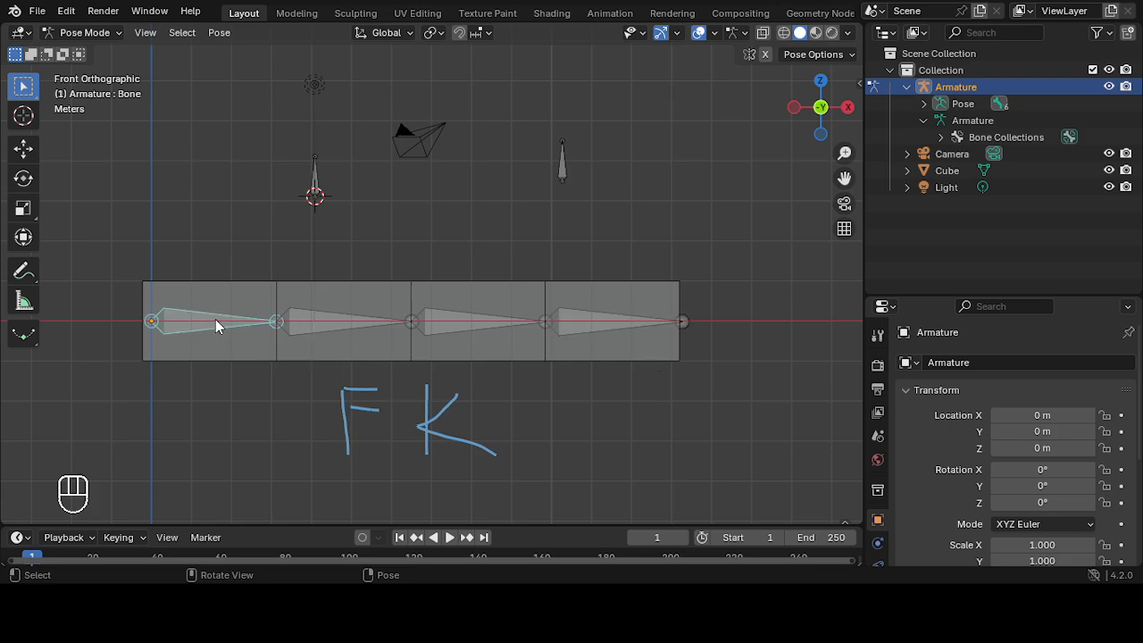
pyautogui.click(315, 323)
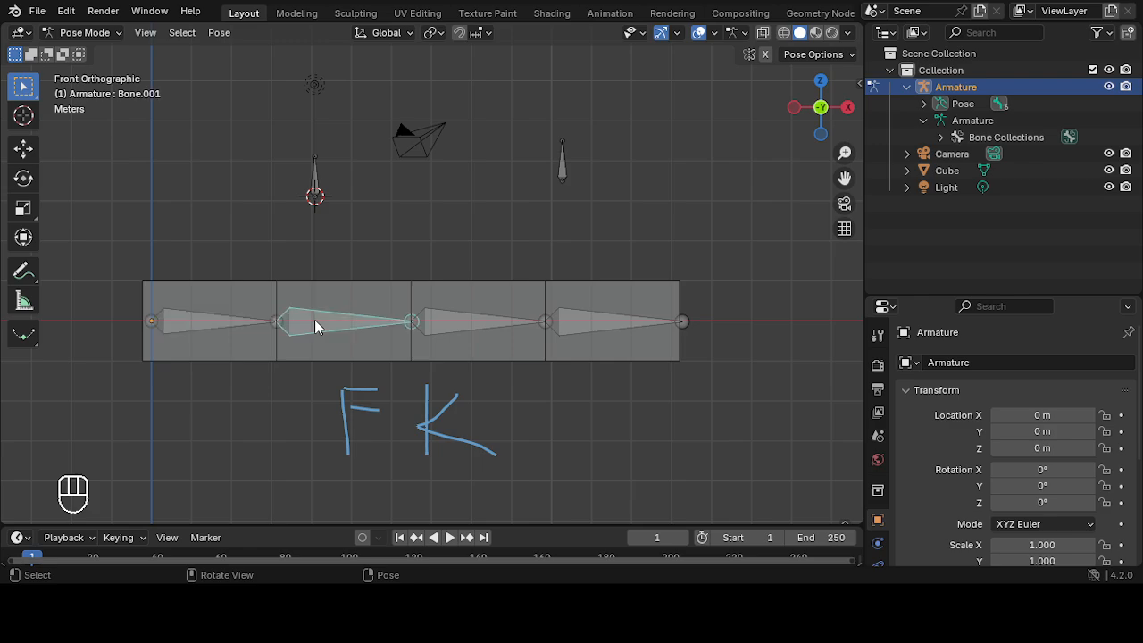
pyautogui.click(443, 327)
pyautogui.click(604, 325)
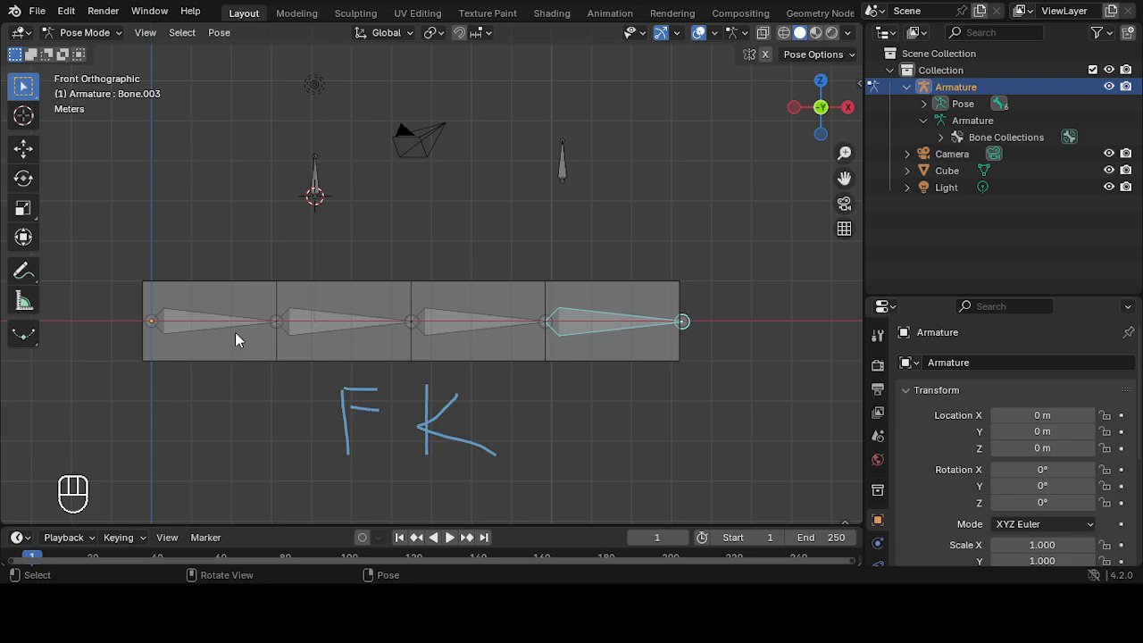
pyautogui.click(208, 323)
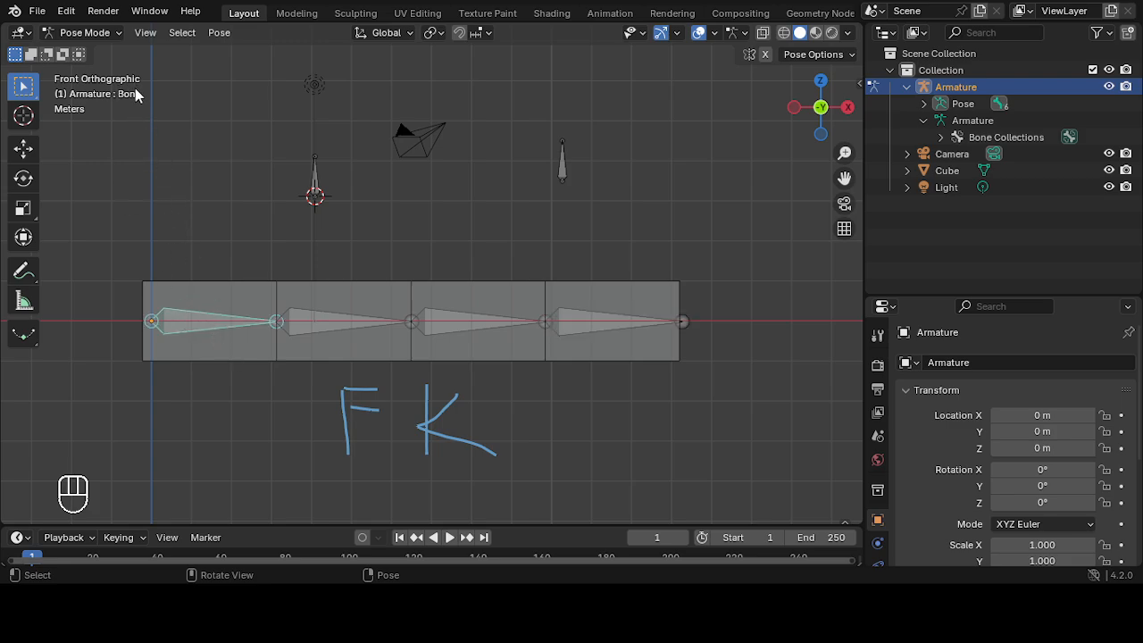
pyautogui.press('r')
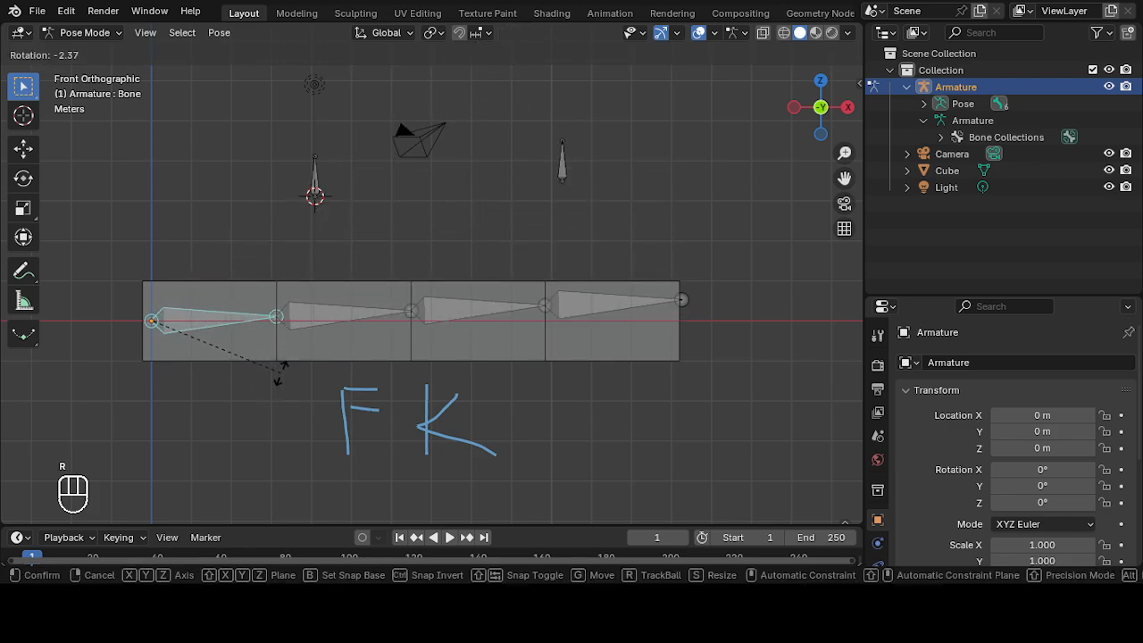
pyautogui.rightClick(356, 405)
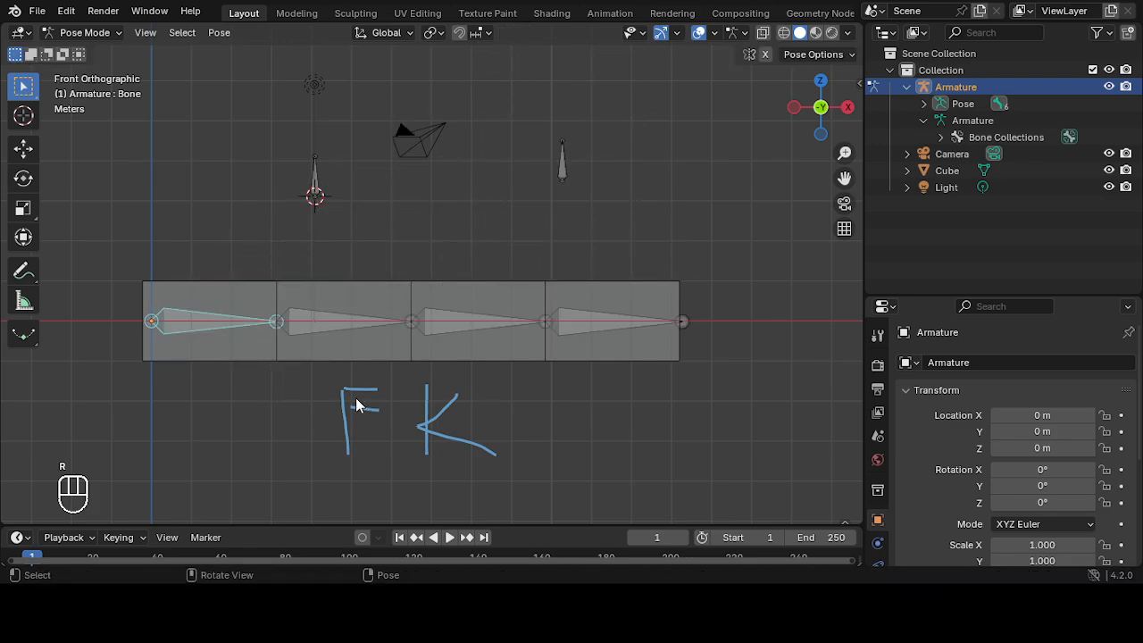
# Step: Select the second, third and fourth bones in order, and test-rotate the second bone, cancelling the rotation
pyautogui.click(322, 327)
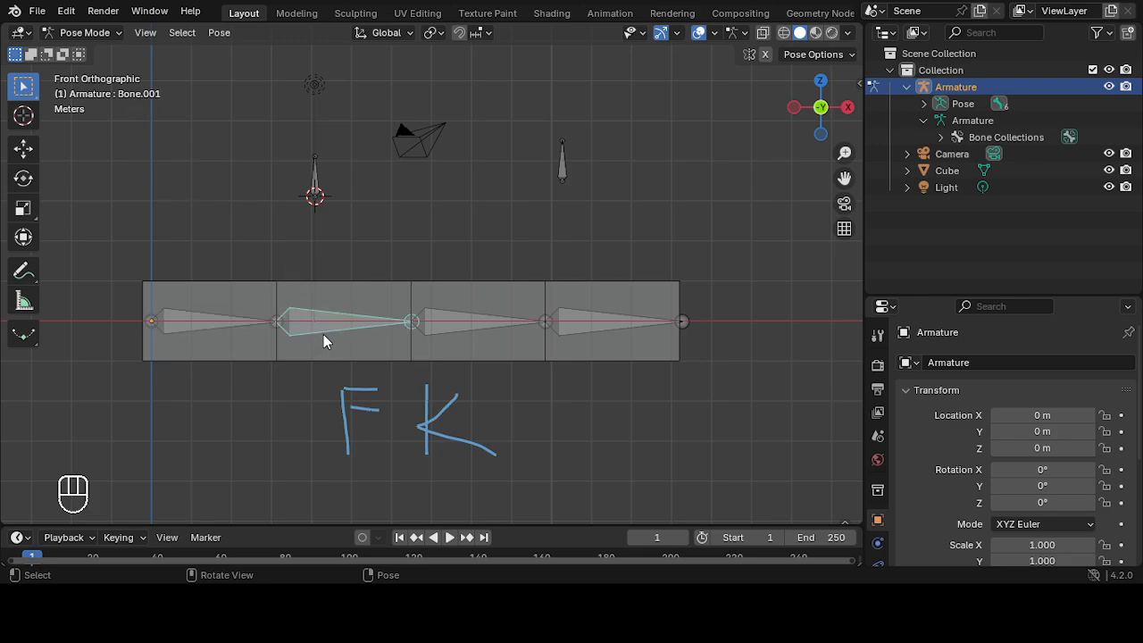
pyautogui.click(452, 330)
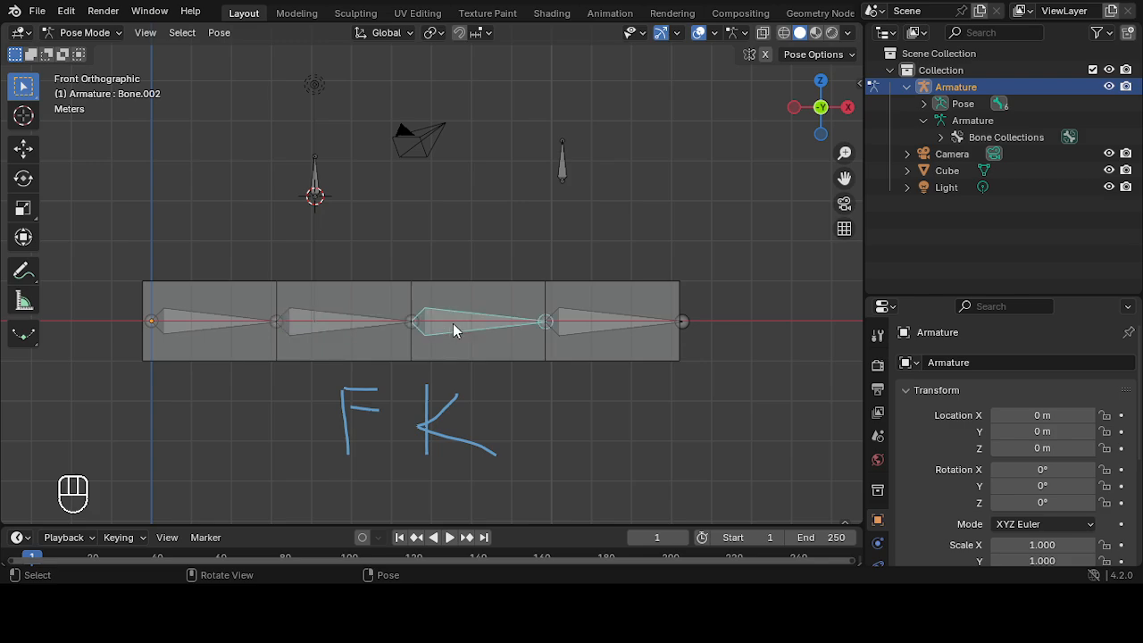
pyautogui.click(586, 325)
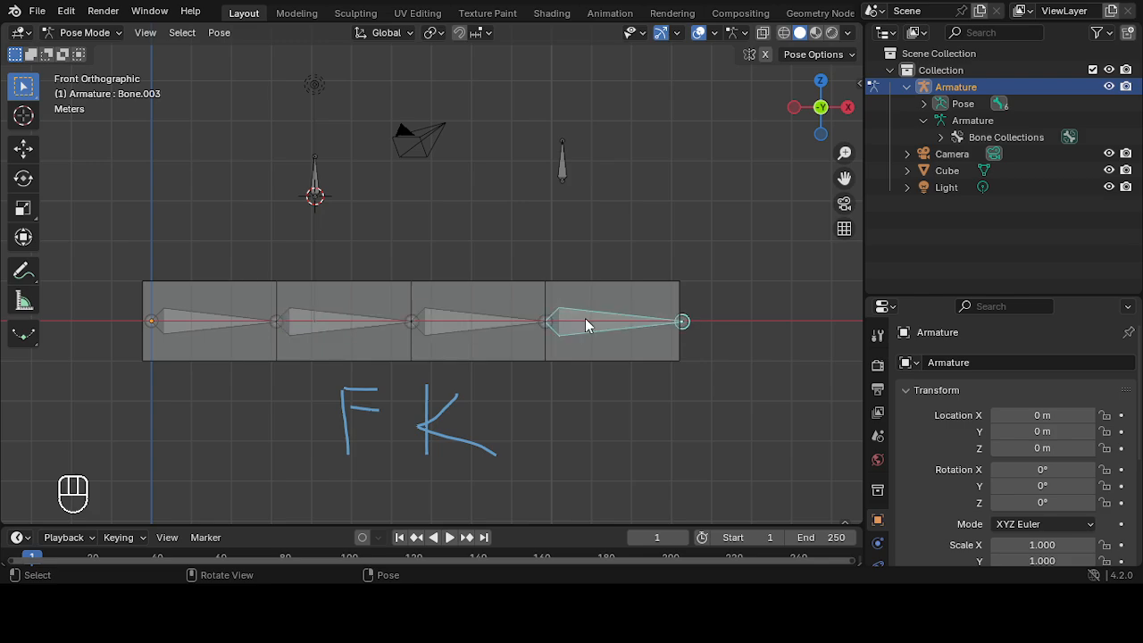
pyautogui.click(323, 331)
pyautogui.press('r')
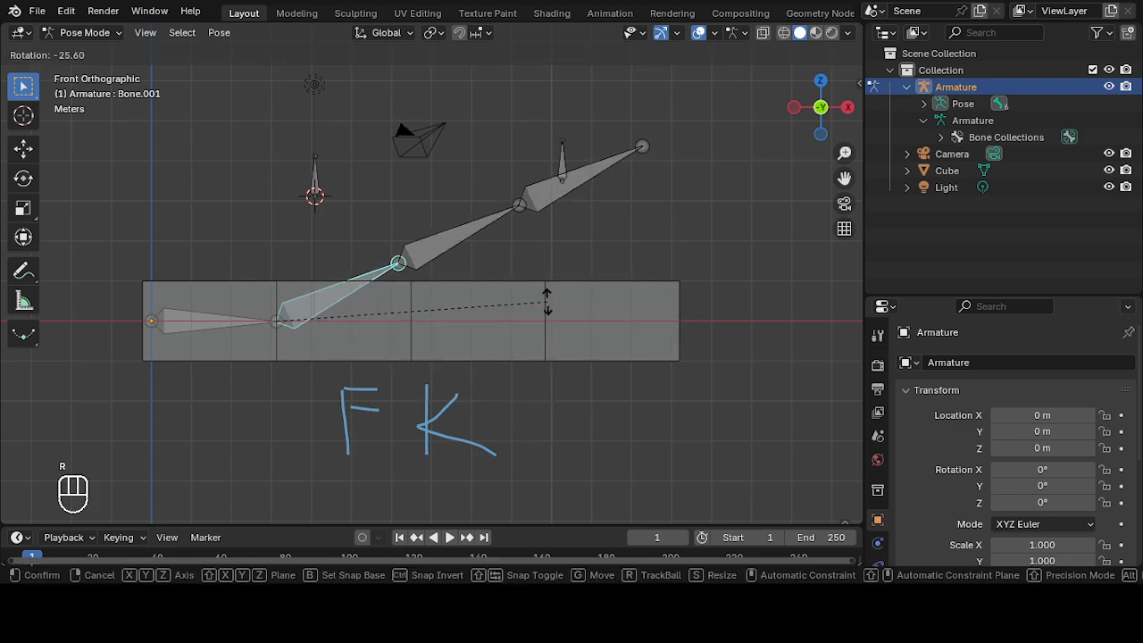
pyautogui.rightClick(533, 407)
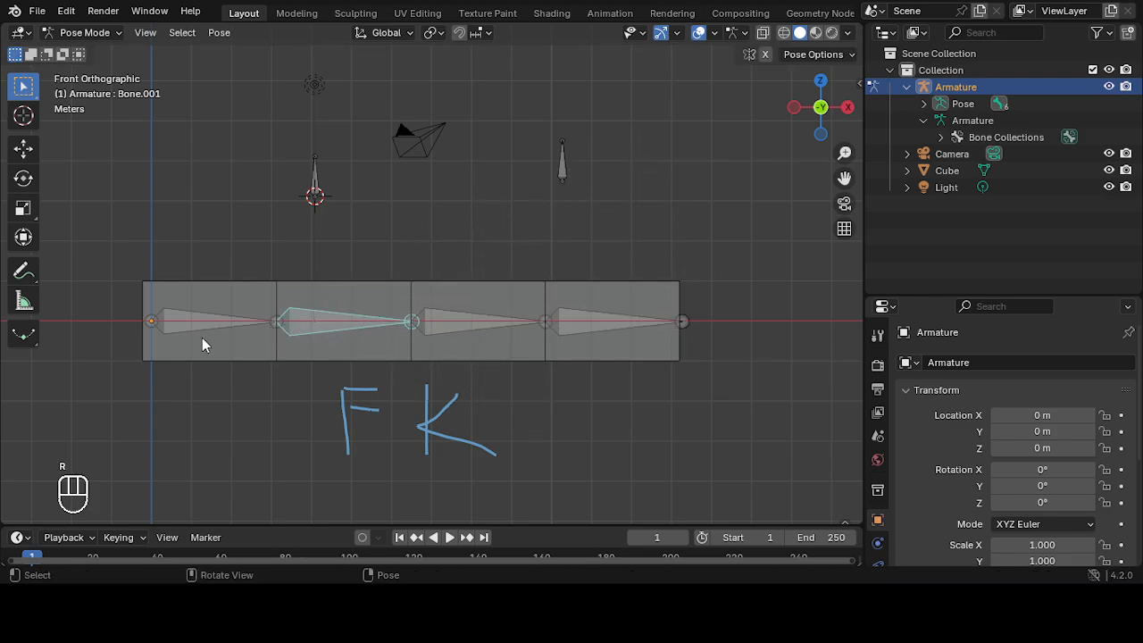
# Step: Compare the first bone with its child by selecting both in turn, test-rotating the second bone and cancelling, ending on the first bone
pyautogui.click(189, 320)
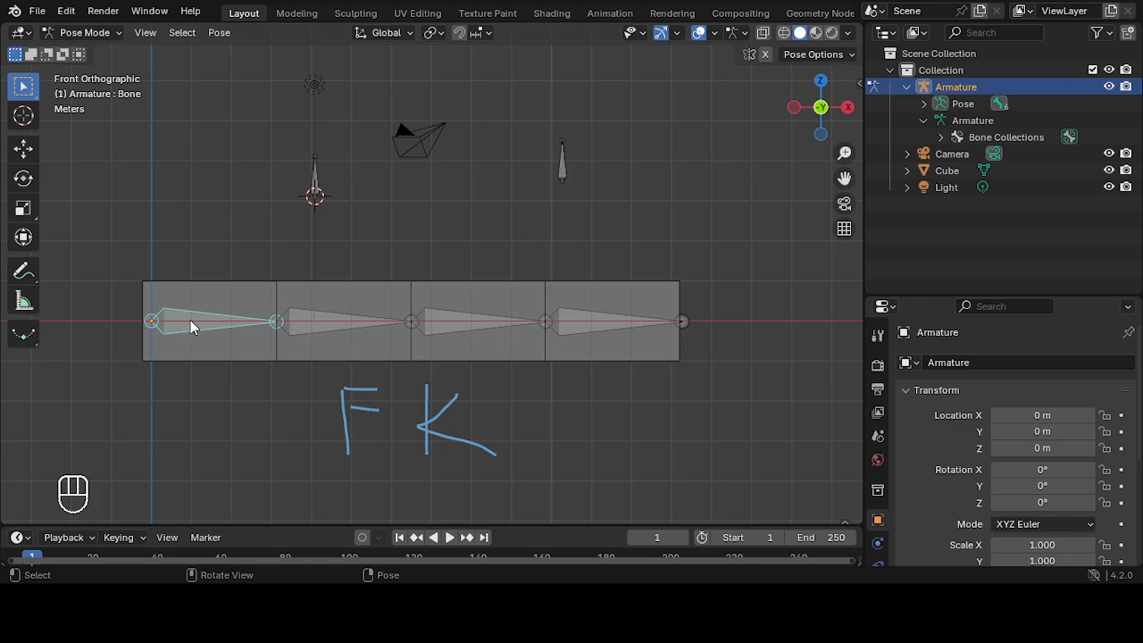
pyautogui.click(304, 329)
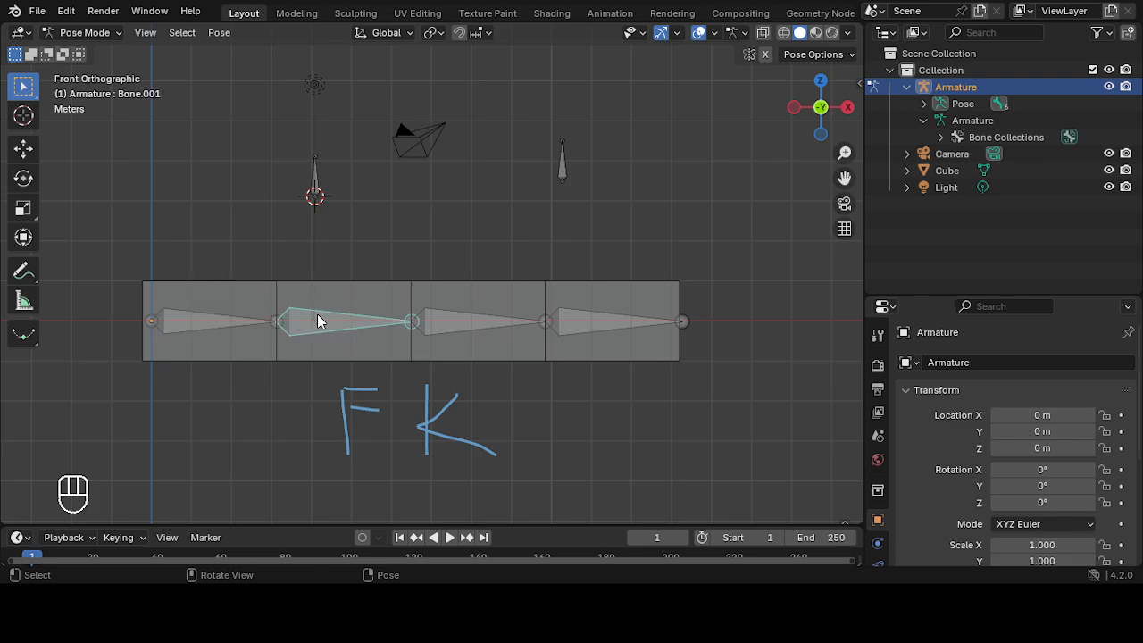
pyautogui.press('r')
pyautogui.rightClick(417, 357)
pyautogui.click(178, 319)
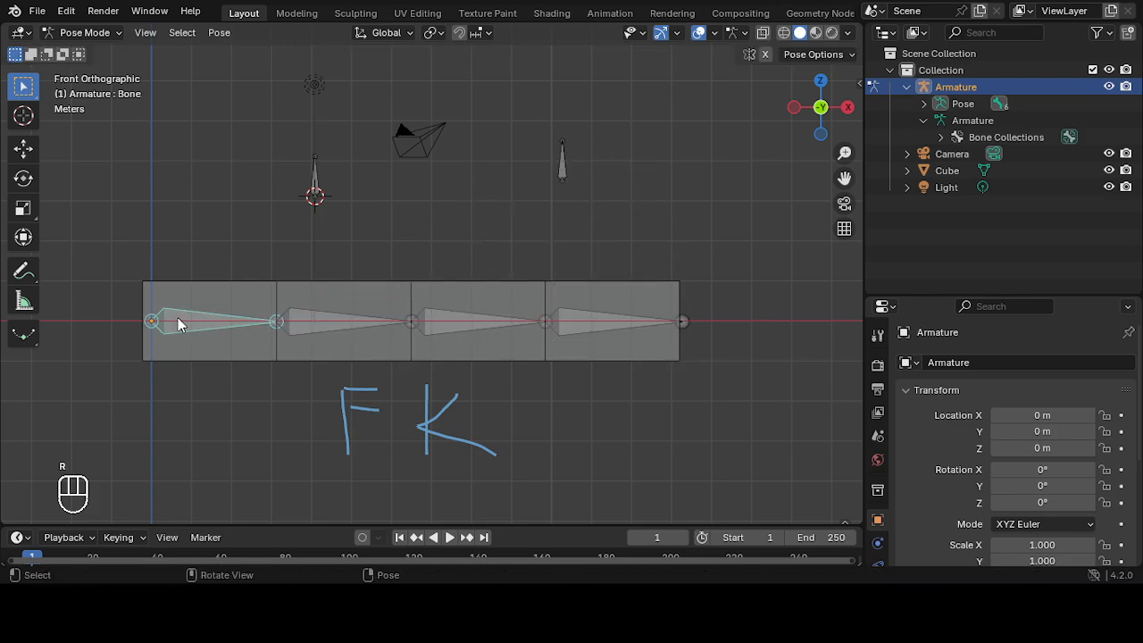
# Step: Step through the second to fourth bones of the chain, test-rotating the third and fourth and cancelling each rotation
pyautogui.click(308, 321)
pyautogui.click(433, 319)
pyautogui.press('r')
pyautogui.rightClick(505, 301)
pyautogui.click(579, 314)
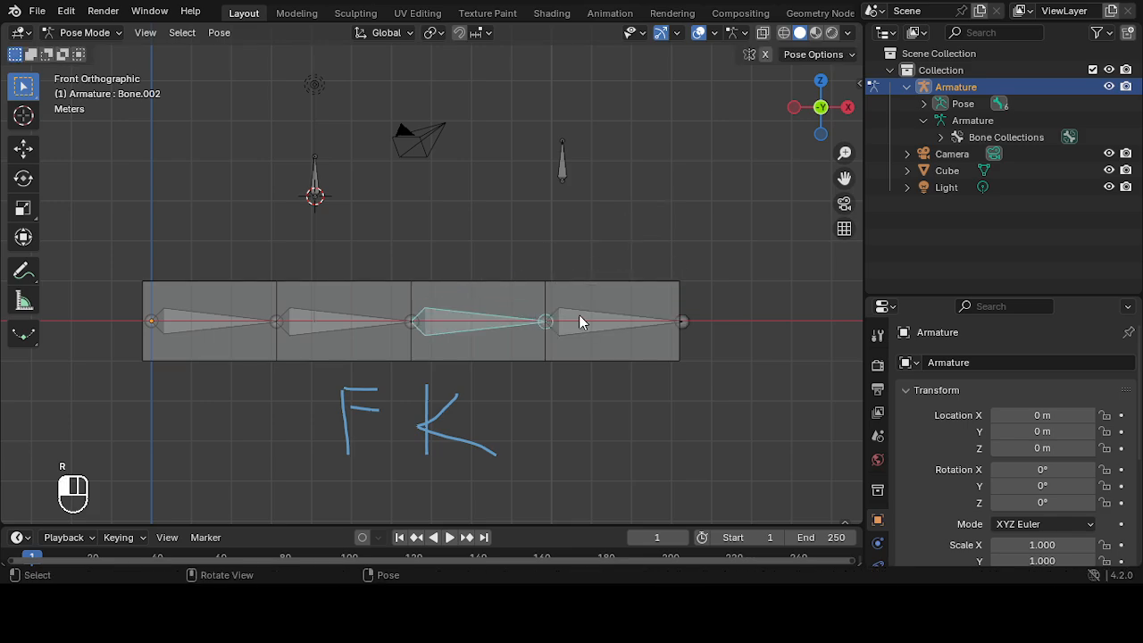
pyautogui.press('r')
pyautogui.rightClick(583, 273)
# Step: Test-rotate the two separate bones above the bar one after the other, cancelling each rotation
pyautogui.click(315, 180)
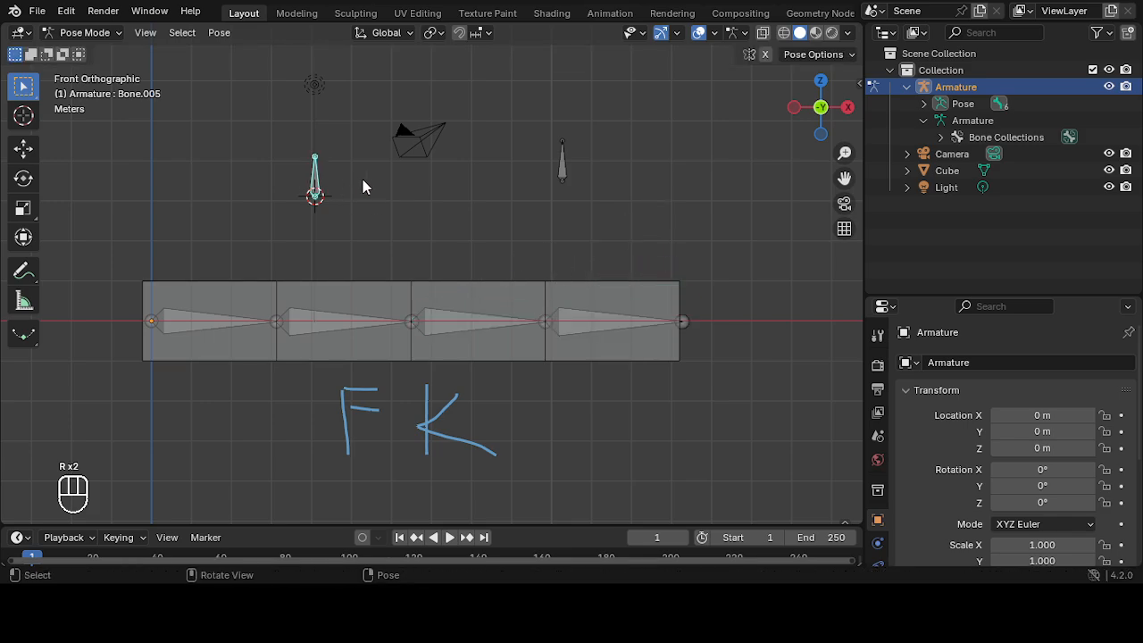
pyautogui.press('r')
pyautogui.rightClick(356, 165)
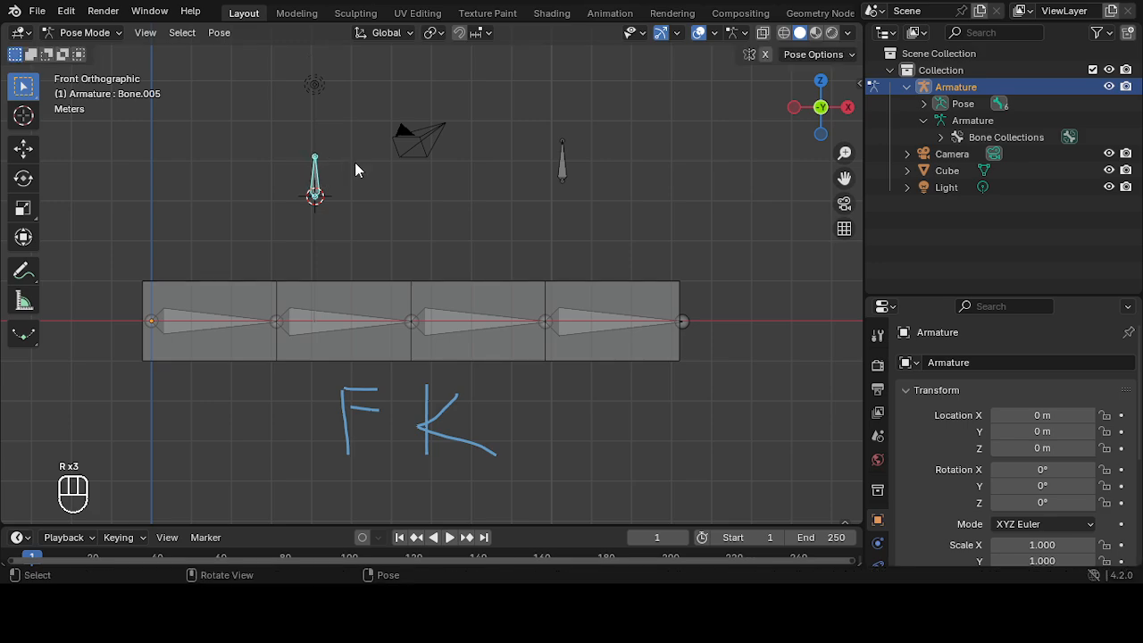
pyautogui.click(569, 168)
pyautogui.press('r')
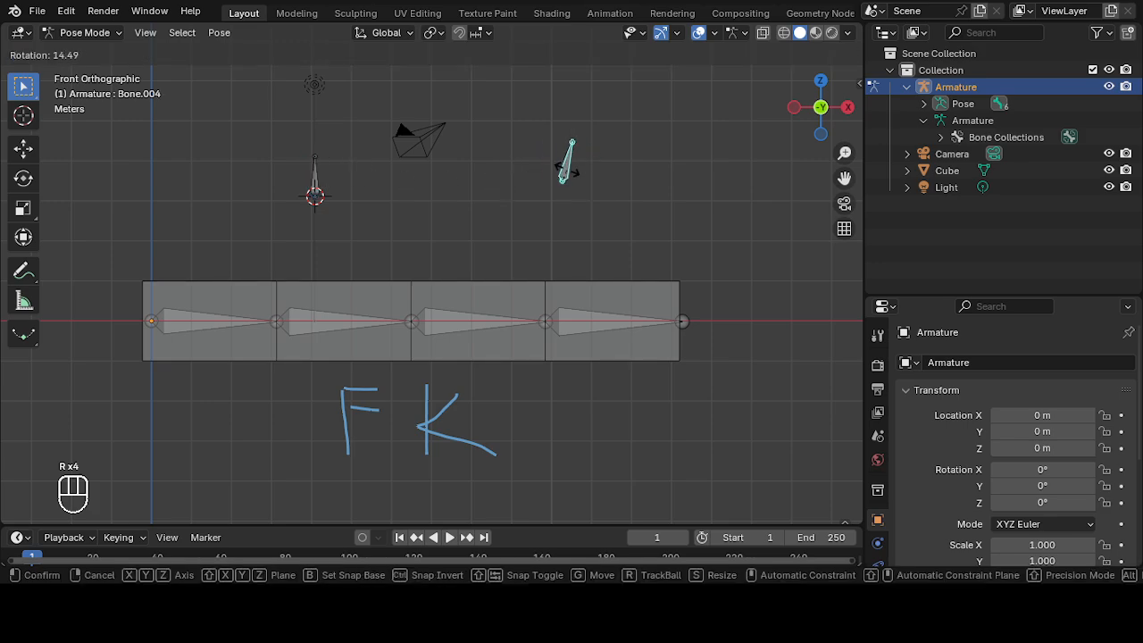
pyautogui.rightClick(572, 191)
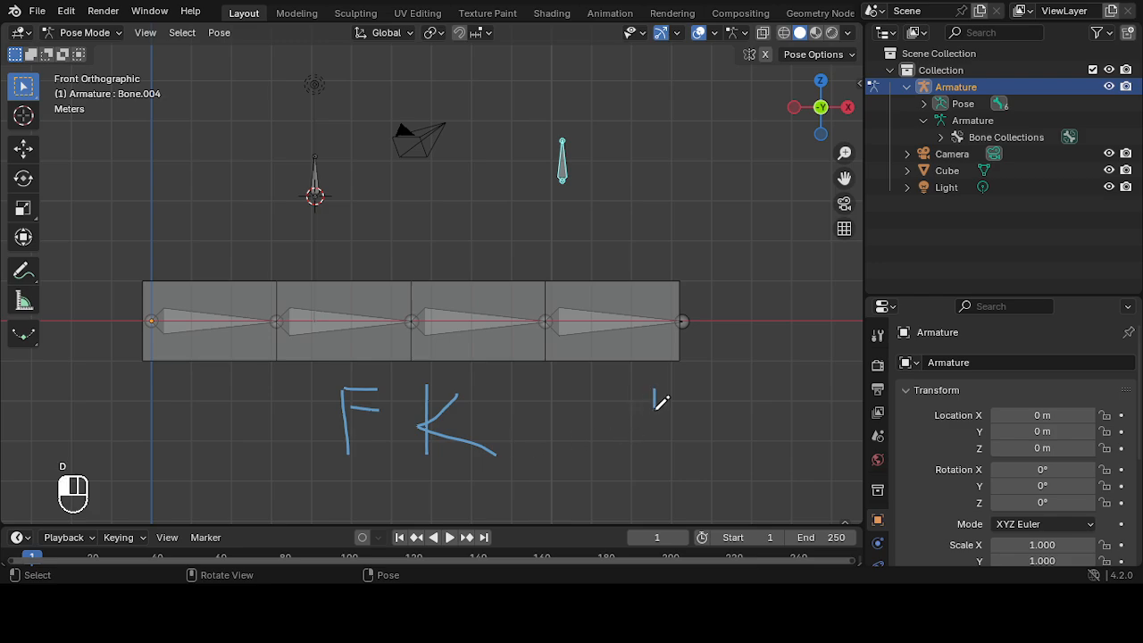
# Step: Annotate "IK" beside the "FK" note with a cross between them, and erase all the annotations
pyautogui.moveTo(655, 391); pyautogui.dragTo(658, 453)
pyautogui.moveTo(706, 385); pyautogui.dragTo(713, 441)
pyautogui.moveTo(734, 399); pyautogui.dragTo(741, 438)
pyautogui.moveTo(522, 400); pyautogui.dragTo(517, 447)
pyautogui.moveTo(606, 400); pyautogui.dragTo(616, 464)
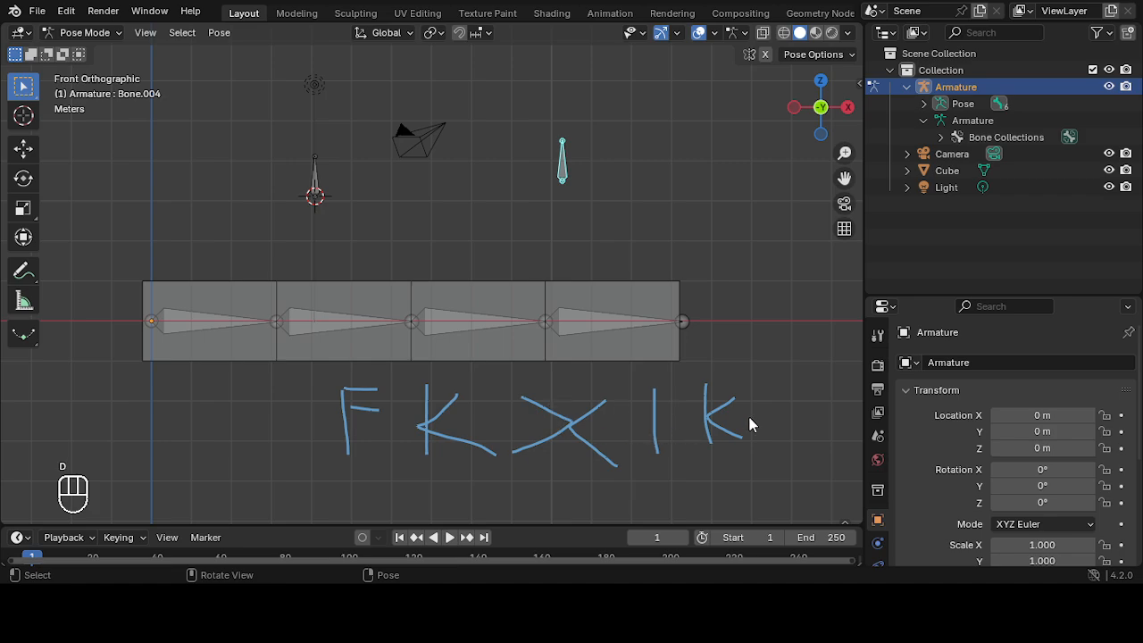
pyautogui.moveTo(748, 419); pyautogui.dragTo(256, 408, button='right')
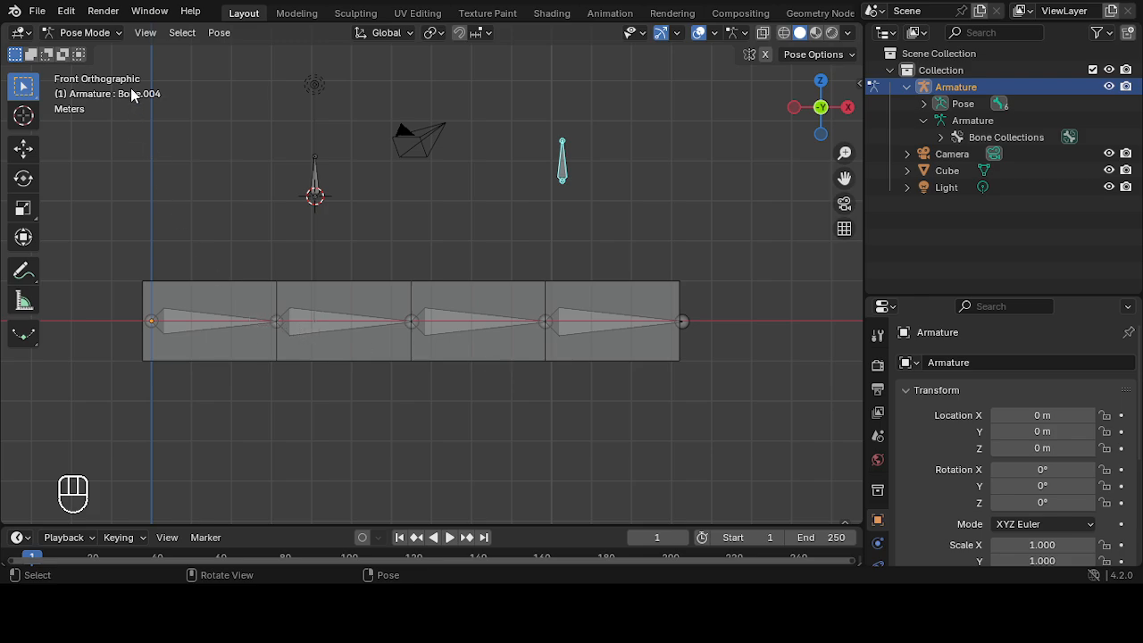
# Step: Switch the armature from Pose Mode to Object Mode
pyautogui.click(87, 32)
pyautogui.click(97, 51)
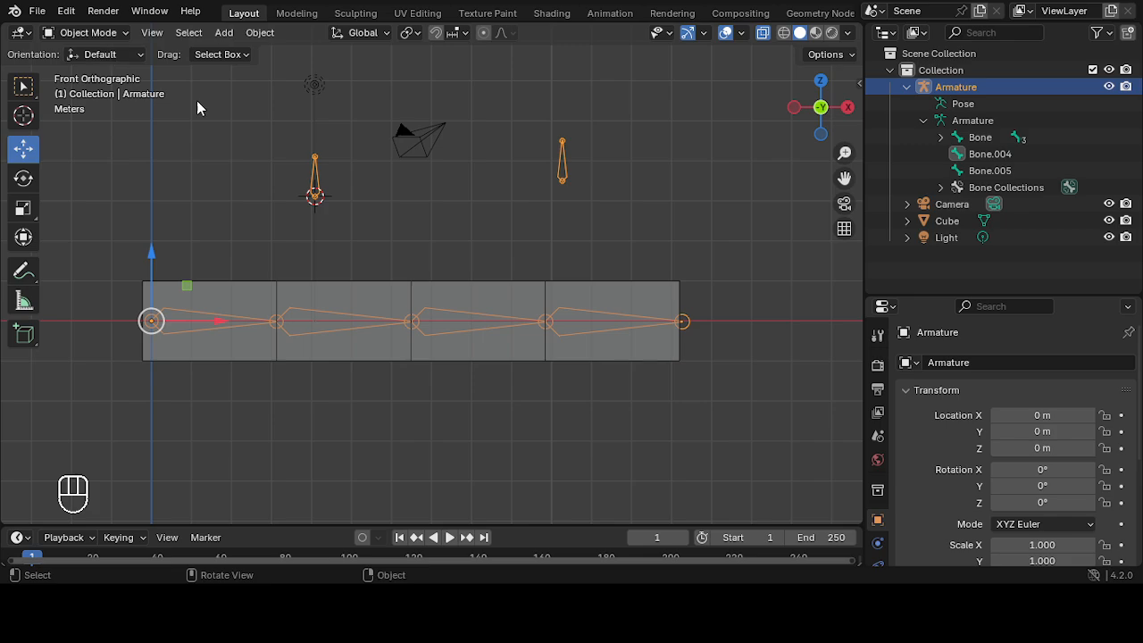
# Step: Compare the bar mesh and the armature as separate objects by selecting them alternately, ending with nothing selected
pyautogui.click(385, 303)
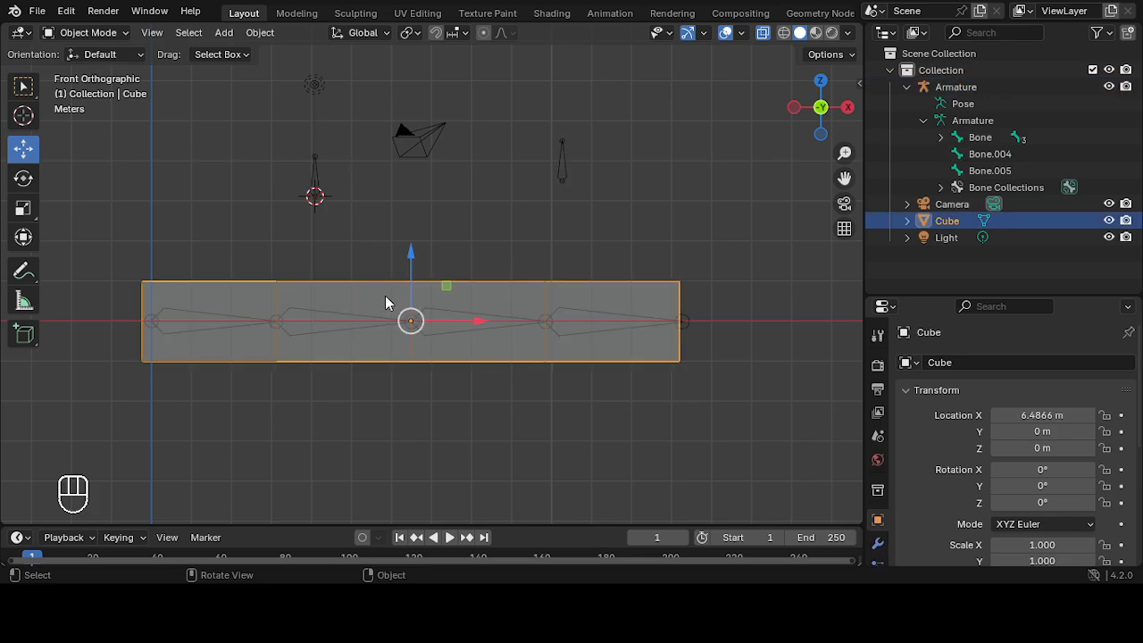
pyautogui.click(300, 268)
pyautogui.click(192, 322)
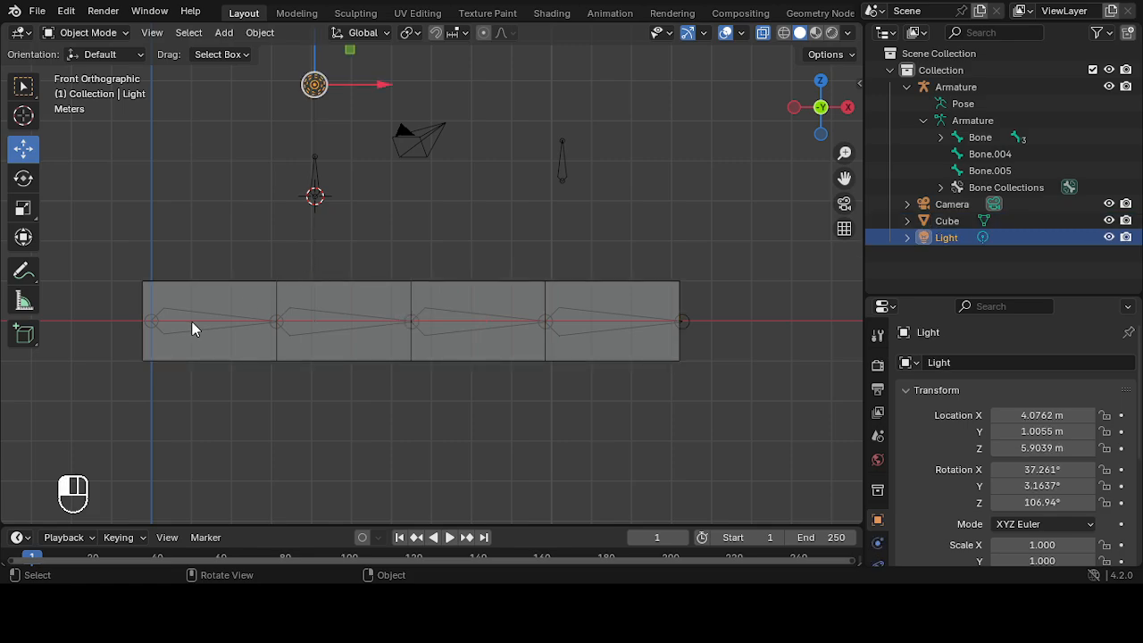
pyautogui.click(158, 326)
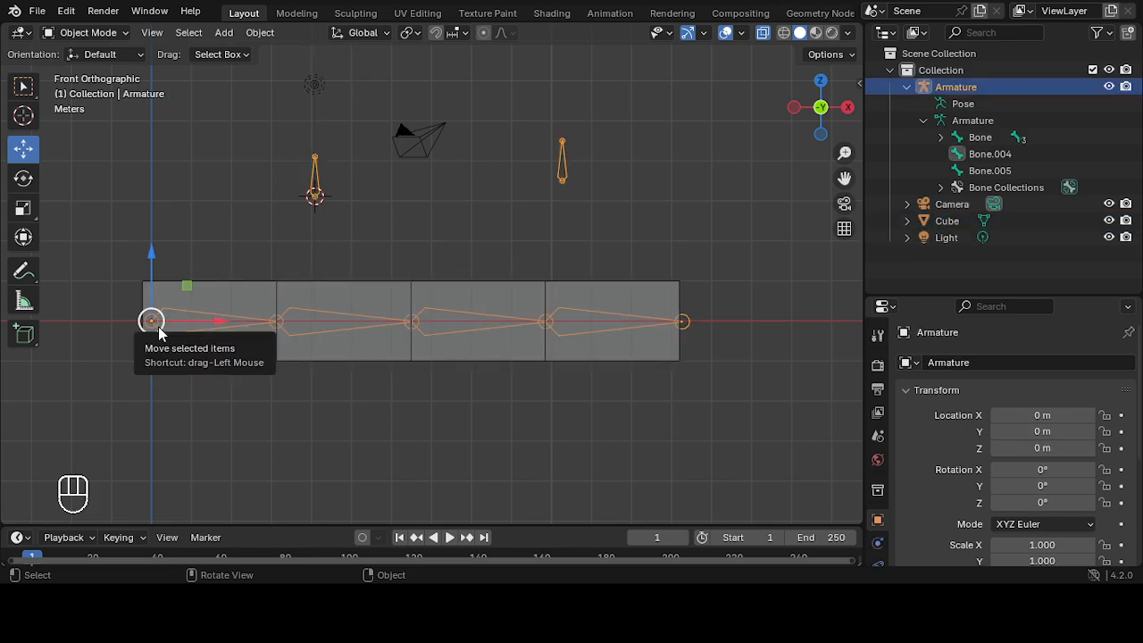
pyautogui.click(235, 234)
pyautogui.click(240, 291)
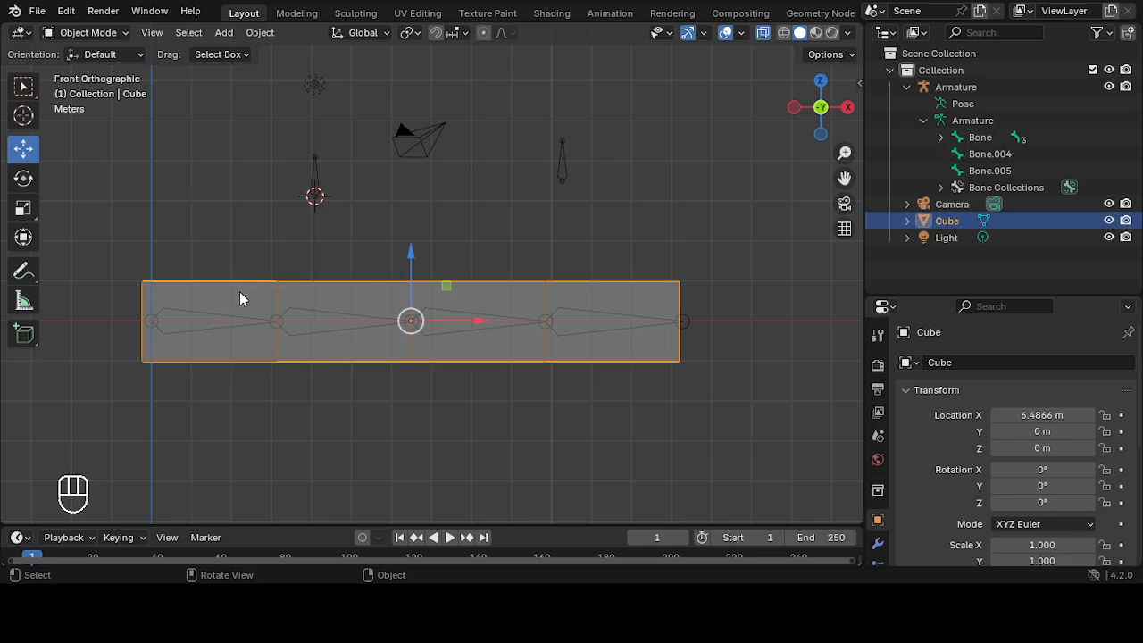
pyautogui.click(188, 322)
pyautogui.click(188, 279)
pyautogui.click(175, 311)
pyautogui.click(471, 200)
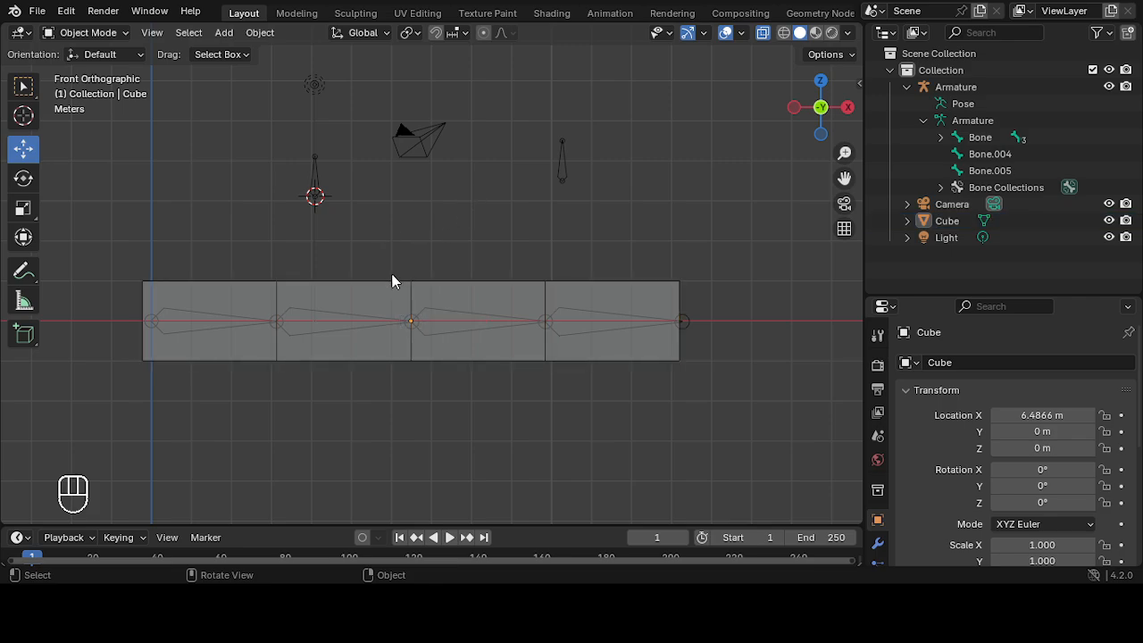
# Step: Select the bar mesh and add the armature to the selection as the active object
pyautogui.click(382, 306)
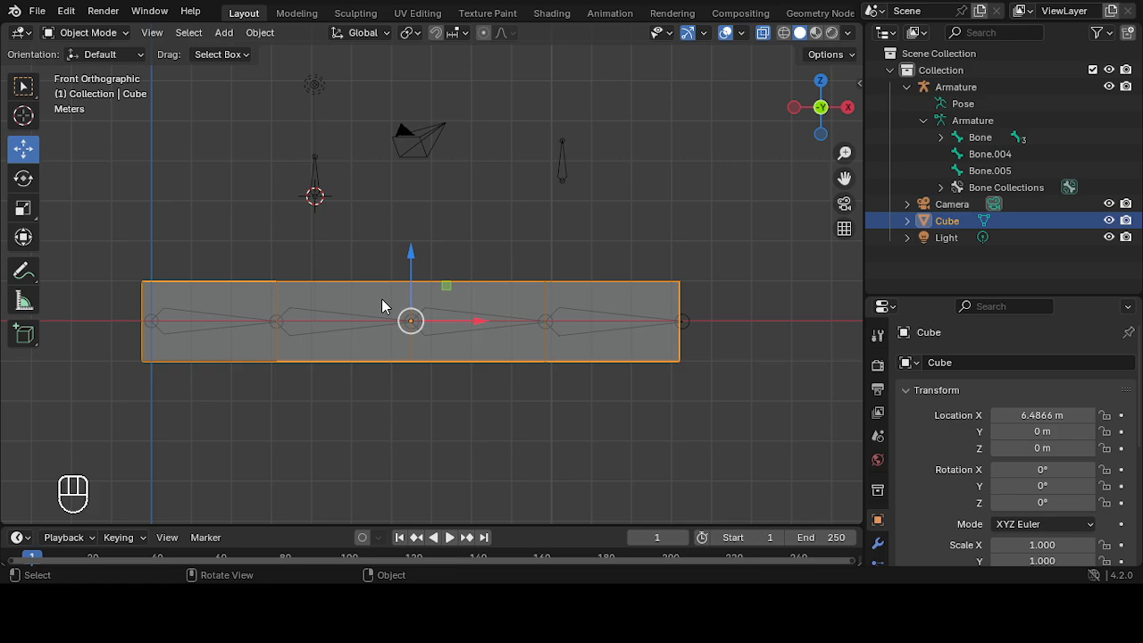
pyautogui.press('shift')
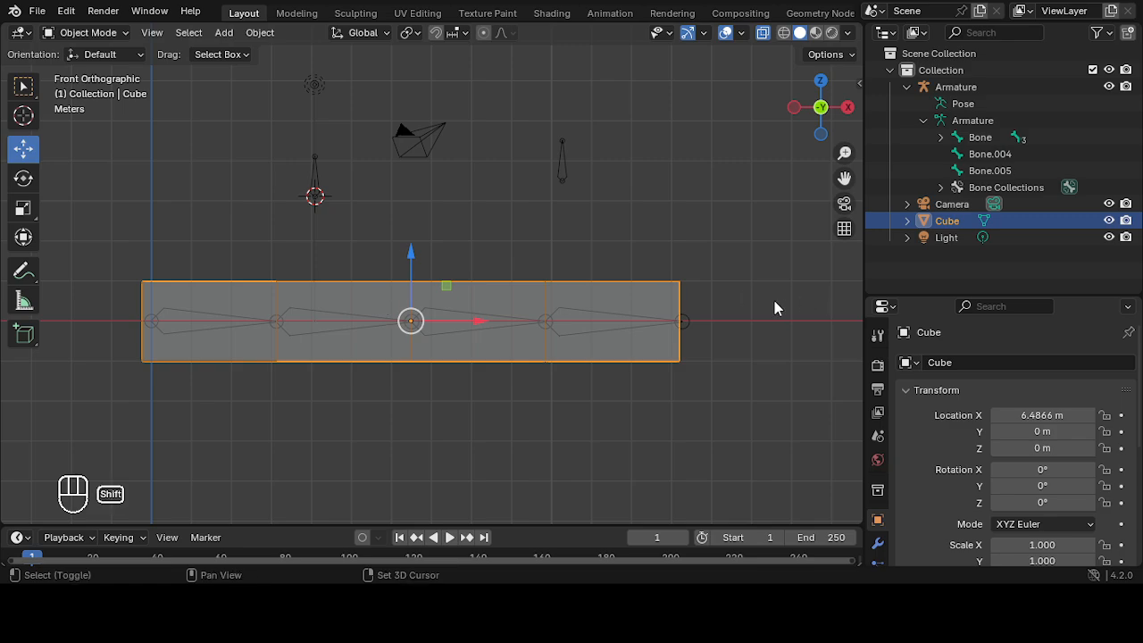
pyautogui.keyDown('shift'); pyautogui.click(688, 326); pyautogui.keyUp('shift')
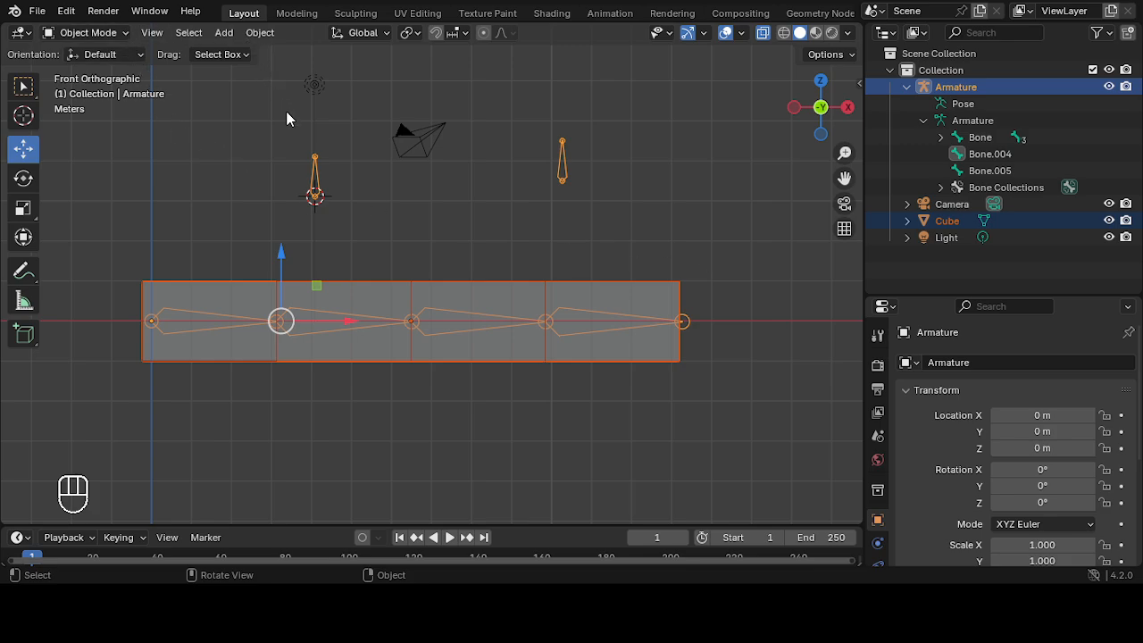
pyautogui.click(261, 33)
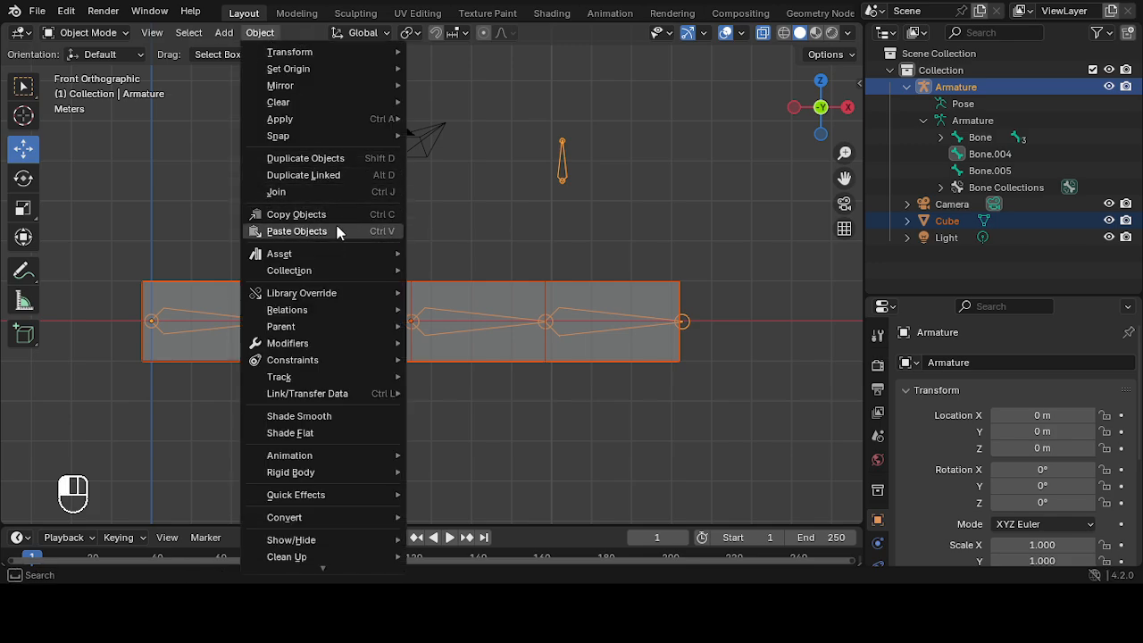
pyautogui.moveTo(342, 309)
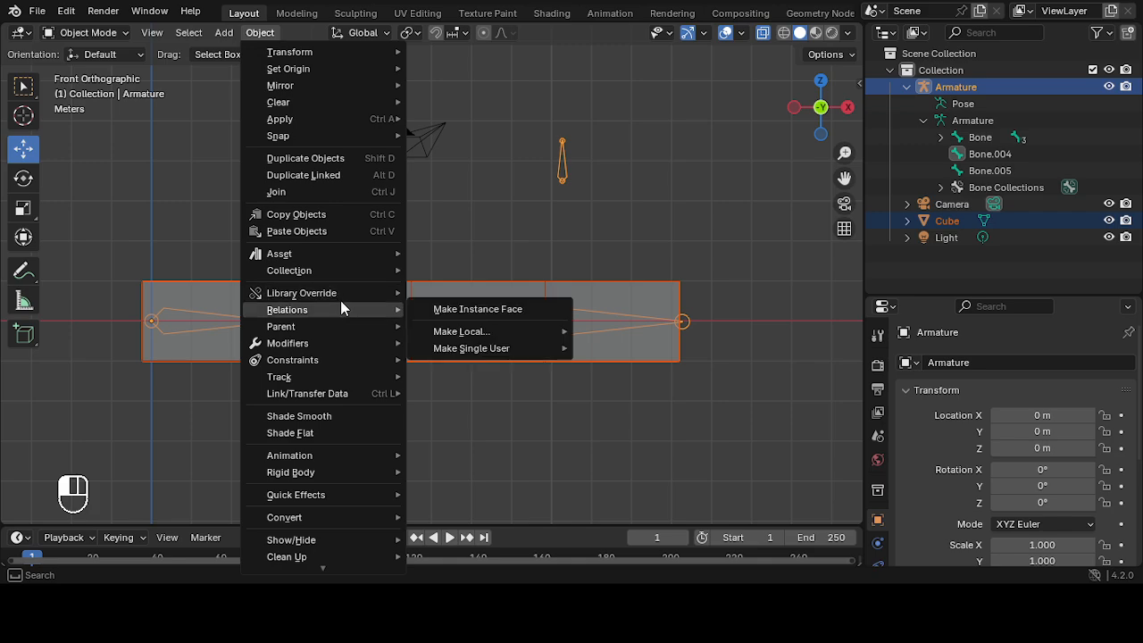
pyautogui.moveTo(320, 561)
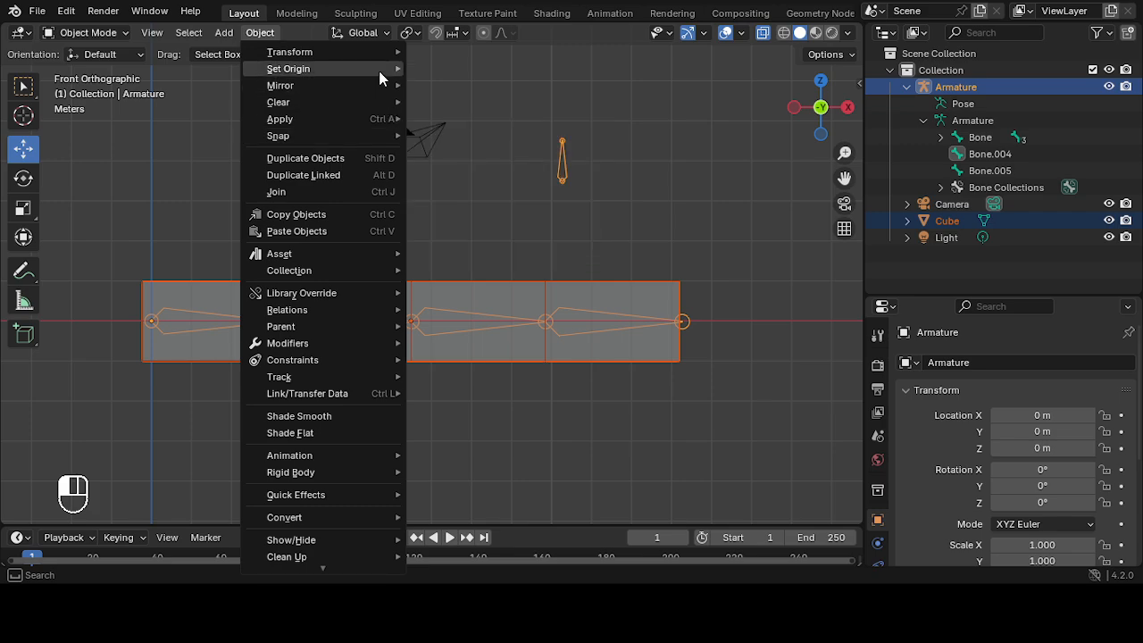
pyautogui.click(260, 32)
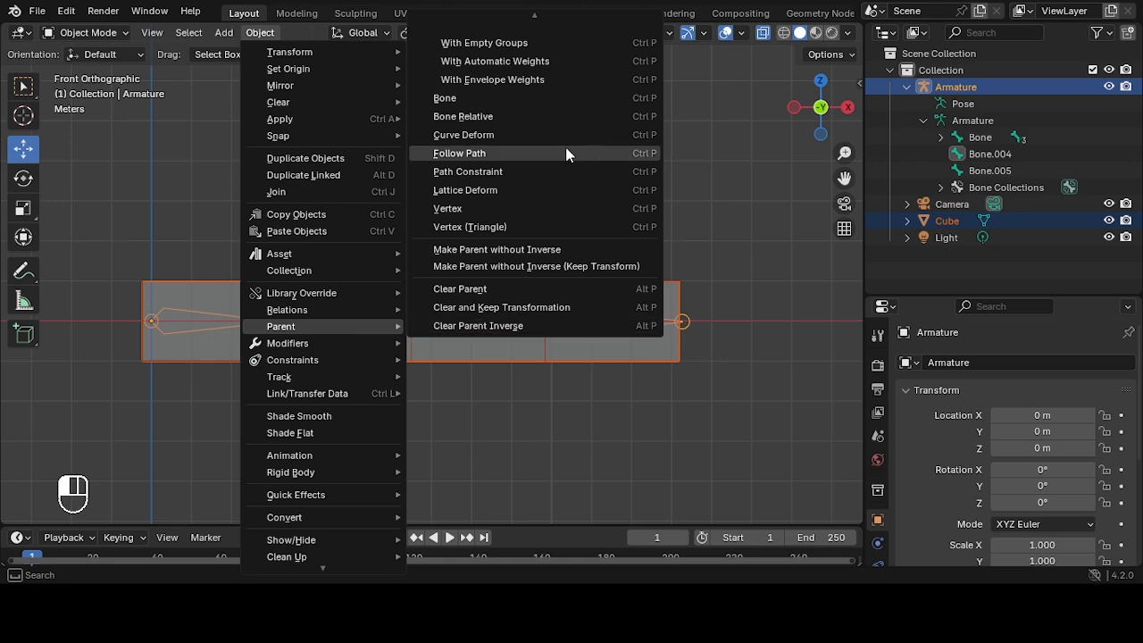
pyautogui.click(624, 100)
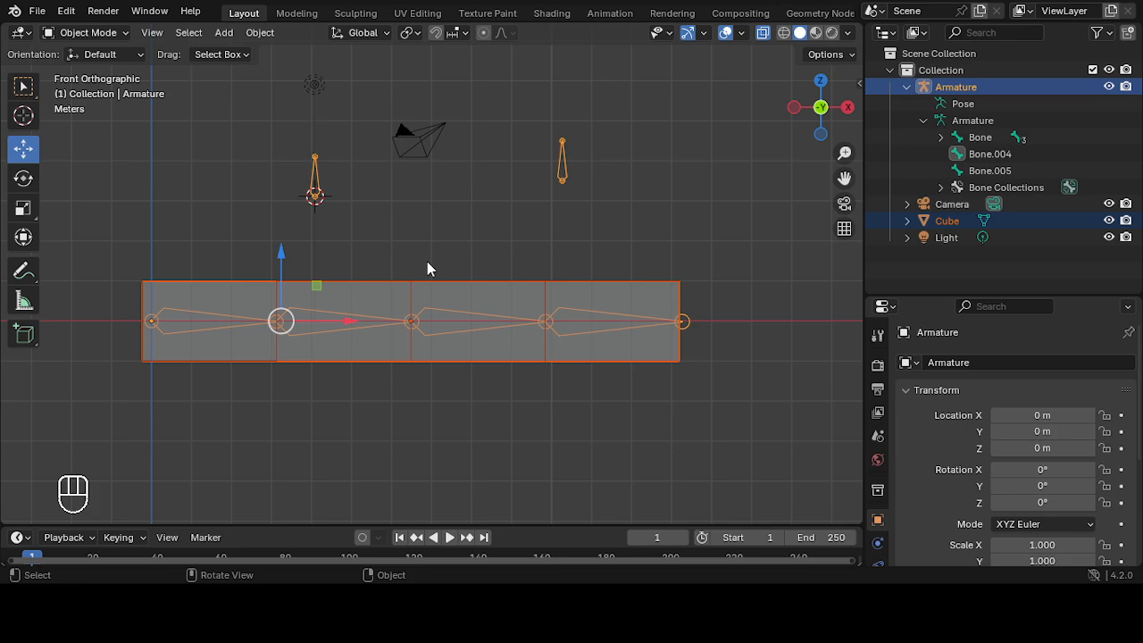
# Step: Parent the bar mesh to the armature with automatic weights, and clear the selection
pyautogui.hotkey('ctrl', 'p')
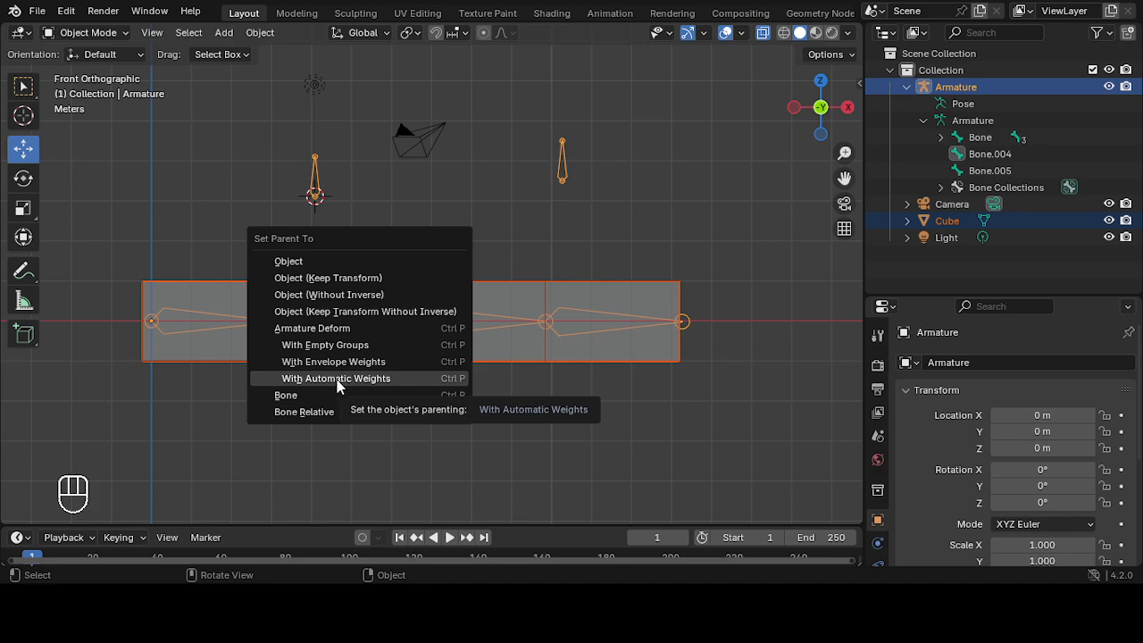
pyautogui.click(358, 379)
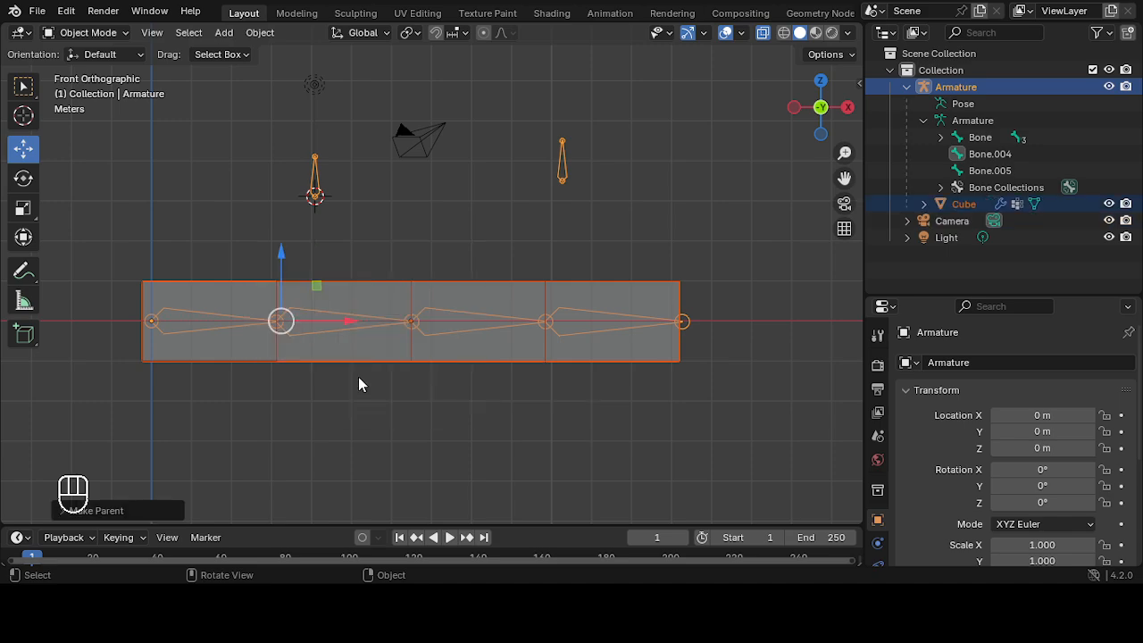
pyautogui.click(404, 227)
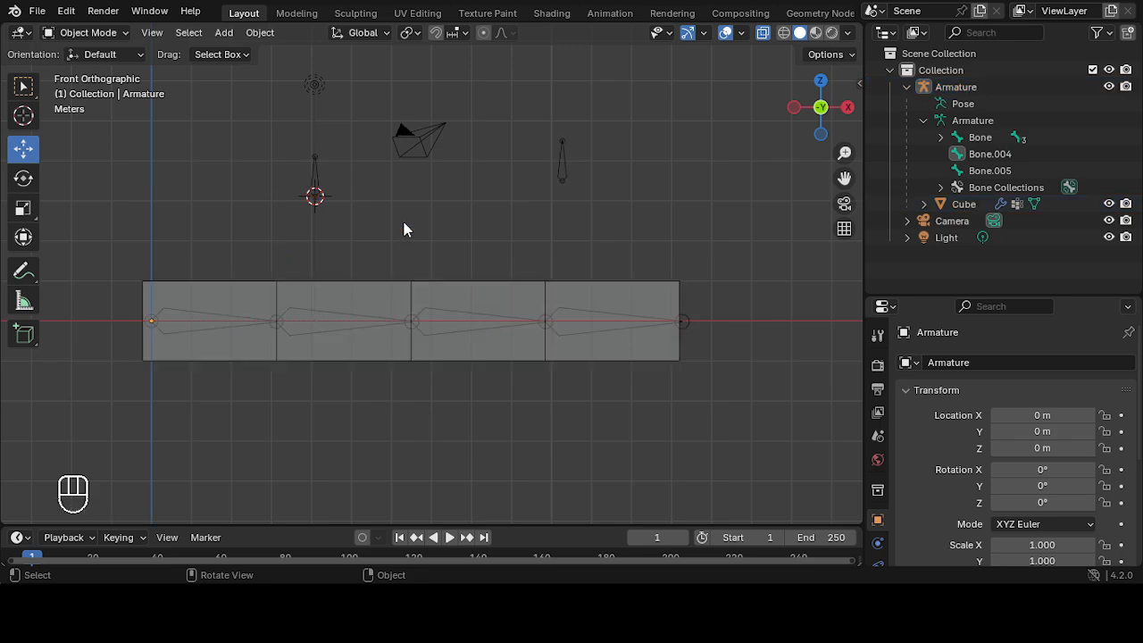
# Step: Select the armature alone and switch it to Pose Mode
pyautogui.click(215, 325)
pyautogui.click(155, 318)
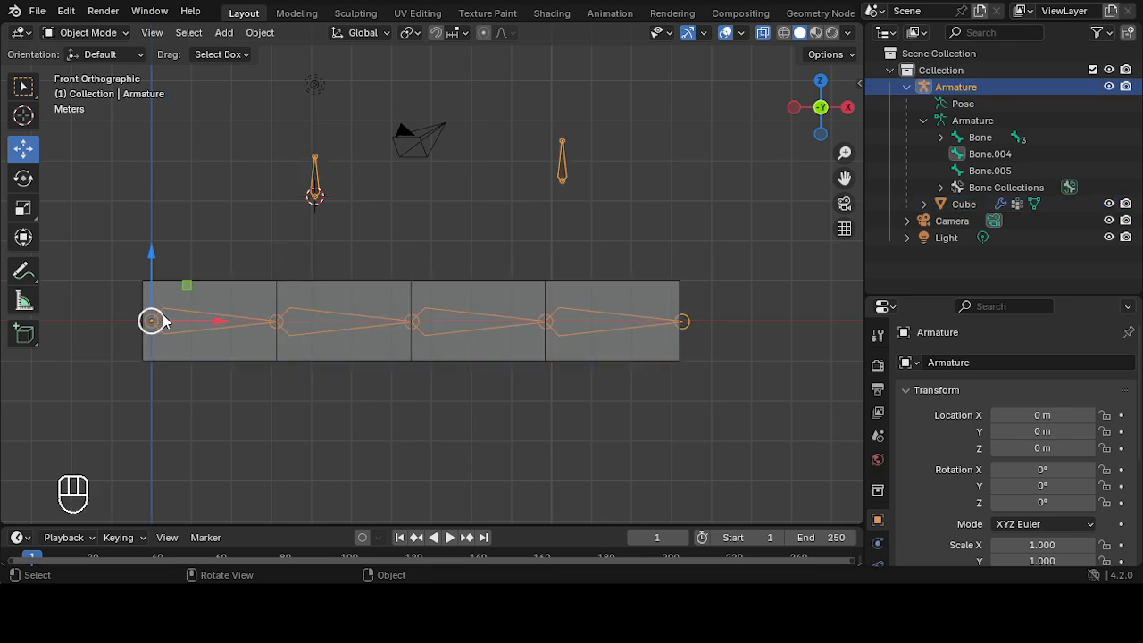
pyautogui.click(119, 36)
pyautogui.click(112, 88)
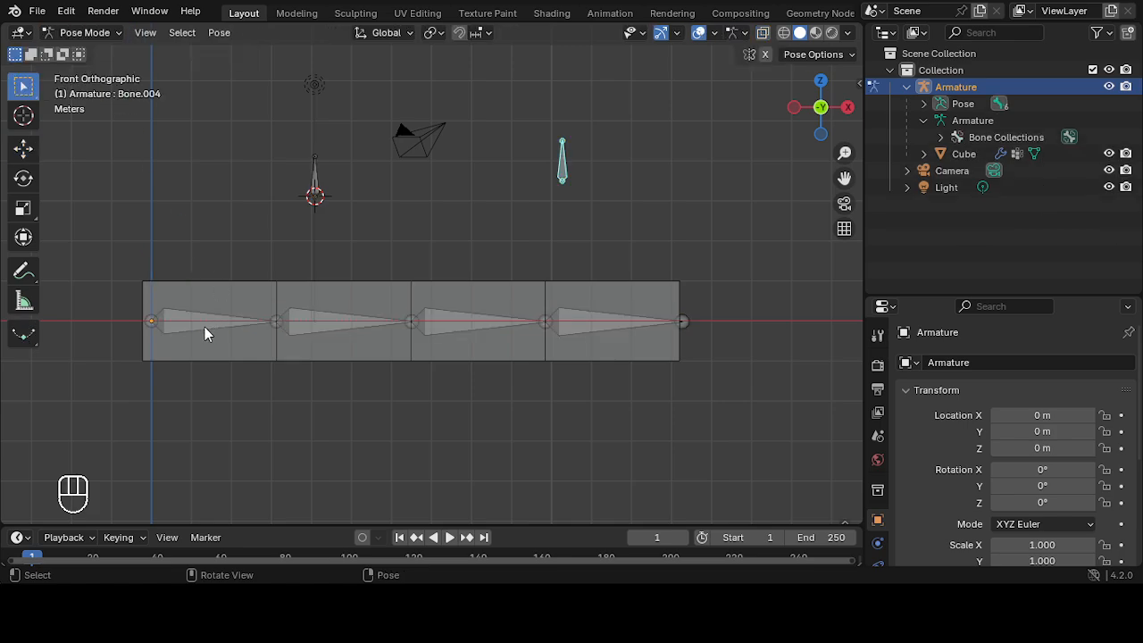
# Step: Test the mesh deformation by rotating each of the four chain bones from root to tip, cancelling every rotation
pyautogui.click(191, 326)
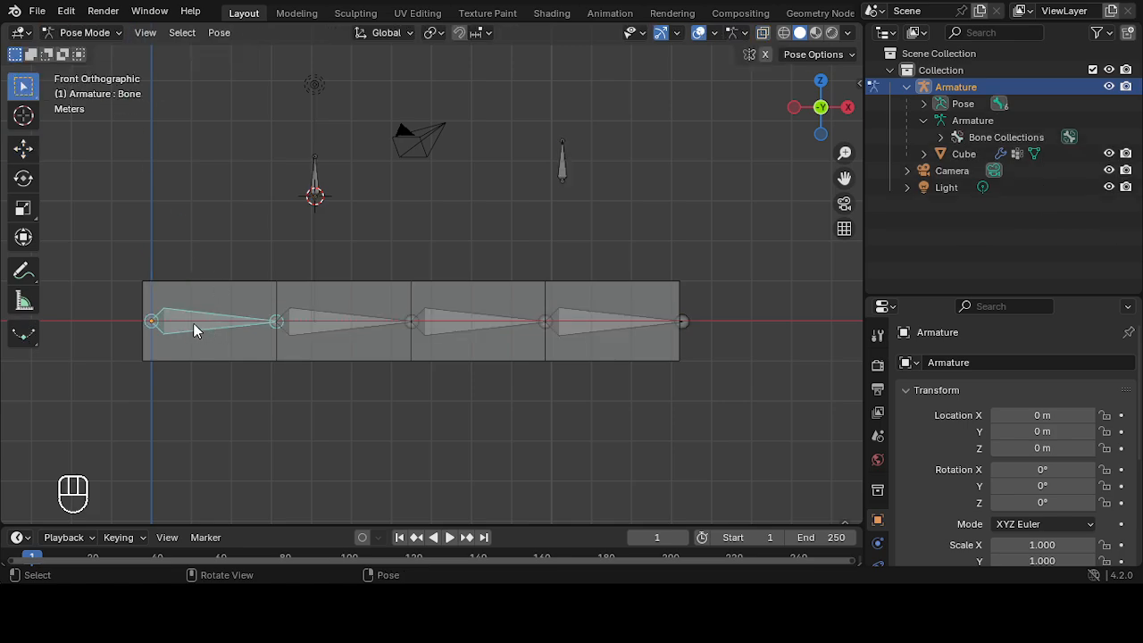
pyautogui.press('r')
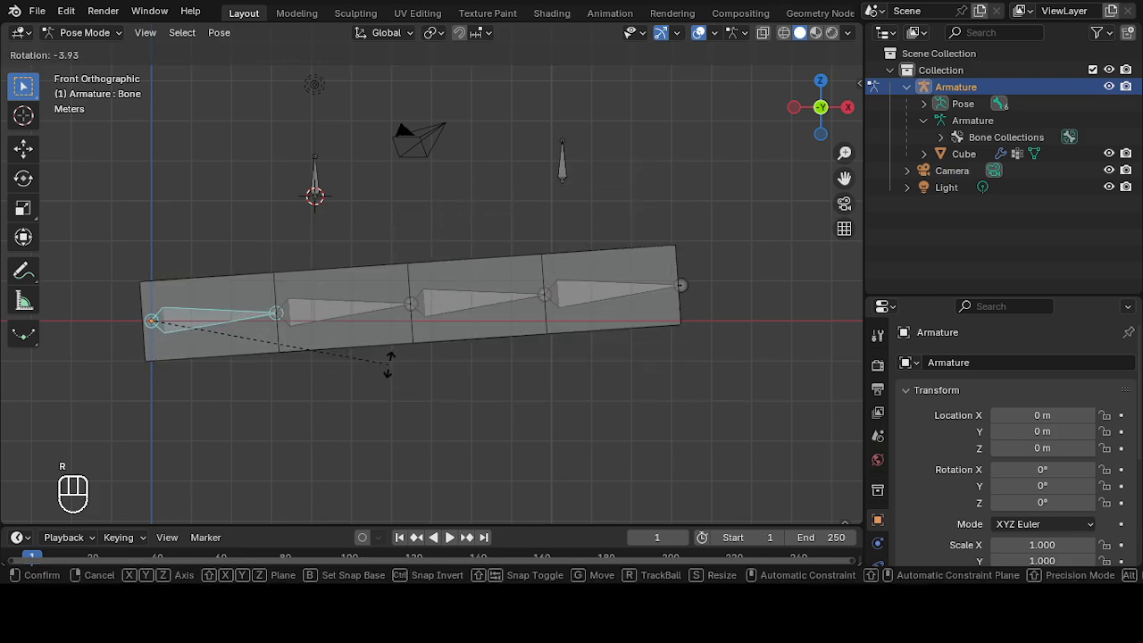
pyautogui.press('Escape')
pyautogui.click(324, 321)
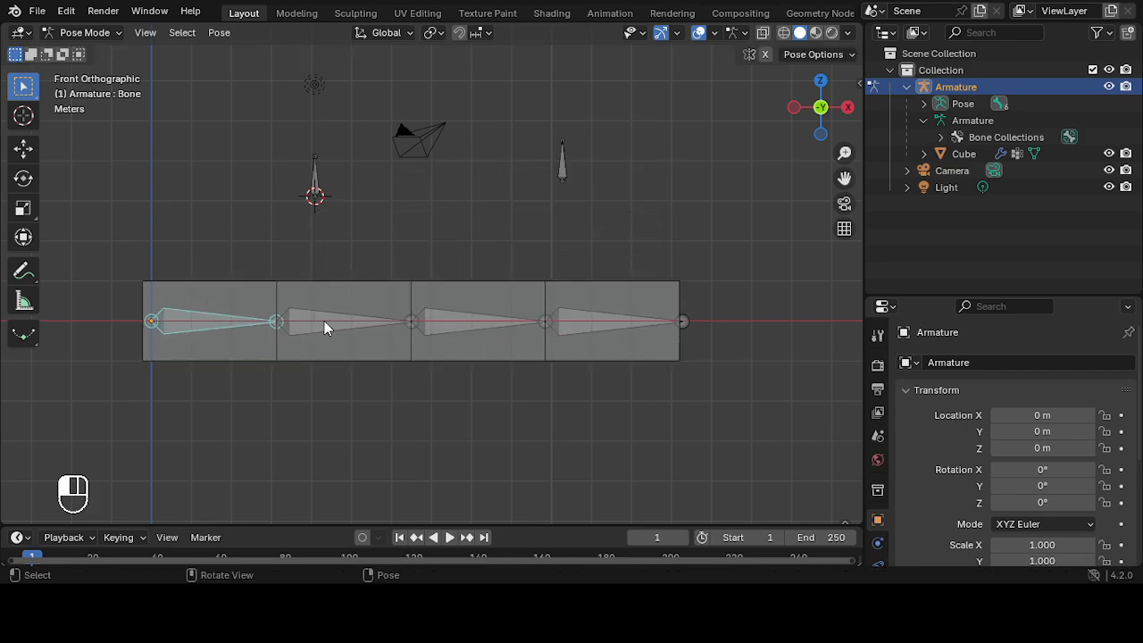
pyautogui.press('r')
pyautogui.rightClick(417, 349)
pyautogui.click(458, 328)
pyautogui.press('r')
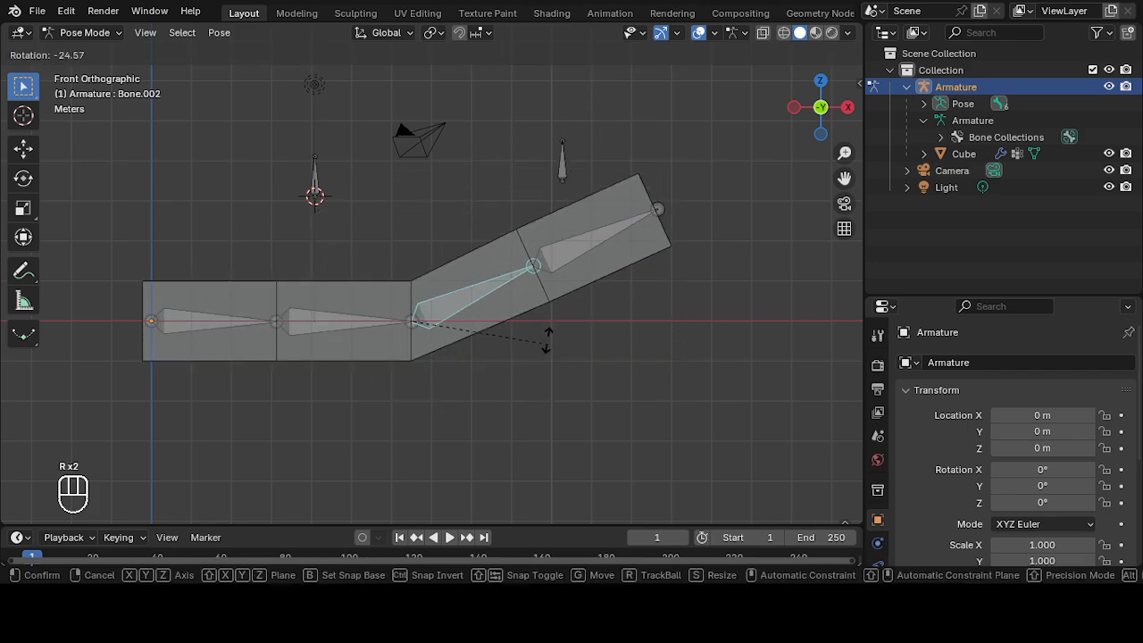
pyautogui.rightClick(531, 357)
pyautogui.click(593, 324)
pyautogui.press('r')
pyautogui.rightClick(653, 328)
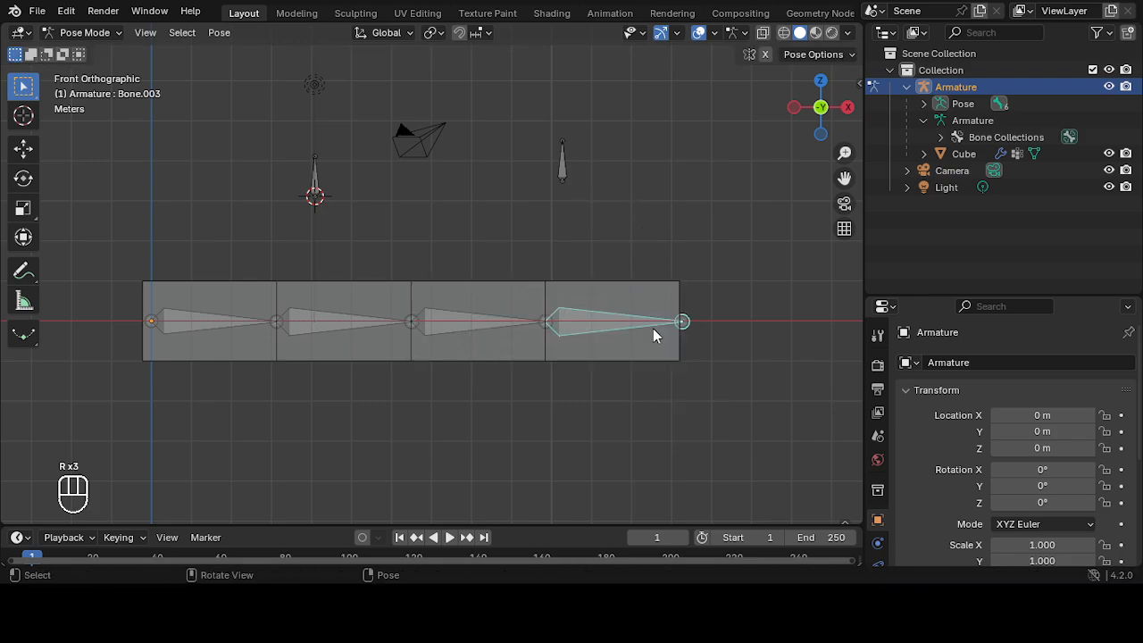
# Step: Test-rotate the last two bones of the chain again, cancelling each rotation
pyautogui.press('r')
pyautogui.rightClick(576, 314)
pyautogui.press('r')
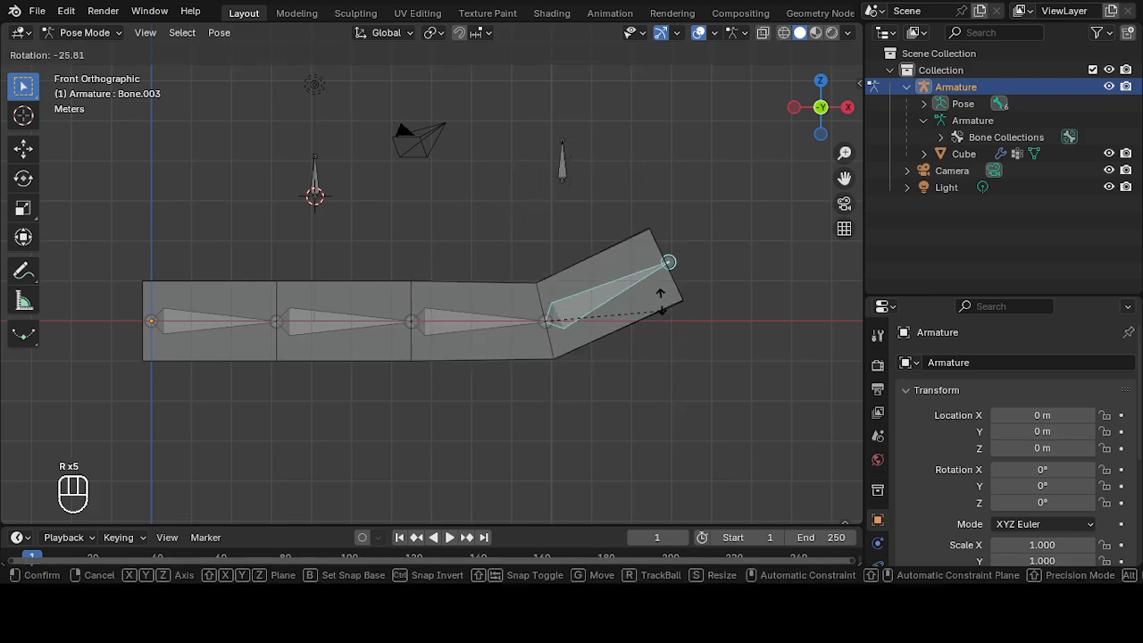
pyautogui.rightClick(649, 283)
pyautogui.press('r')
pyautogui.rightClick(566, 307)
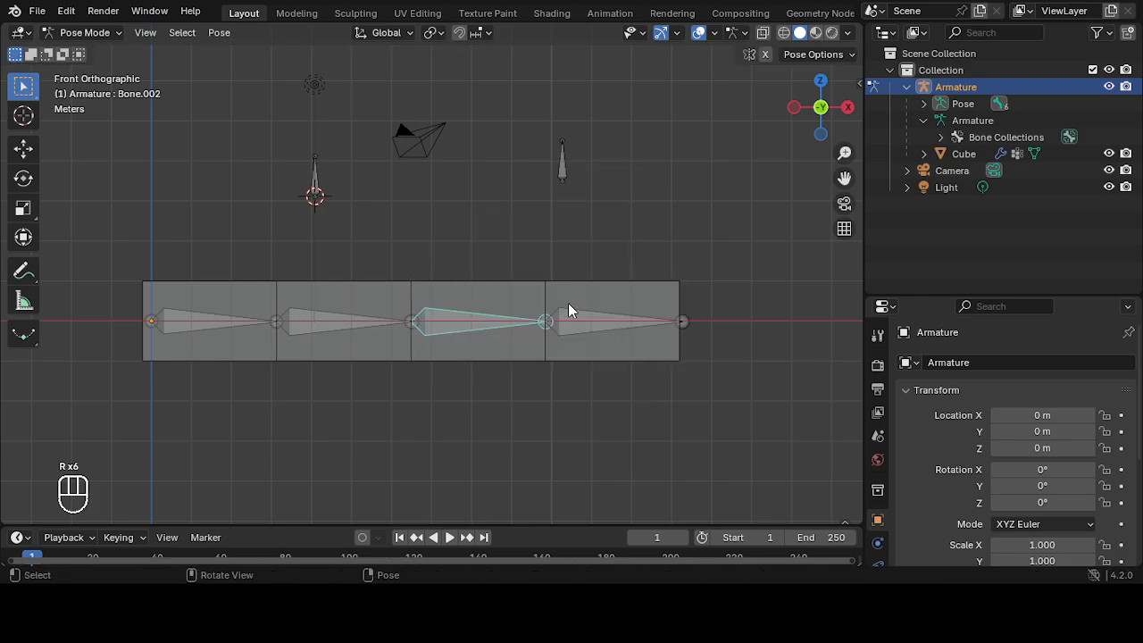
pyautogui.press('r')
pyautogui.rightClick(635, 319)
# Step: Test-rotate the two loose bones above the bar one after the other, cancelling both rotations
pyautogui.click(313, 183)
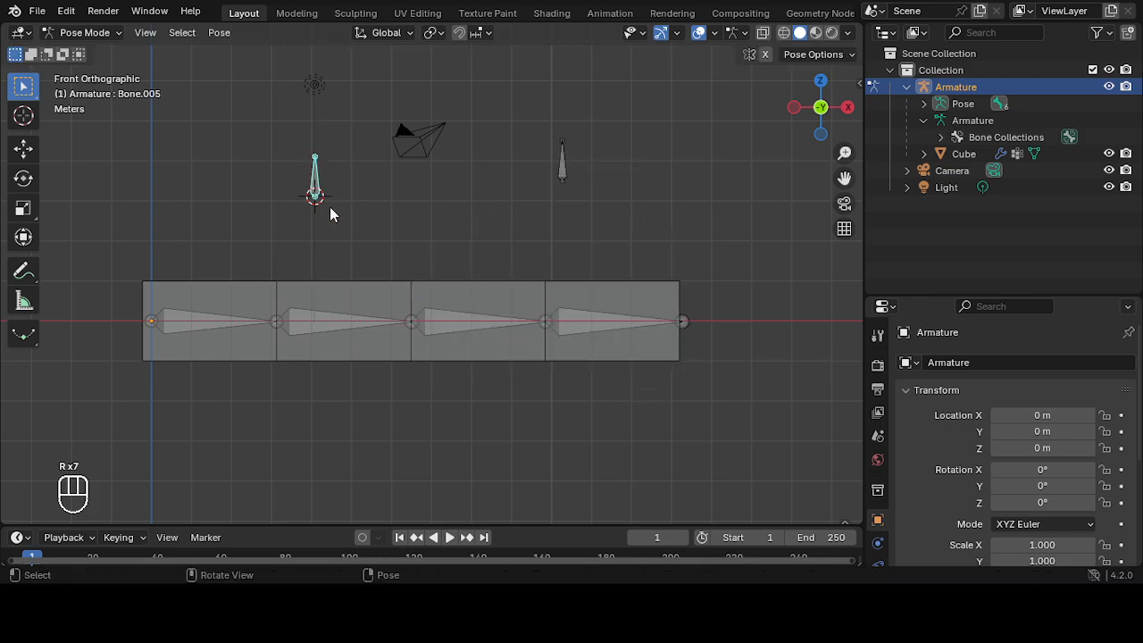
pyautogui.press('r')
pyautogui.rightClick(329, 209)
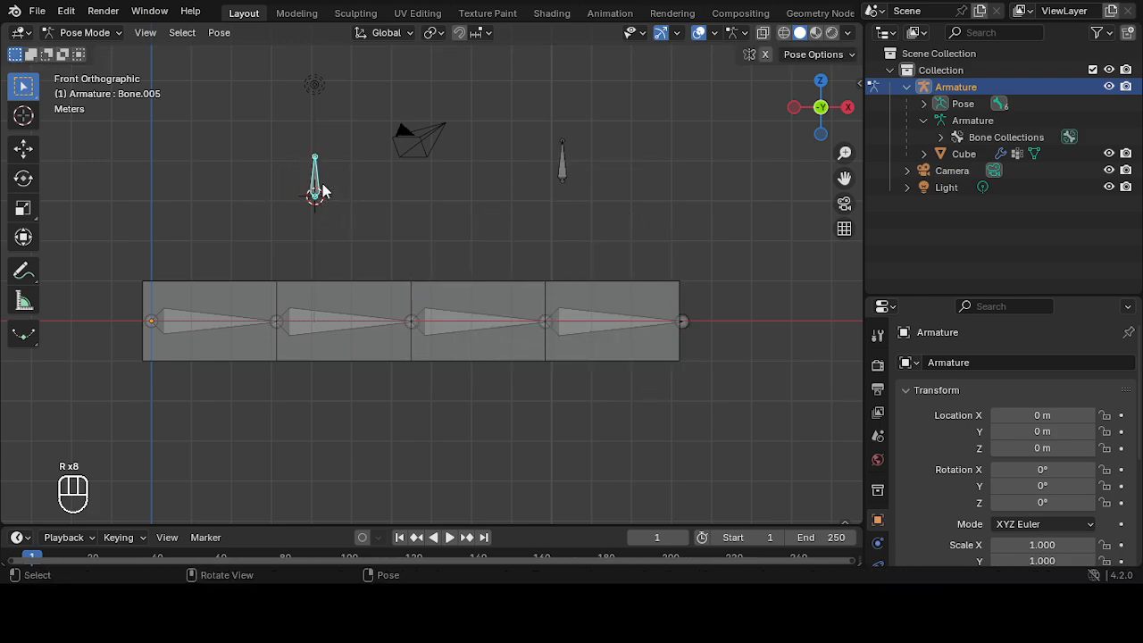
pyautogui.click(564, 170)
pyautogui.press('r')
pyautogui.rightClick(605, 311)
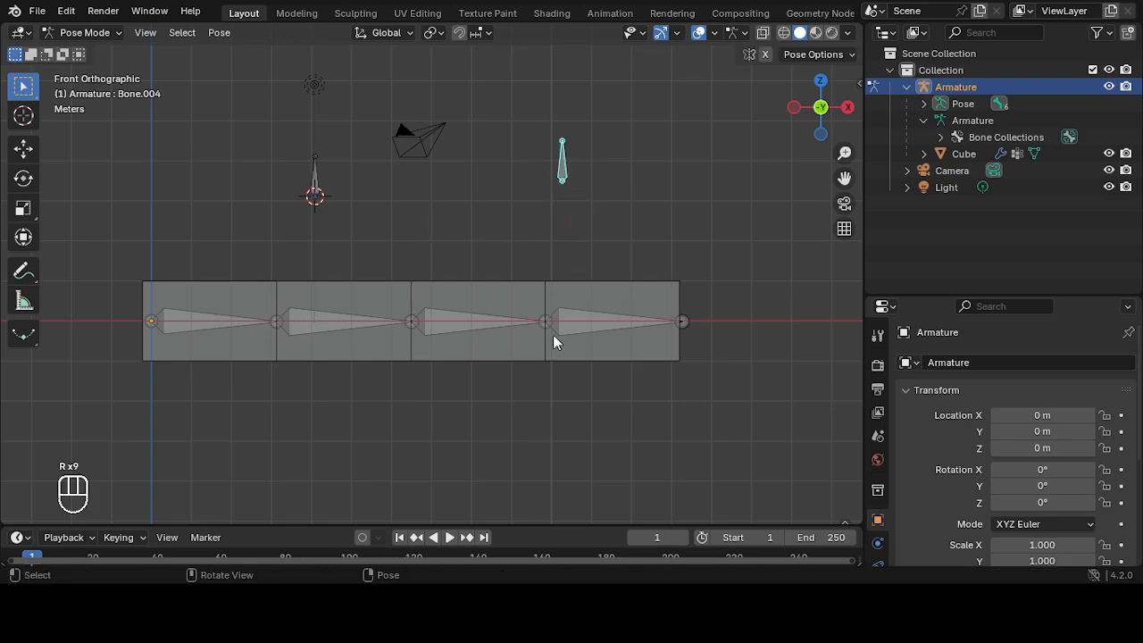
# Step: Select the chain's root bone and switch the armature back to Object Mode
pyautogui.click(350, 316)
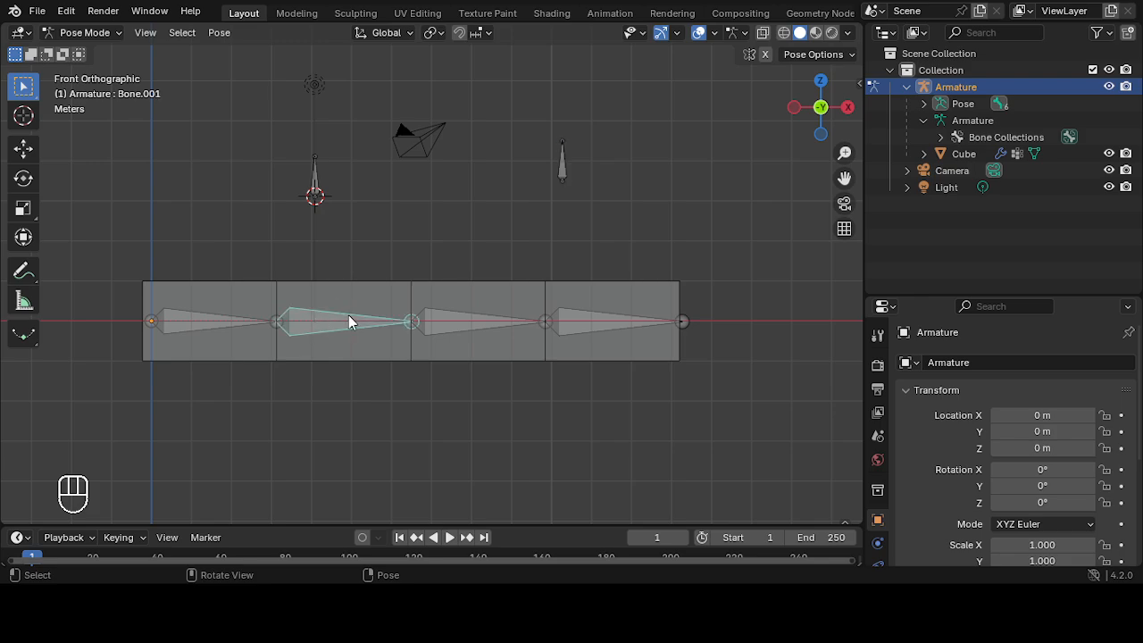
pyautogui.click(214, 321)
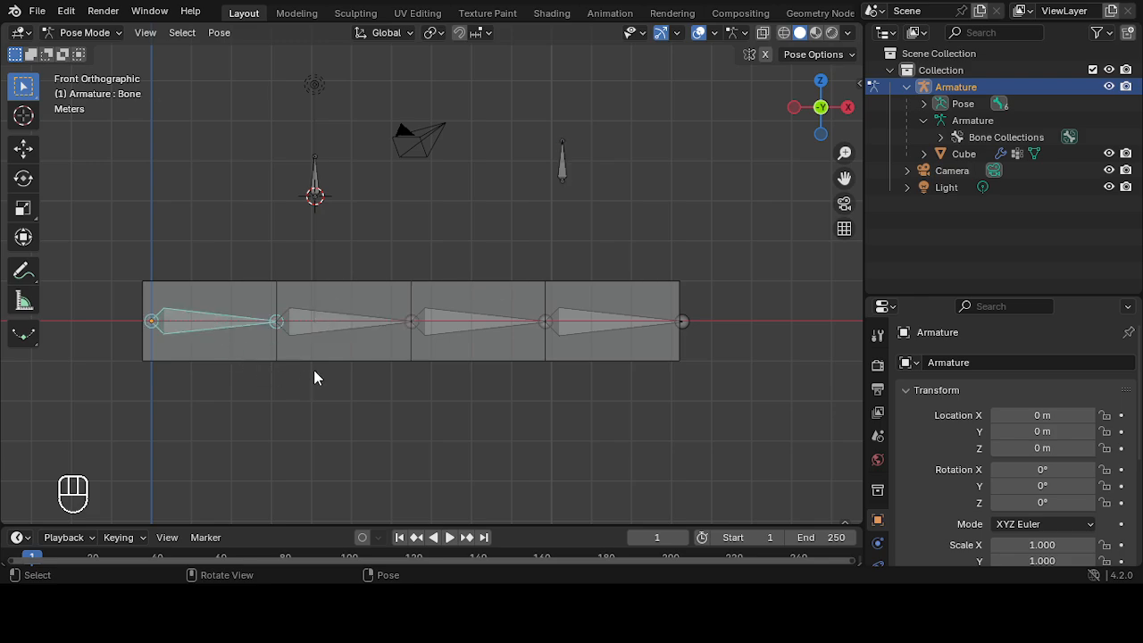
pyautogui.click(85, 32)
pyautogui.click(86, 51)
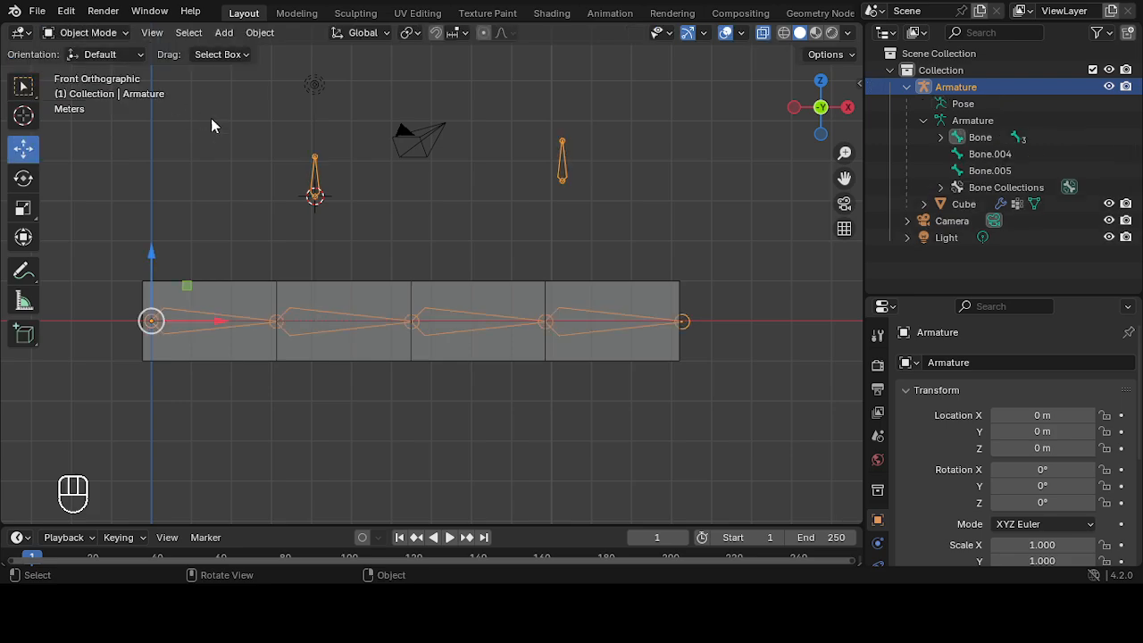
# Step: Select the bar mesh, enlarge the properties area, and choose the Bone.001 vertex group in its mesh data
pyautogui.click(261, 302)
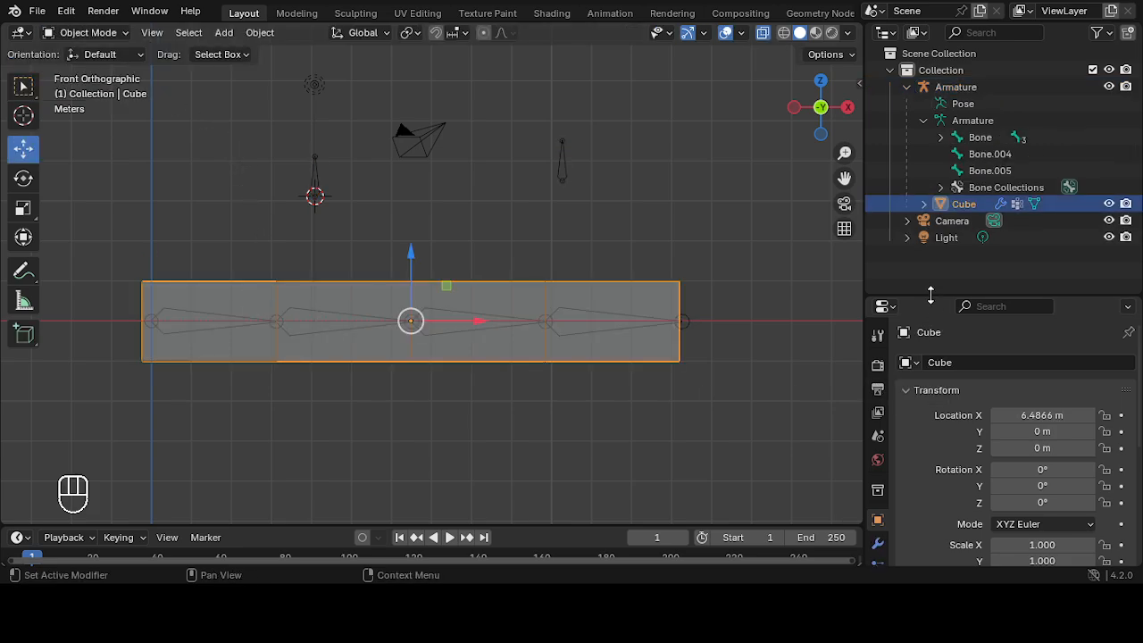
pyautogui.moveTo(938, 297); pyautogui.dragTo(938, 180)
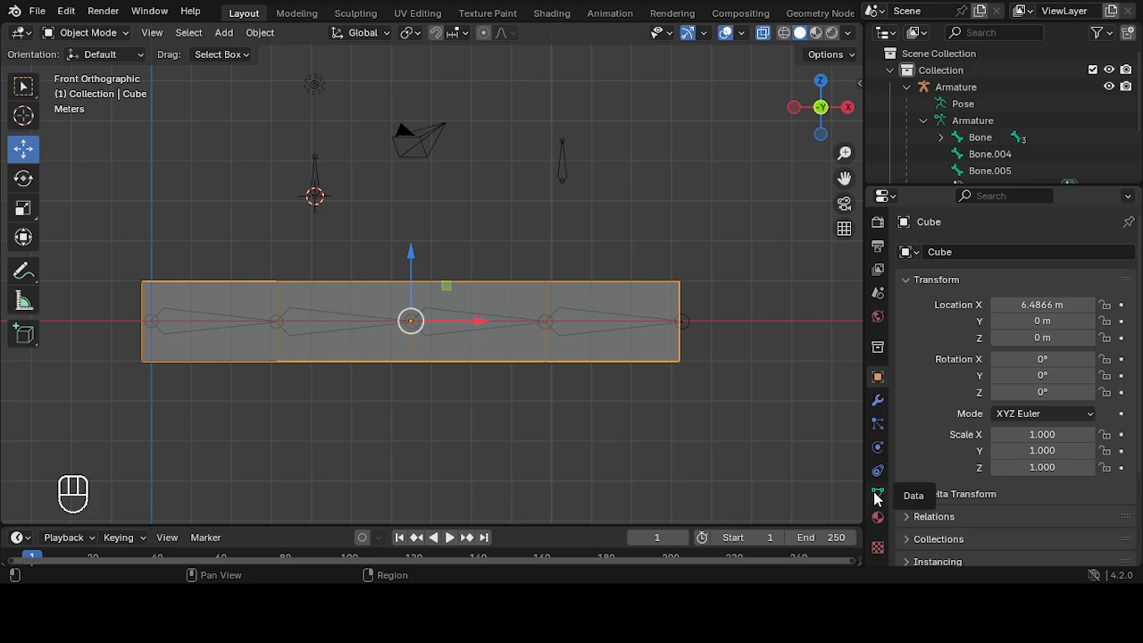
pyautogui.click(878, 495)
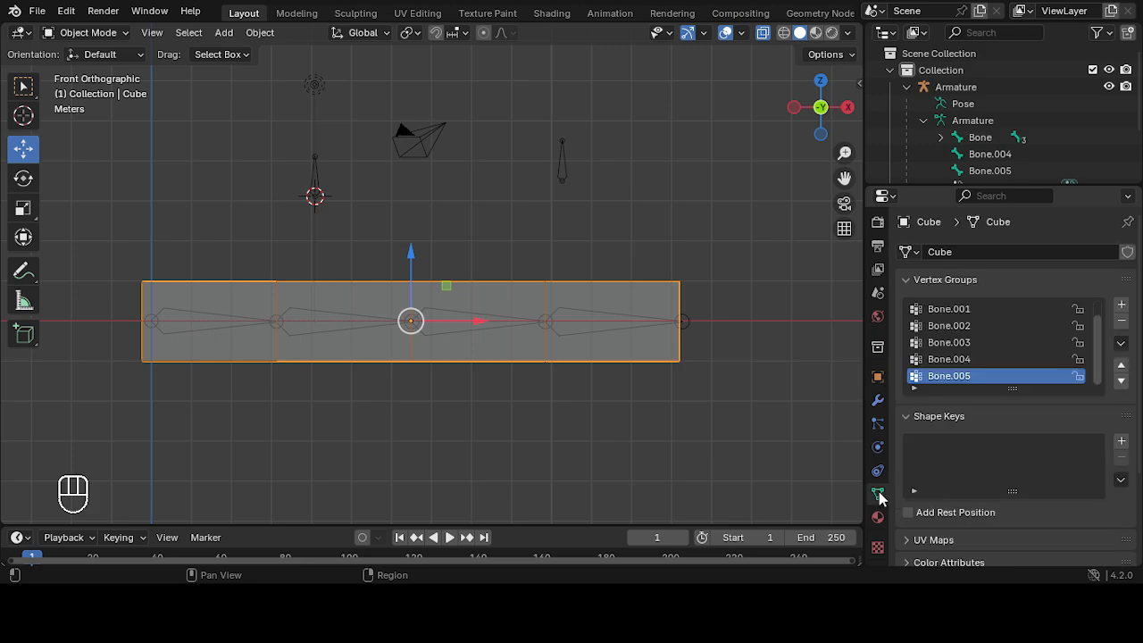
pyautogui.click(966, 309)
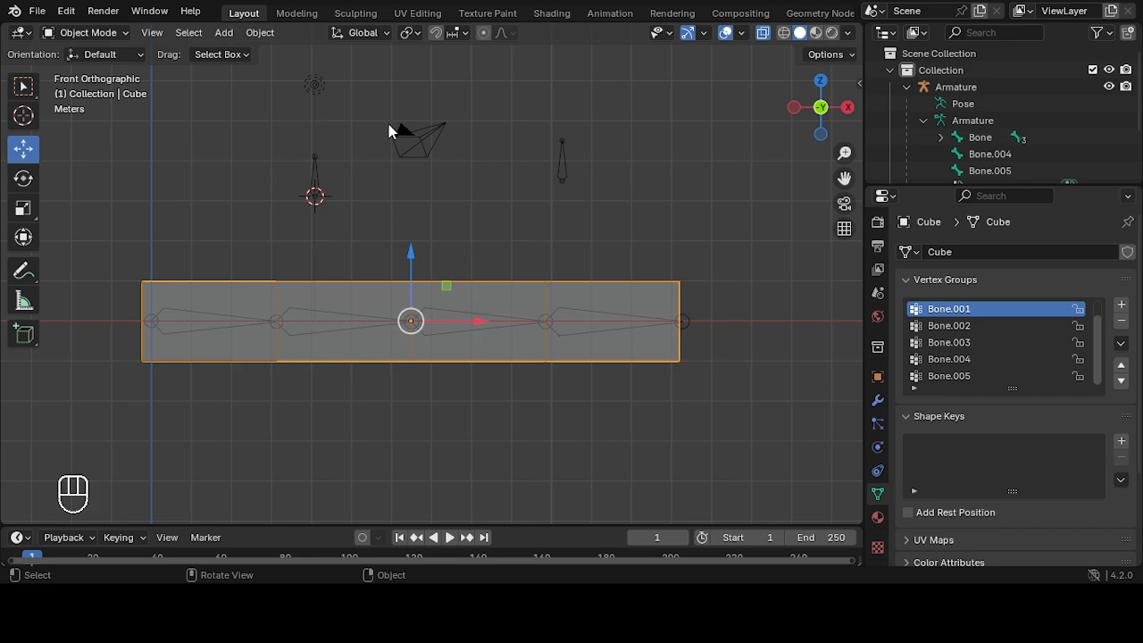
# Step: Enter Edit Mode on the bar and step through vertex groups Bone.002 to Bone.005, ending on Bone.001
pyautogui.click(89, 32)
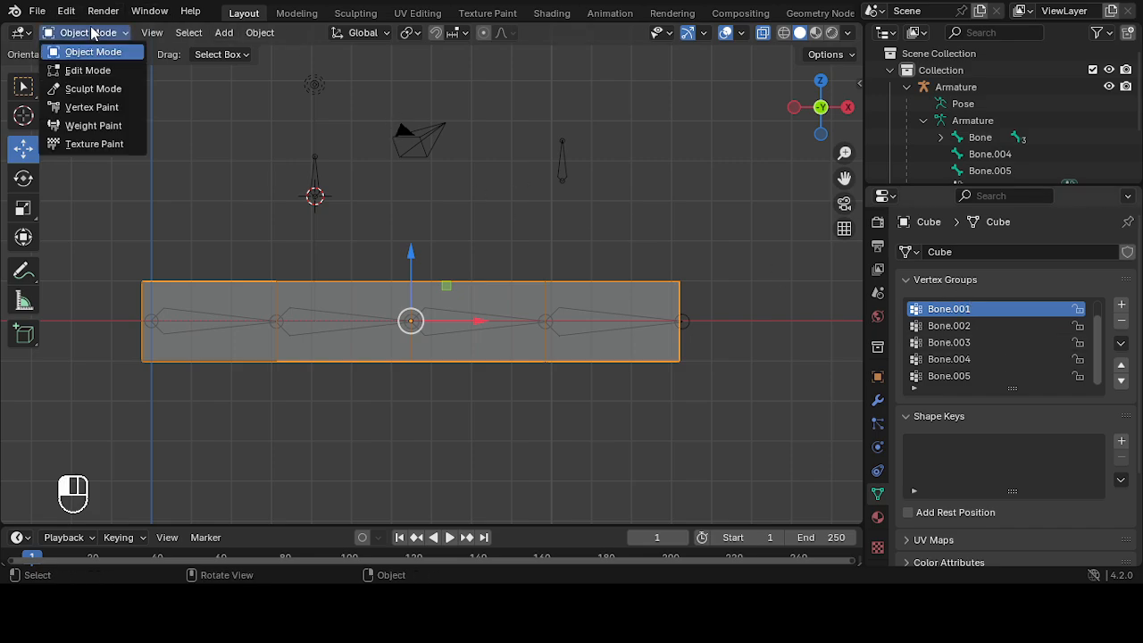
pyautogui.click(93, 70)
pyautogui.click(987, 325)
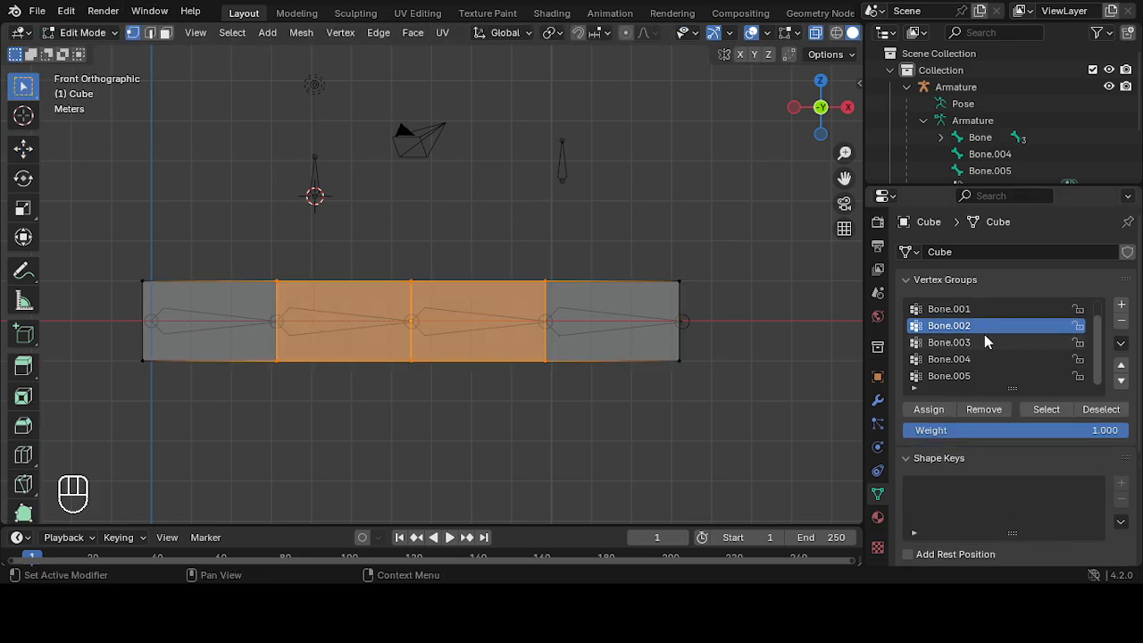
pyautogui.click(982, 341)
pyautogui.click(975, 361)
pyautogui.click(976, 376)
pyautogui.click(959, 310)
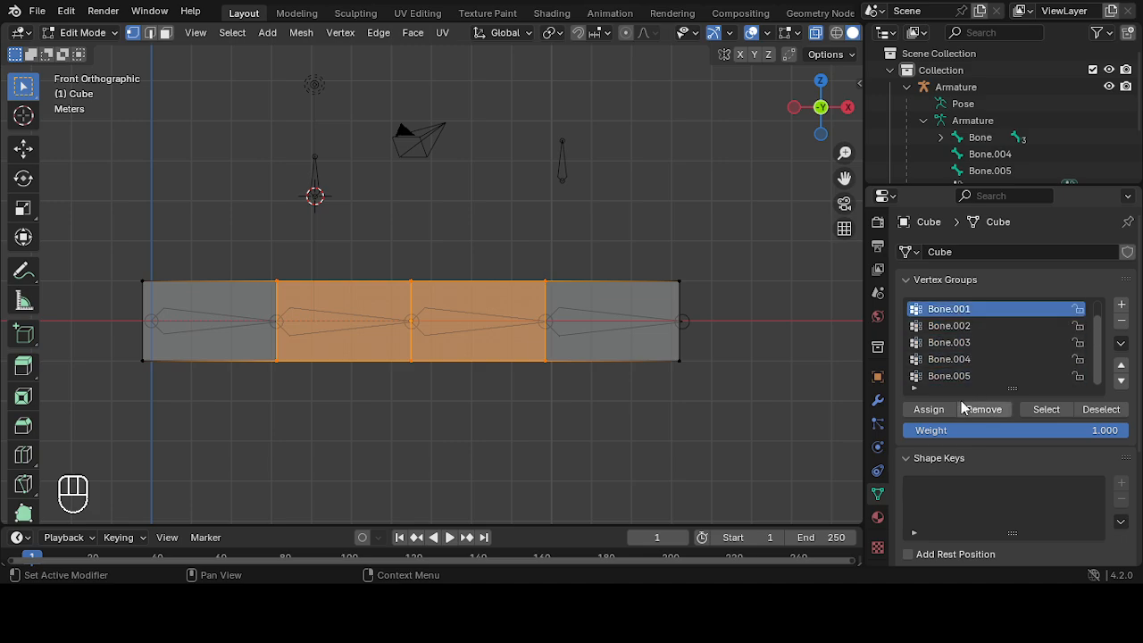
# Step: Enlarge the vertex group list and the Outliner, and expand the armature's bone hierarchy down to Bone.003
pyautogui.moveTo(1013, 389); pyautogui.dragTo(1015, 435)
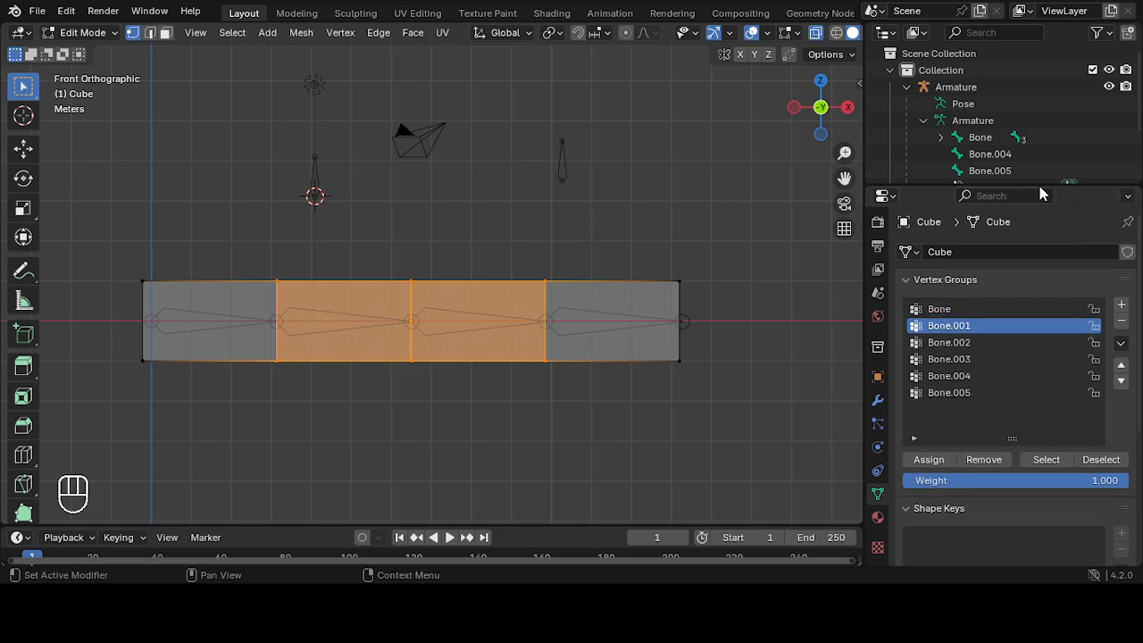
pyautogui.moveTo(1040, 187); pyautogui.dragTo(1042, 256)
pyautogui.click(941, 138)
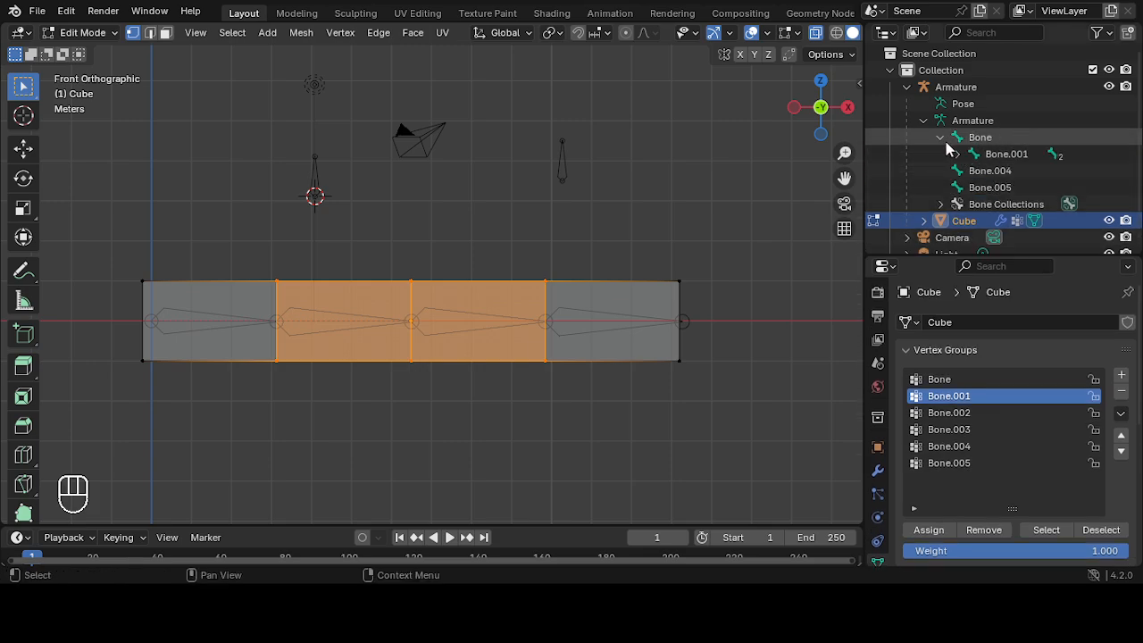
pyautogui.click(958, 155)
pyautogui.click(974, 171)
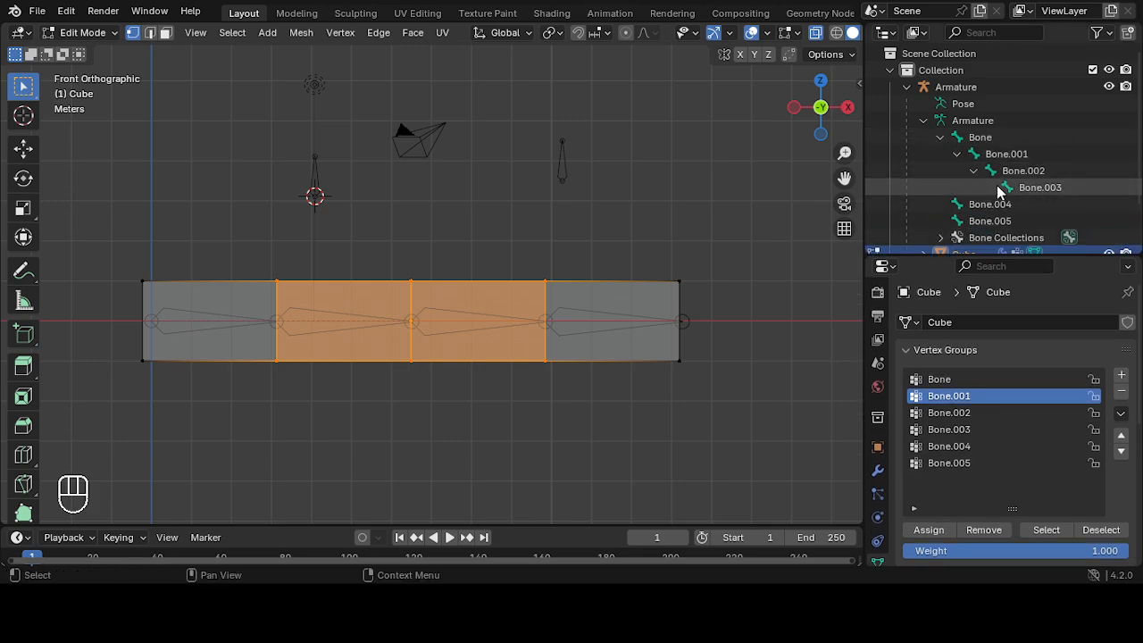
# Step: Highlight Bone, Bone.001, Bone.002 and Bone.003 in the hierarchy in turn to compare them with the vertex groups
pyautogui.click(983, 137)
pyautogui.click(1036, 153)
pyautogui.click(1071, 170)
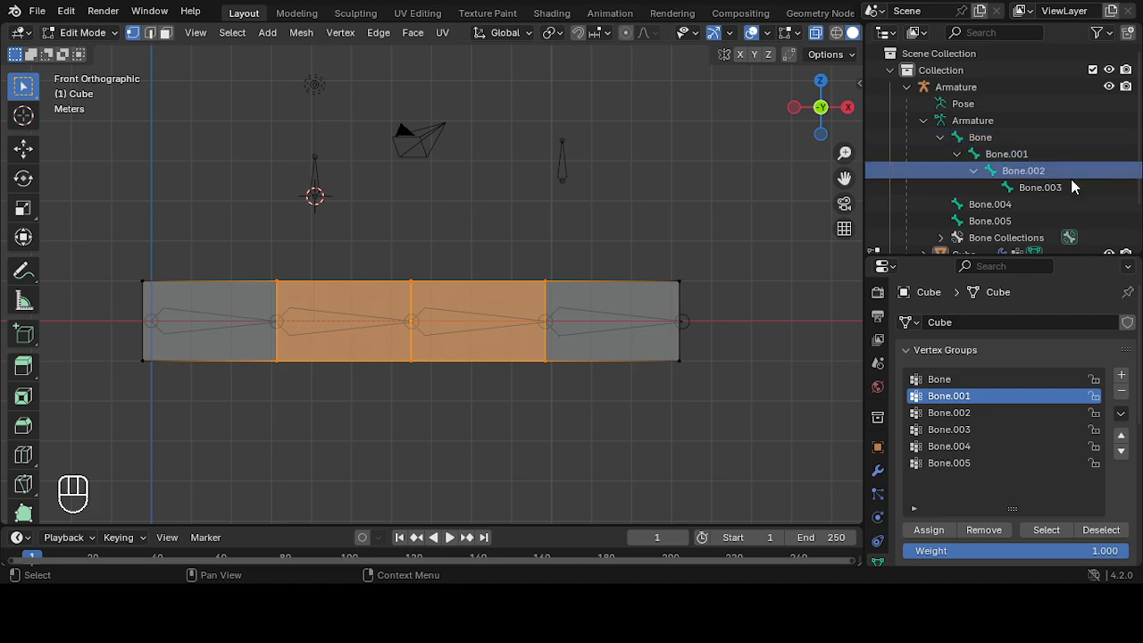
pyautogui.click(1071, 187)
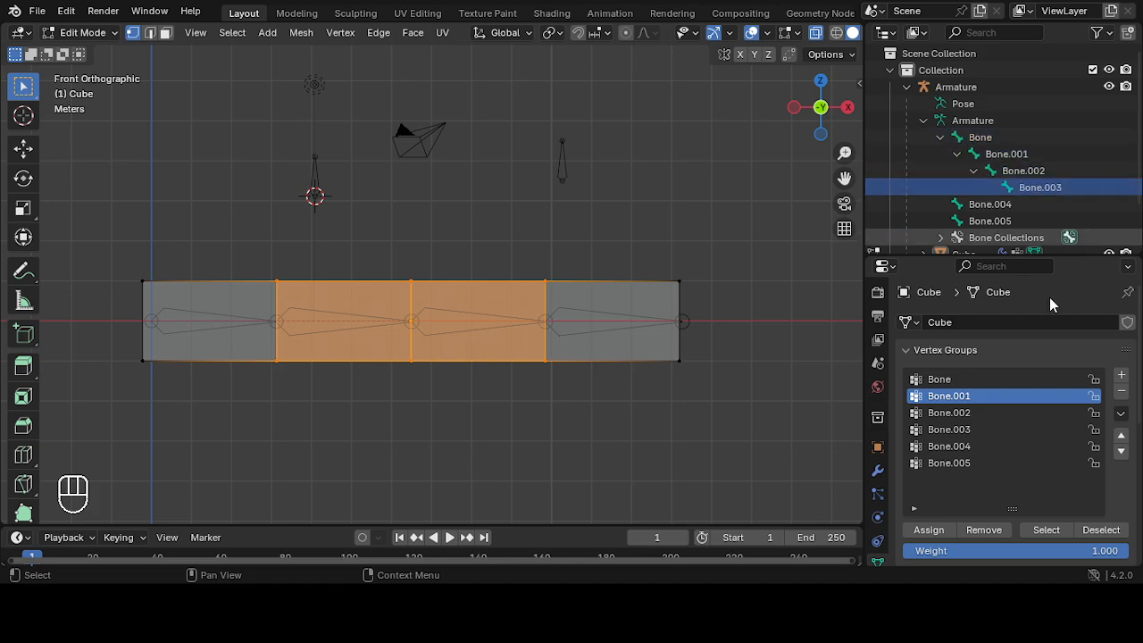
# Step: Return the bar to Object Mode, select the armature instead, and open it in Edit Mode
pyautogui.click(82, 33)
pyautogui.click(89, 52)
pyautogui.click(193, 323)
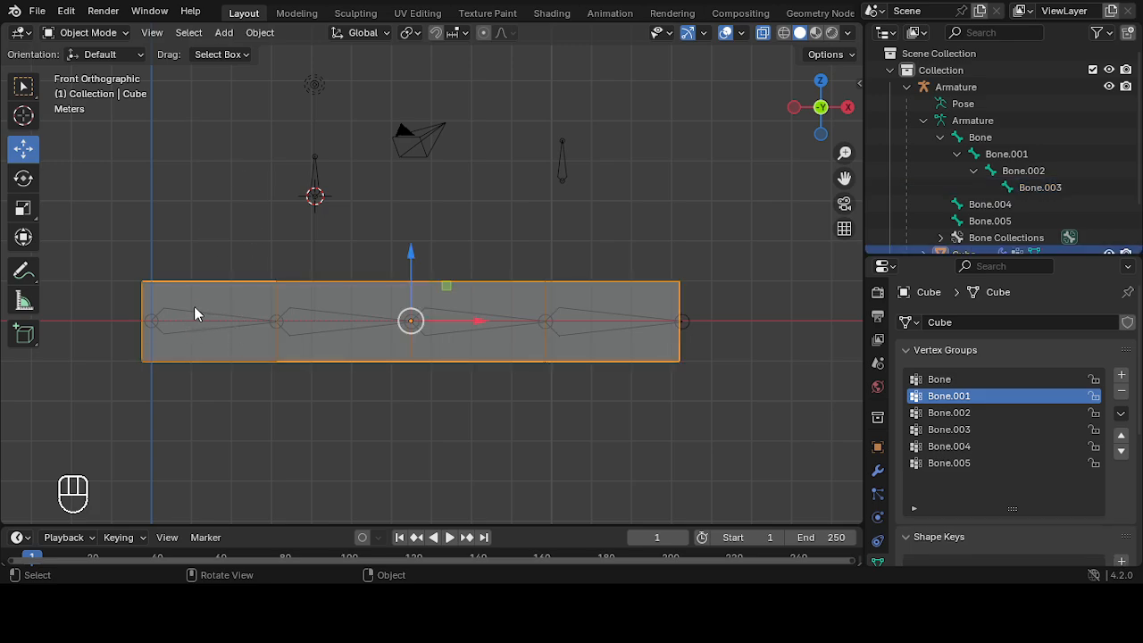
pyautogui.click(187, 316)
pyautogui.click(105, 34)
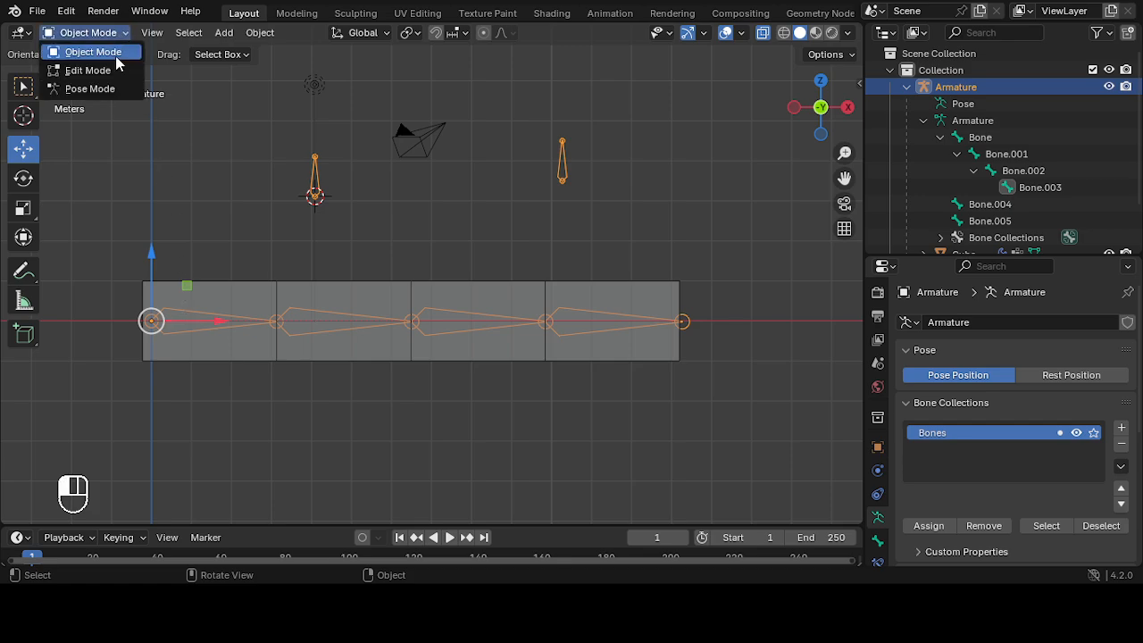
pyautogui.click(89, 69)
# Step: Highlight the chain's bones one by one from the first to Bone.003, and return the armature to Object Mode
pyautogui.click(188, 322)
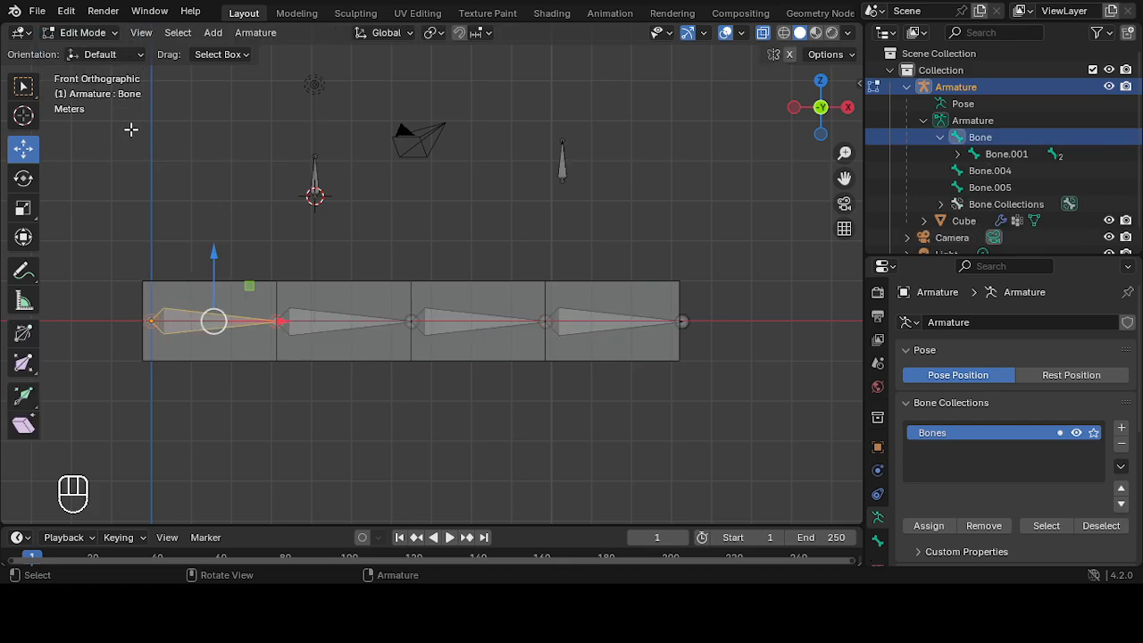
pyautogui.click(321, 324)
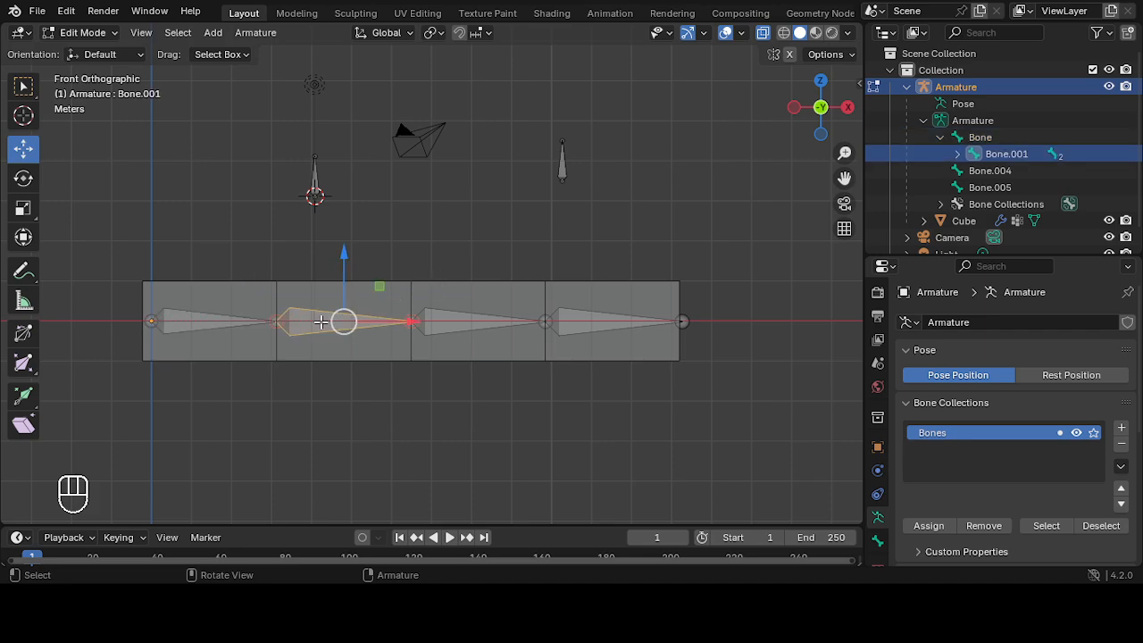
pyautogui.click(447, 324)
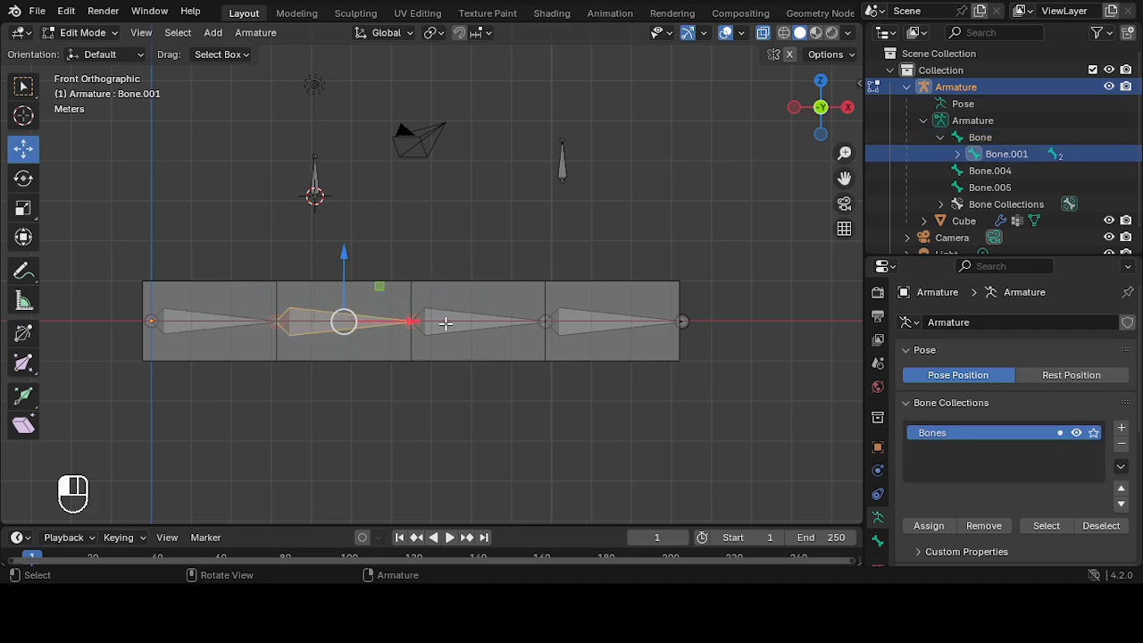
pyautogui.click(611, 325)
pyautogui.press('alt')
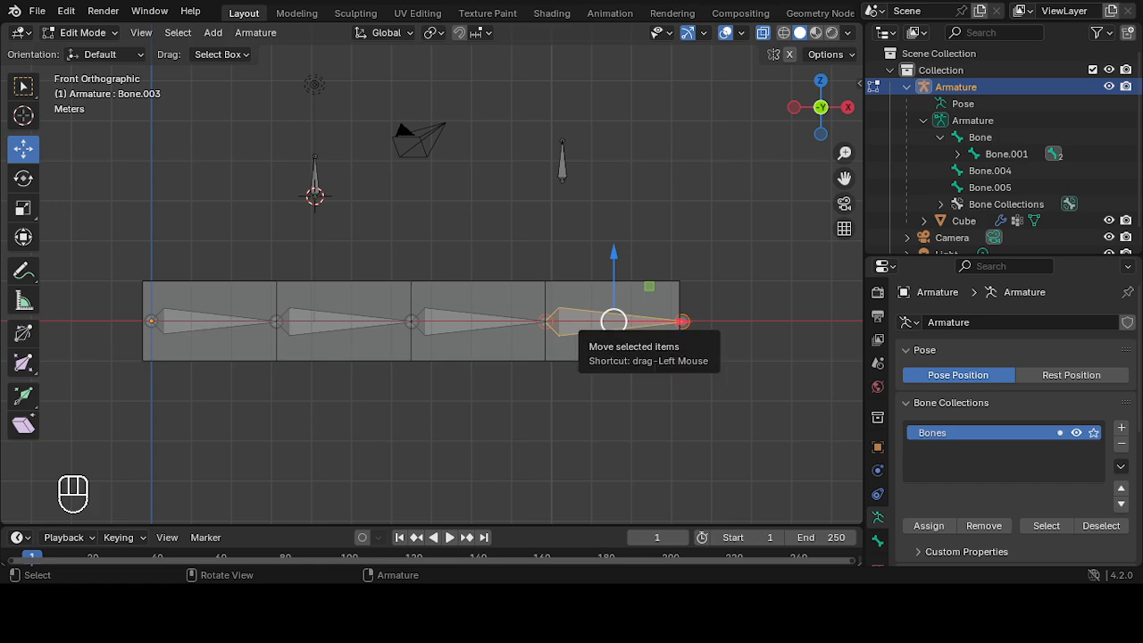
pyautogui.click(103, 31)
pyautogui.click(89, 49)
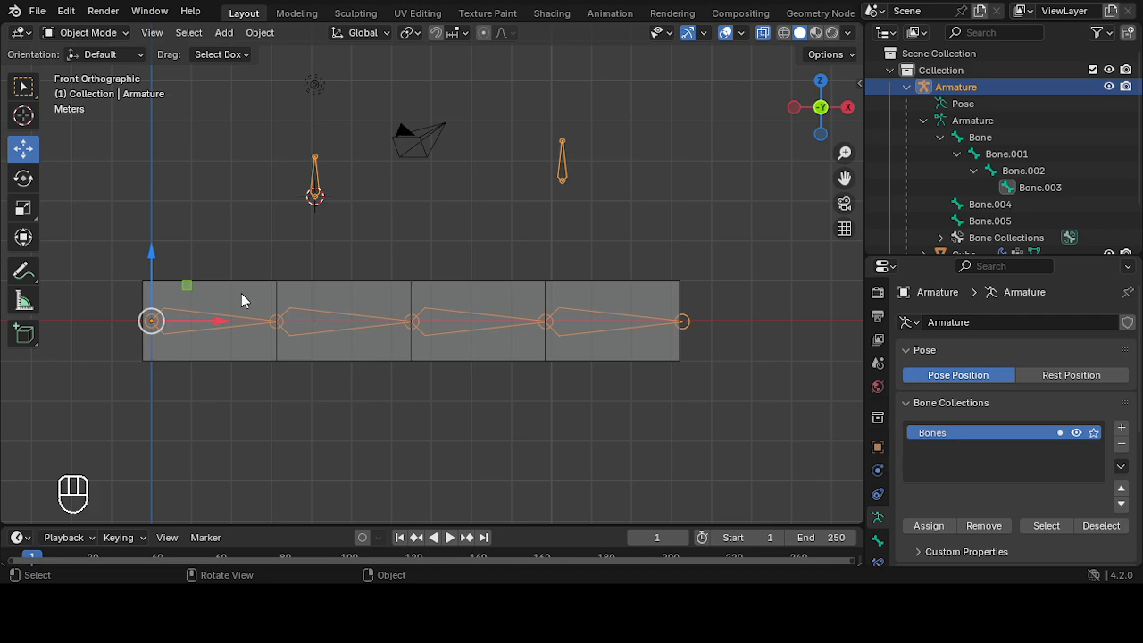
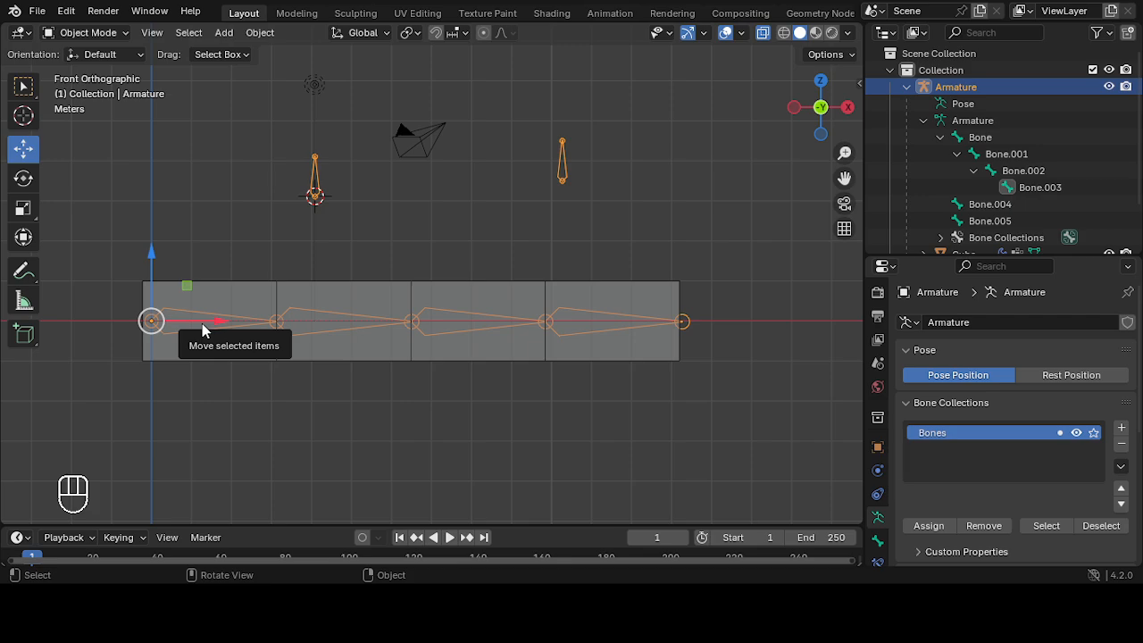
# Step: Reselect the armature and switch it to Pose Mode with Bone.003 as the active bone
pyautogui.click(761, 355)
pyautogui.scroll(1, 678, 331)
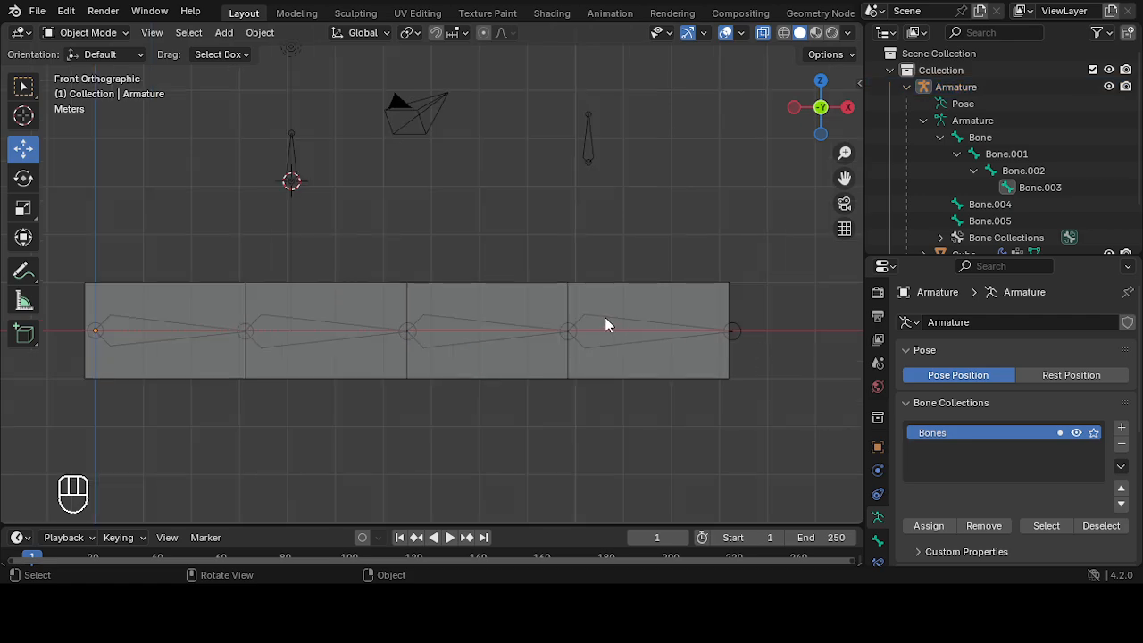
pyautogui.click(608, 319)
pyautogui.click(609, 319)
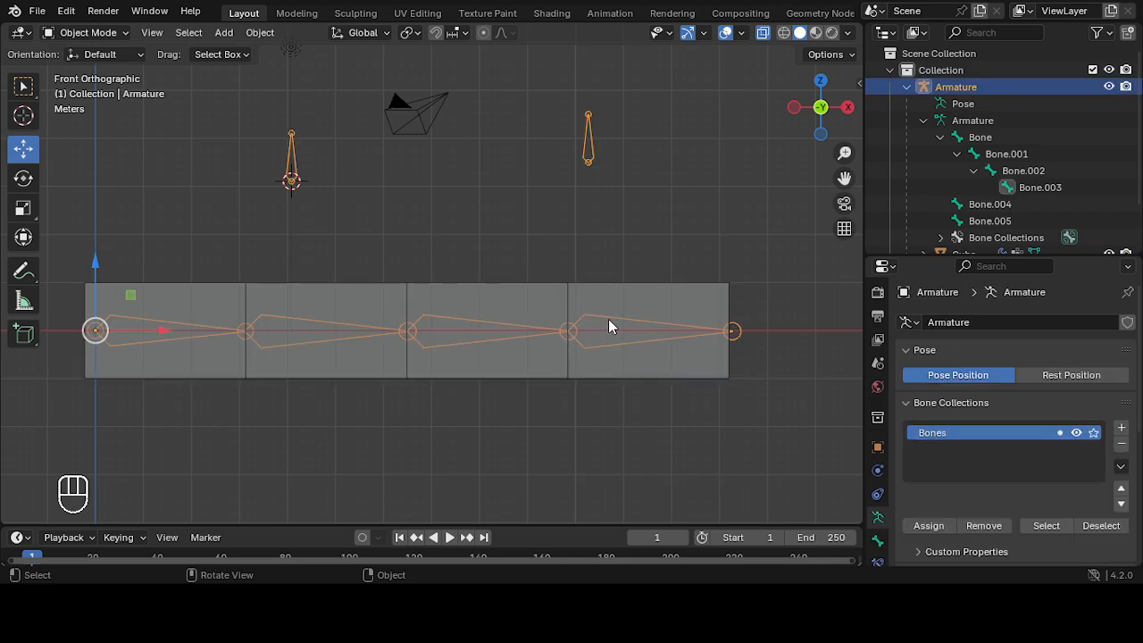
pyautogui.click(89, 33)
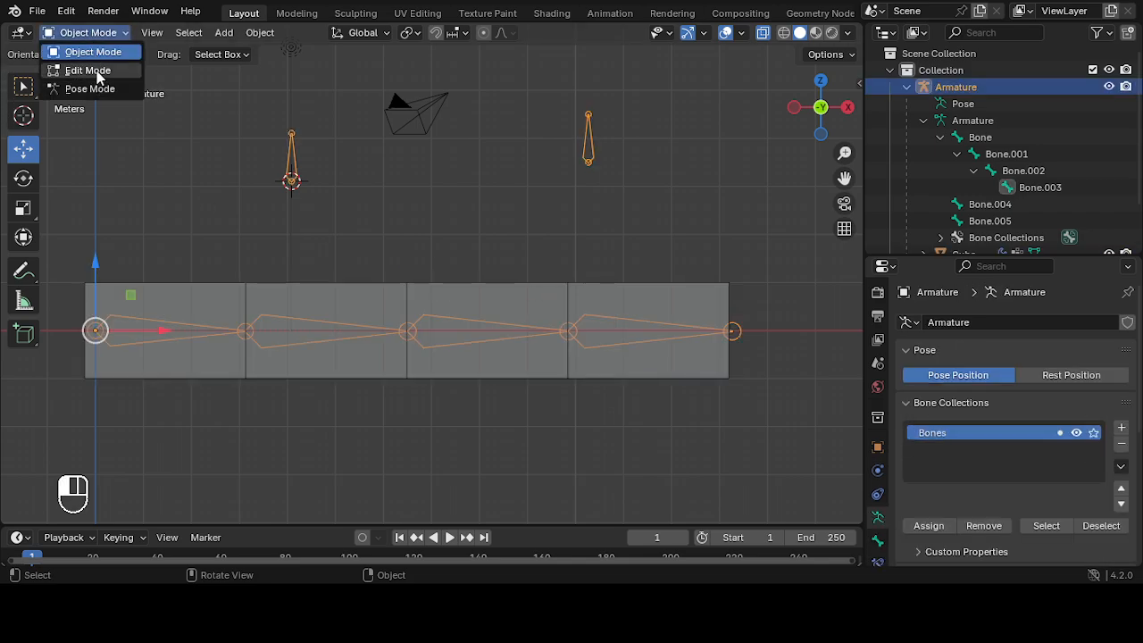
pyautogui.click(93, 69)
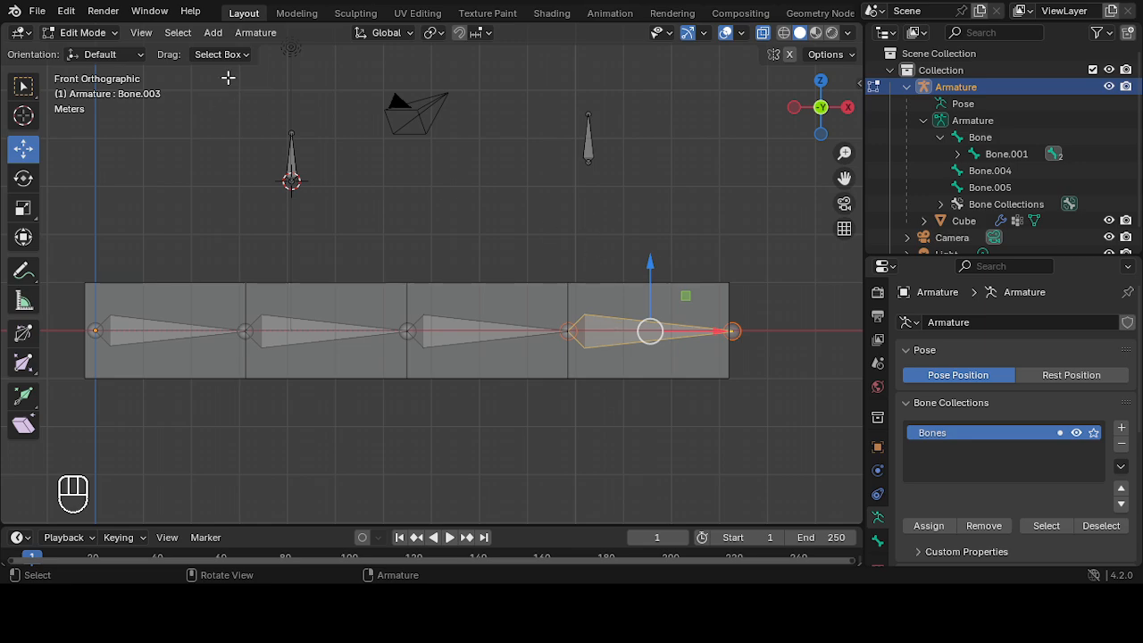
pyautogui.click(100, 33)
pyautogui.click(98, 88)
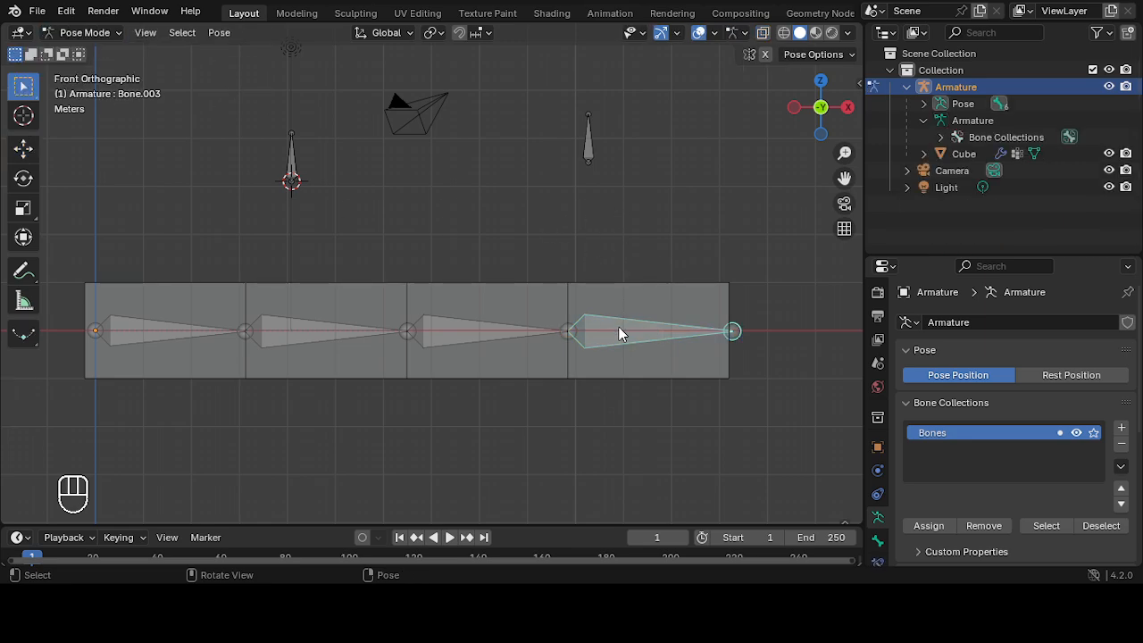
# Step: Enlarge the properties area in both directions and add an Inverse Kinematics bone constraint to Bone.003
pyautogui.scroll(-2, 625, 303)
pyautogui.click(586, 256)
pyautogui.hotkey('ctrl', 'z')
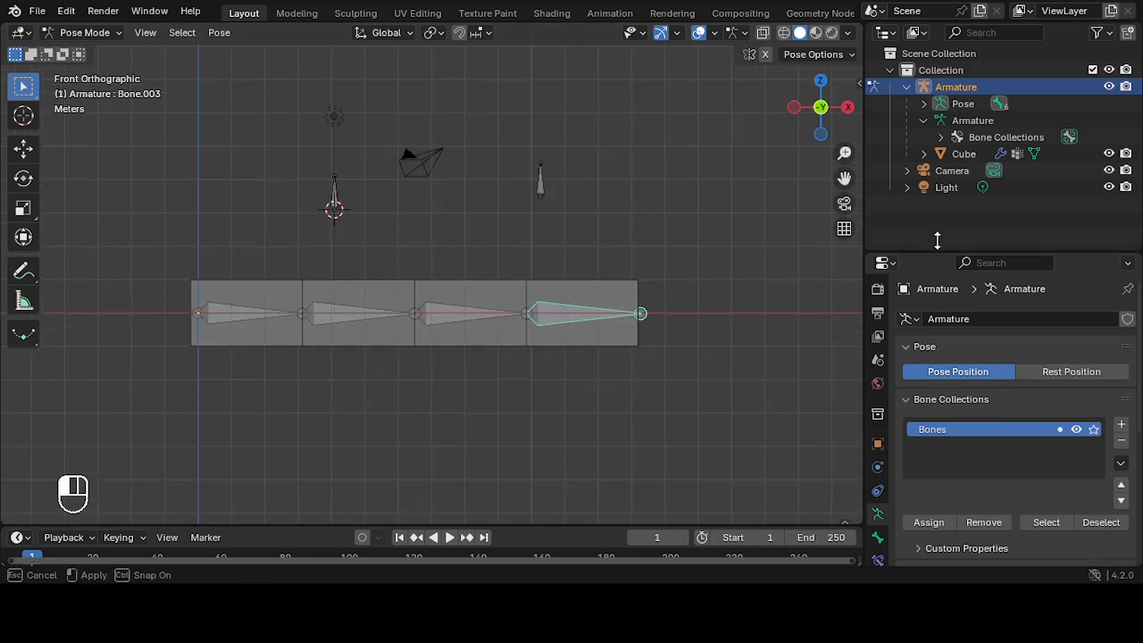
pyautogui.moveTo(937, 258); pyautogui.dragTo(937, 168)
pyautogui.moveTo(864, 342); pyautogui.dragTo(738, 342)
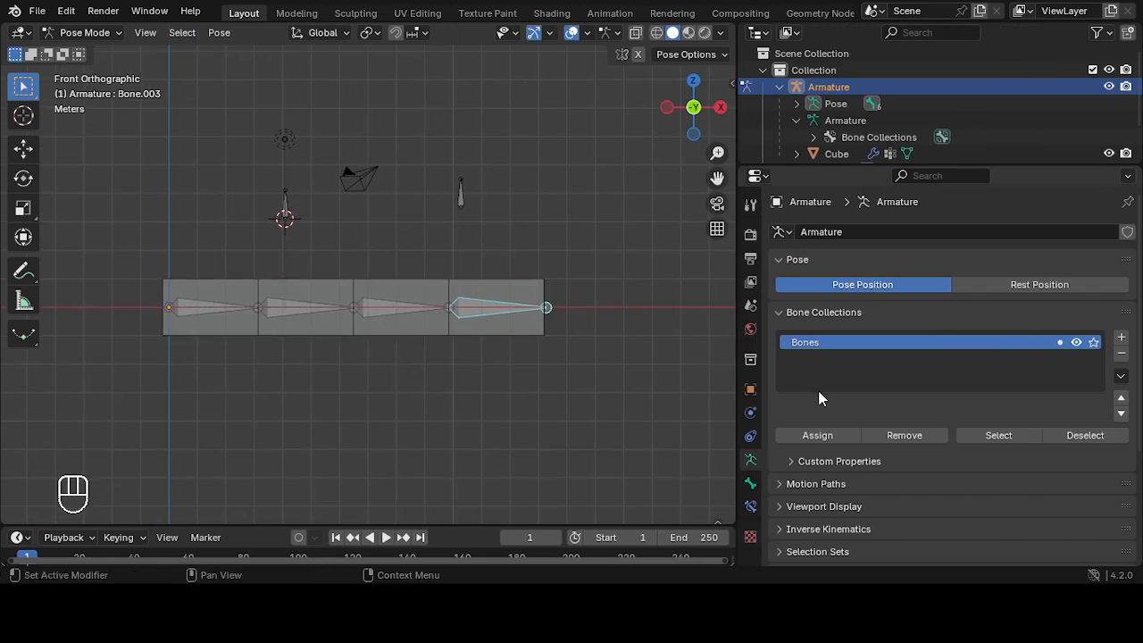
pyautogui.click(751, 508)
pyautogui.click(925, 237)
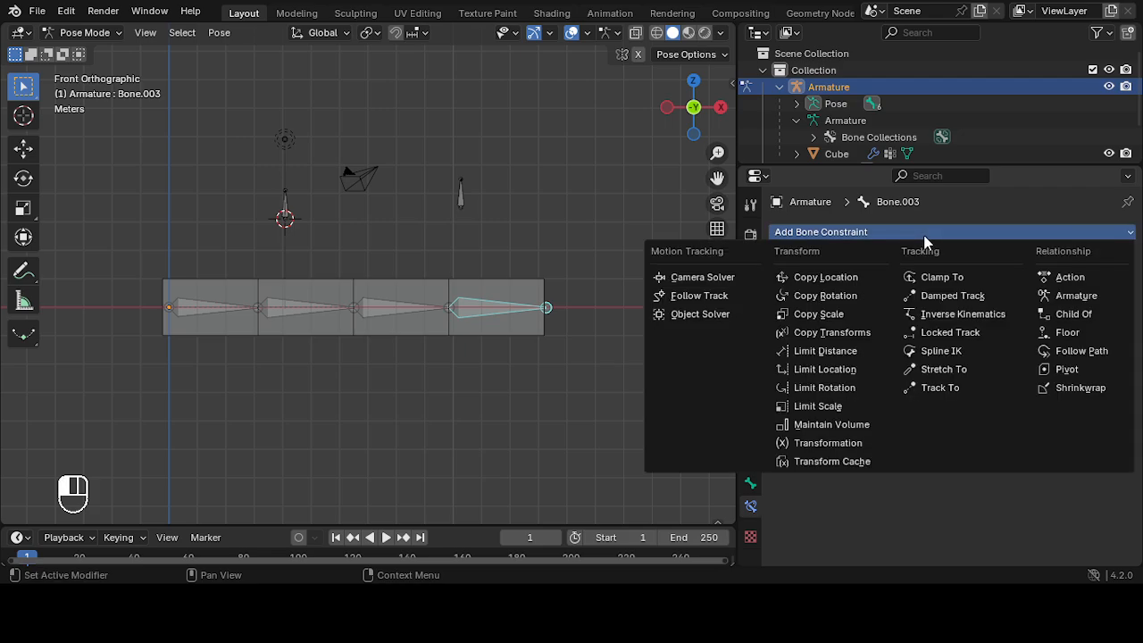
pyautogui.click(962, 314)
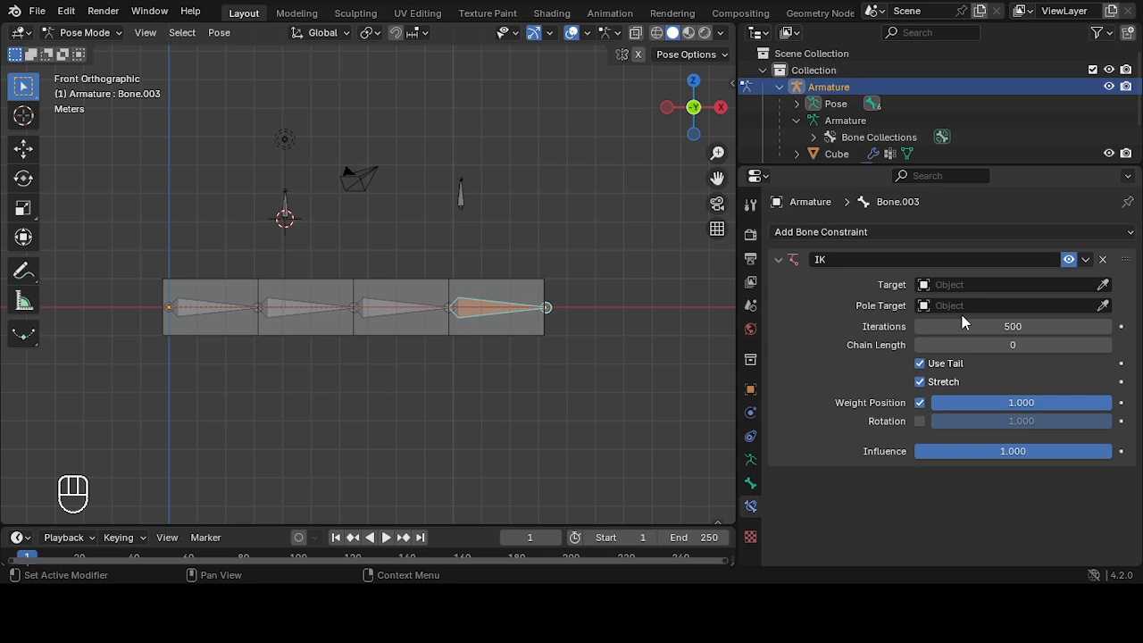
# Step: Set the IK constraint's target to Armature and its target bone to Bone.002
pyautogui.click(1103, 284)
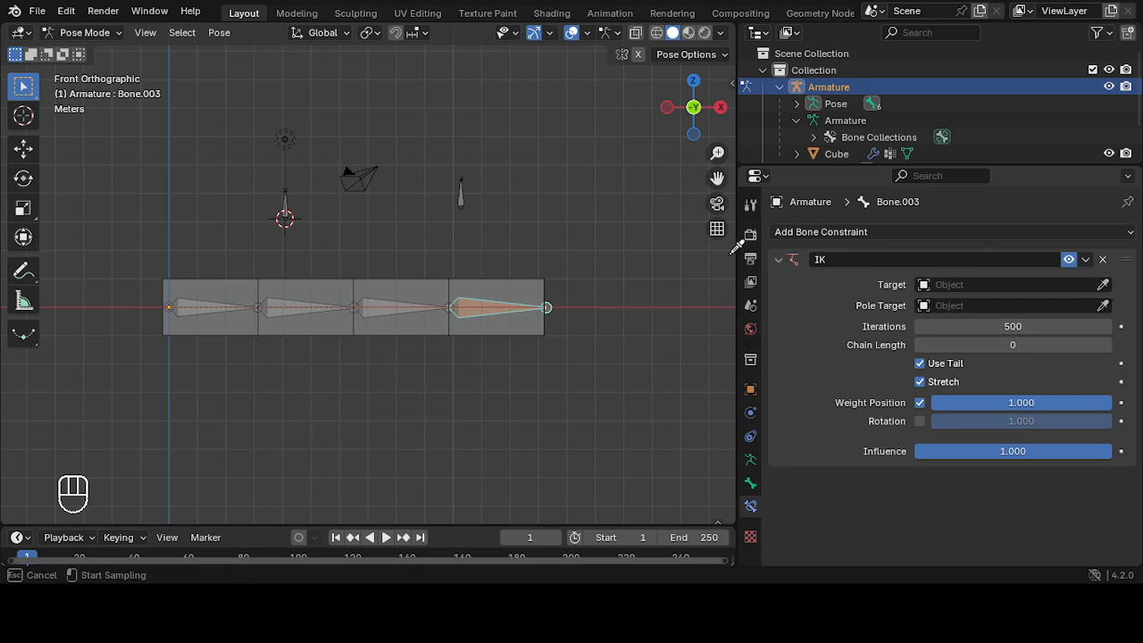
pyautogui.click(568, 302)
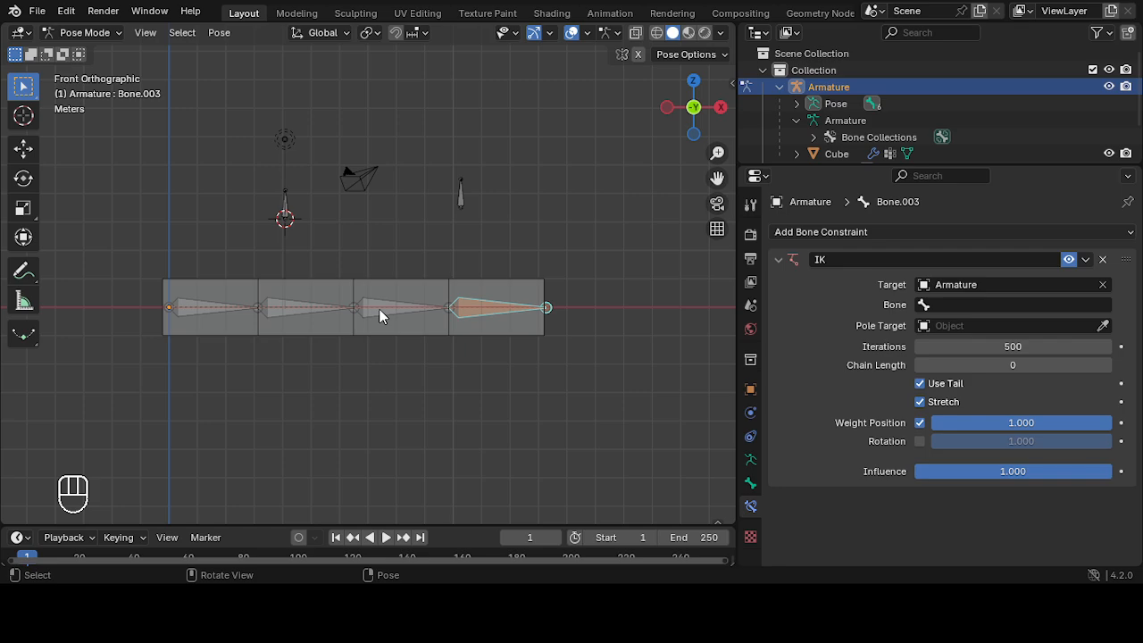
pyautogui.click(932, 308)
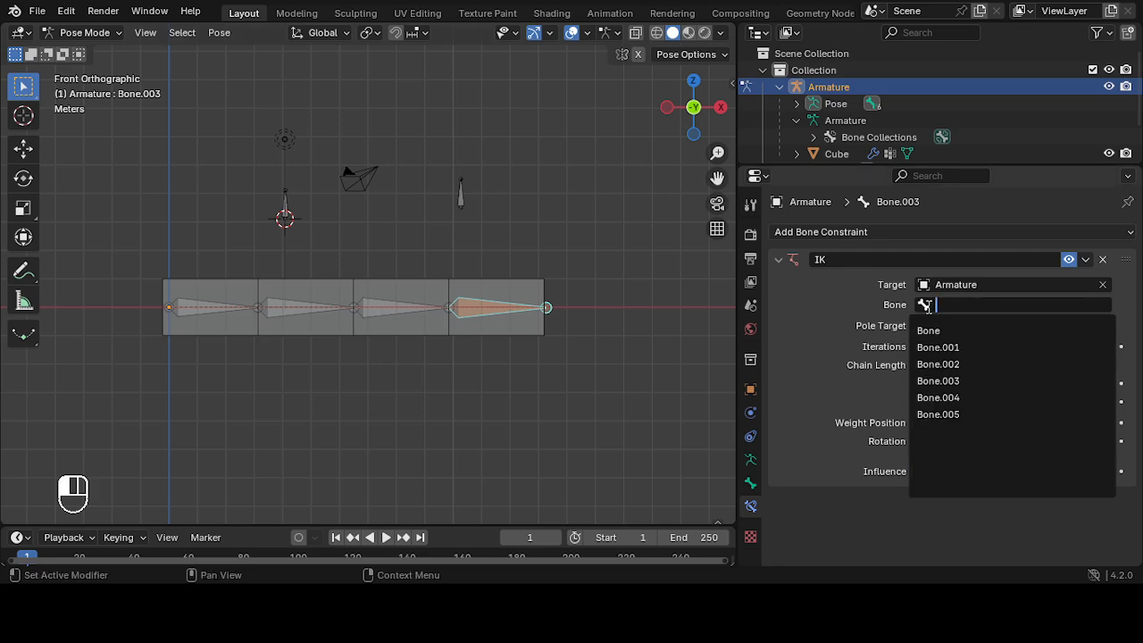
pyautogui.click(973, 362)
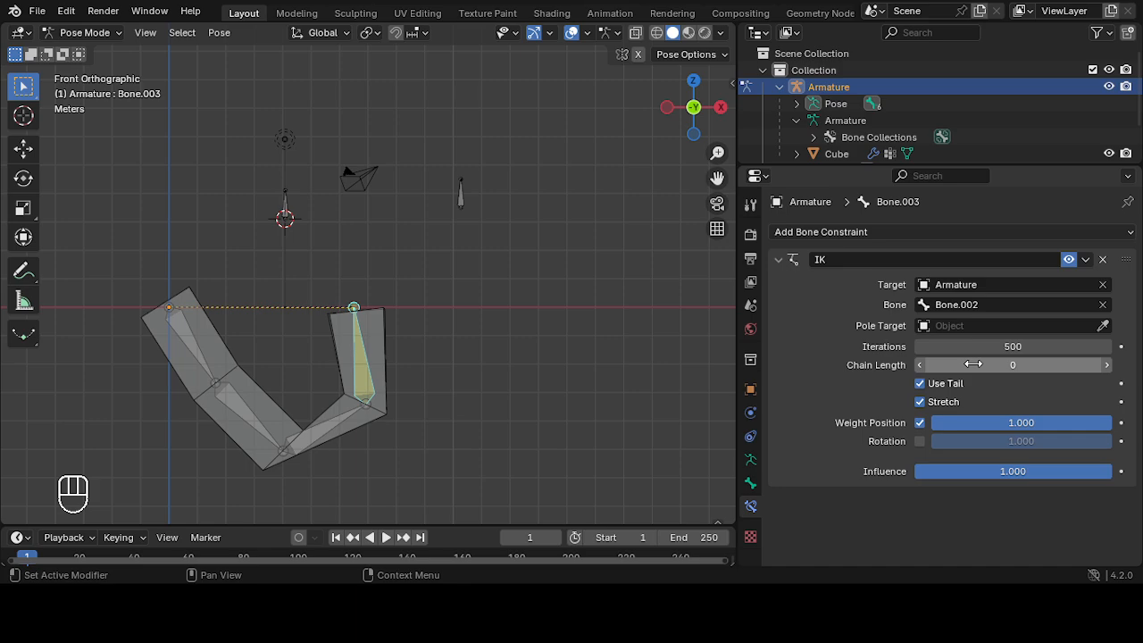
# Step: Set the IK constraint's chain length to 2, leaving its iterations at 500, and deselect the bone
pyautogui.click(1108, 348)
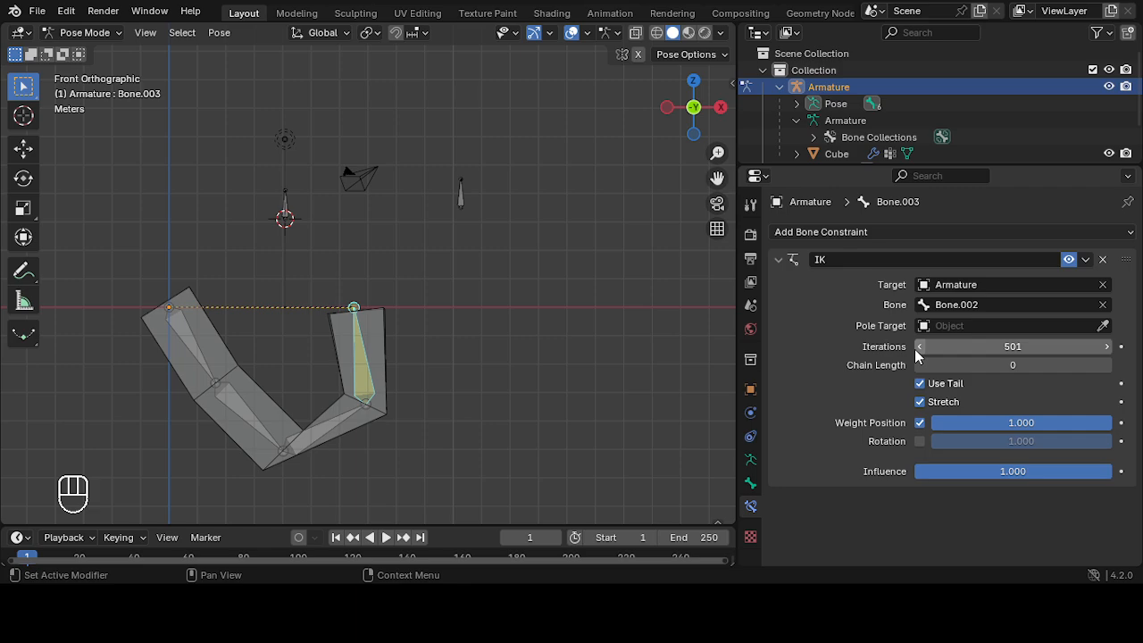
pyautogui.moveTo(984, 346); pyautogui.dragTo(981, 346)
pyautogui.click(984, 365)
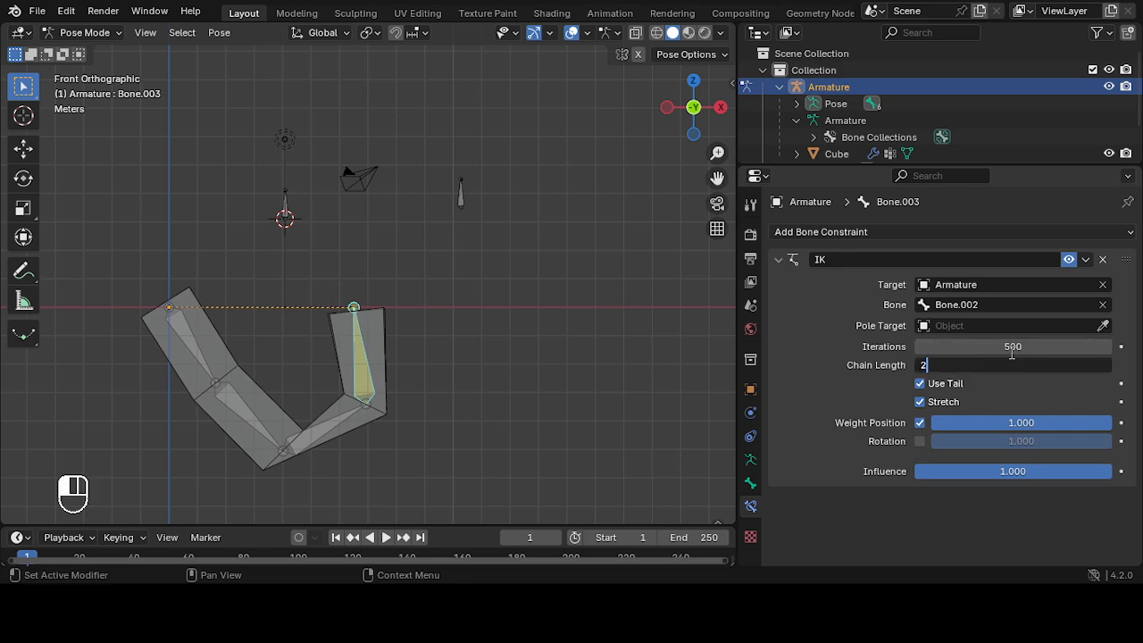
pyautogui.write('2')
pyautogui.press('Return')
pyautogui.click(574, 362)
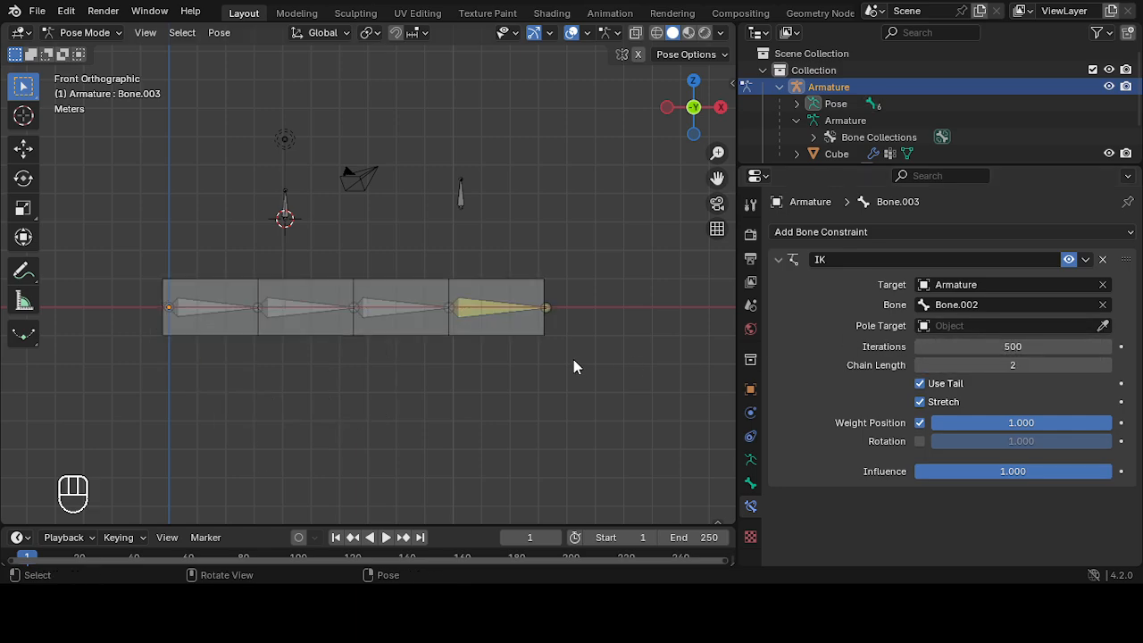
# Step: Select Bone.003, trial-move it three times to test the IK, cancelling each move, and restore the front orthographic view
pyautogui.click(495, 312)
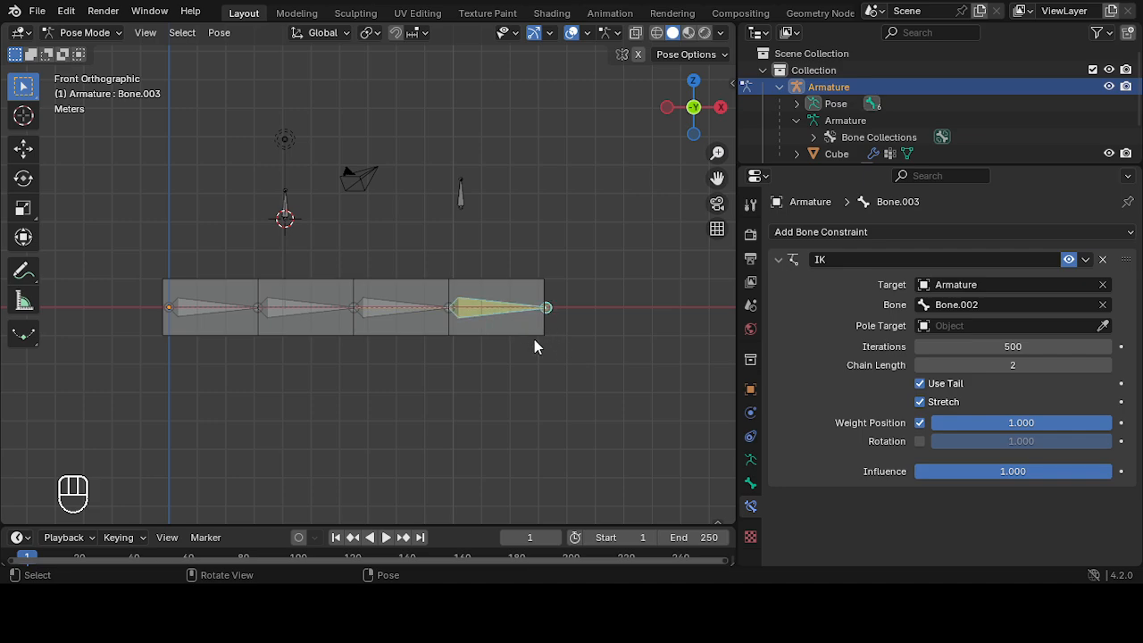
pyautogui.press('g')
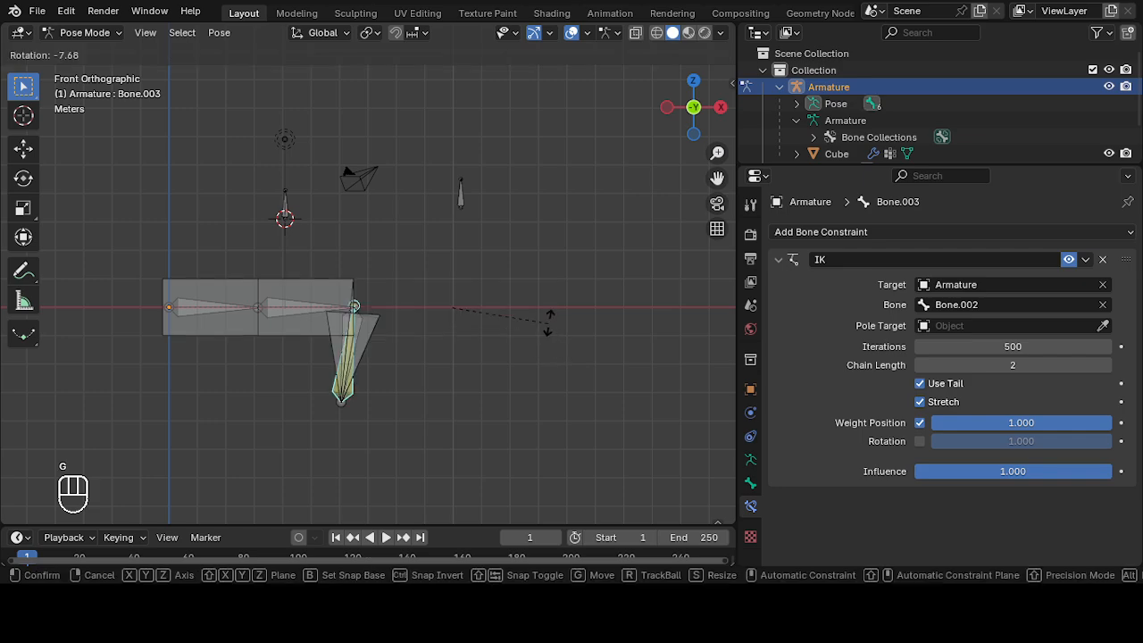
pyautogui.rightClick(591, 387)
pyautogui.press('g')
pyautogui.rightClick(536, 384)
pyautogui.moveTo(535, 384)
pyautogui.mouseDown(button='middle')
pyautogui.moveTo(543, 371)
pyautogui.moveTo(522, 380)
pyautogui.mouseUp(button='middle')
pyautogui.press('g')
pyautogui.rightClick(518, 382)
pyautogui.press('KP_1')
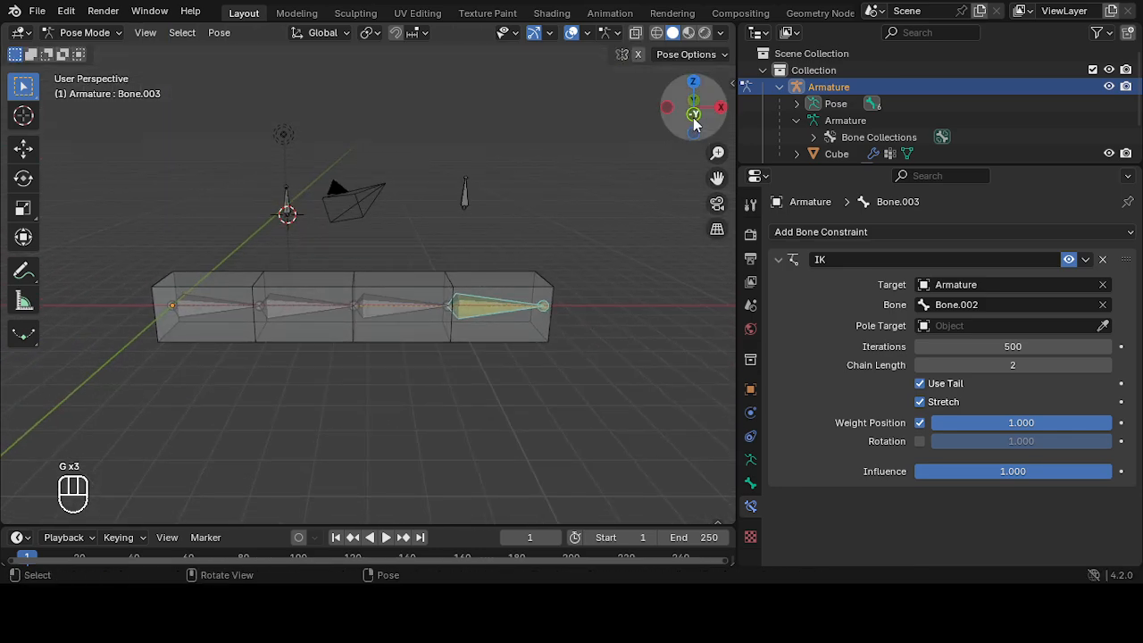
pyautogui.press('KP_5')
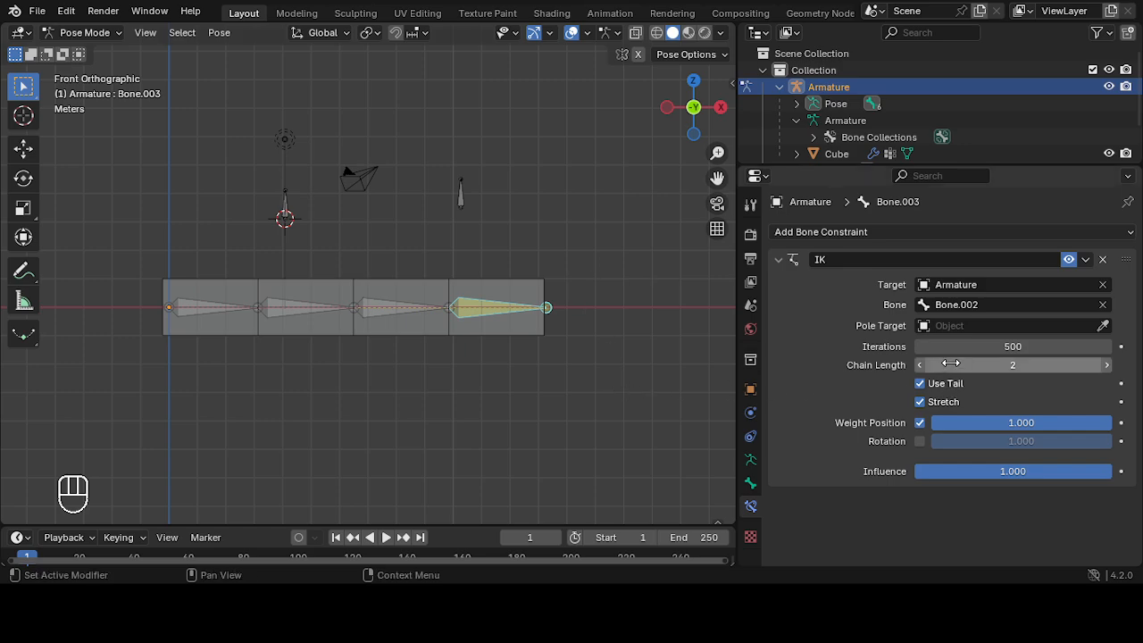
# Step: Set the IK constraint's iterations to 0
pyautogui.click(979, 346)
pyautogui.write('0')
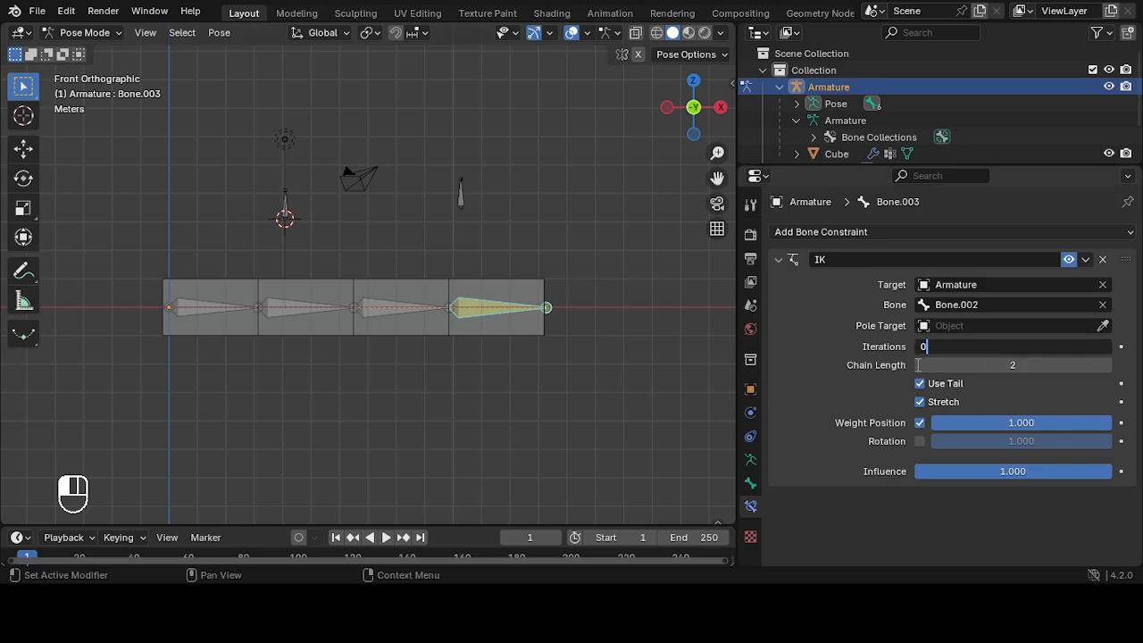
pyautogui.press('Return')
# Step: Test how Bone.003 bends the bar with zero iterations through repeated trial moves, cancelling each one
pyautogui.press('g')
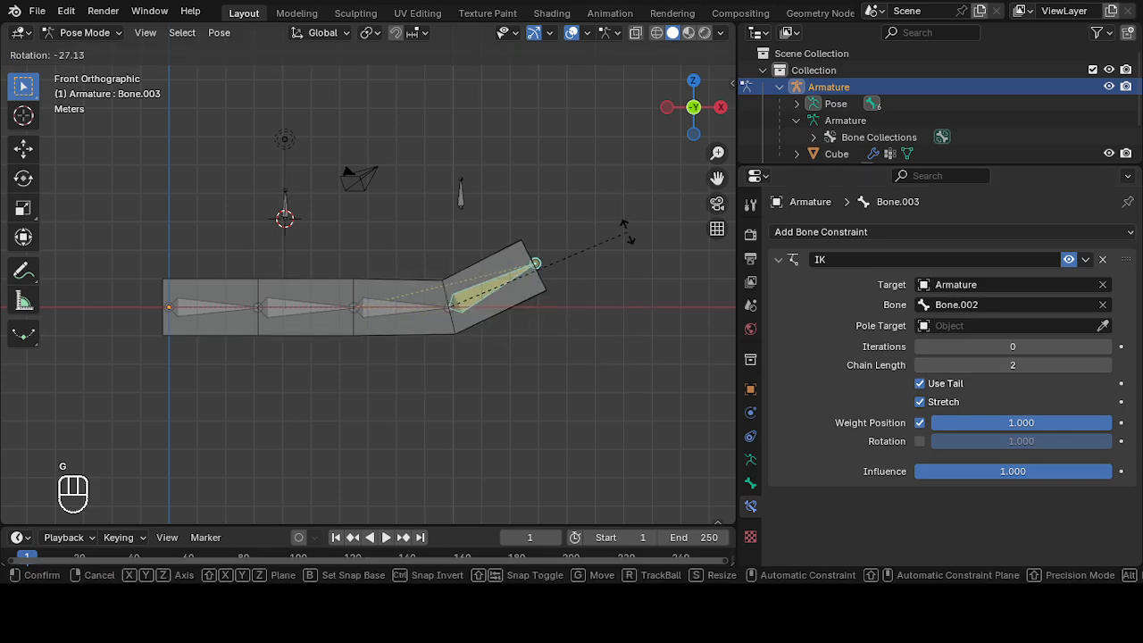
pyautogui.press('Escape')
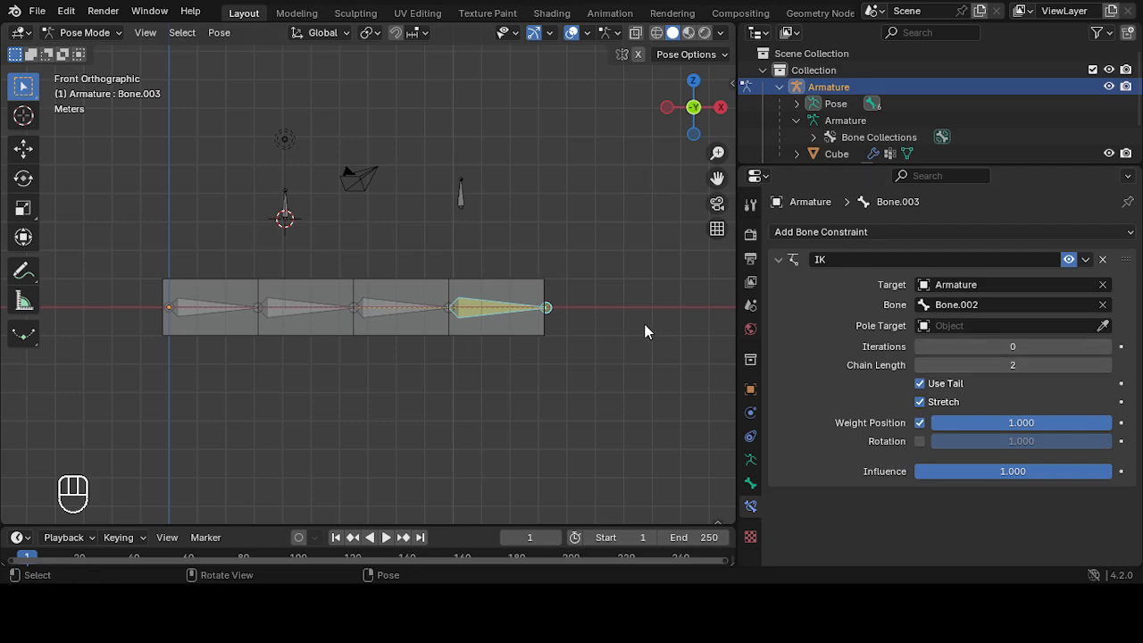
pyautogui.press('g')
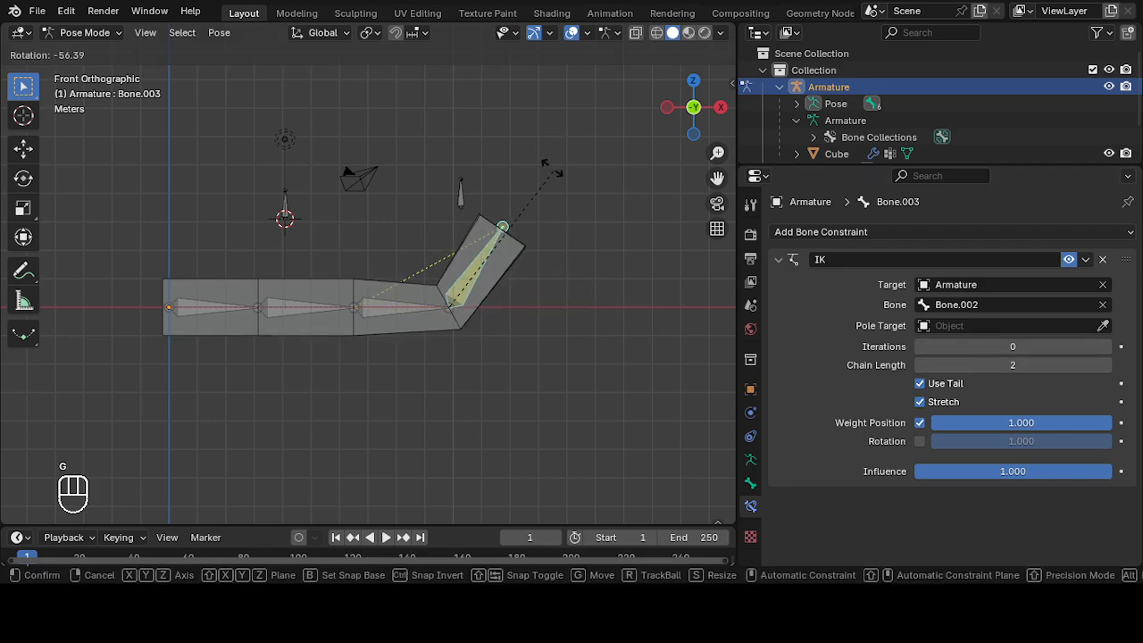
pyautogui.rightClick(561, 334)
pyautogui.press('g')
pyautogui.rightClick(551, 202)
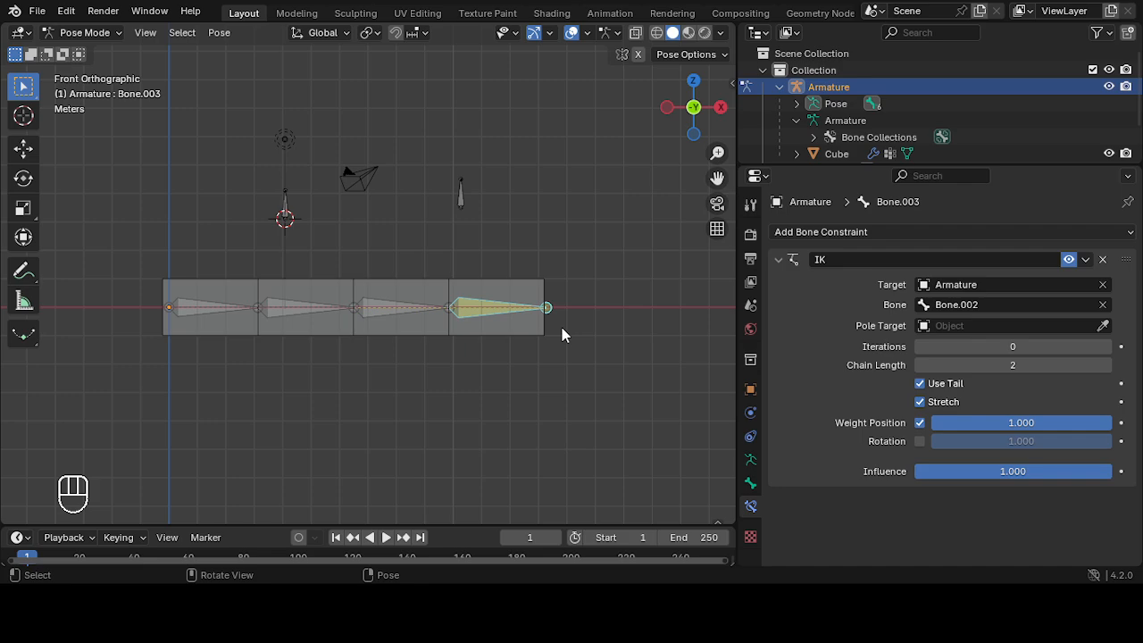
# Step: Set the IK constraint's chain length to 3
pyautogui.click(1108, 365)
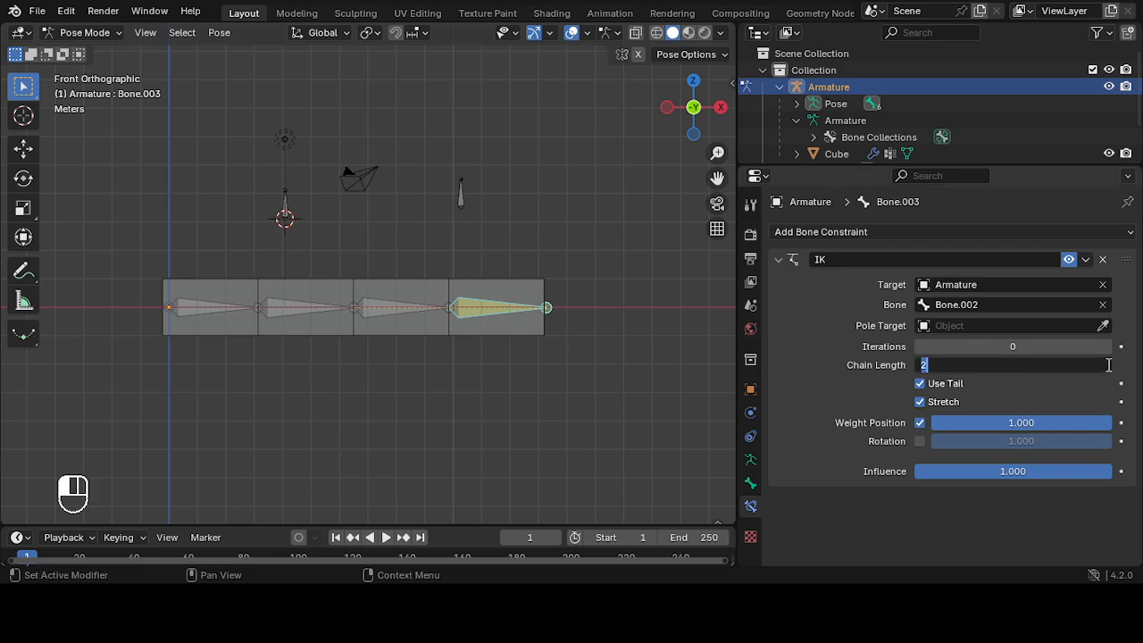
pyautogui.write('4')
pyautogui.press('Return')
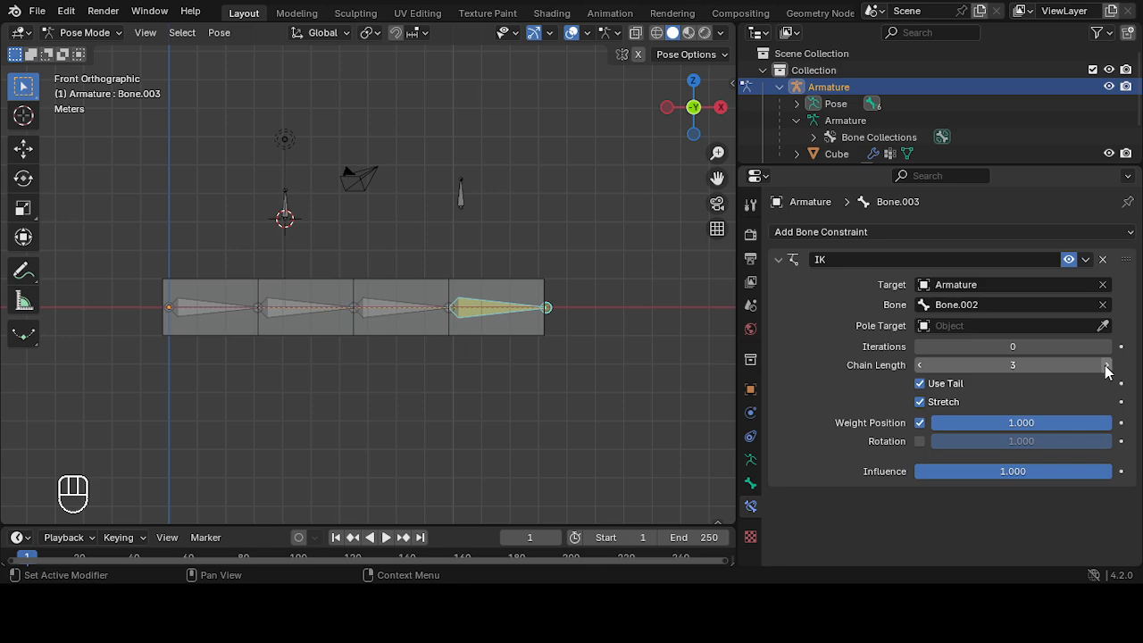
# Step: Set the IK chain length to 4 and trial-move Bone.003 to test the bending, cancelling each move
pyautogui.press('g')
pyautogui.rightClick(610, 325)
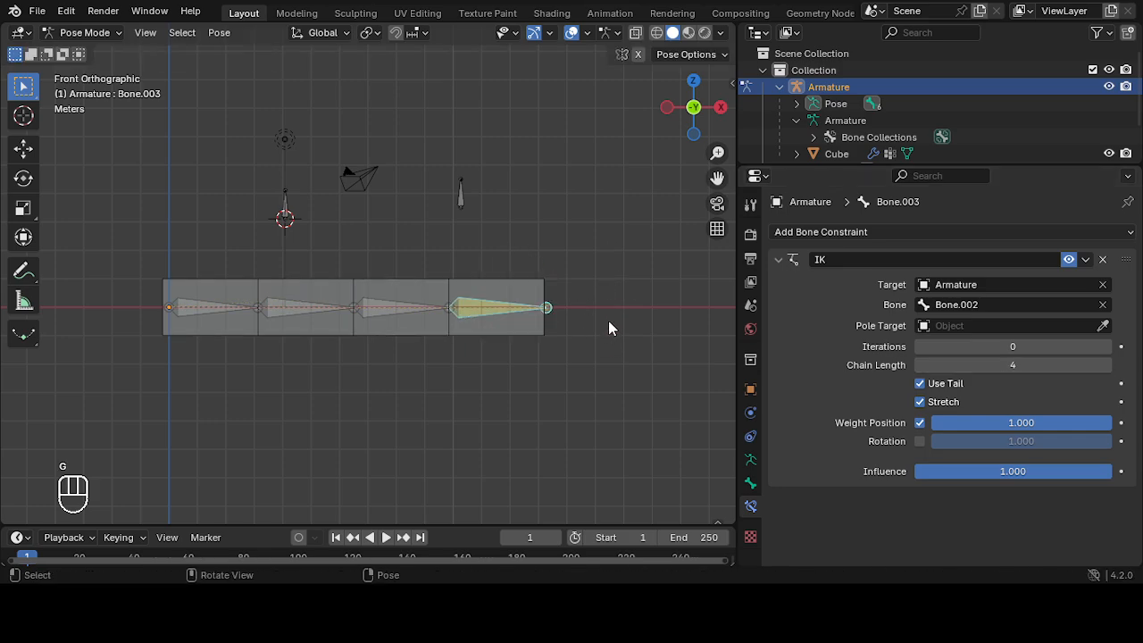
pyautogui.press('g')
pyautogui.rightClick(551, 317)
# Step: Set the IK iterations to 5 and test the chain with a trial move of Bone.003, cancelling it
pyautogui.click(1108, 346)
pyautogui.click(1107, 347)
pyautogui.click(1108, 347)
pyautogui.press('g')
pyautogui.rightClick(527, 221)
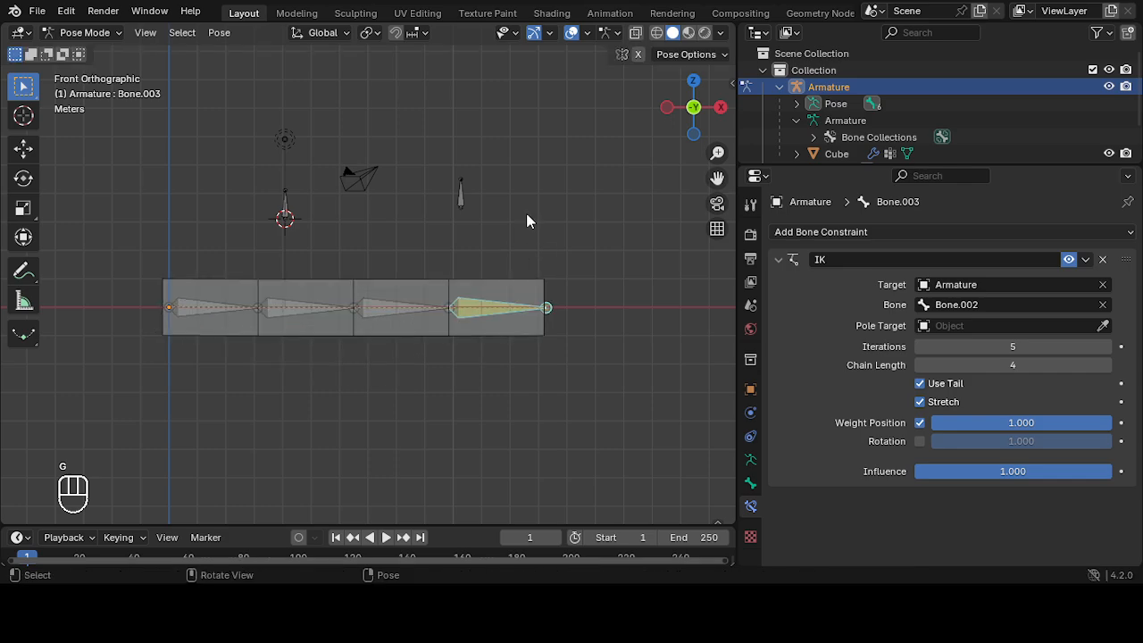
# Step: Set the IK iterations to 12 and trial-move Bone.003 twice, cancelling both moves
pyautogui.click(1109, 346)
pyautogui.click(1109, 347)
pyautogui.click(1110, 347)
pyautogui.click(1109, 347)
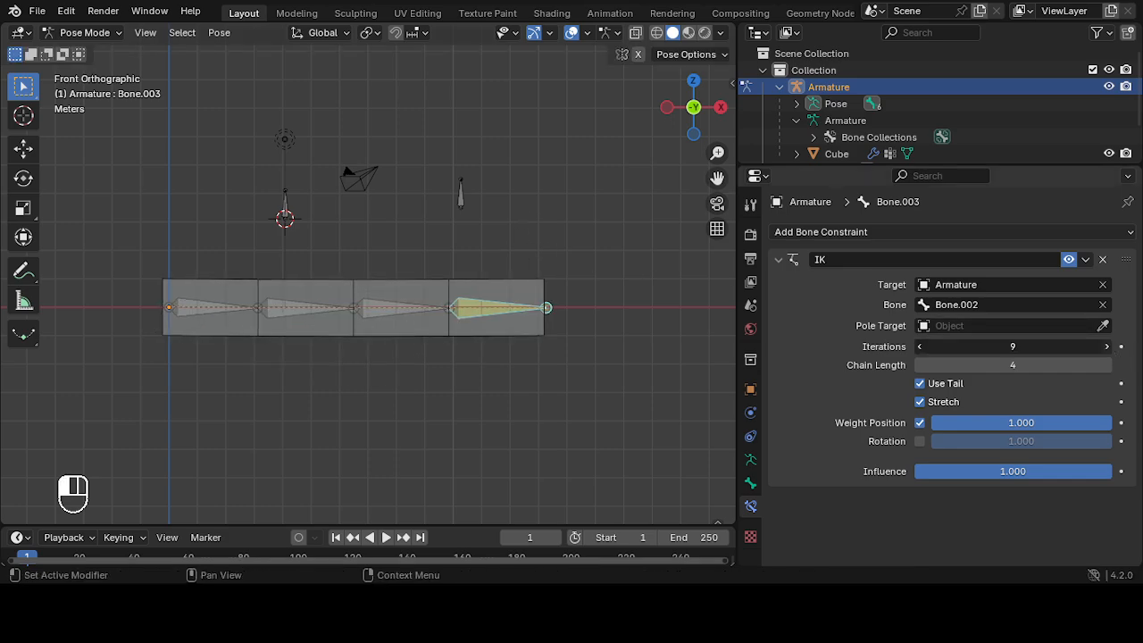
pyautogui.click(1108, 346)
pyautogui.click(1107, 347)
pyautogui.click(1108, 347)
pyautogui.press('g')
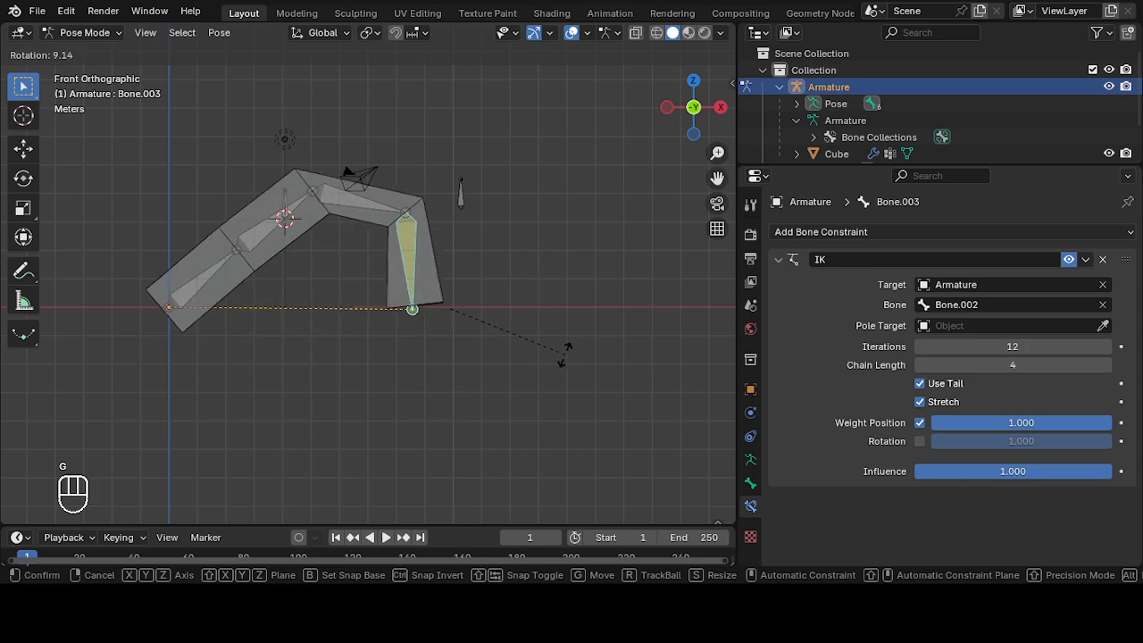
pyautogui.rightClick(564, 348)
pyautogui.press('g')
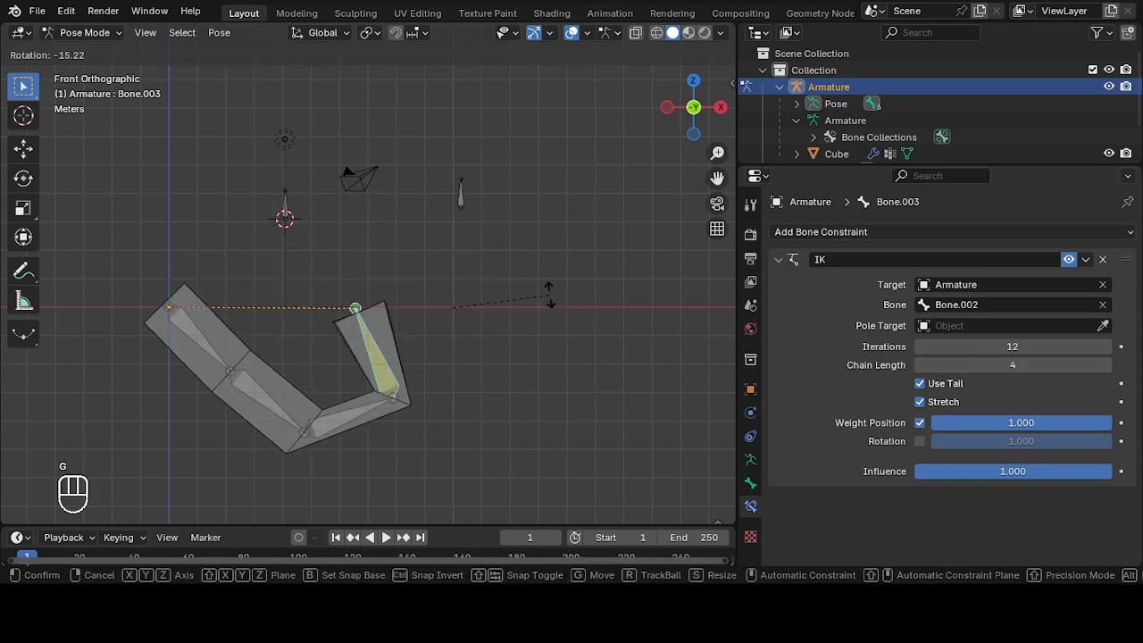
pyautogui.rightClick(679, 348)
# Step: Set the IK iterations back to 0 and trial-move Bone.003 once, cancelling the move
pyautogui.click(1020, 346)
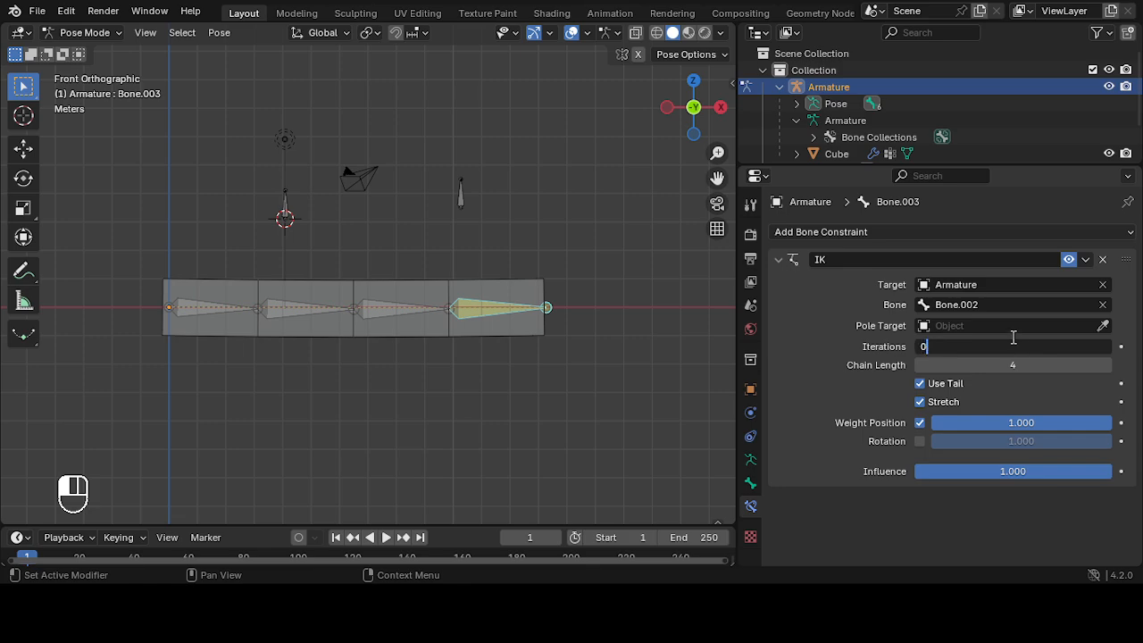
pyautogui.write('0')
pyautogui.press('Return')
pyautogui.press('g')
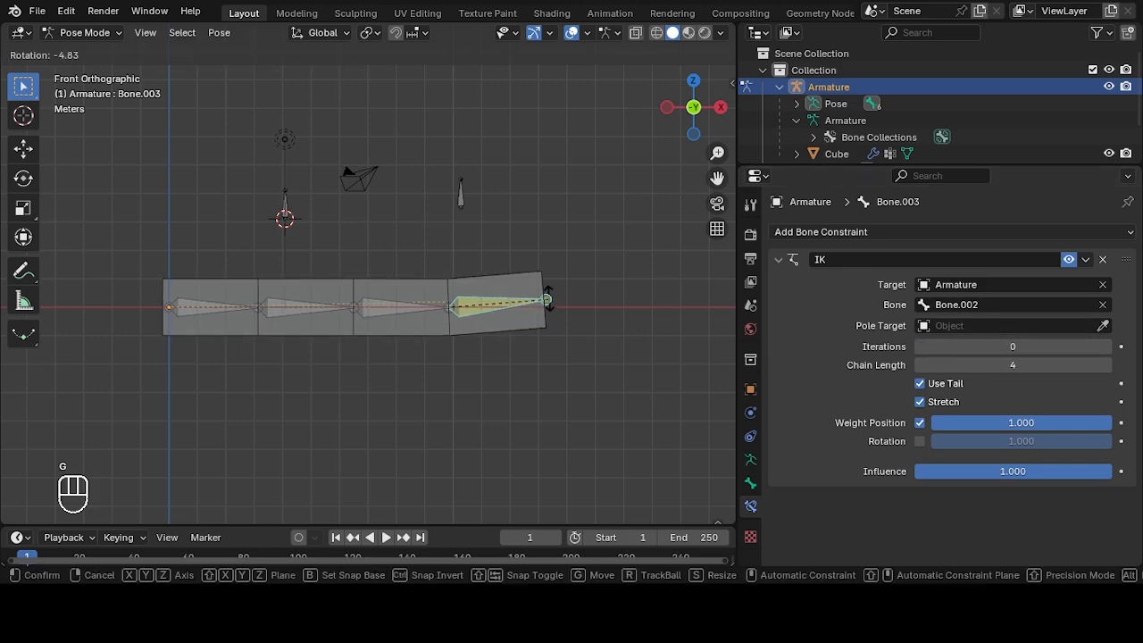
pyautogui.rightClick(452, 305)
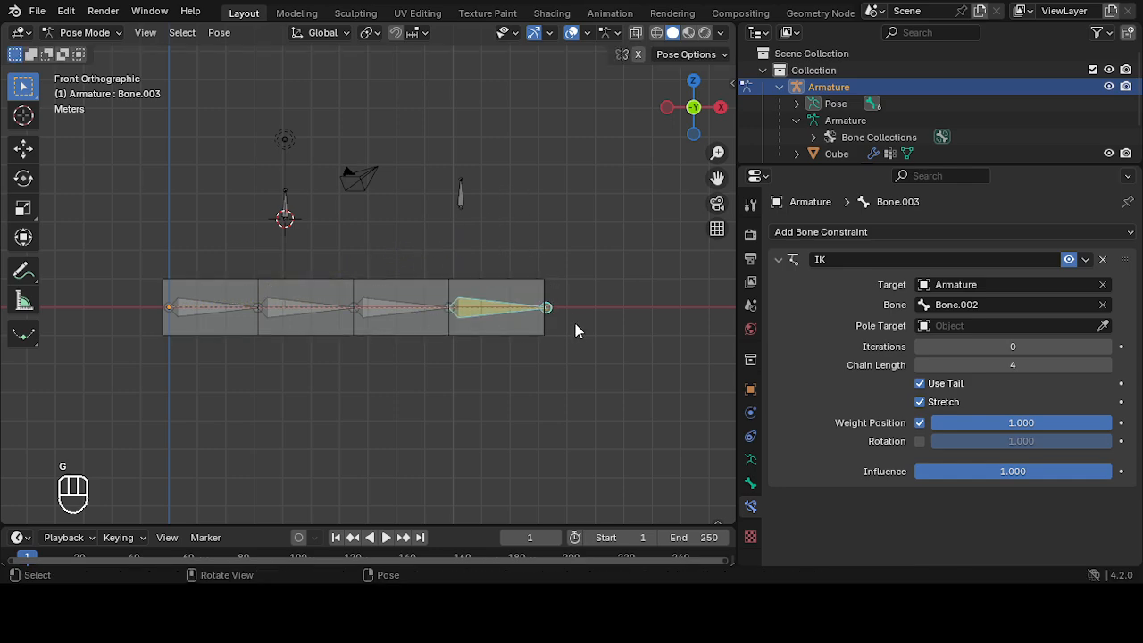
# Step: Test Bone.003 with one trial rotation and two trial moves, cancelling each transform
pyautogui.press('r')
pyautogui.rightClick(512, 323)
pyautogui.press('g')
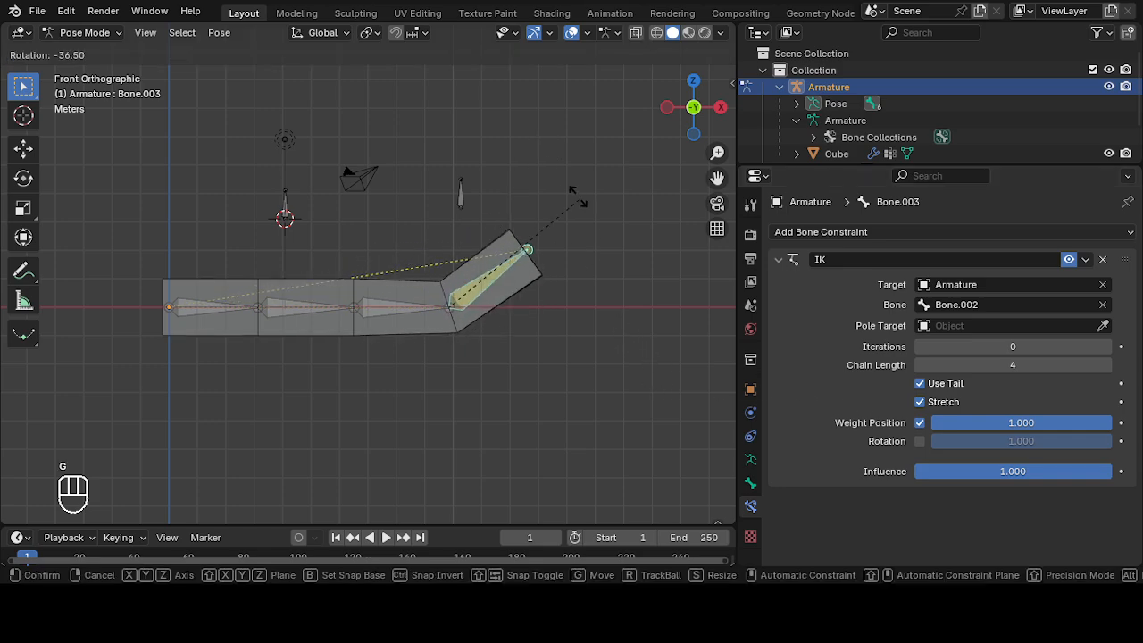
pyautogui.press('Escape')
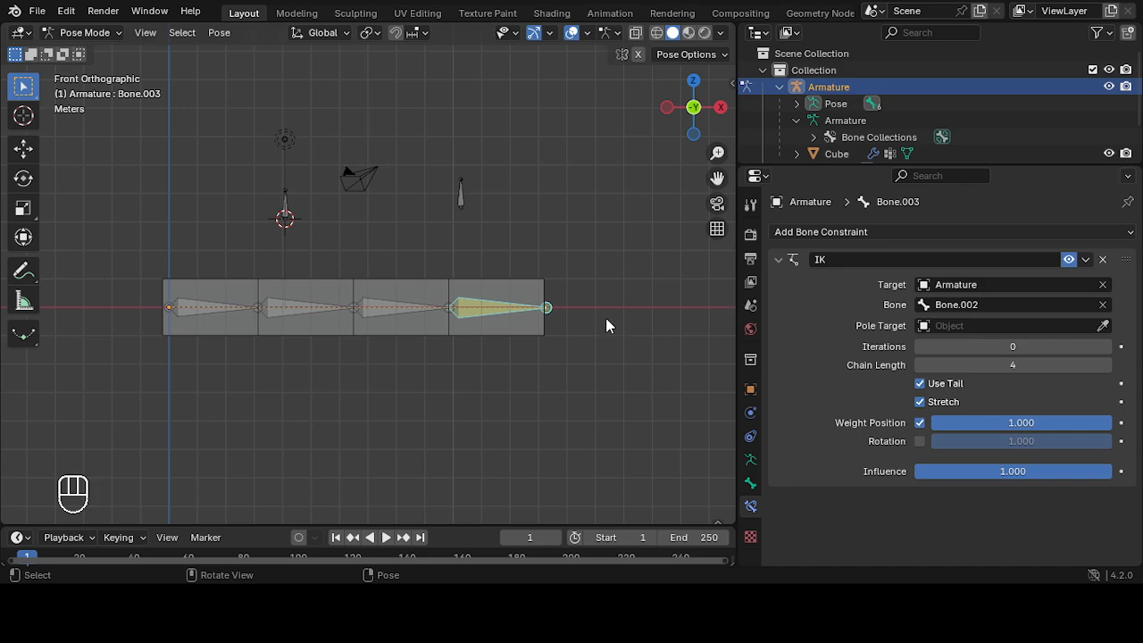
pyautogui.press('g')
pyautogui.rightClick(605, 244)
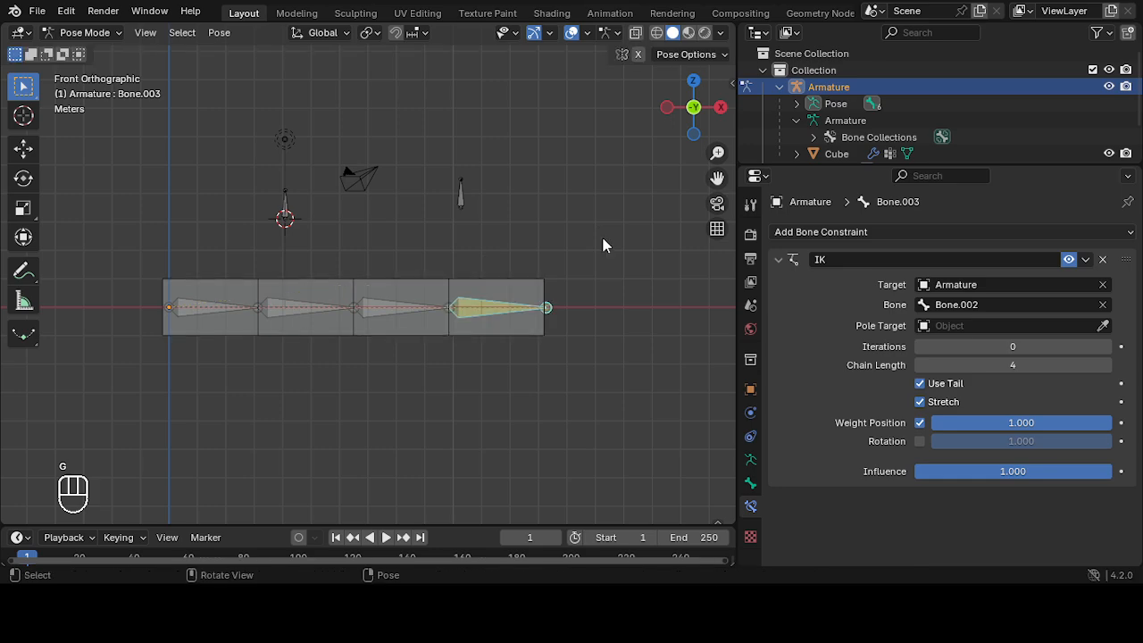
# Step: Change the IK constraint's target bone to Bone.001 and test it with a cancelled trial move of Bone.003
pyautogui.click(1103, 305)
pyautogui.click(928, 306)
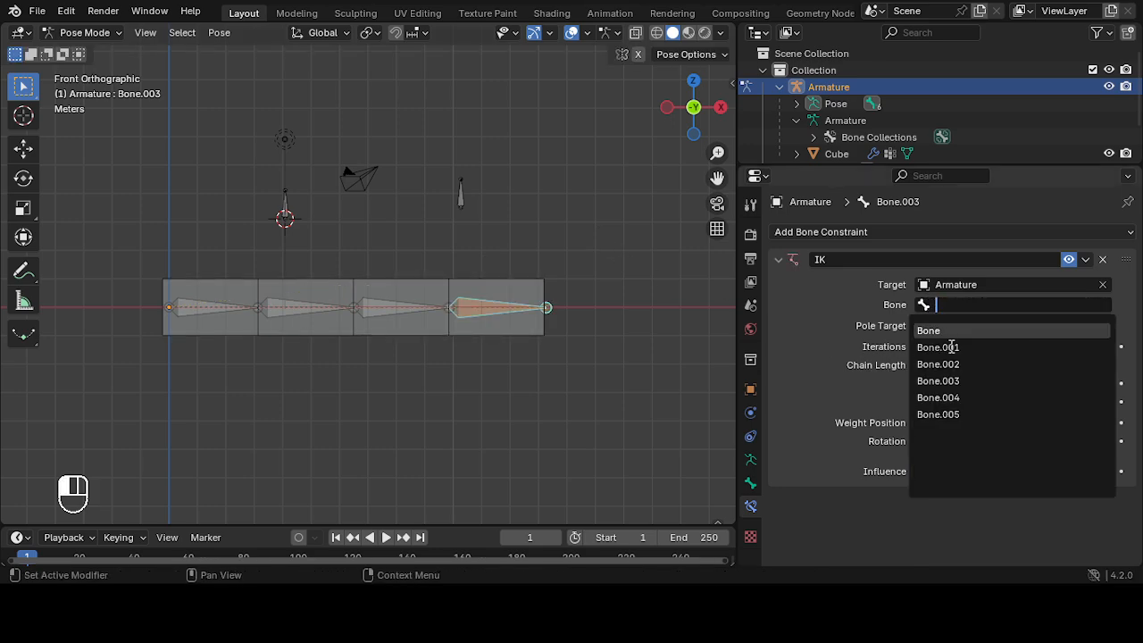
pyautogui.click(952, 347)
pyautogui.press('g')
pyautogui.rightClick(593, 214)
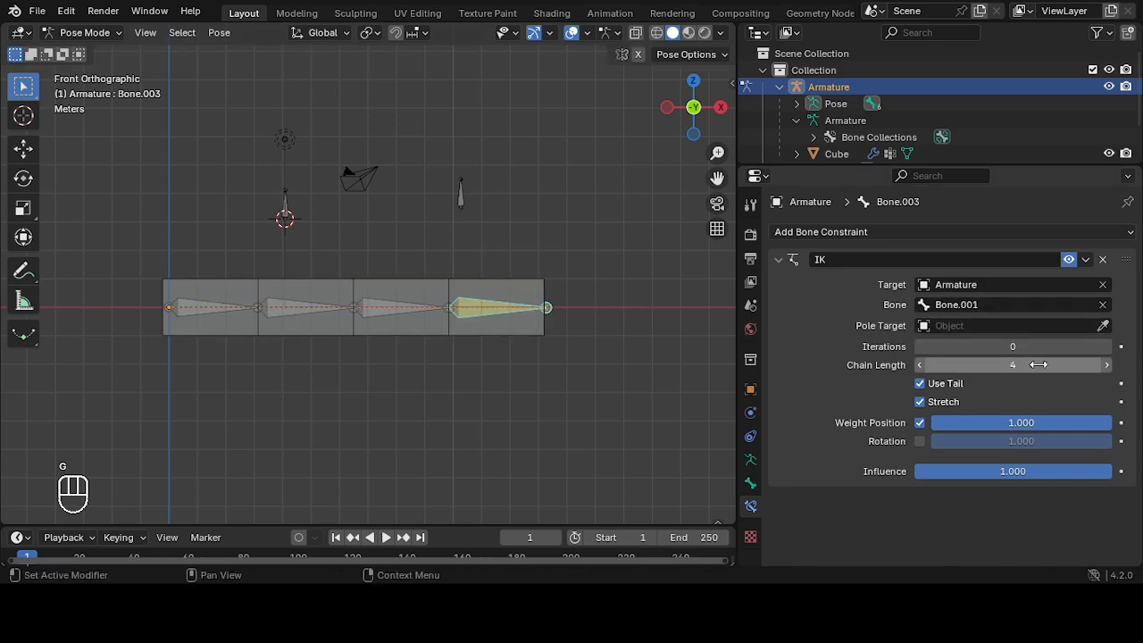
# Step: Set the IK iterations to 7 and trial-move Bone.003 with Bone.001 as target, cancelling the move
pyautogui.click(1107, 347)
pyautogui.click(1106, 347)
pyautogui.click(1107, 347)
pyautogui.click(1106, 348)
pyautogui.click(1106, 347)
pyautogui.click(1107, 347)
pyautogui.click(1107, 347)
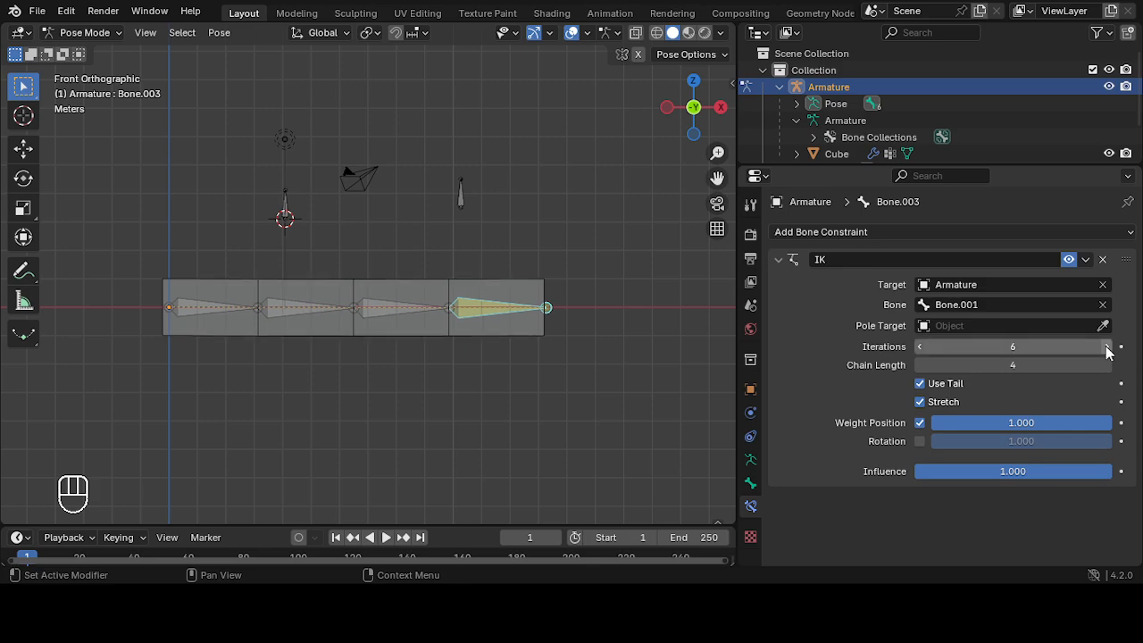
pyautogui.press('g')
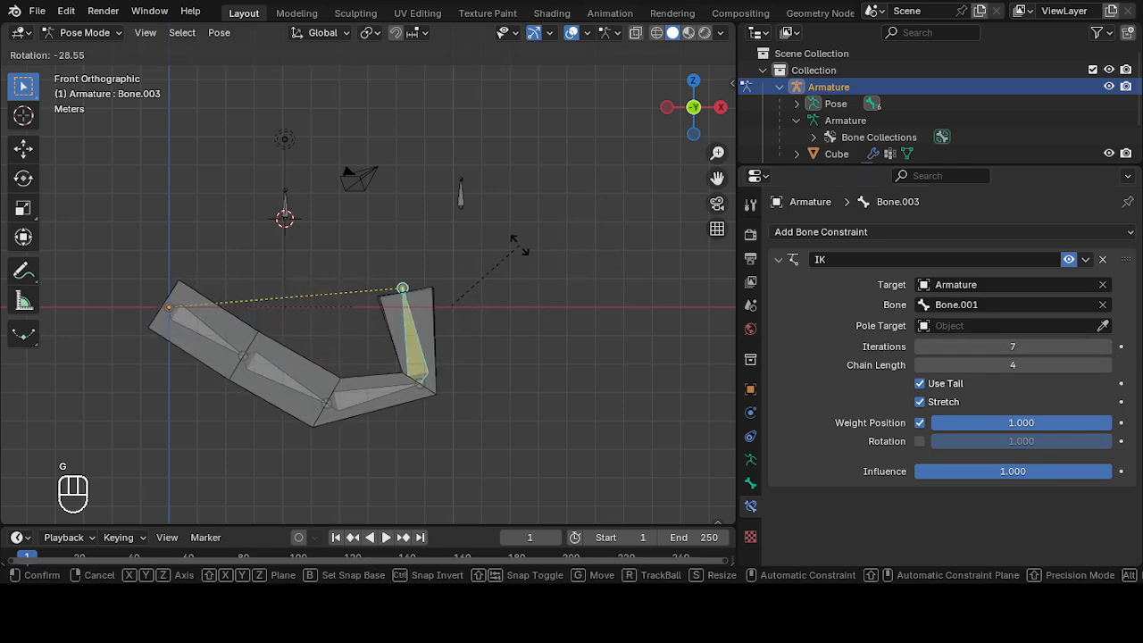
pyautogui.rightClick(606, 236)
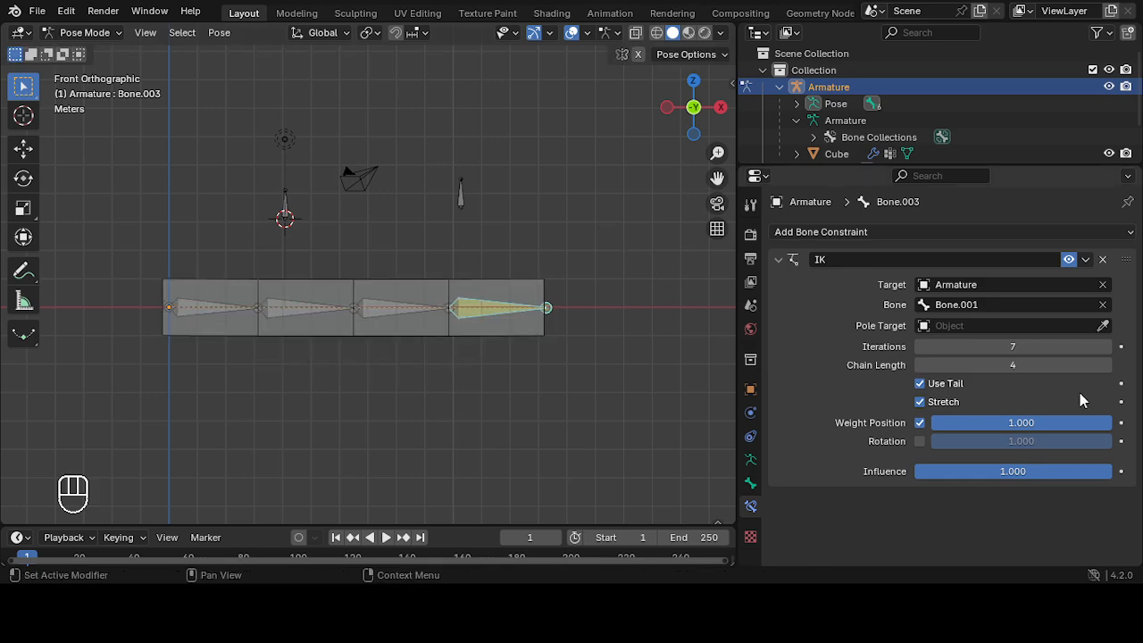
# Step: Reset the IK iterations to 0 and trial-move Bone.003 with Bone.001 as target, cancelling the move
pyautogui.doubleClick(922, 345)
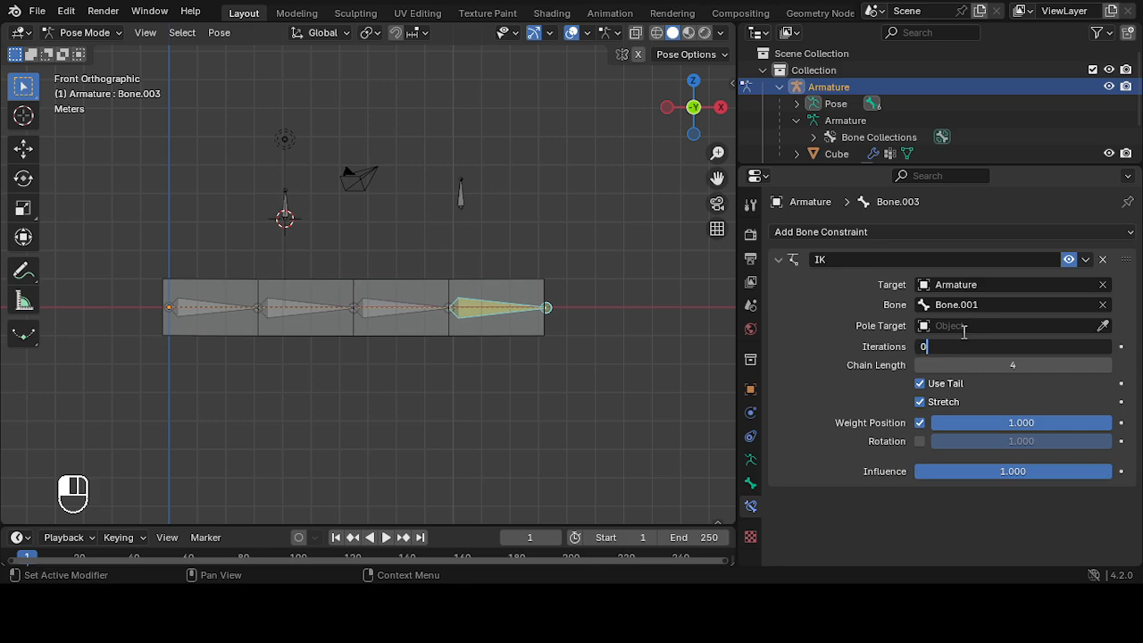
pyautogui.write('0')
pyautogui.press('Return')
pyautogui.press('g')
pyautogui.press('g')
pyautogui.rightClick(609, 264)
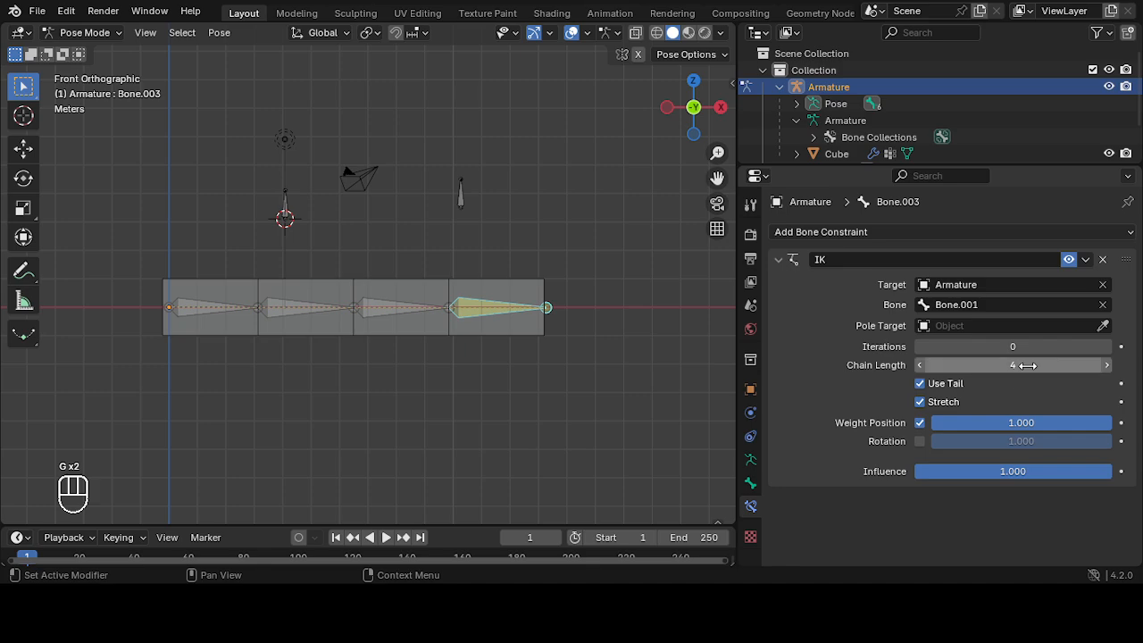
# Step: Set the IK chain length to 3 and check how Bone.003 bends with a cancelled trial move
pyautogui.press('g')
pyautogui.press('g')
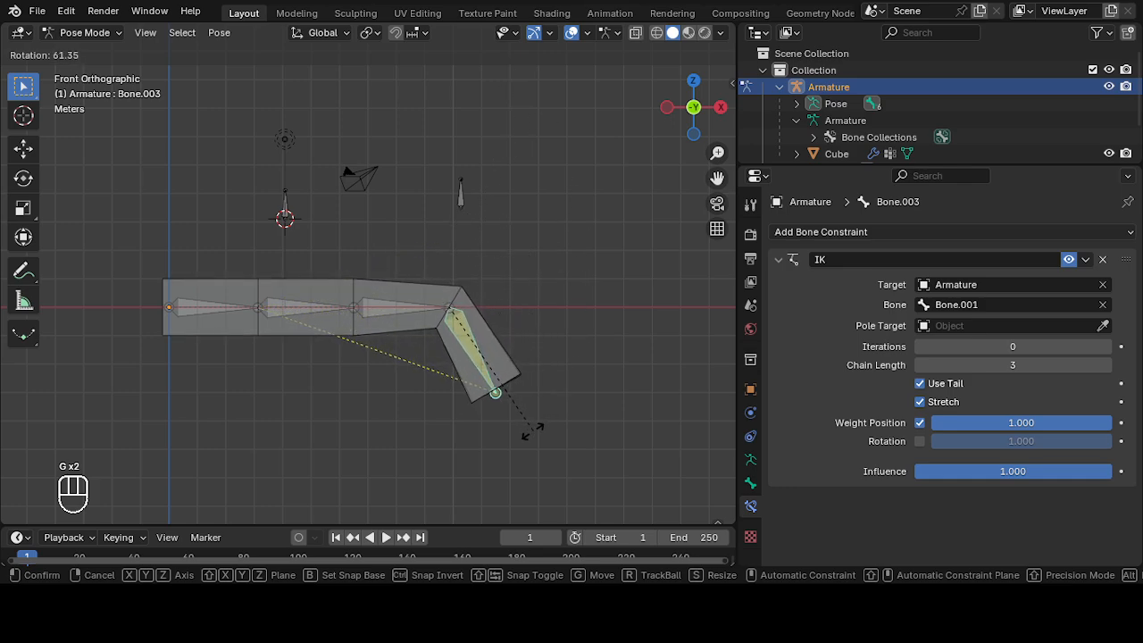
pyautogui.rightClick(536, 367)
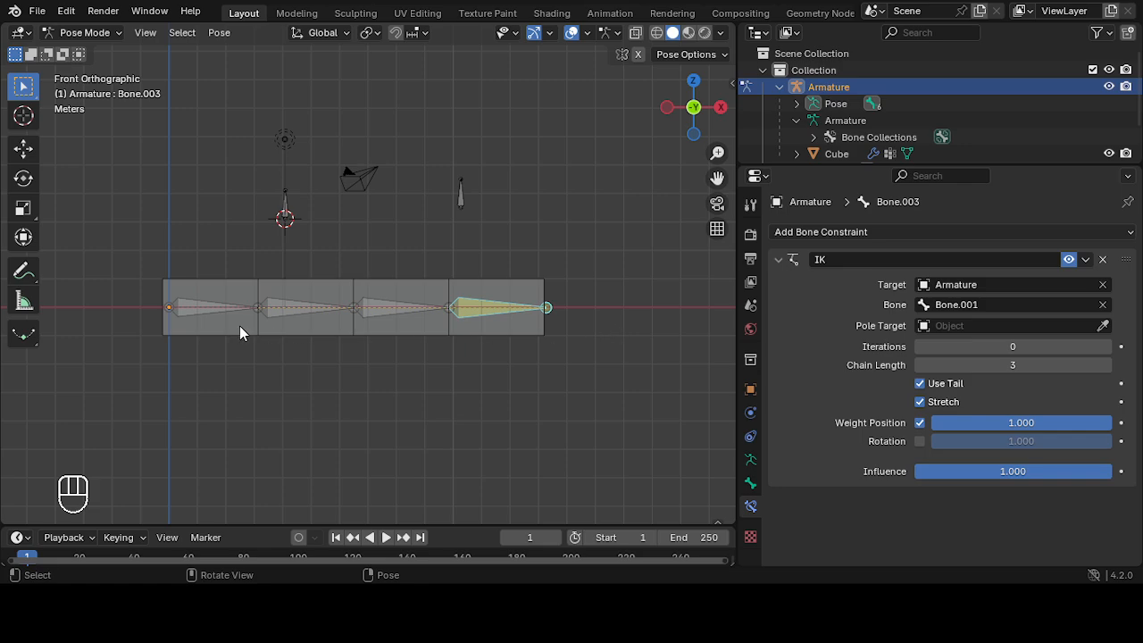
# Step: Select the first bone of the chain, frame the whole rig, and switch the armature to Edit Mode
pyautogui.click(205, 311)
pyautogui.press('Home')
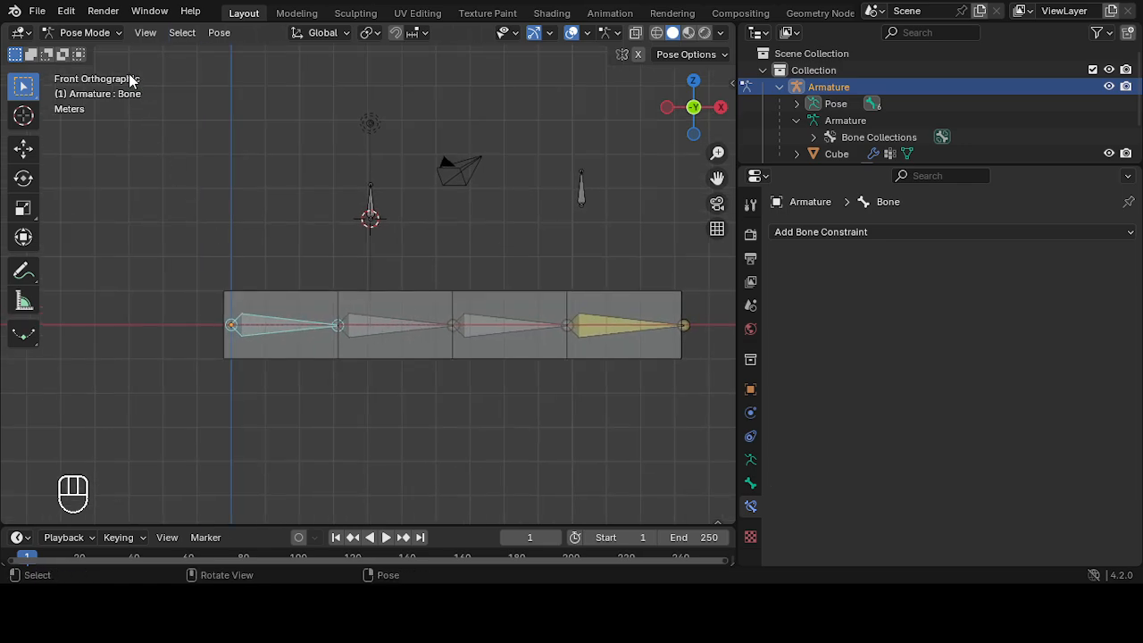
pyautogui.click(109, 38)
pyautogui.click(109, 68)
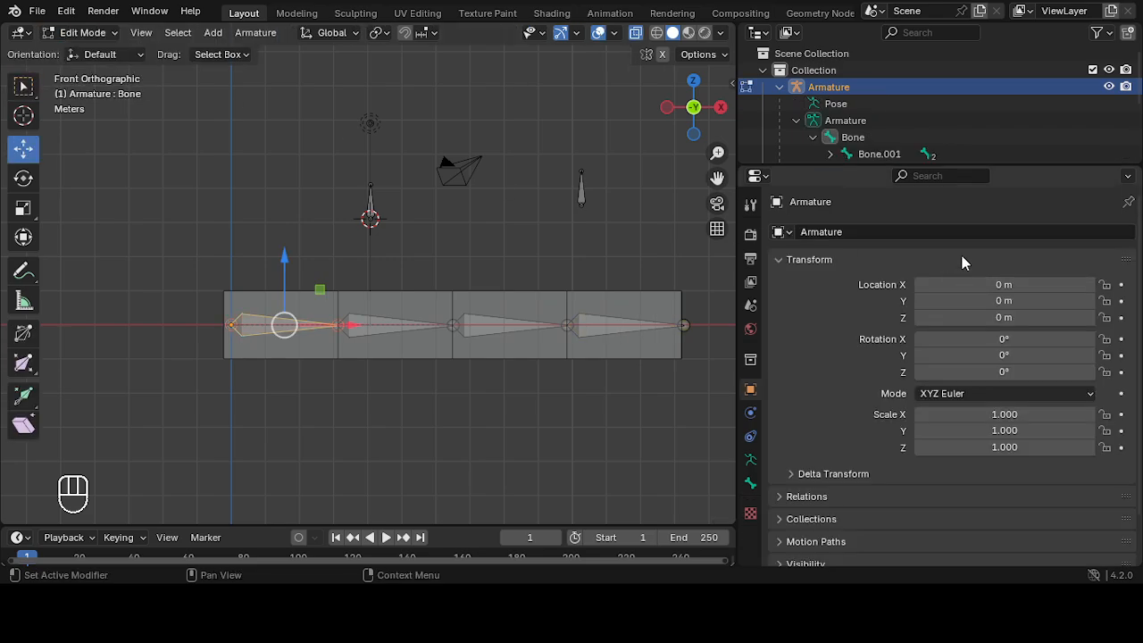
# Step: Extrude a new bone straight up along Z from the joint between the first and second bones
pyautogui.scroll(1, 407, 327)
pyautogui.click(331, 337)
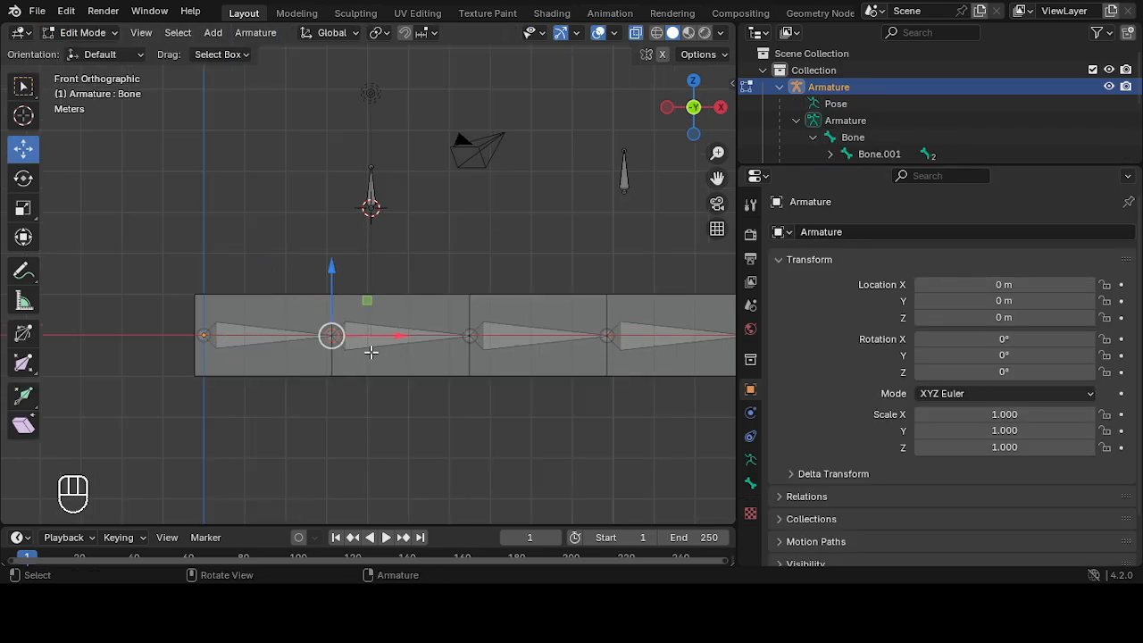
pyautogui.press('e')
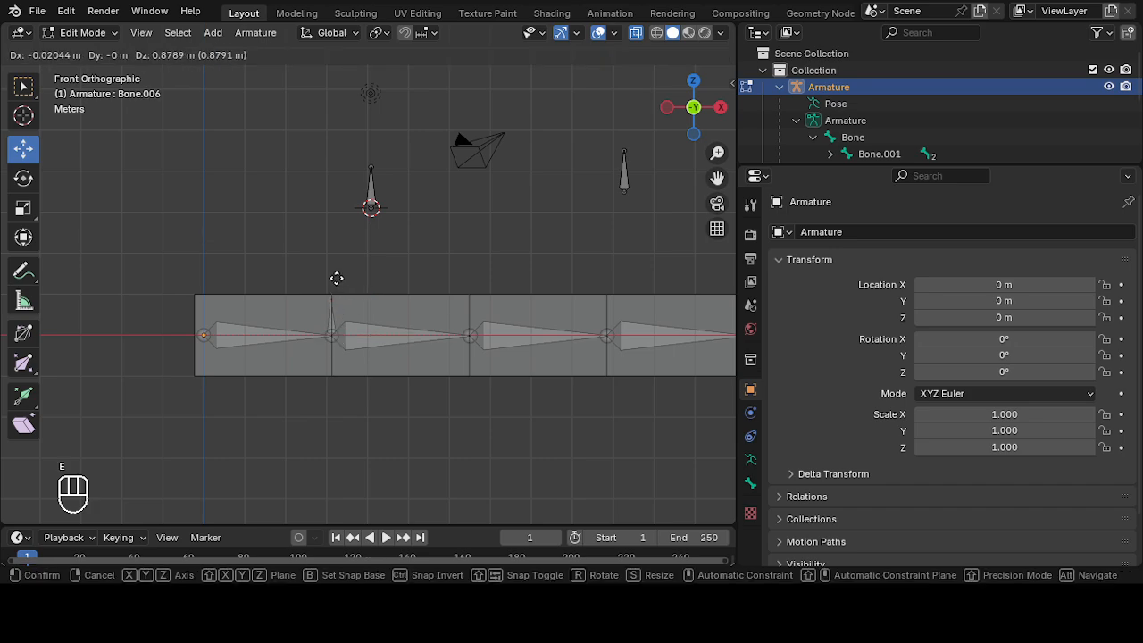
pyautogui.press('z')
pyautogui.click(336, 229)
pyautogui.scroll(-1, 438, 268)
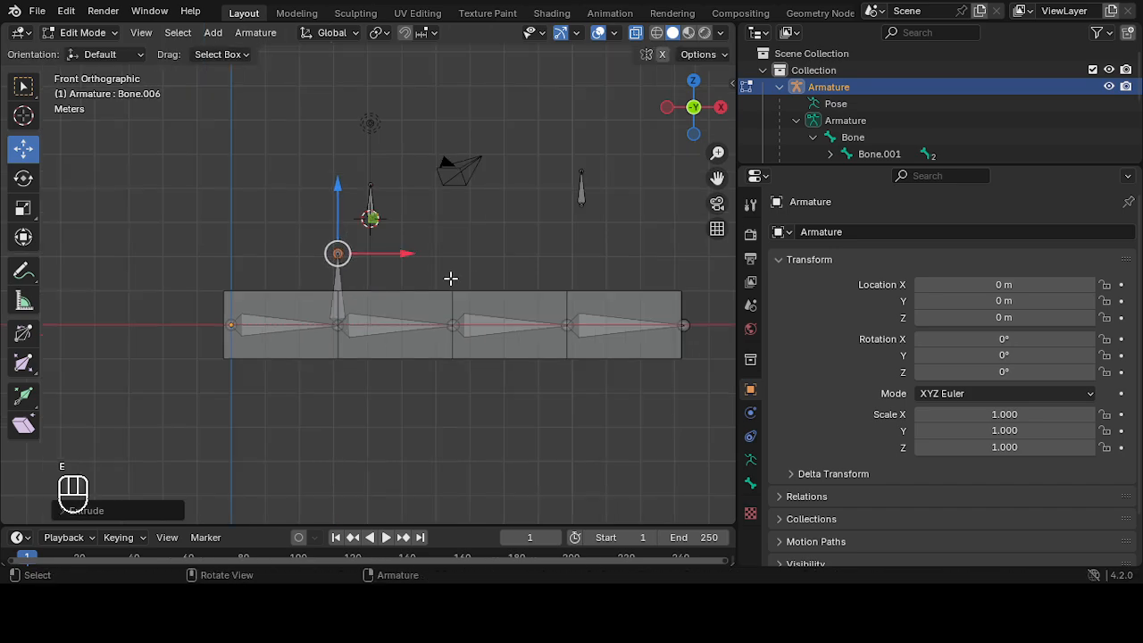
# Step: Select the new vertical bone and expand the armature's Relations settings to examine its parenting options
pyautogui.scroll(1, 449, 276)
pyautogui.keyDown('shift'); pyautogui.moveTo(506, 258); pyautogui.dragTo(444, 254, button='middle'); pyautogui.keyUp('shift')
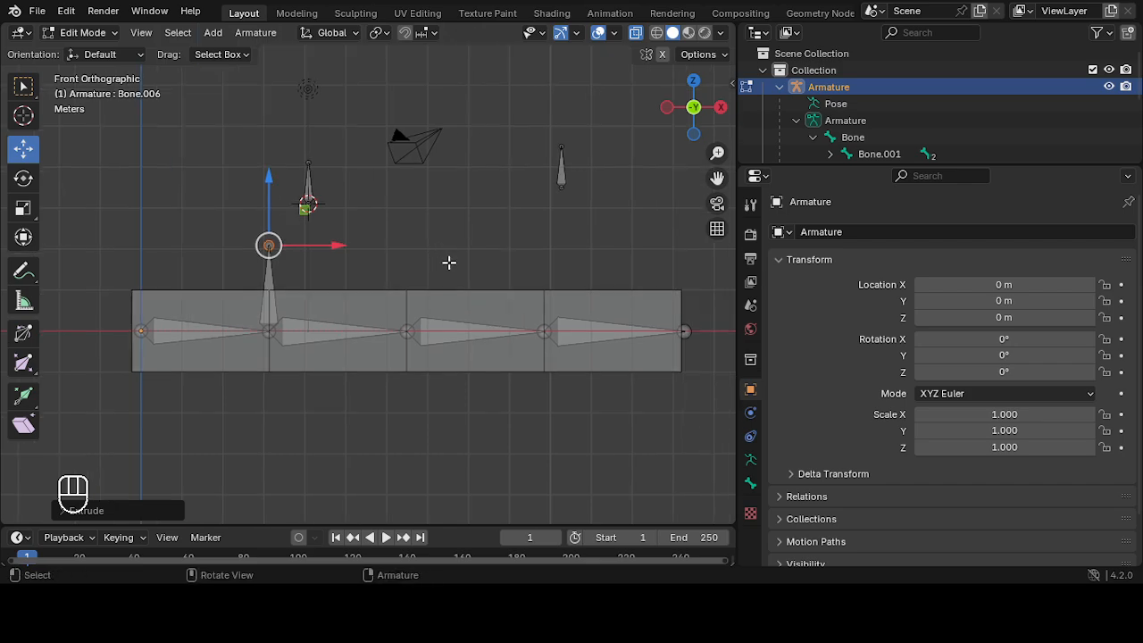
pyautogui.click(269, 277)
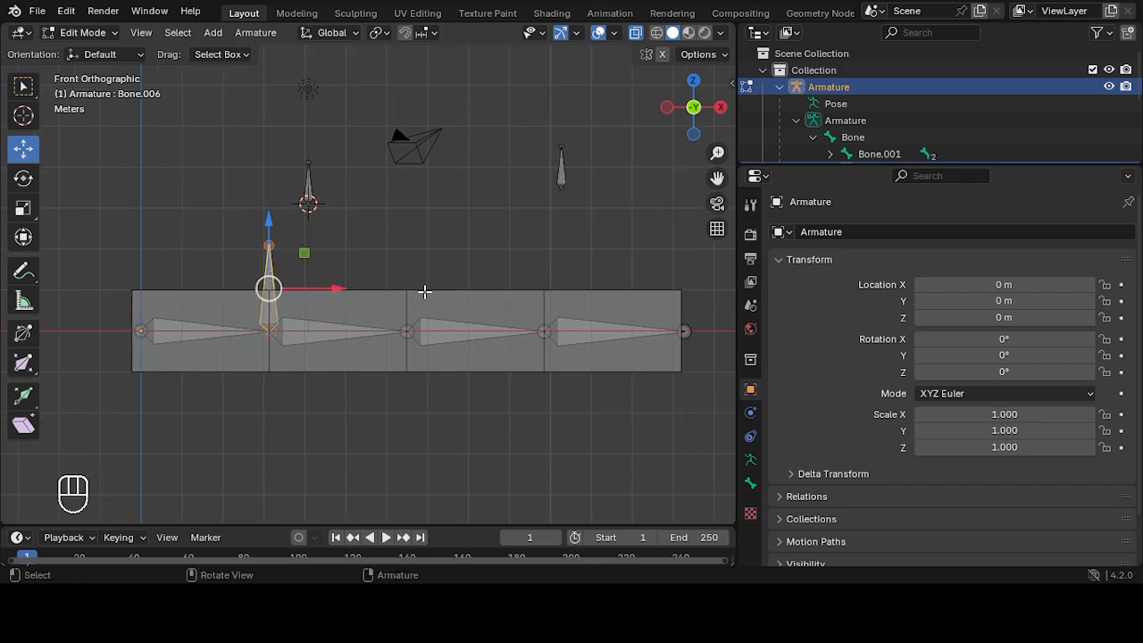
pyautogui.scroll(-1, 425, 291)
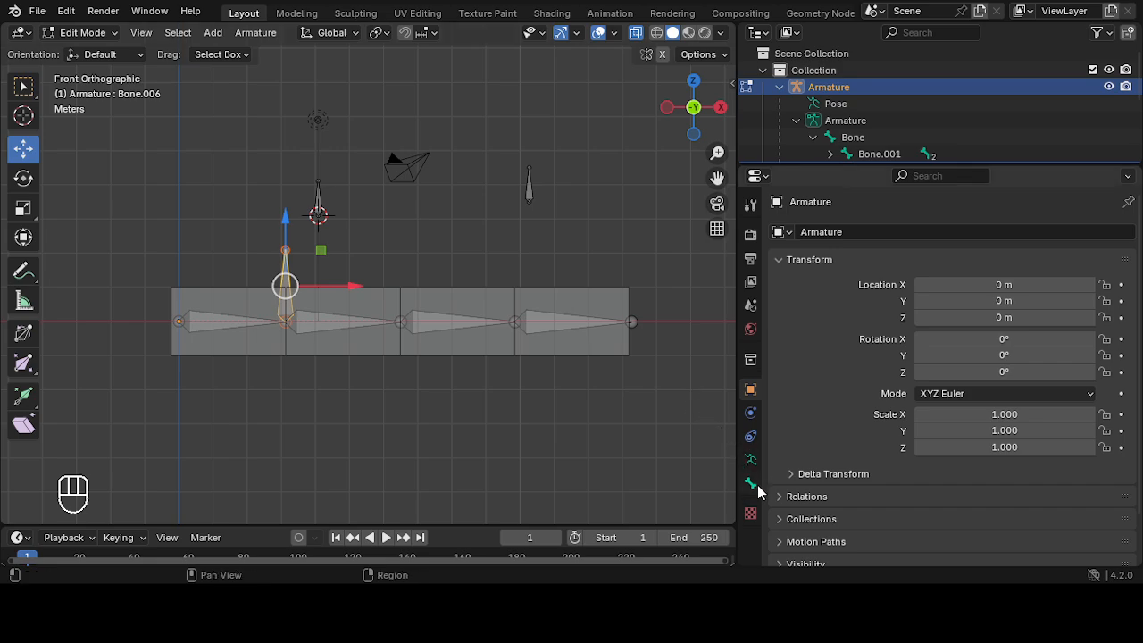
pyautogui.scroll(-2, 782, 478)
pyautogui.click(787, 443)
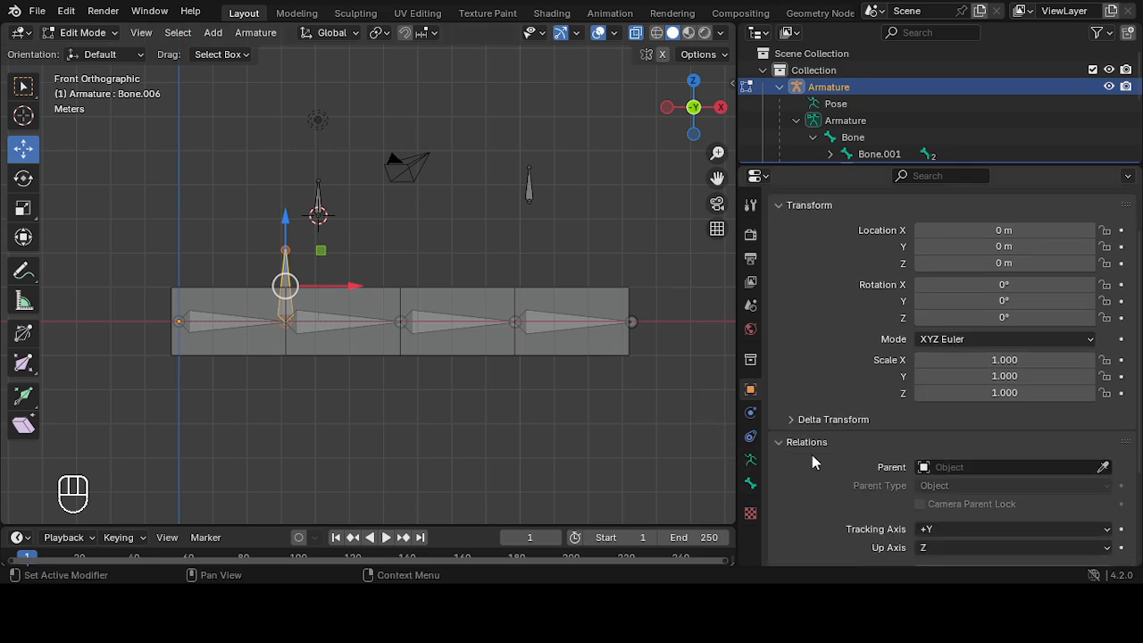
pyautogui.scroll(-4, 813, 451)
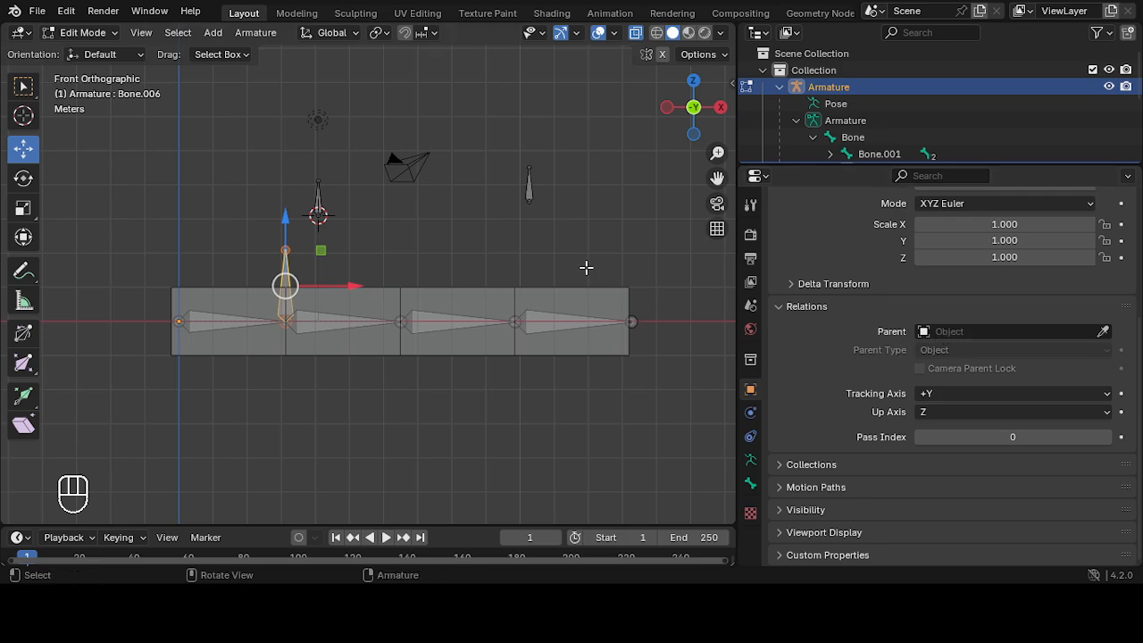
# Step: Trial-move the vertical bone and cancel, inspect the adjacent bones by selecting them, and reselect the vertical bone
pyautogui.press('g')
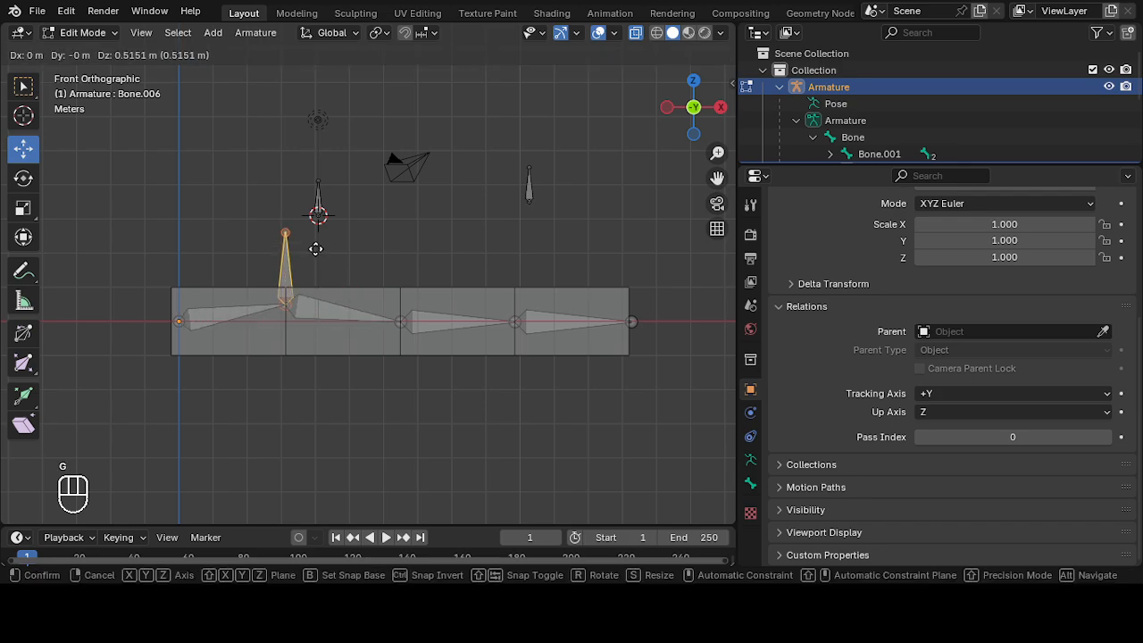
pyautogui.rightClick(315, 259)
pyautogui.click(526, 235)
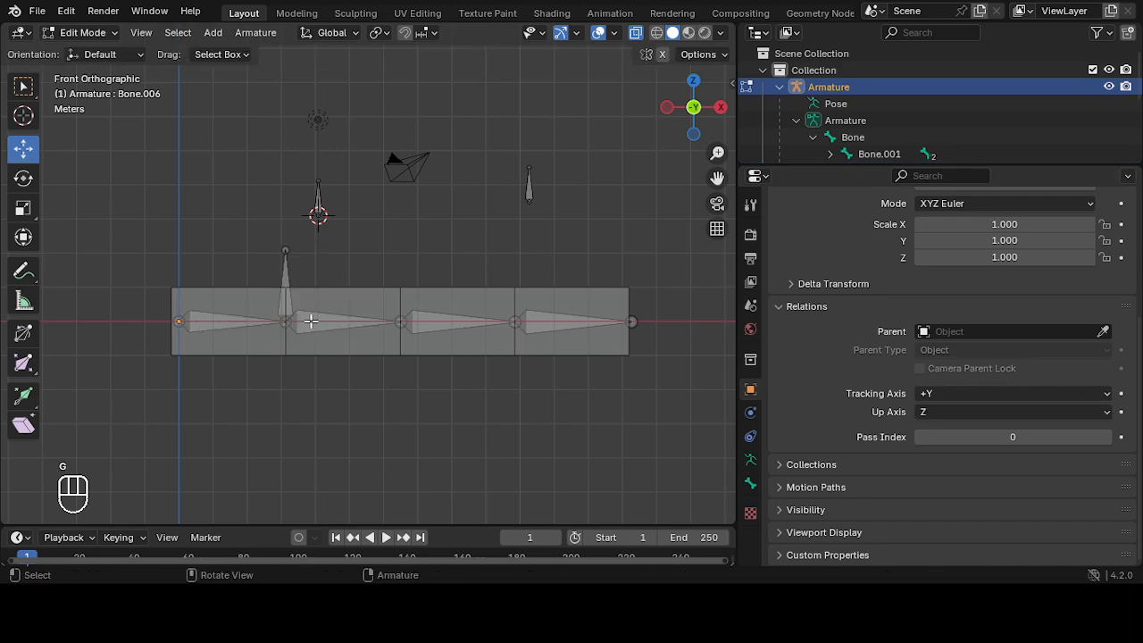
pyautogui.click(316, 324)
pyautogui.click(286, 299)
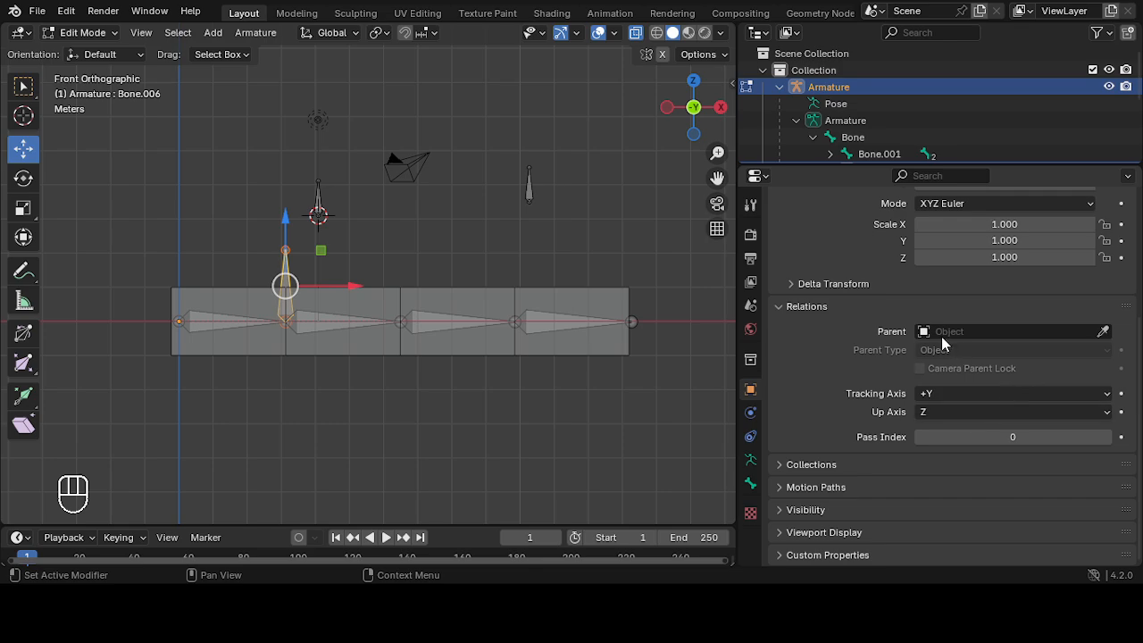
pyautogui.click(210, 319)
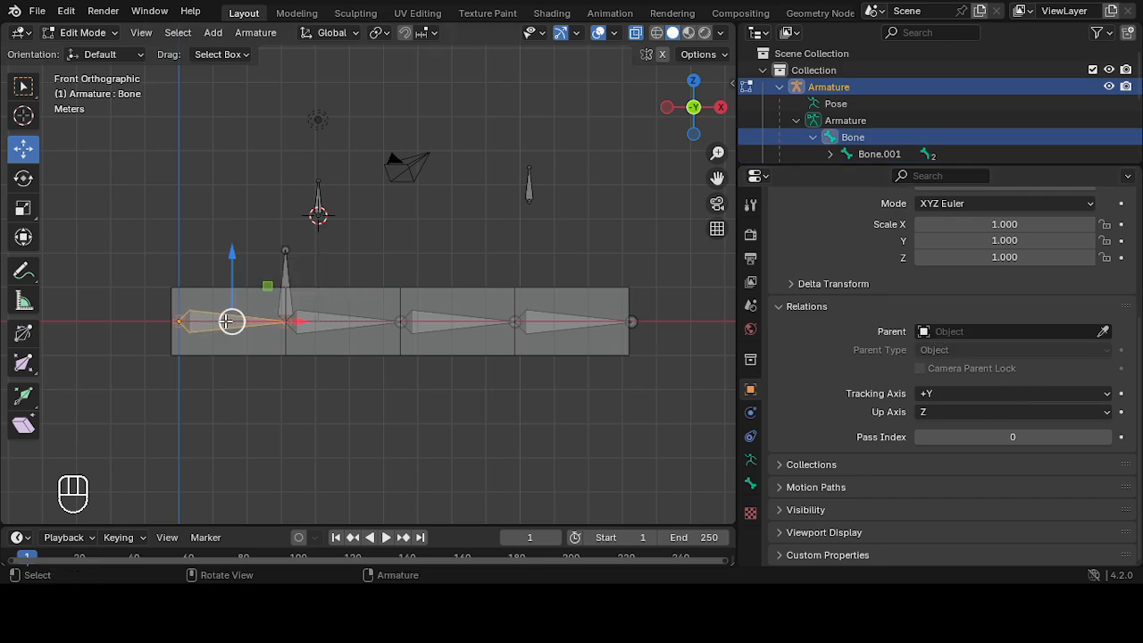
pyautogui.click(288, 293)
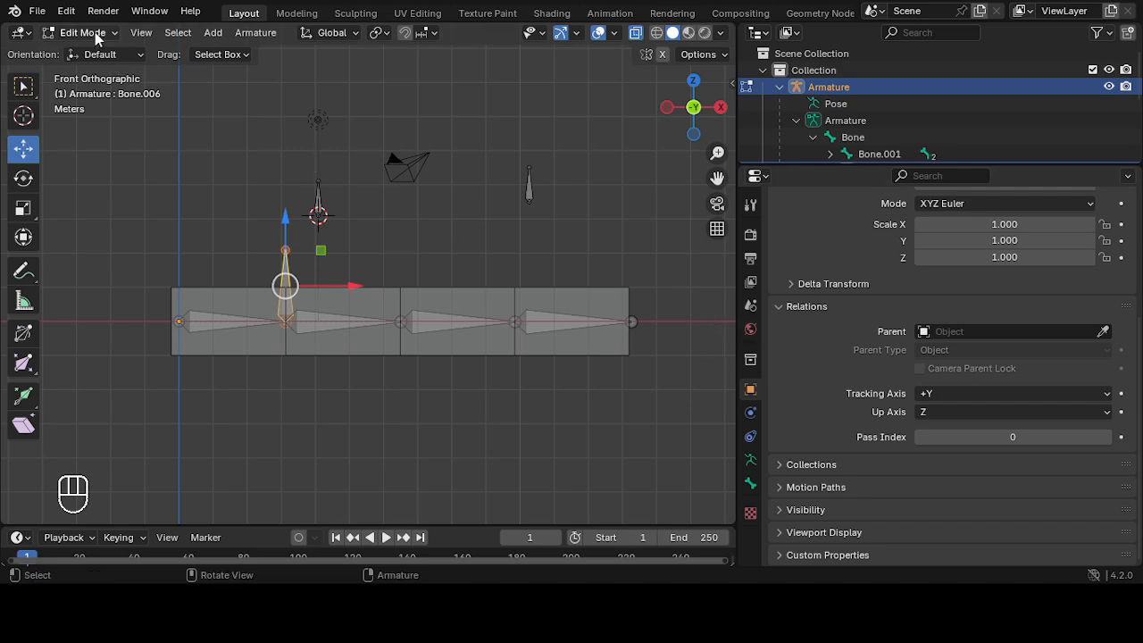
# Step: Clear the vertical bone's parent in its bone Relations settings and disable Deform for it
pyautogui.click(751, 484)
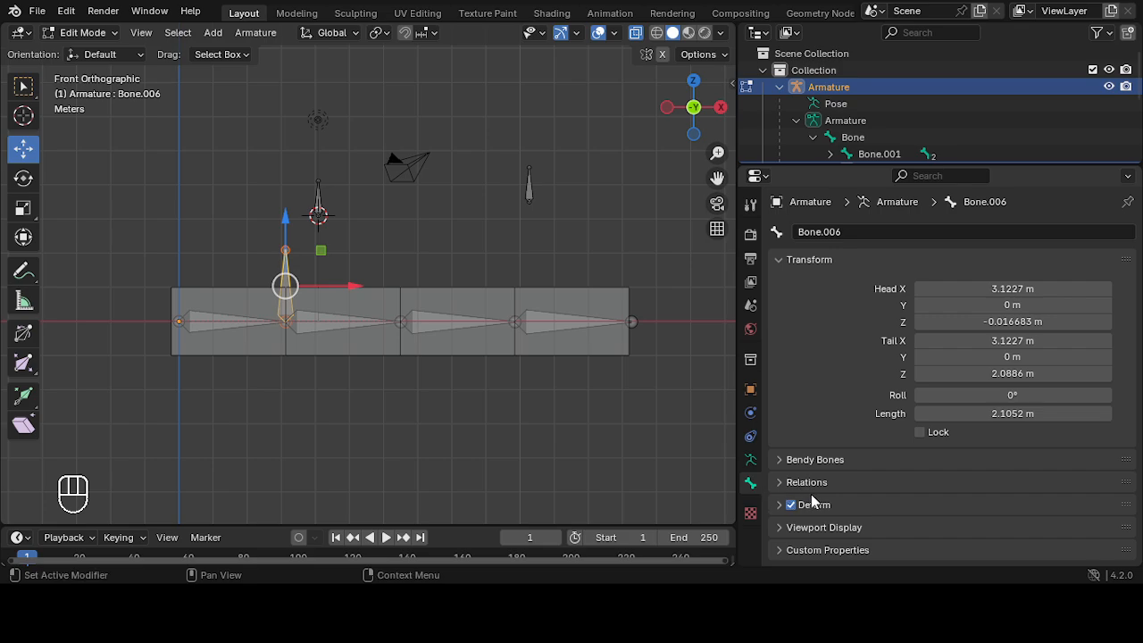
pyautogui.click(784, 483)
pyautogui.scroll(-3, 943, 497)
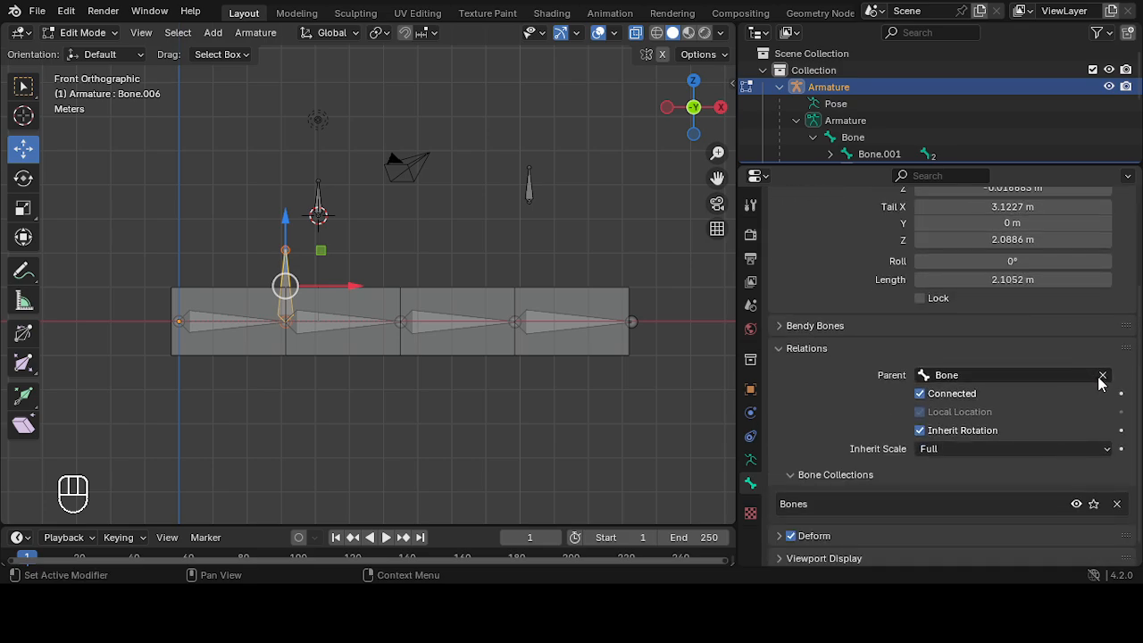
pyautogui.click(1101, 375)
pyautogui.scroll(-1, 858, 500)
pyautogui.click(791, 510)
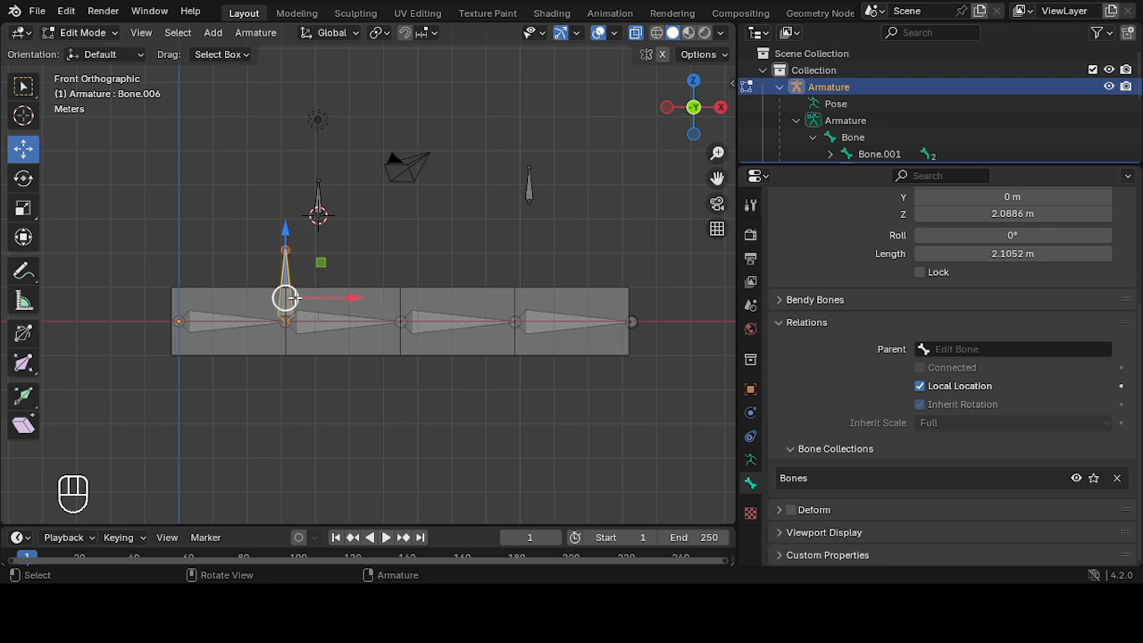
# Step: Trial-move the unparented vertical bone and cancel, check the first chain bone, and reselect the vertical bone
pyautogui.press('g')
pyautogui.rightClick(354, 271)
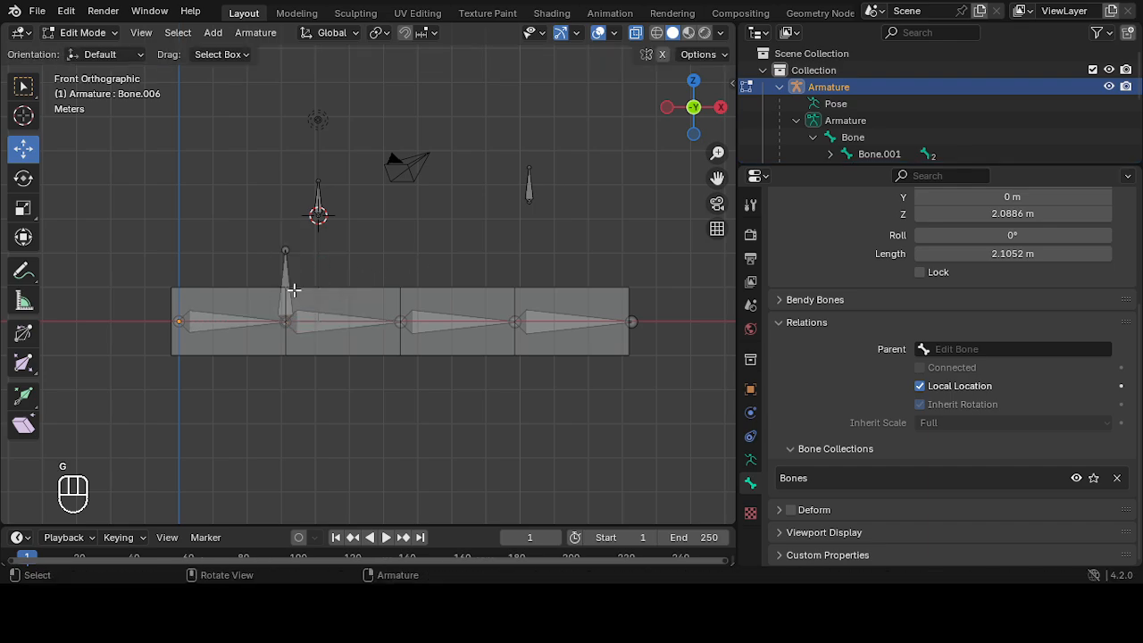
pyautogui.press('g')
pyautogui.rightClick(288, 259)
pyautogui.click(225, 322)
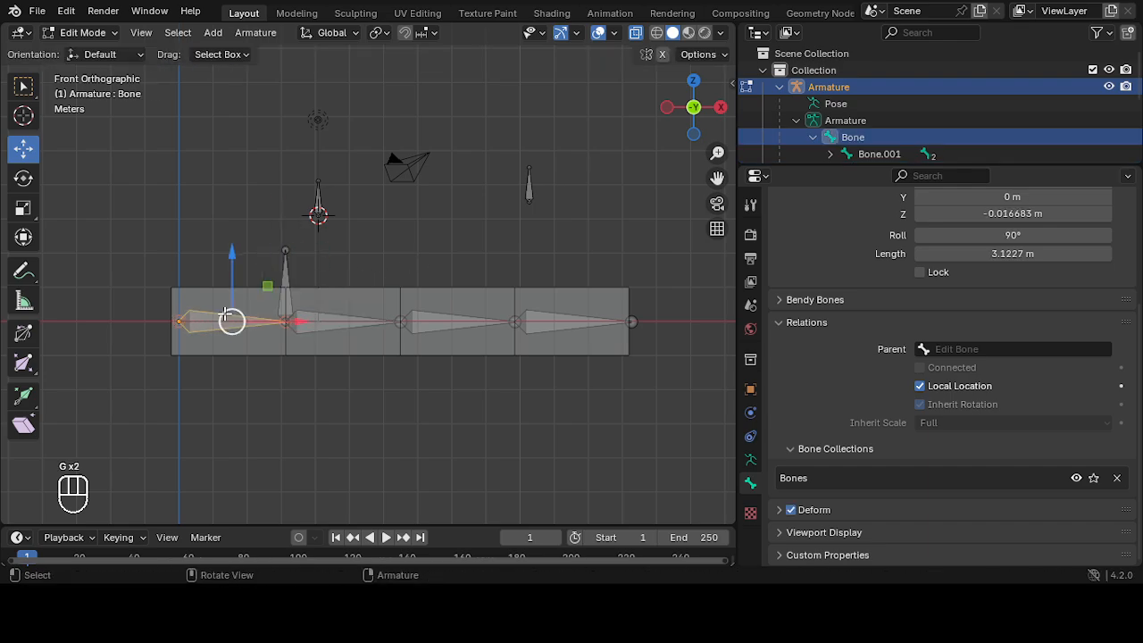
pyautogui.click(288, 271)
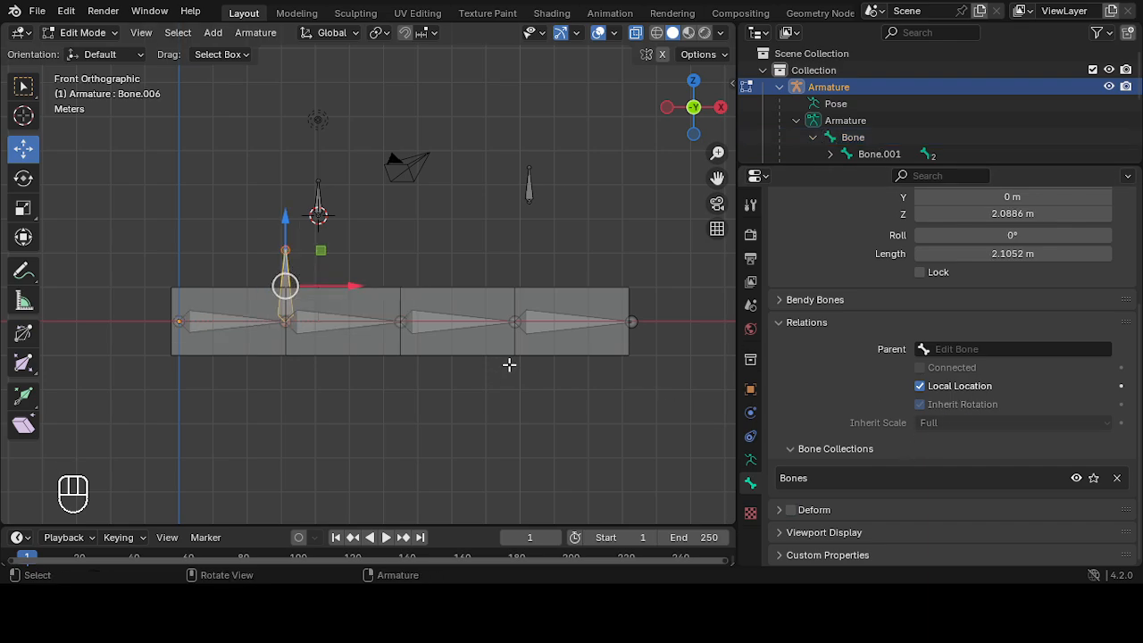
# Step: Select the last chain bone, switch to Pose Mode, and pick the Armature as its IK constraint's pole target
pyautogui.click(538, 328)
pyautogui.click(100, 32)
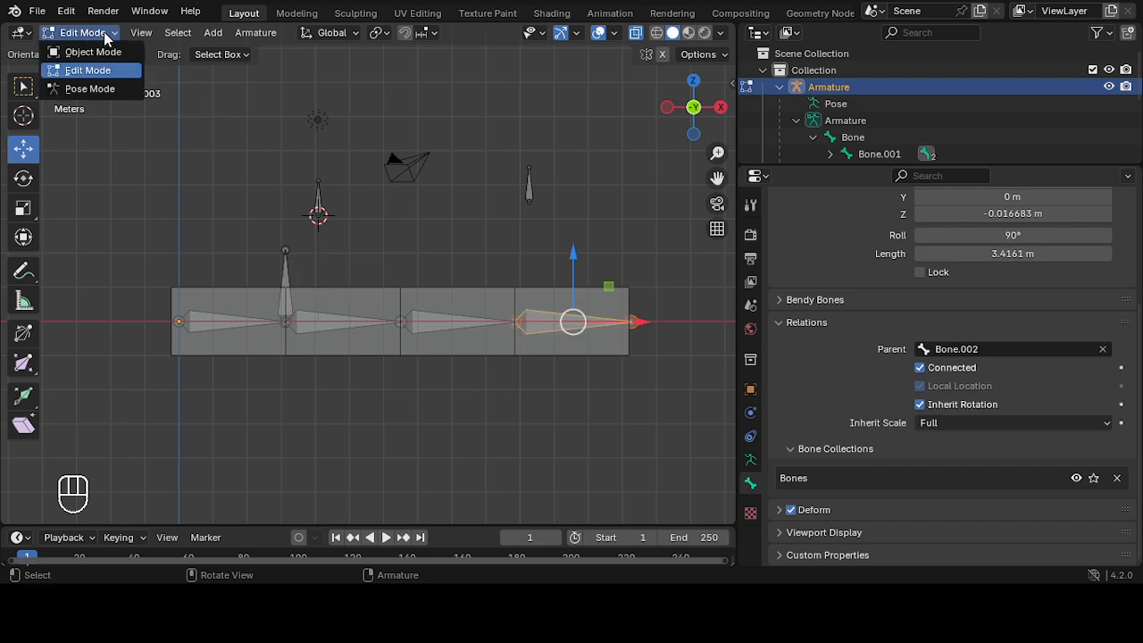
pyautogui.click(106, 88)
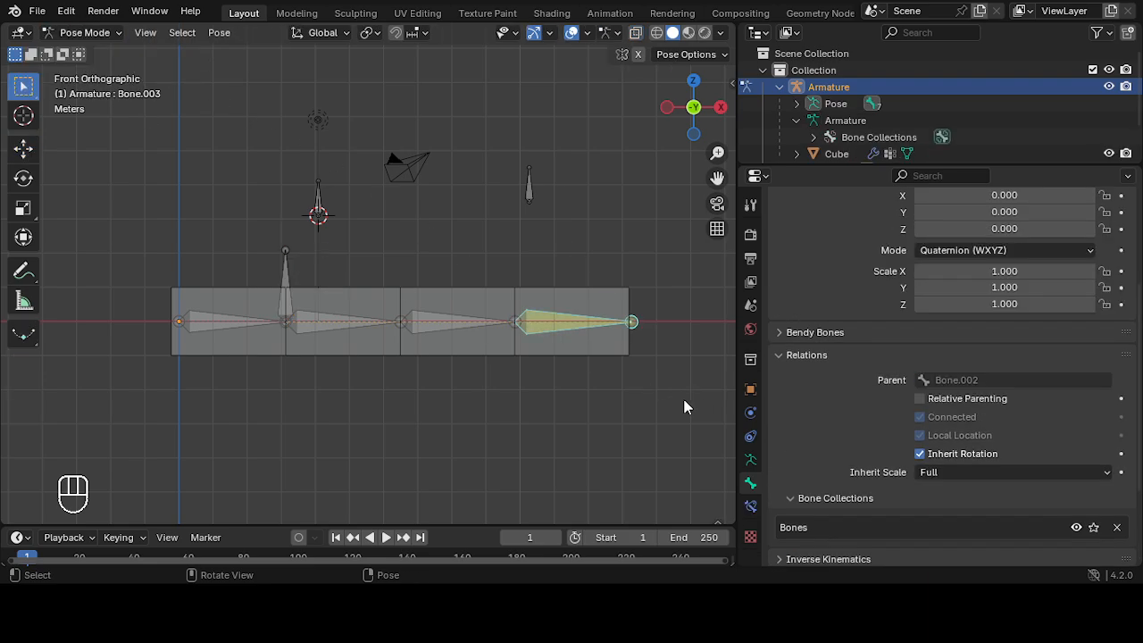
pyautogui.click(750, 505)
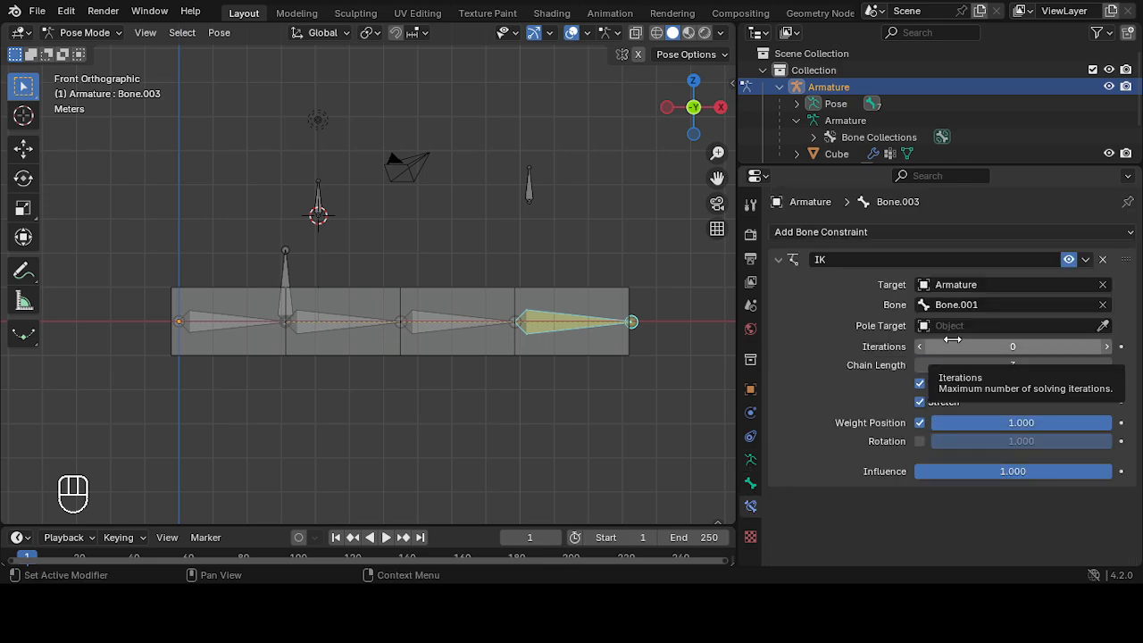
pyautogui.click(1104, 325)
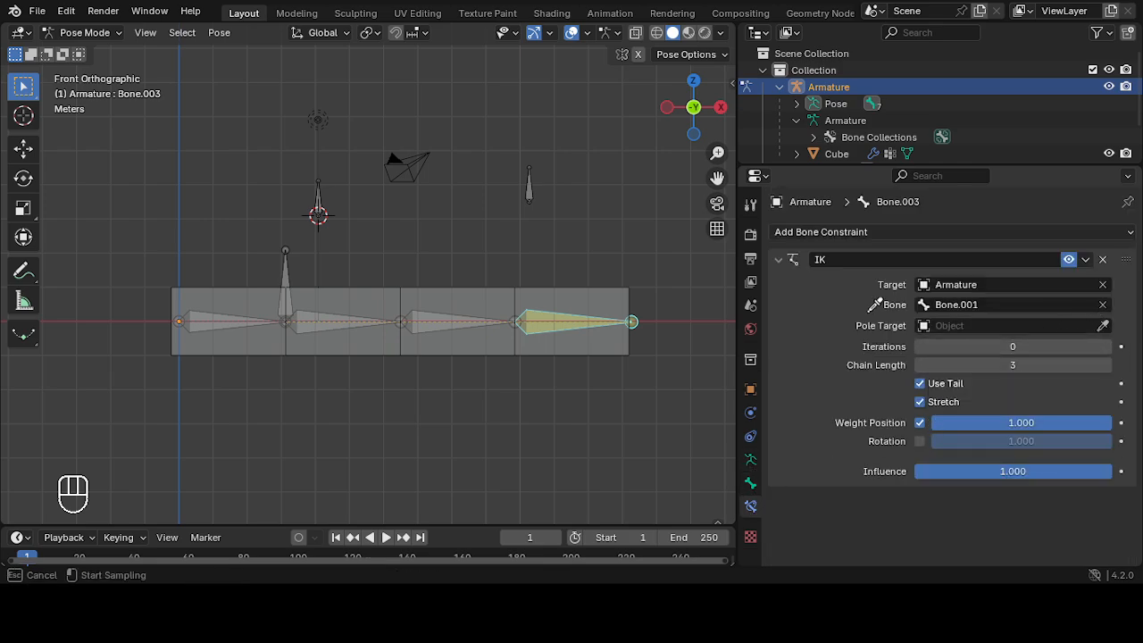
pyautogui.click(639, 319)
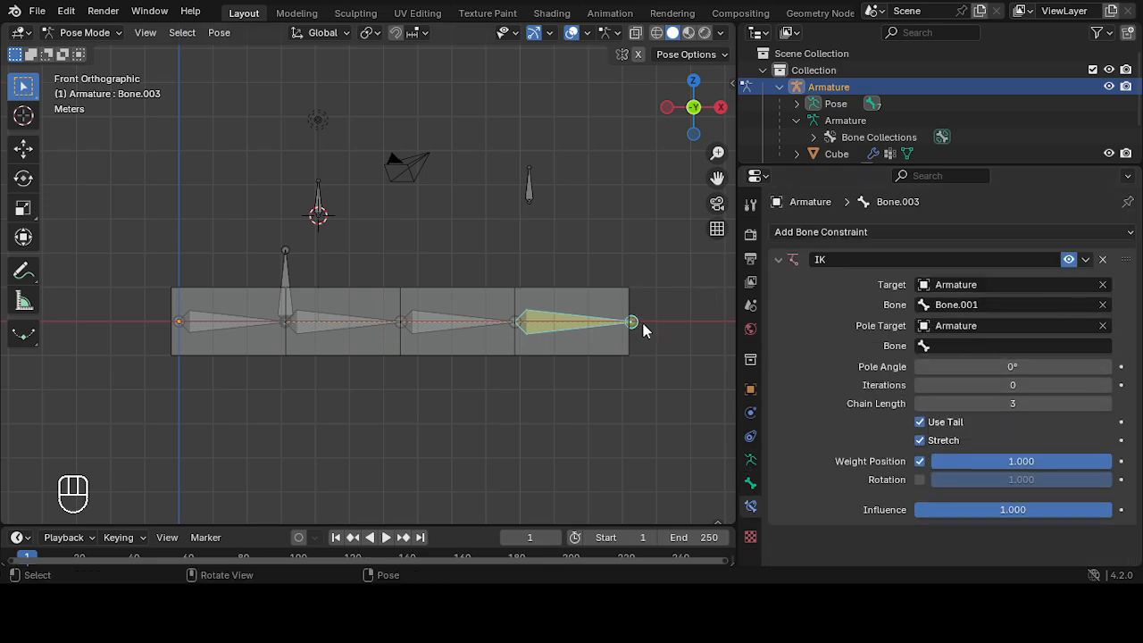
# Step: Set the pole bone of the last chain bone's IK constraint to Bone.006
pyautogui.click(288, 275)
pyautogui.click(533, 320)
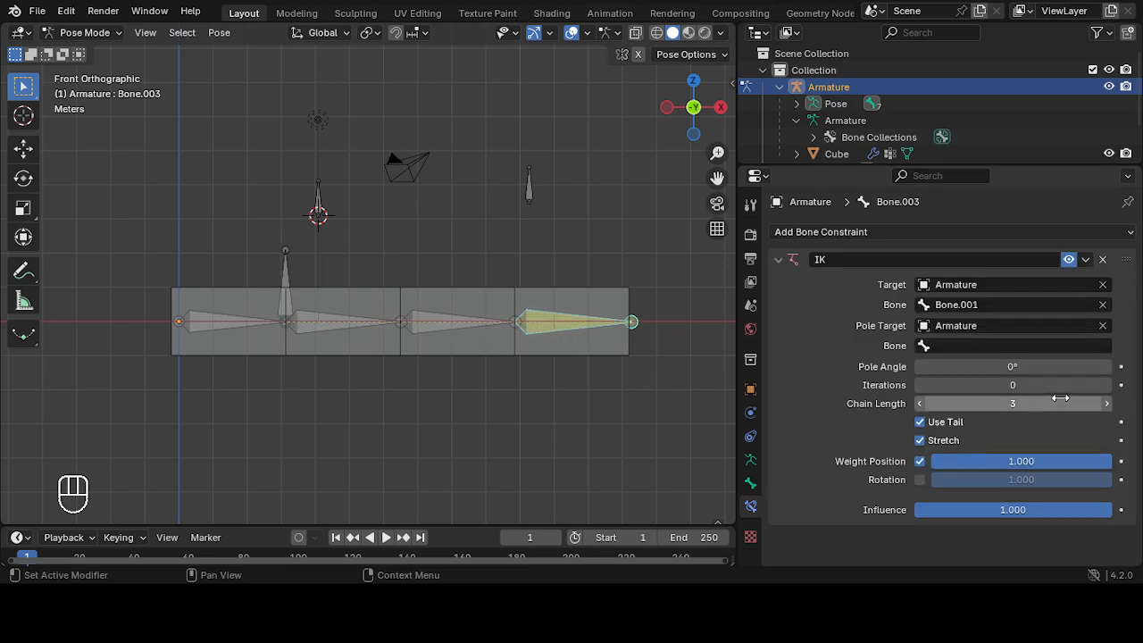
pyautogui.click(933, 348)
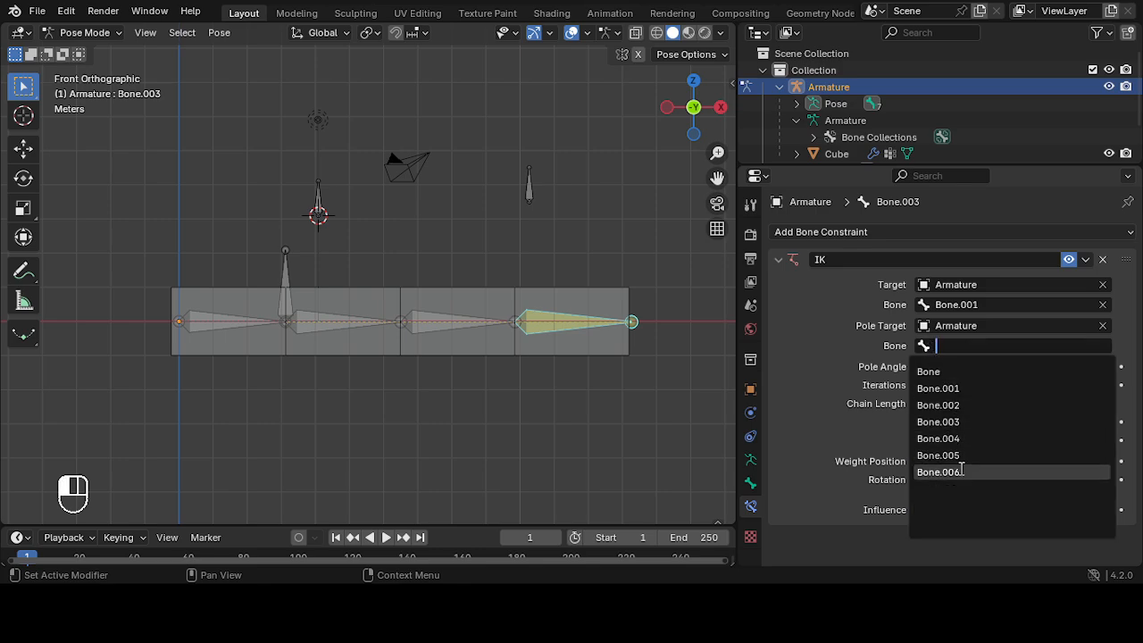
pyautogui.click(956, 472)
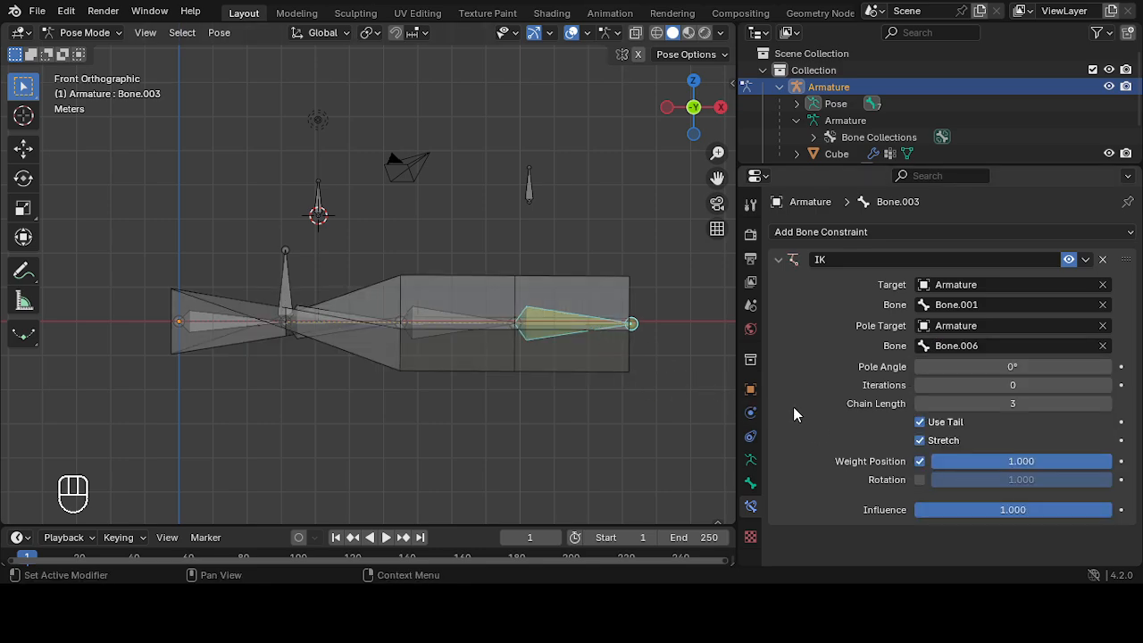
# Step: Trial-move the last chain bone and cancel, and move the vertical pole bone below the bar near the first joint
pyautogui.press('g')
pyautogui.rightClick(658, 353)
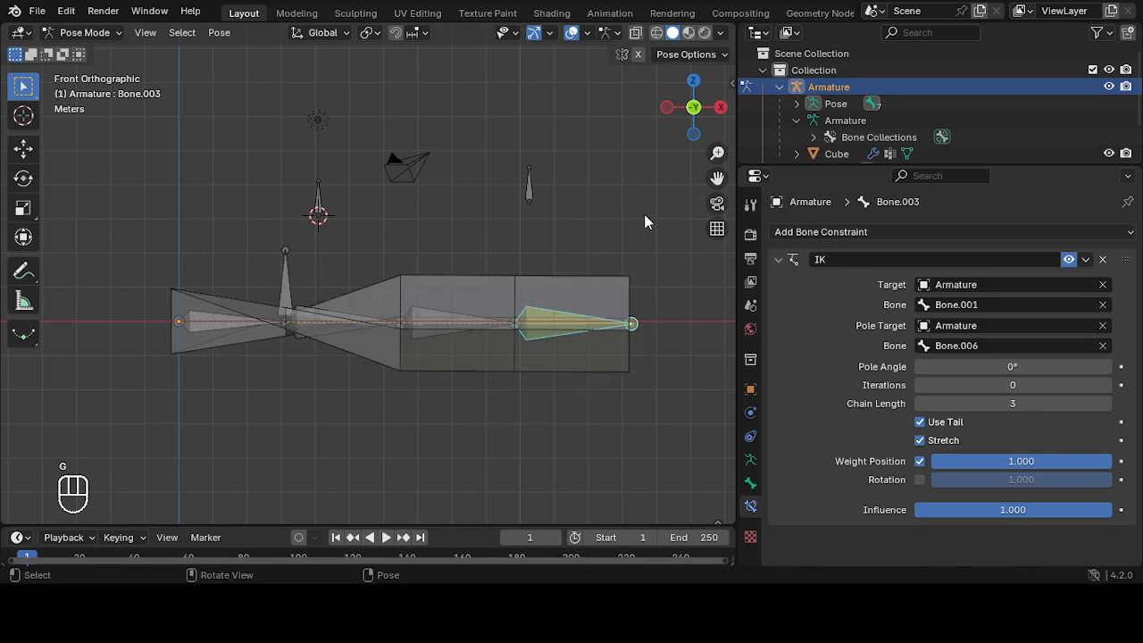
pyautogui.click(284, 299)
pyautogui.press('g')
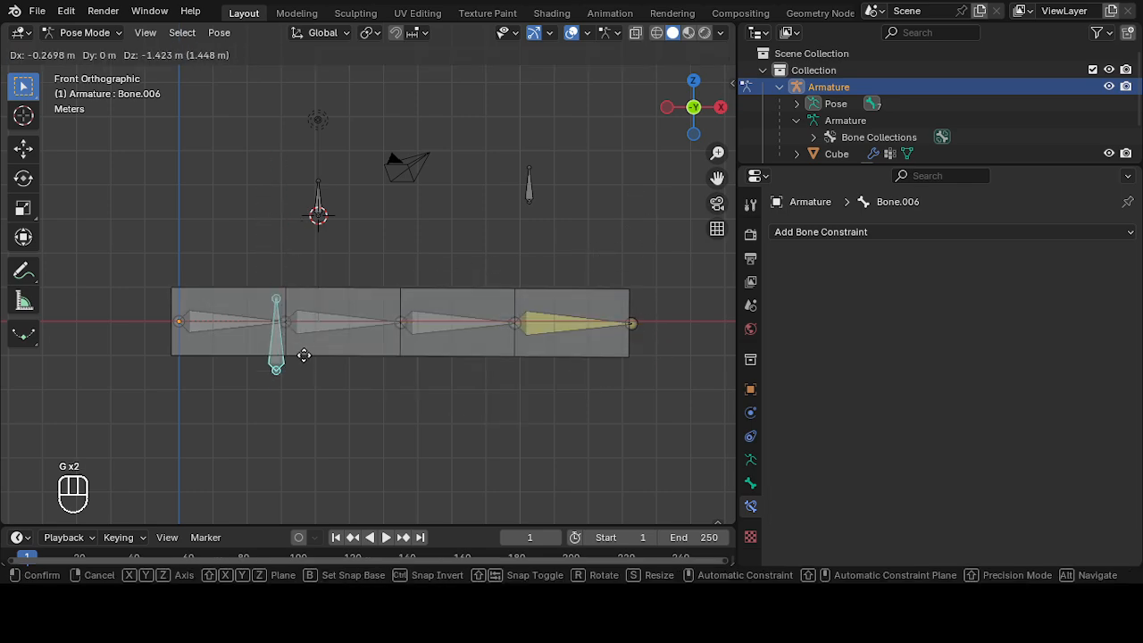
pyautogui.keyDown('alt'); pyautogui.moveTo(316, 450); pyautogui.dragTo(325, 408, button='middle'); pyautogui.keyUp('alt')
pyautogui.click(374, 422)
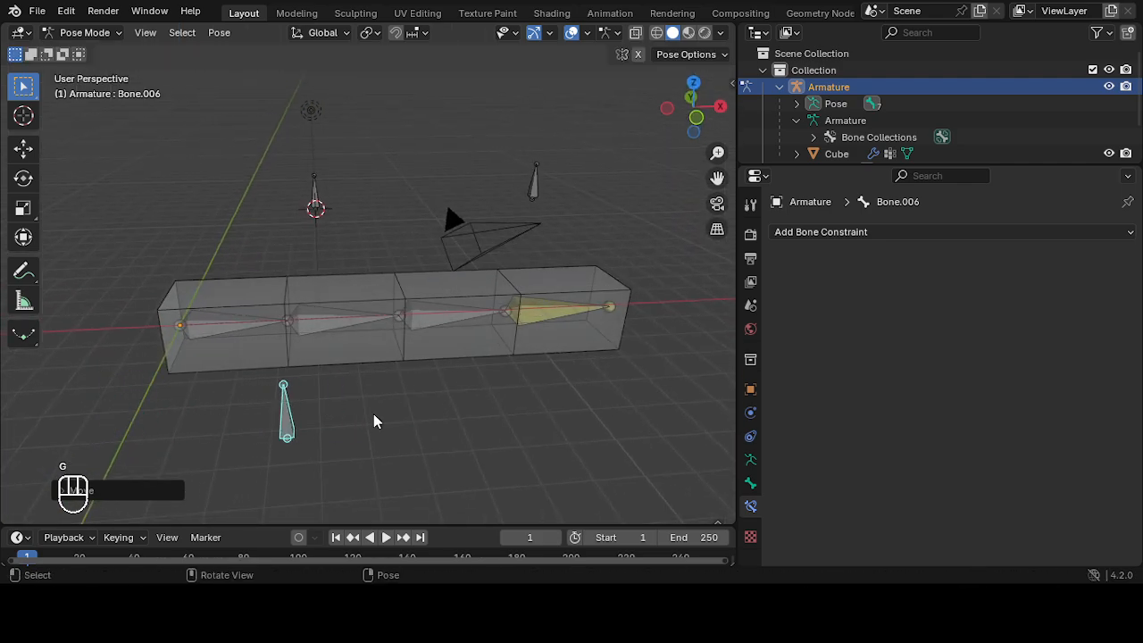
# Step: Test how the chain bends by trial-moving the last bone from several view angles, cancelling each move, and return to front view
pyautogui.click(554, 309)
pyautogui.press('g')
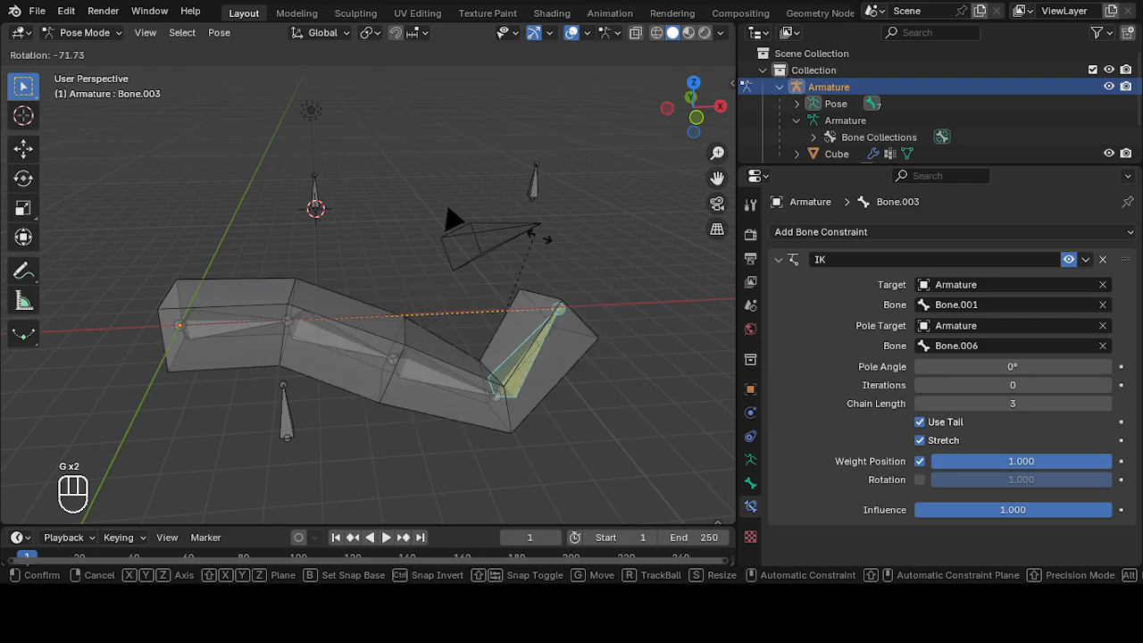
pyautogui.click(627, 289)
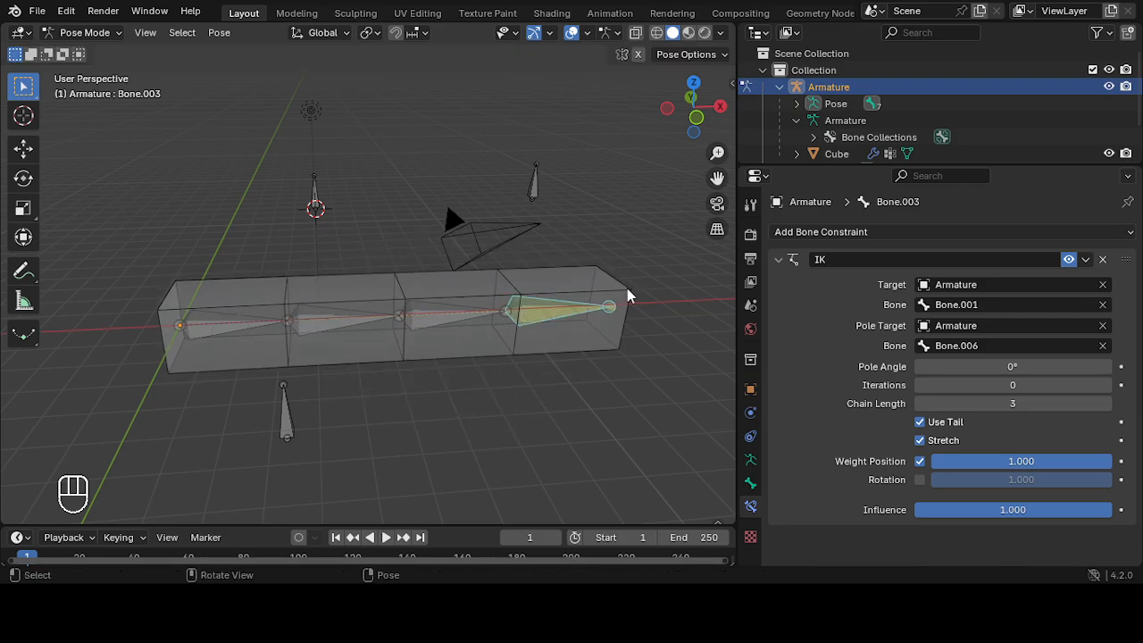
pyautogui.moveTo(627, 289); pyautogui.dragTo(616, 313, button='middle')
pyautogui.press('g')
pyautogui.rightClick(620, 357)
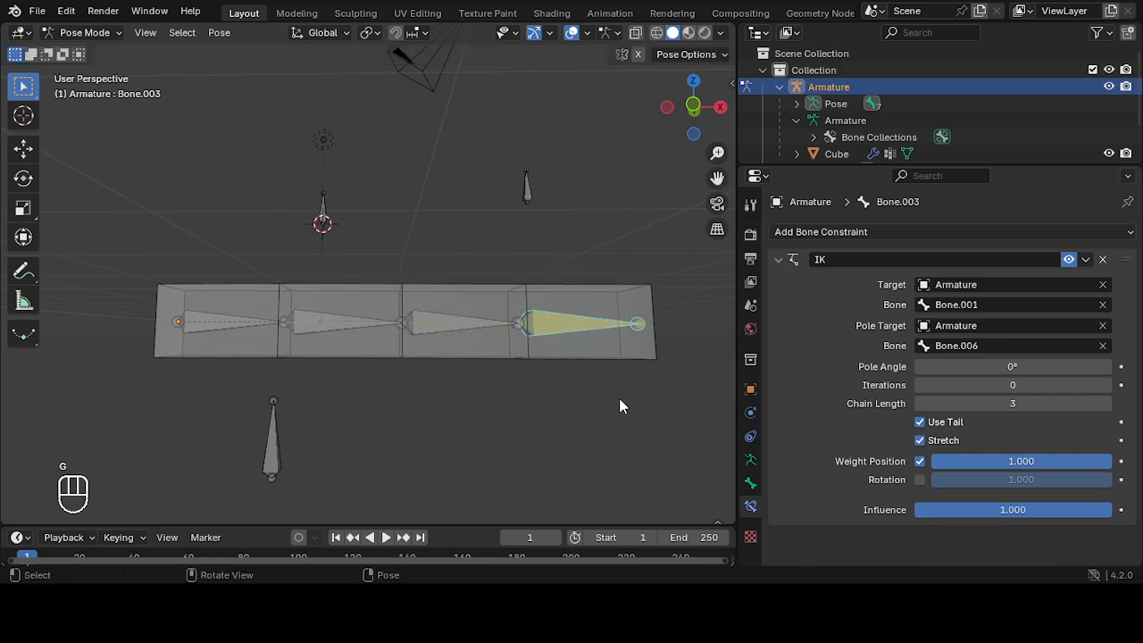
pyautogui.moveTo(620, 403); pyautogui.dragTo(611, 437, button='middle')
pyautogui.press('g')
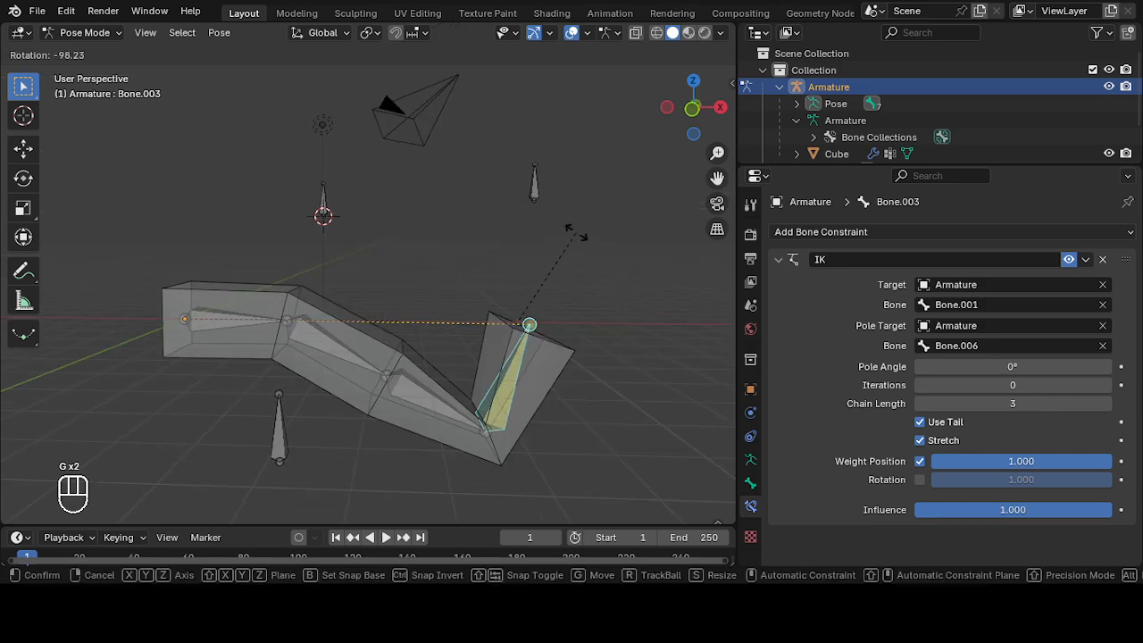
pyautogui.rightClick(582, 240)
pyautogui.press('KP_1')
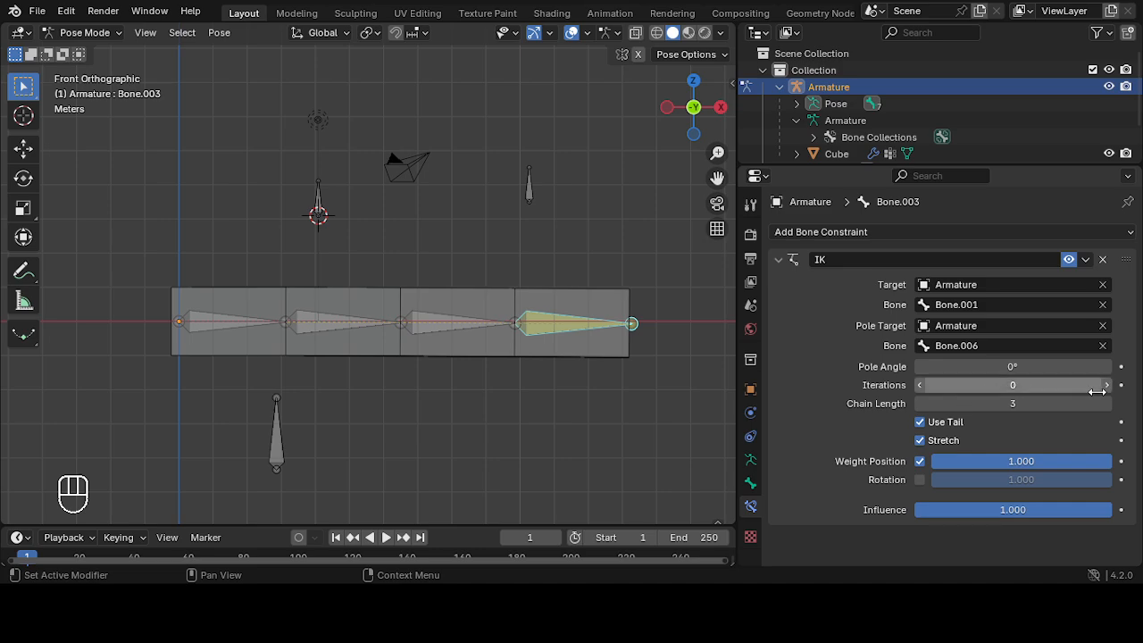
# Step: Set the IK constraint's Iterations to 500 and trial-move the last chain bone, cancelling each move
pyautogui.click(1059, 385)
pyautogui.write('500g')
pyautogui.rightClick(307, 266)
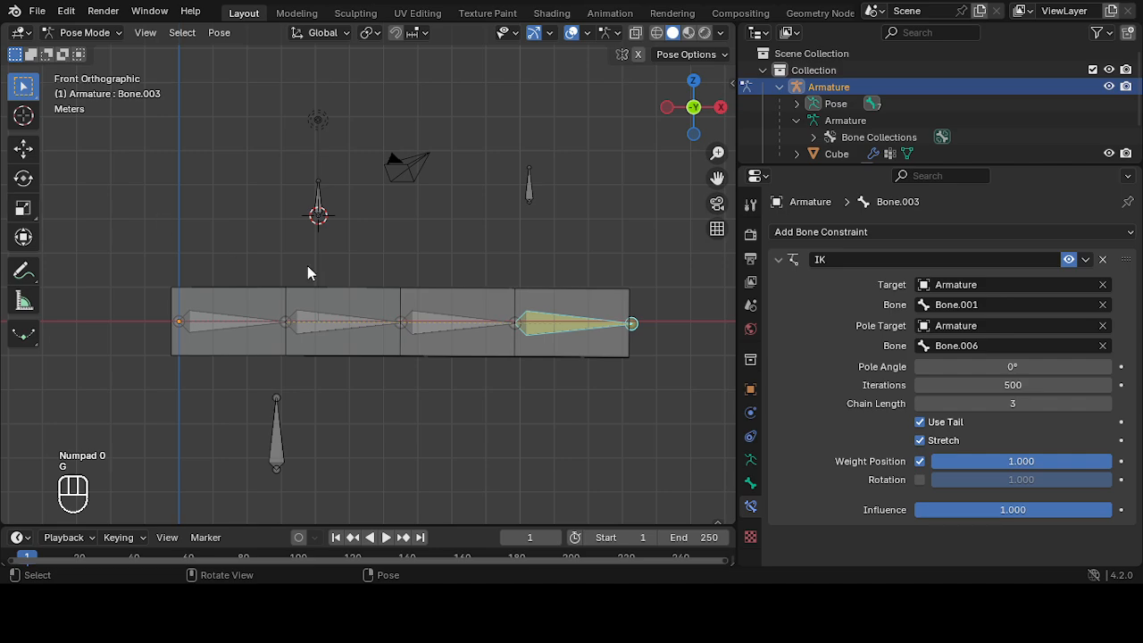
pyautogui.press('g')
pyautogui.rightClick(358, 286)
# Step: Set the IK constraint's Iterations to 50 and trial-move the last chain bone, cancelling the move
pyautogui.click(967, 384)
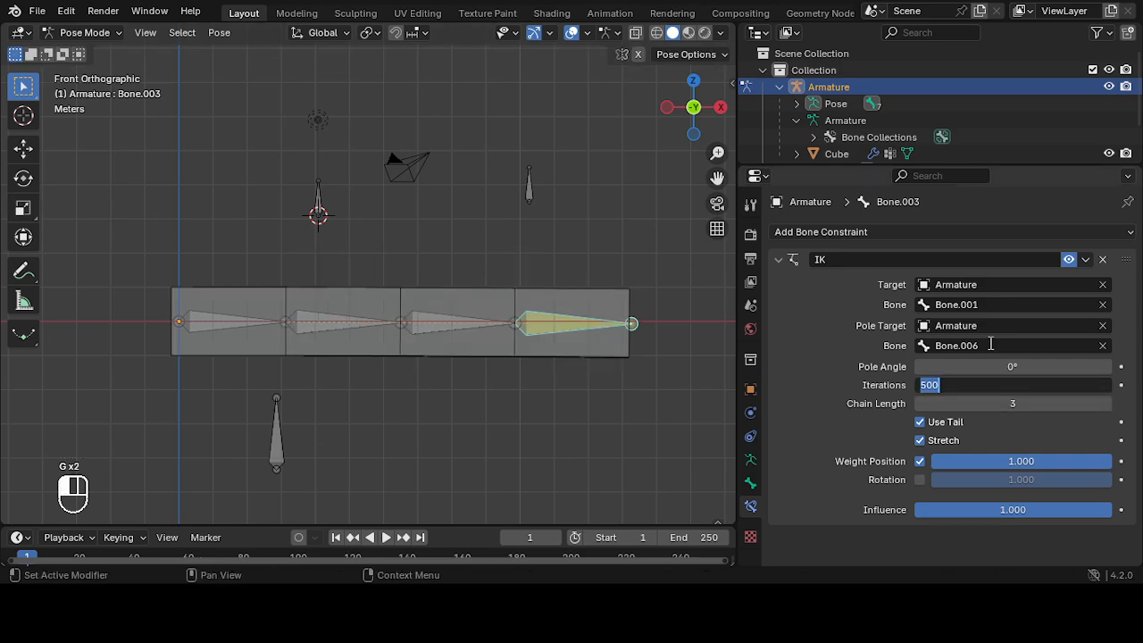
pyautogui.write('50')
pyautogui.press('Return')
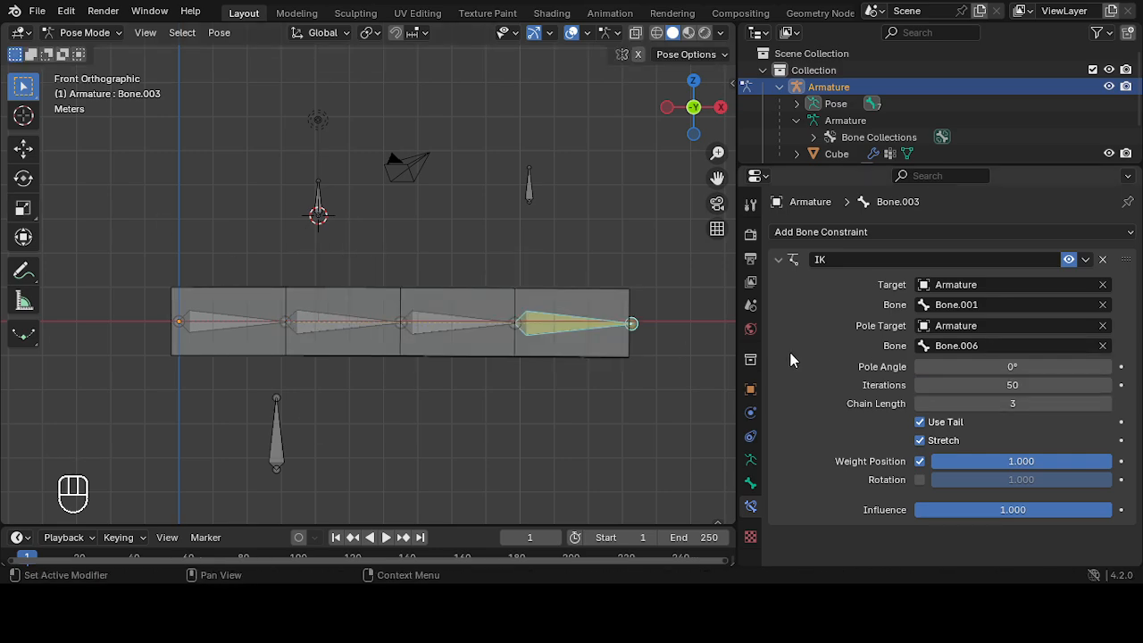
pyautogui.press('g')
pyautogui.rightClick(682, 311)
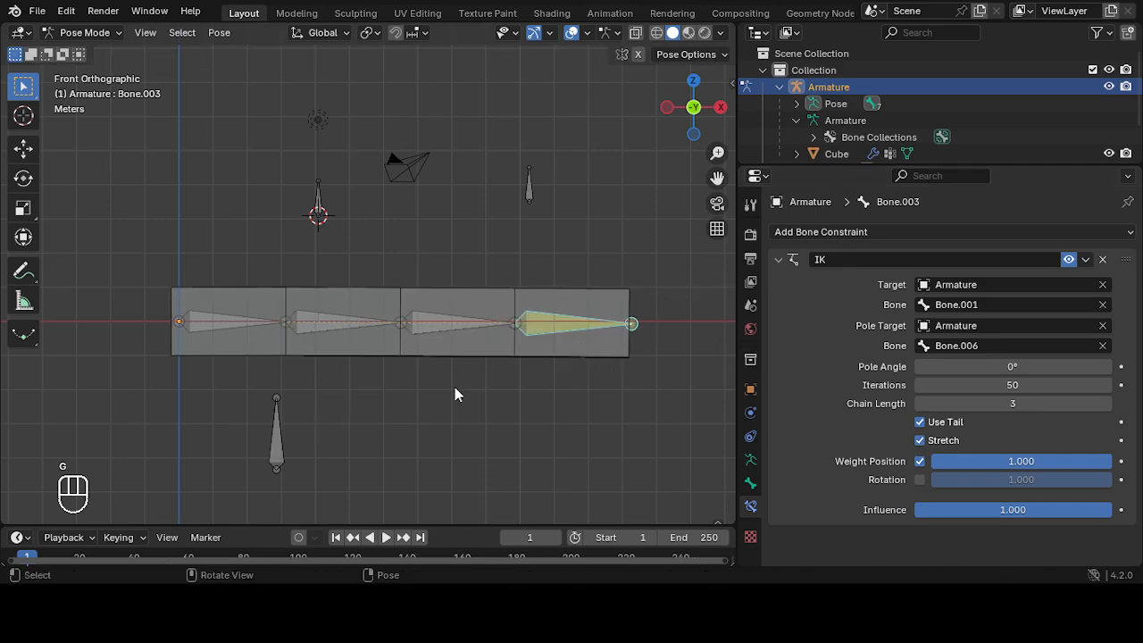
# Step: Move the pole bone farther below the bar and test the bend with a cancelled move of the last chain bone
pyautogui.click(276, 433)
pyautogui.press('g')
pyautogui.click(517, 446)
pyautogui.click(535, 337)
pyautogui.press('g')
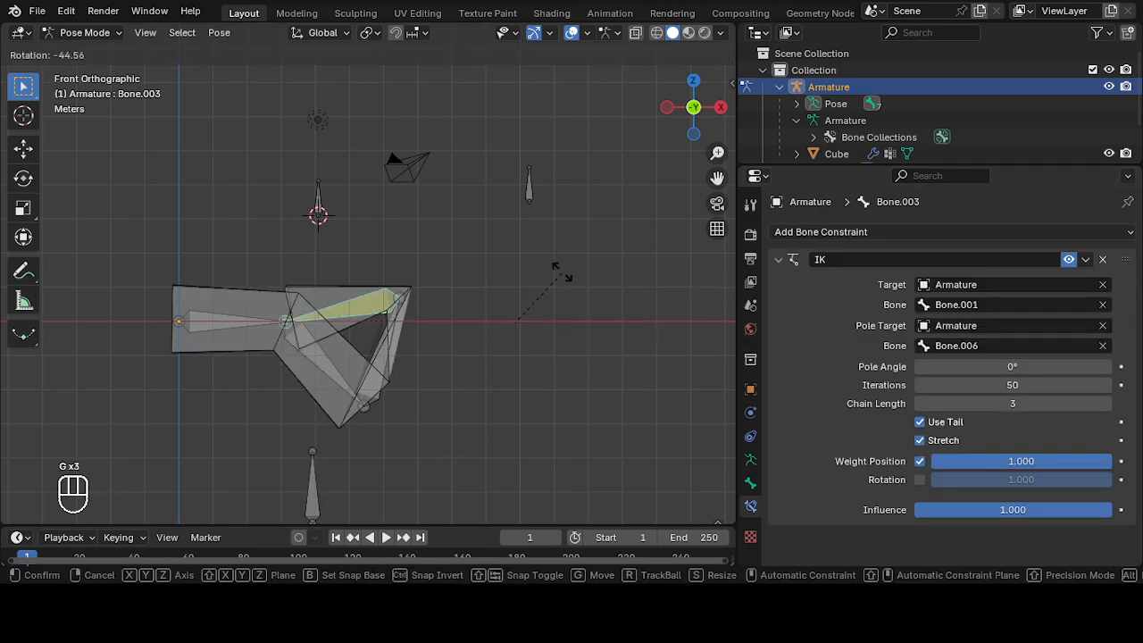
pyautogui.rightClick(565, 279)
# Step: Set the IK constraint's Iterations to 5 and test the chain with a cancelled move of the last bone
pyautogui.click(968, 386)
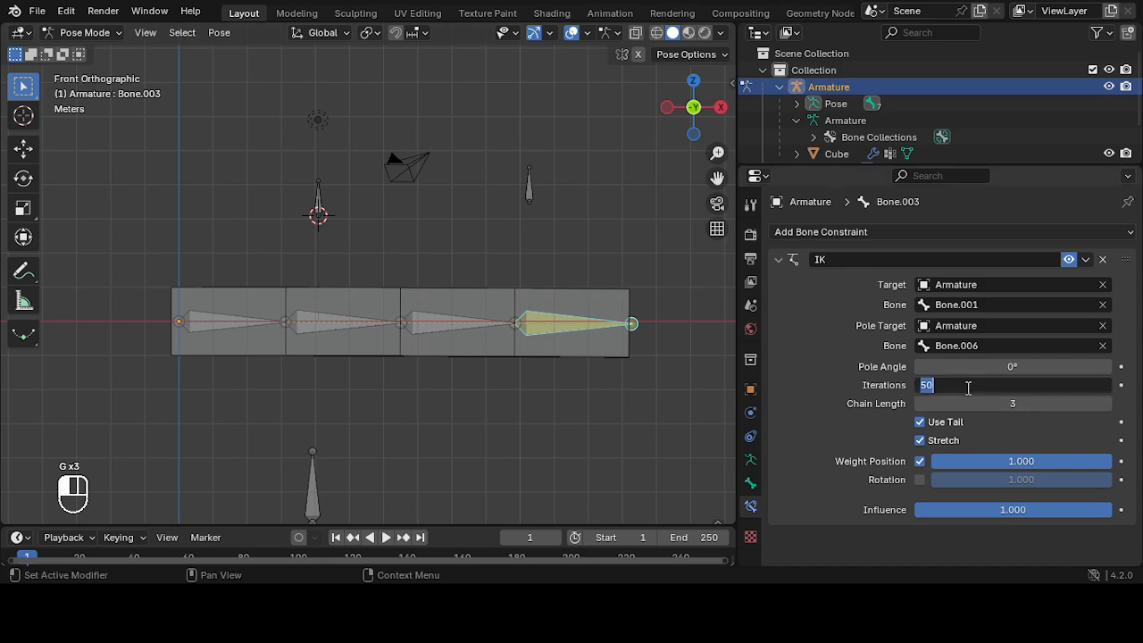
pyautogui.write('5')
pyautogui.press('Return')
pyautogui.press('g')
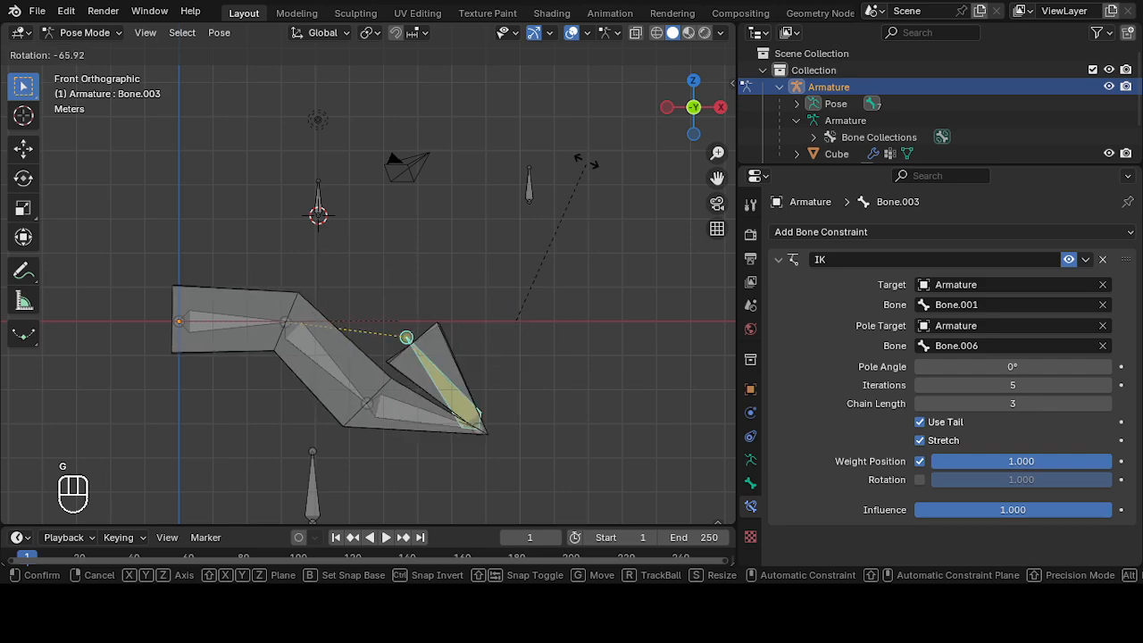
pyautogui.rightClick(516, 192)
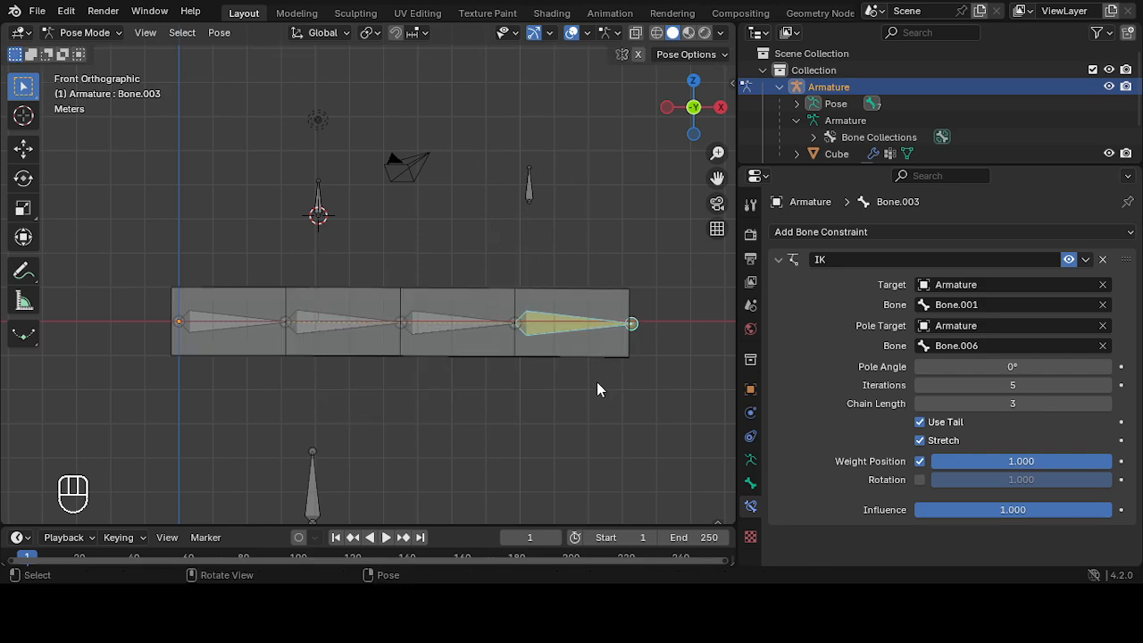
# Step: Move the pole bone about 2.04 m up and 0.56 m toward negative X, and reselect the last chain bone
pyautogui.click(313, 497)
pyautogui.press('g')
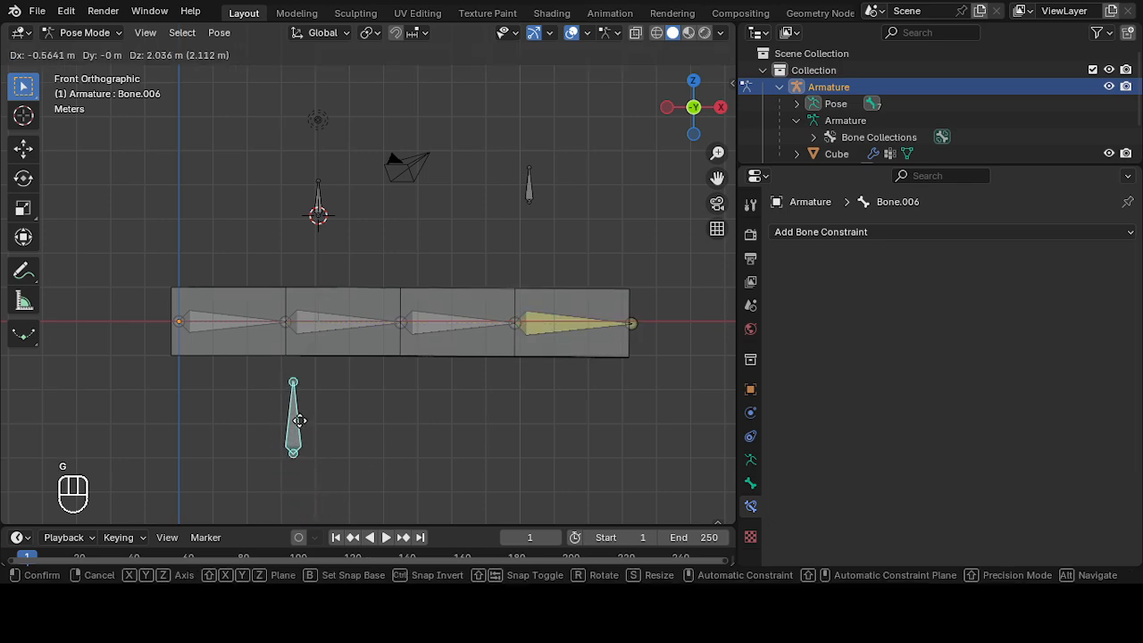
pyautogui.click(300, 420)
pyautogui.click(535, 325)
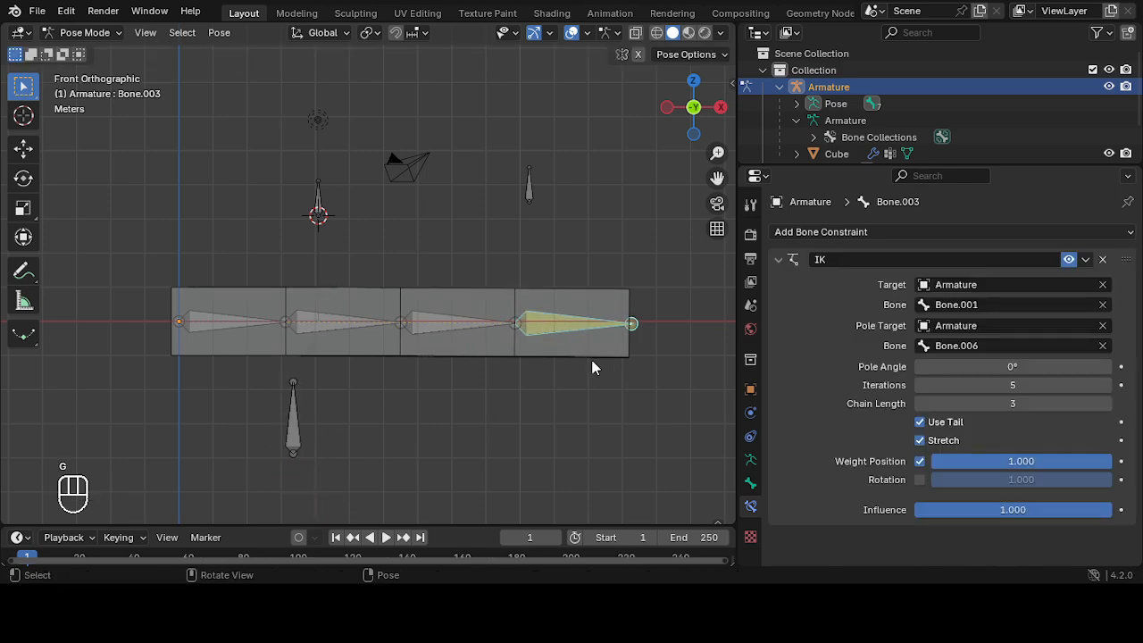
# Step: Switch the armature to Edit Mode and move the vertical bone's base slightly down along Z from the first joint
pyautogui.click(246, 329)
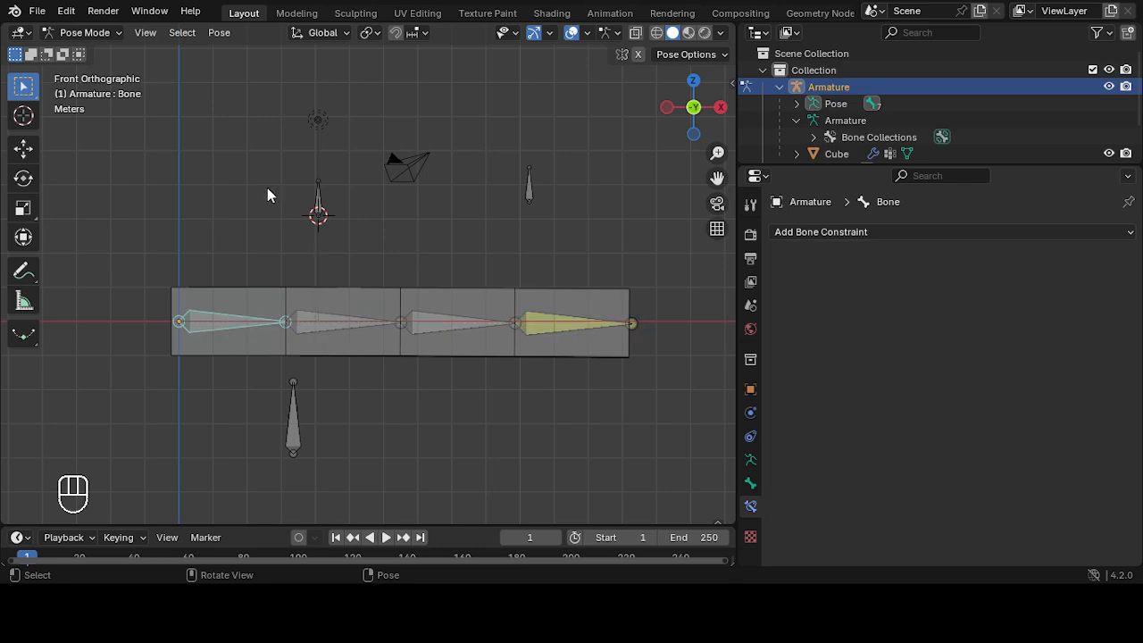
pyautogui.click(85, 32)
pyautogui.click(89, 69)
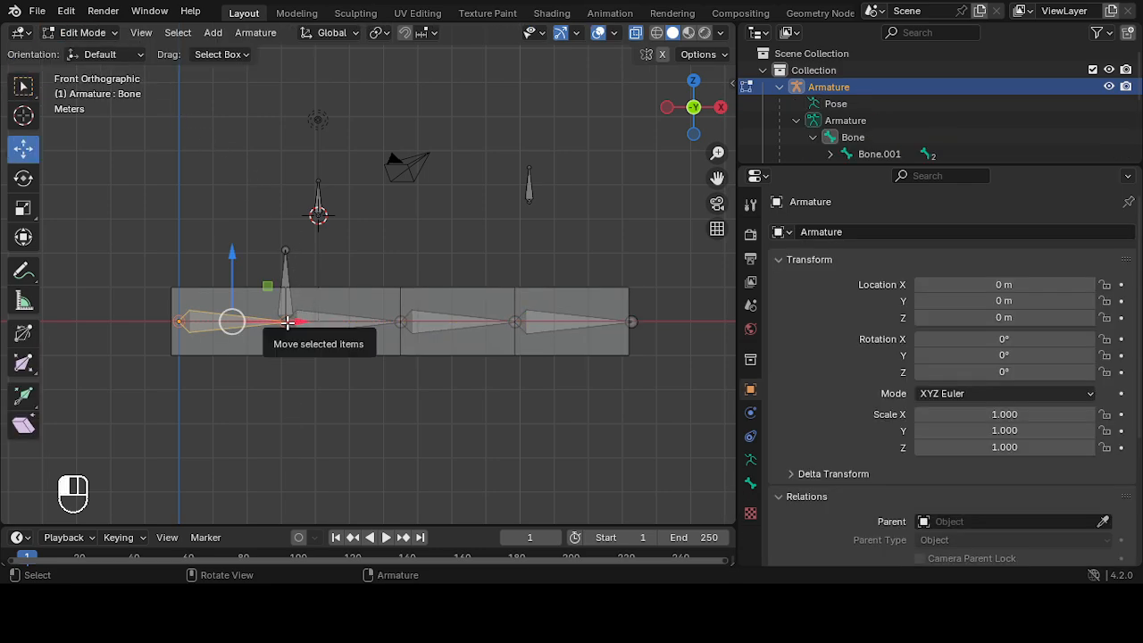
pyautogui.click(285, 322)
pyautogui.moveTo(286, 261); pyautogui.dragTo(286, 274)
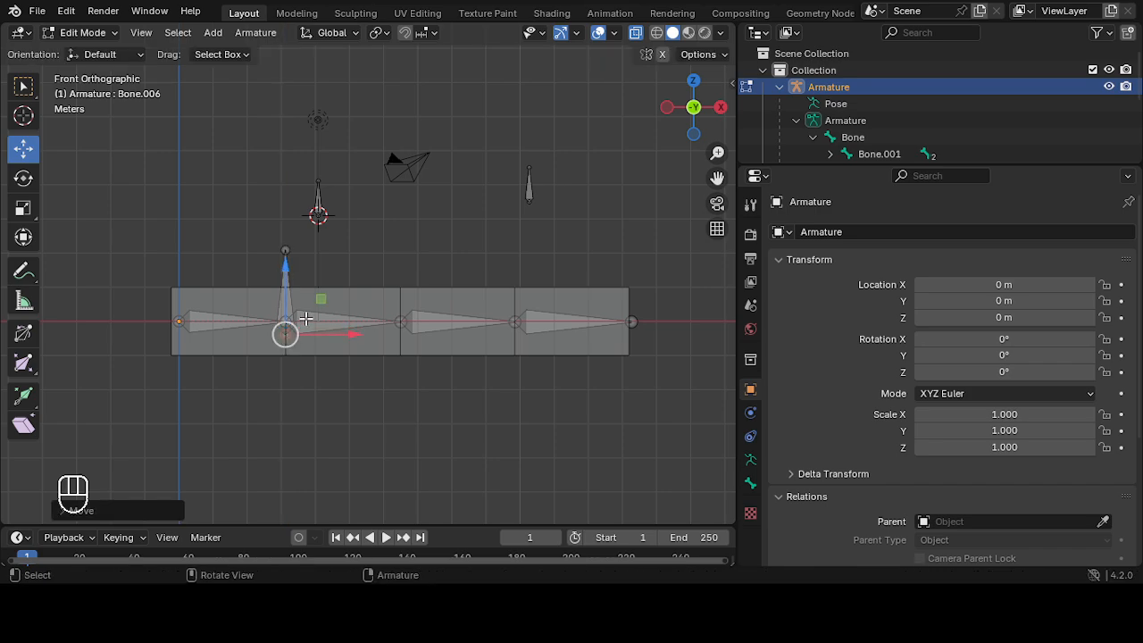
# Step: Undo the downward move of the vertical bone's base and raise the base slightly above the first joint
pyautogui.hotkey('ctrl', 'z')
pyautogui.click(239, 321)
pyautogui.scroll(4, 259, 365)
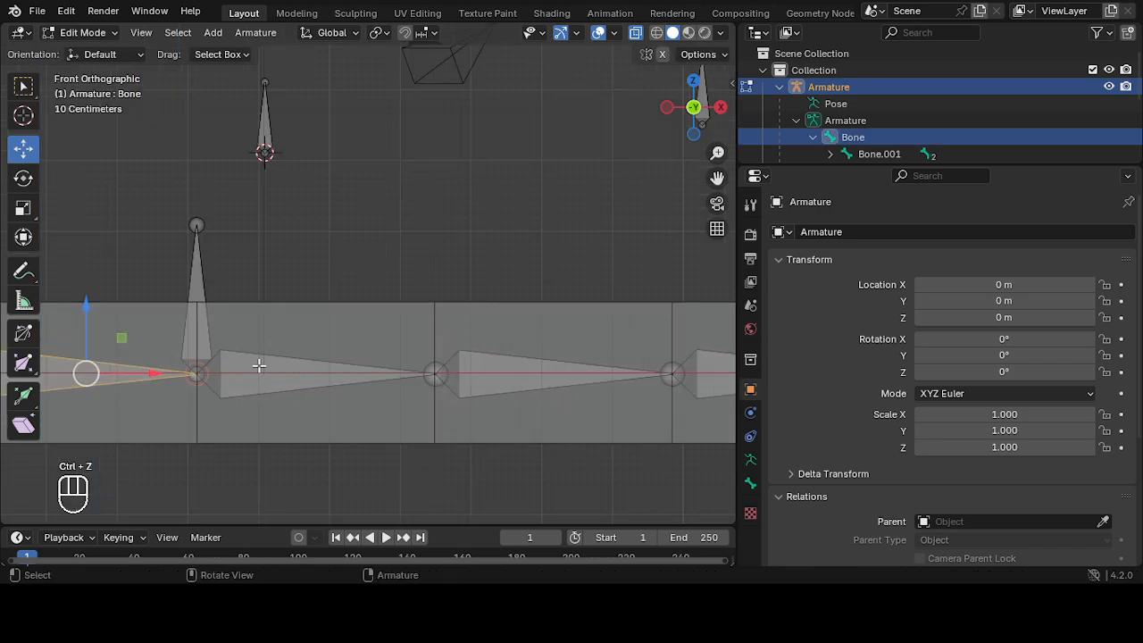
pyautogui.click(205, 384)
pyautogui.moveTo(201, 330); pyautogui.dragTo(195, 289)
pyautogui.hotkey('ctrl', 'z')
# Step: Lower the first and second joints of the bar's bone chain slightly along Z to give it a downward bend
pyautogui.click(204, 376)
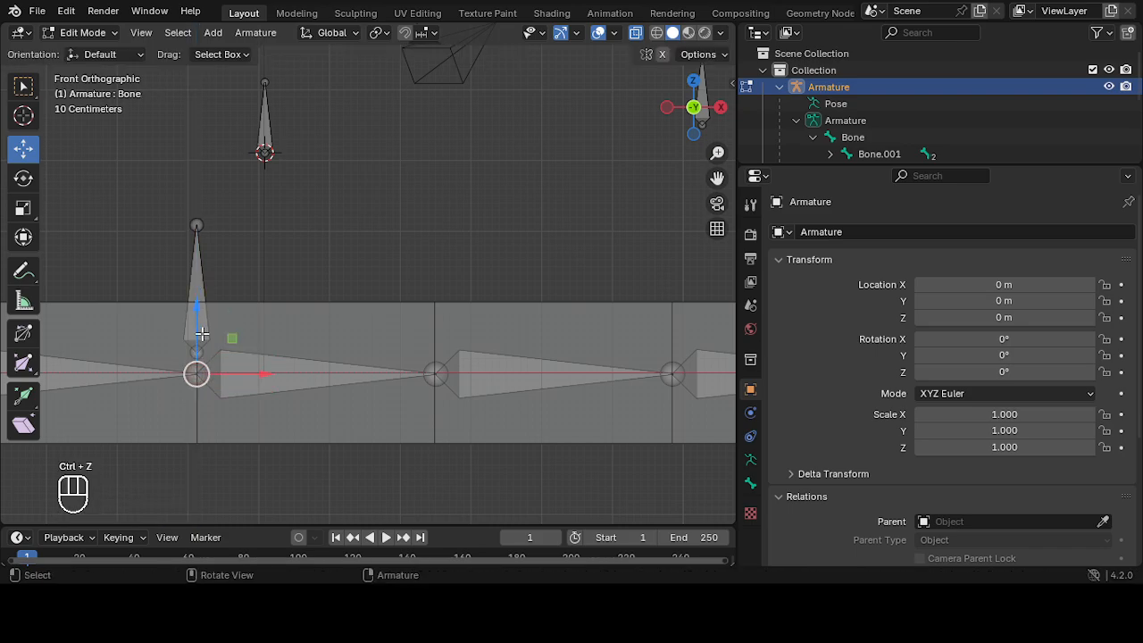
pyautogui.moveTo(202, 333); pyautogui.dragTo(201, 339)
pyautogui.scroll(-2, 363, 398)
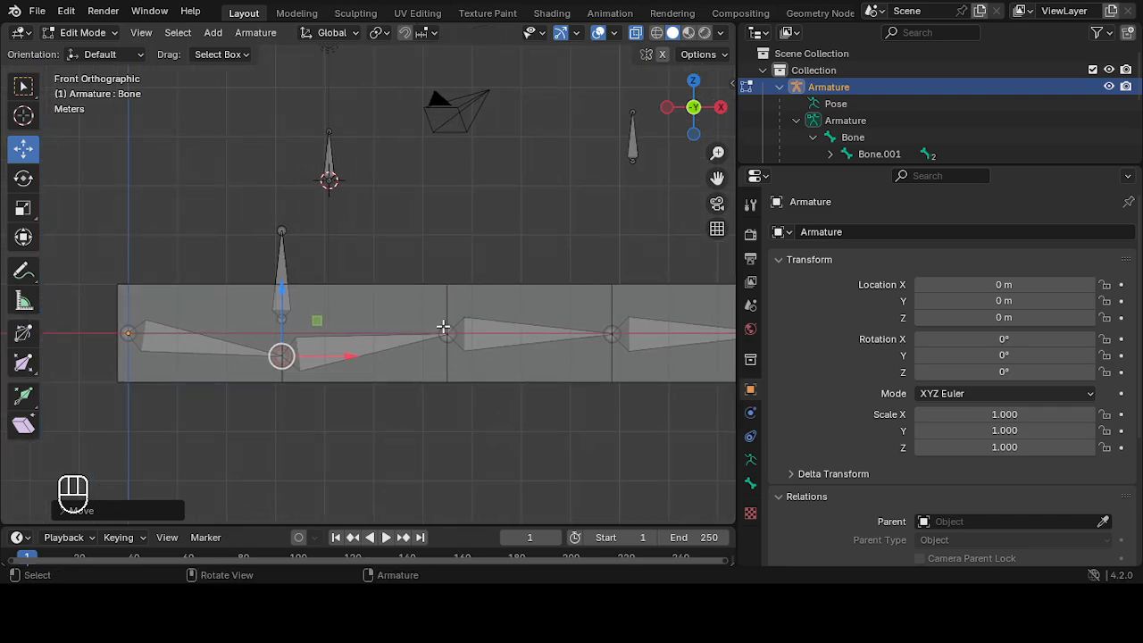
pyautogui.click(446, 336)
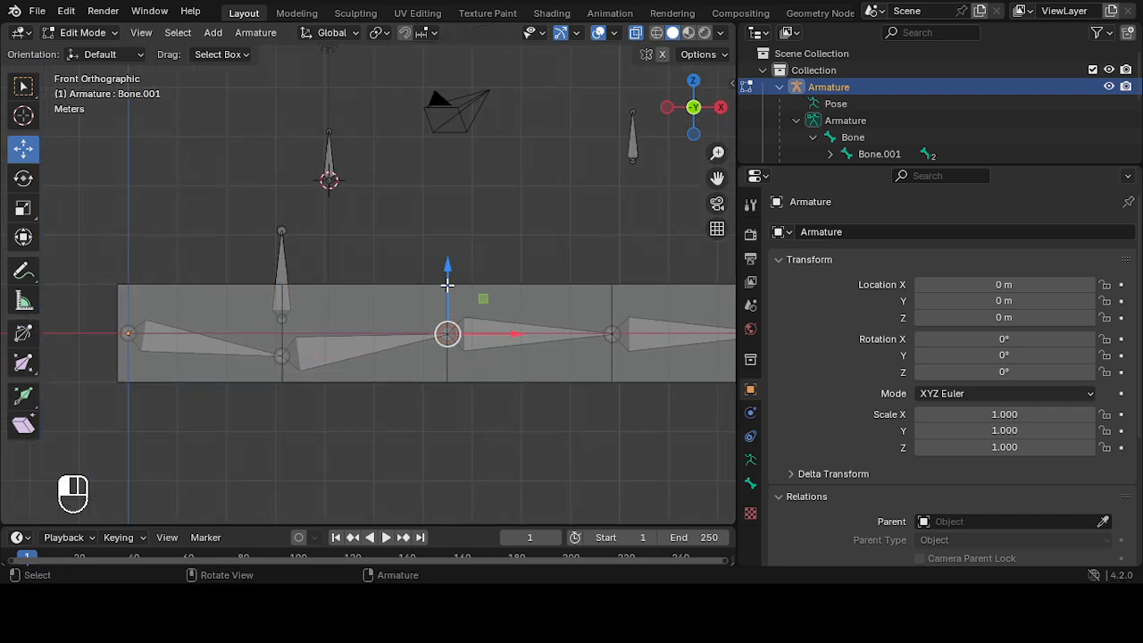
pyautogui.moveTo(447, 284); pyautogui.dragTo(443, 304)
pyautogui.keyDown('shift'); pyautogui.moveTo(517, 338); pyautogui.dragTo(447, 342, button='middle'); pyautogui.keyUp('shift')
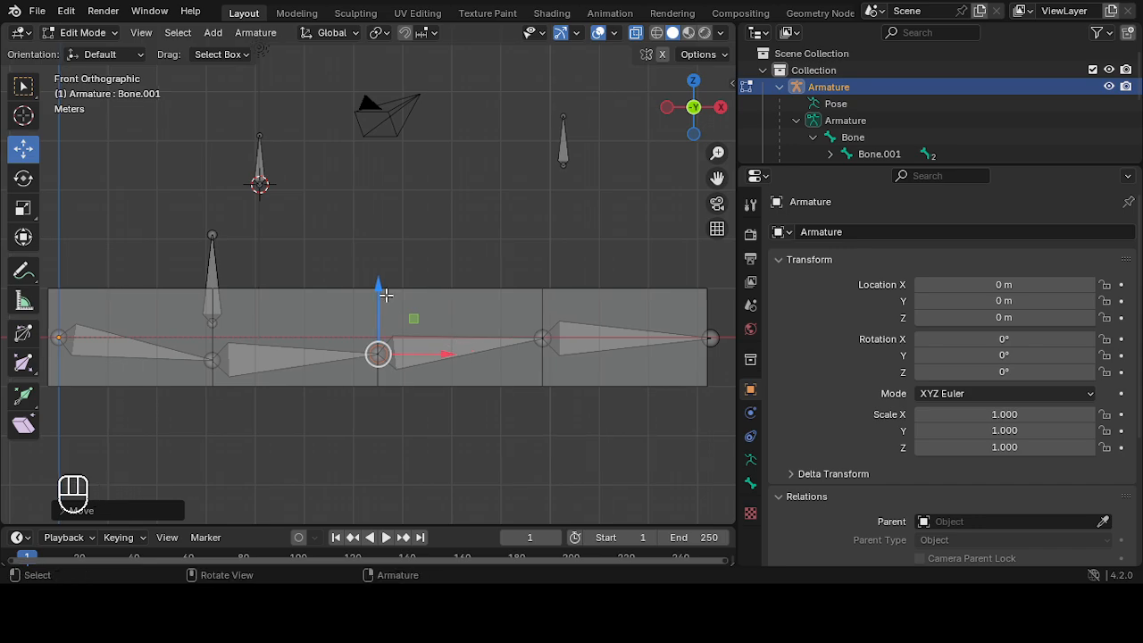
pyautogui.moveTo(378, 285); pyautogui.dragTo(378, 290)
# Step: Switch the armature to Pose Mode with the last chain bone selected and set its IK Iterations to 0
pyautogui.click(590, 342)
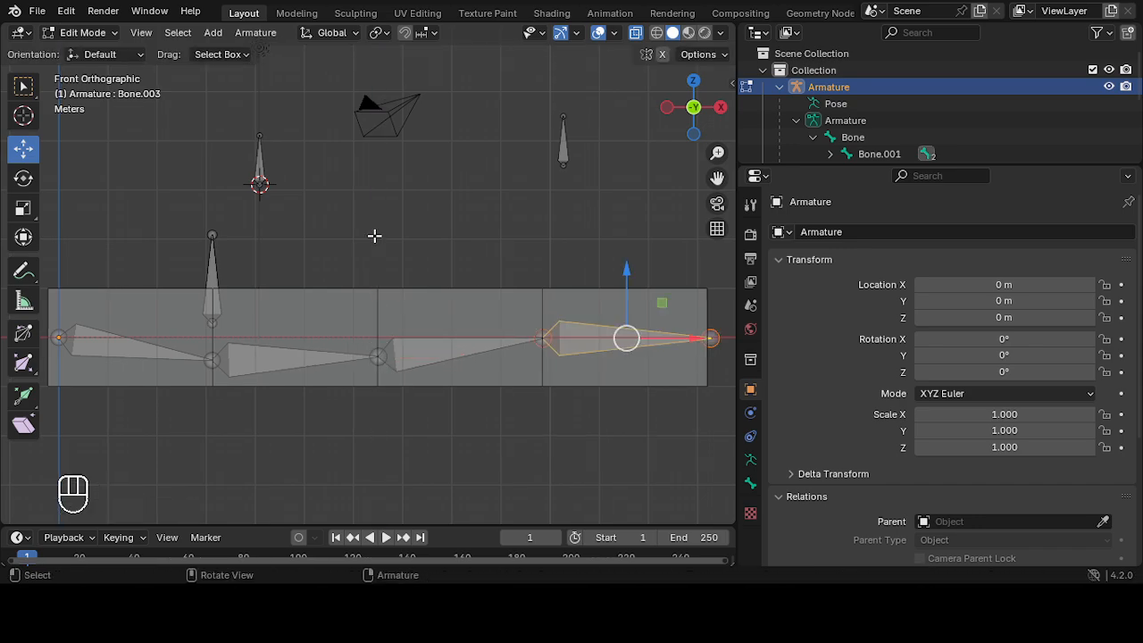
pyautogui.click(83, 33)
pyautogui.click(80, 86)
pyautogui.scroll(-4, 479, 291)
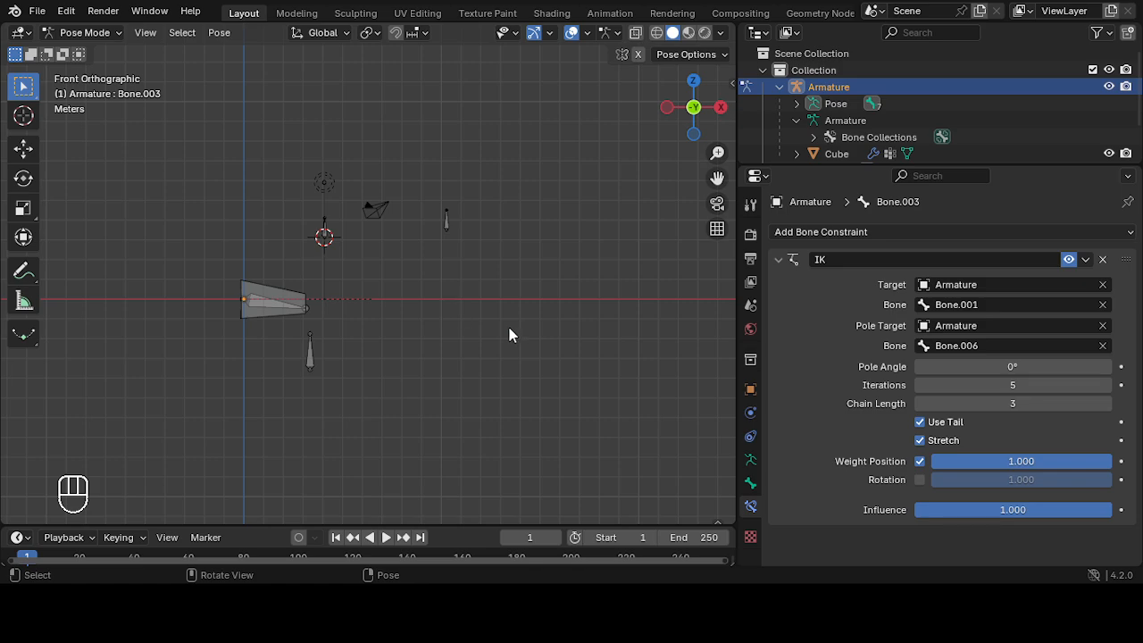
pyautogui.click(953, 385)
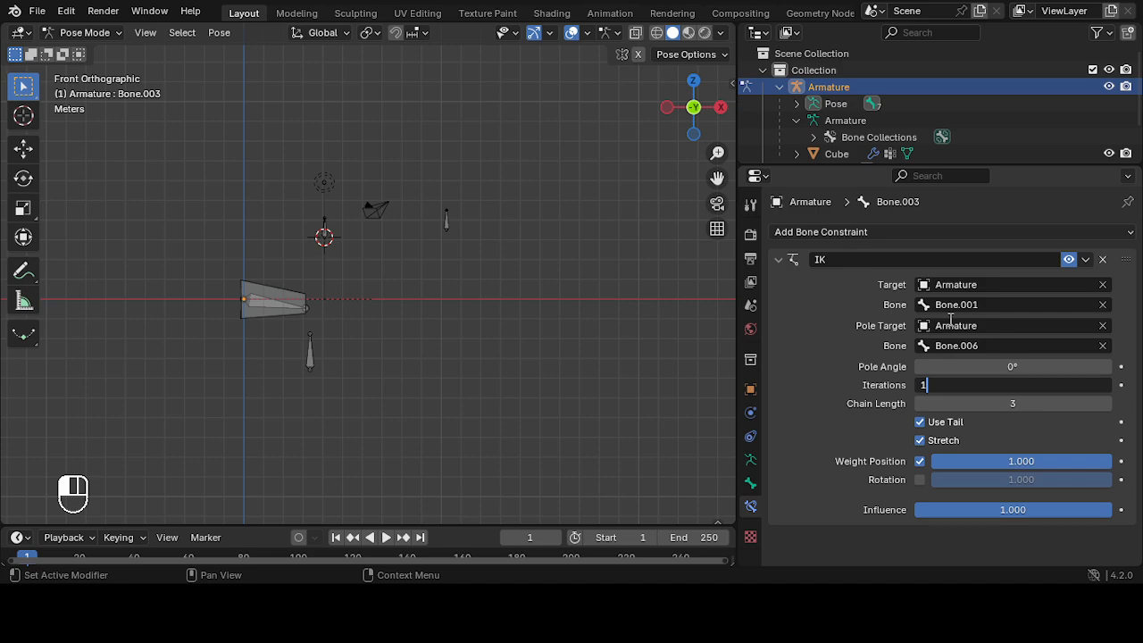
pyautogui.write('0')
pyautogui.press('Return')
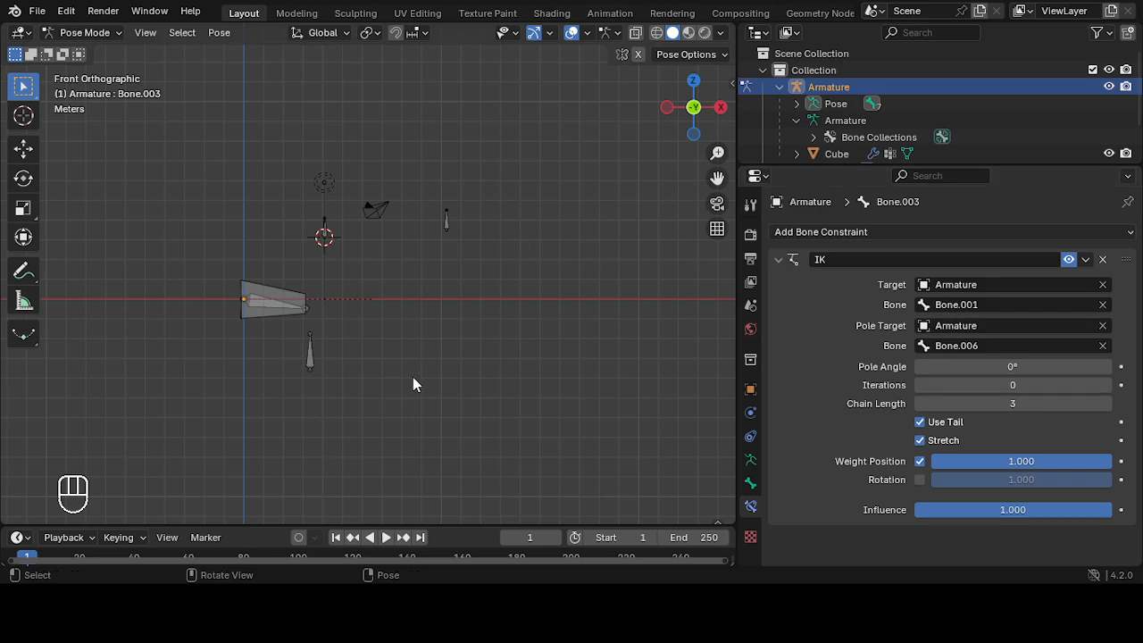
# Step: Undo the Iterations change and put the armature back in Pose Mode in the front view
pyautogui.hotkey('ctrl', 'z')
pyautogui.moveTo(373, 304)
pyautogui.mouseDown(button='middle')
pyautogui.moveTo(387, 382)
pyautogui.moveTo(385, 306)
pyautogui.mouseUp(button='middle')
pyautogui.hotkey('ctrl', 'z')
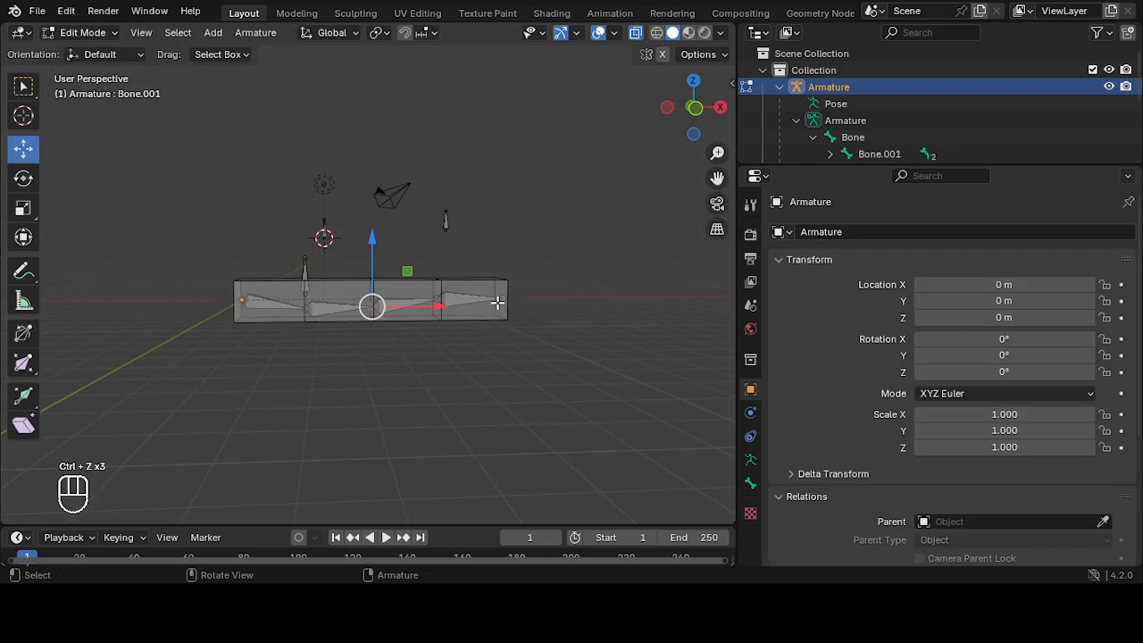
pyautogui.hotkey('ctrl', 'z')
pyautogui.click(84, 32)
pyautogui.click(85, 86)
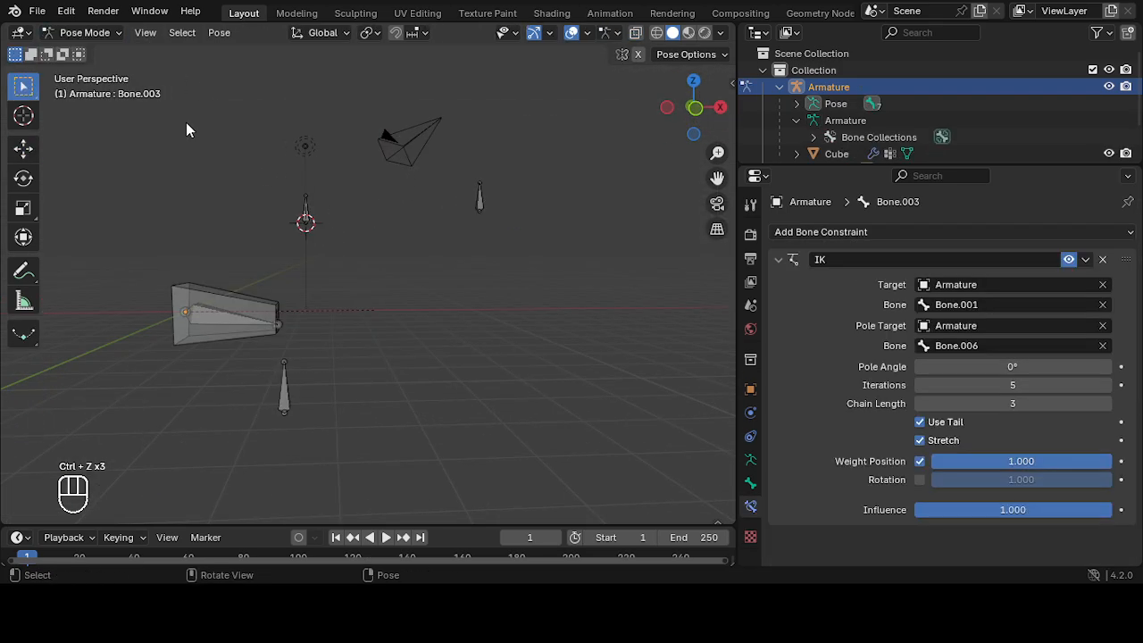
pyautogui.press('g')
pyautogui.press('KP_1')
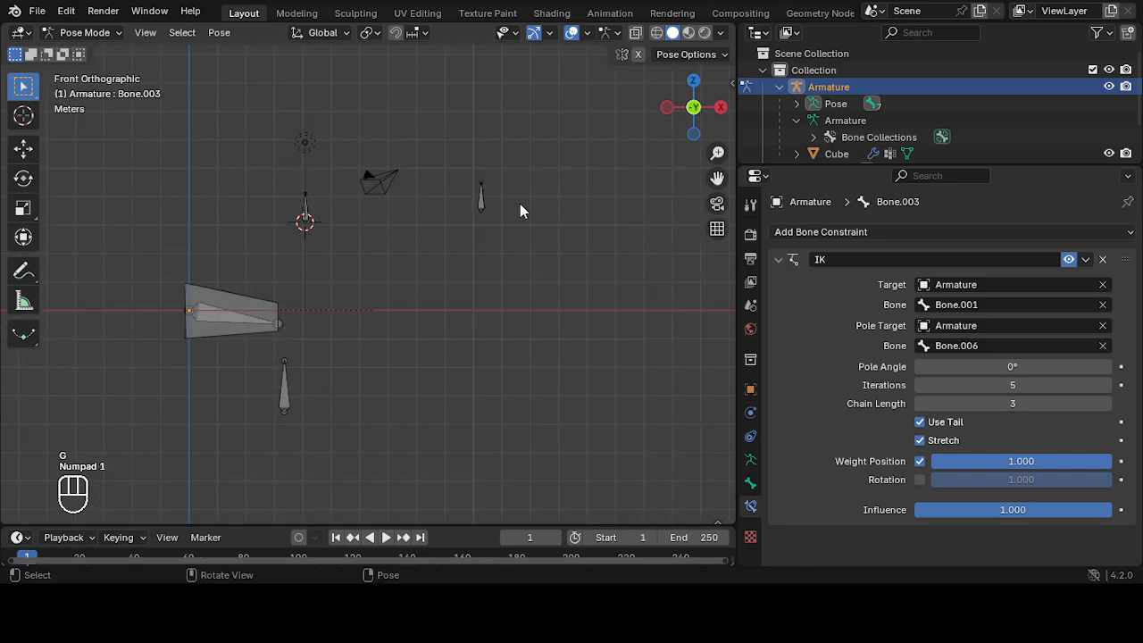
# Step: Check the last chain bone in Edit Mode and return the armature to Pose Mode to review its IK settings
pyautogui.click(89, 33)
pyautogui.click(85, 51)
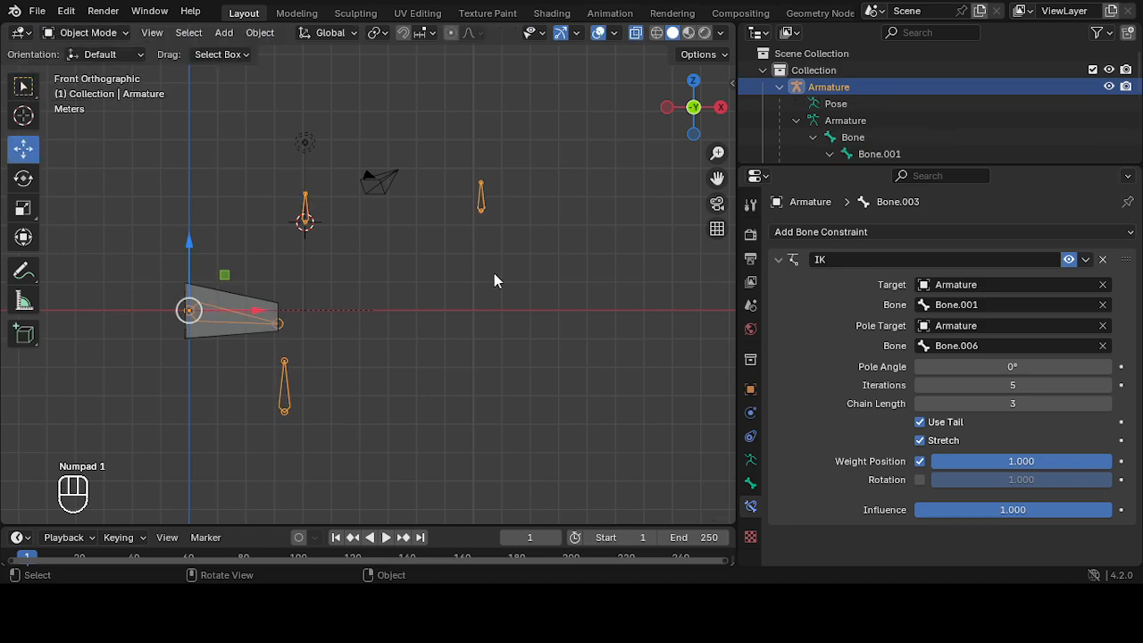
pyautogui.click(85, 33)
pyautogui.click(84, 69)
pyautogui.click(639, 360)
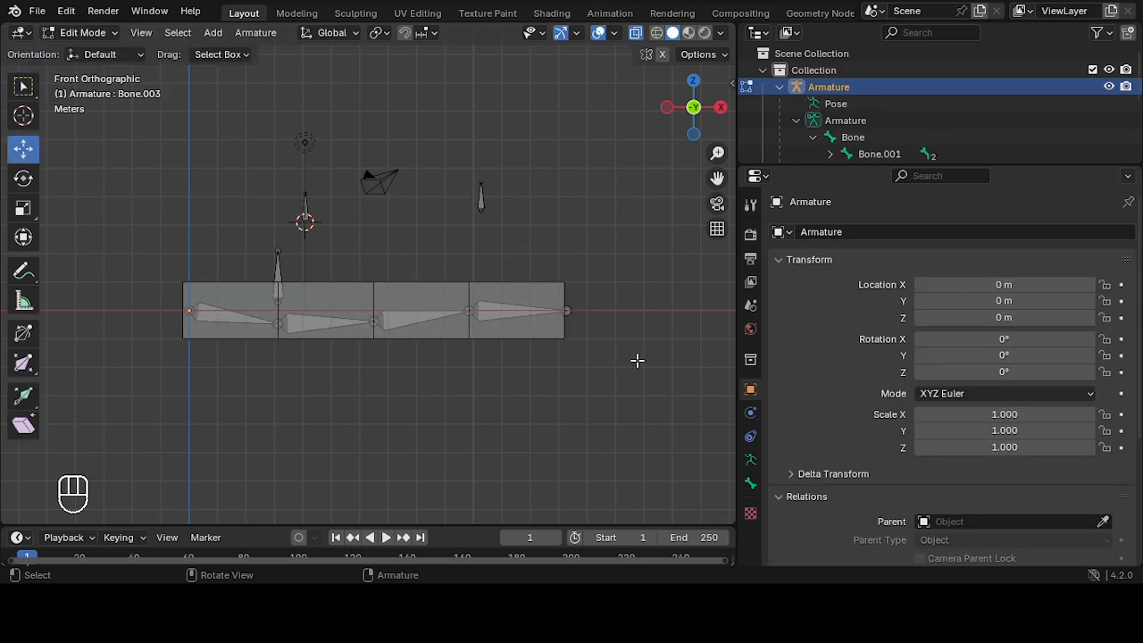
pyautogui.click(503, 304)
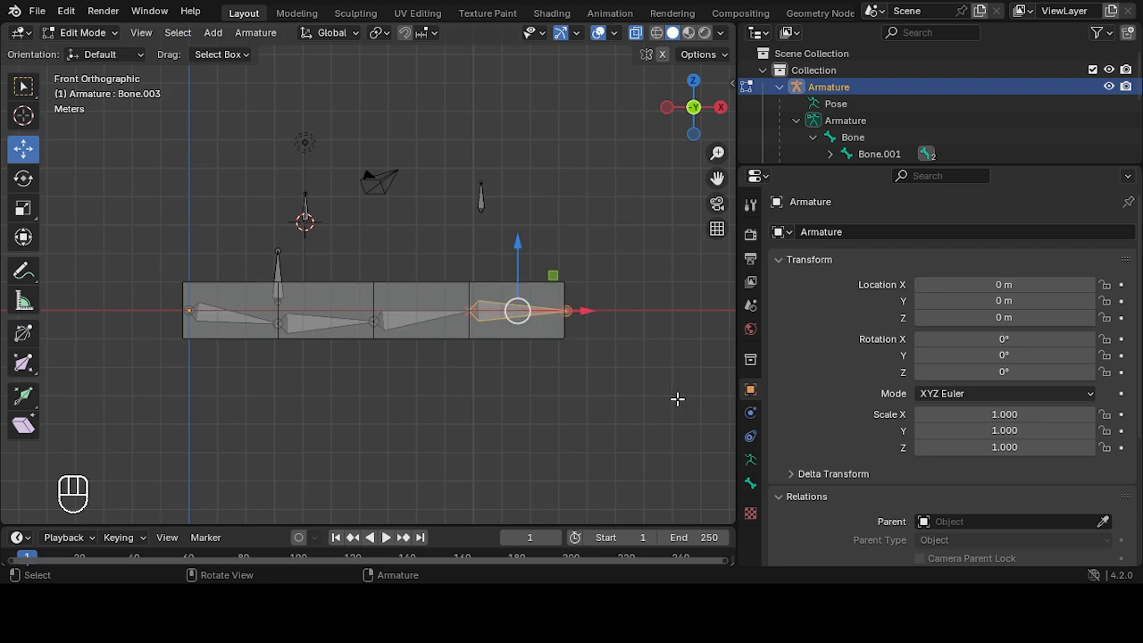
pyautogui.click(84, 32)
pyautogui.click(89, 87)
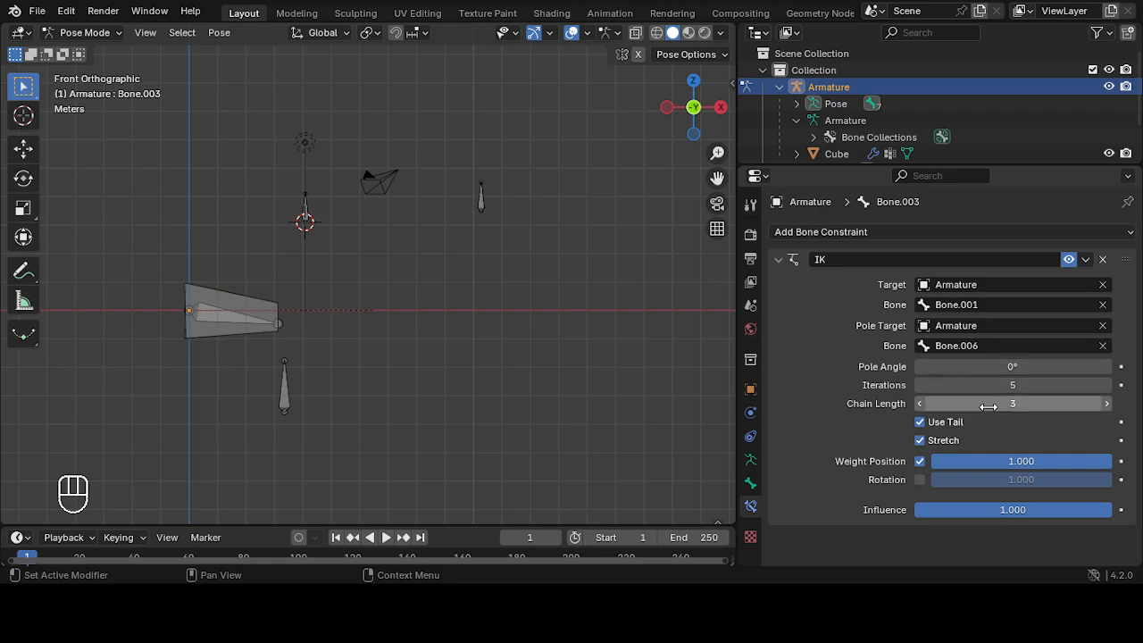
# Step: Move the pole bone up to just above the first joint and test the rig with a cancelled move of the first chain bone
pyautogui.click(285, 397)
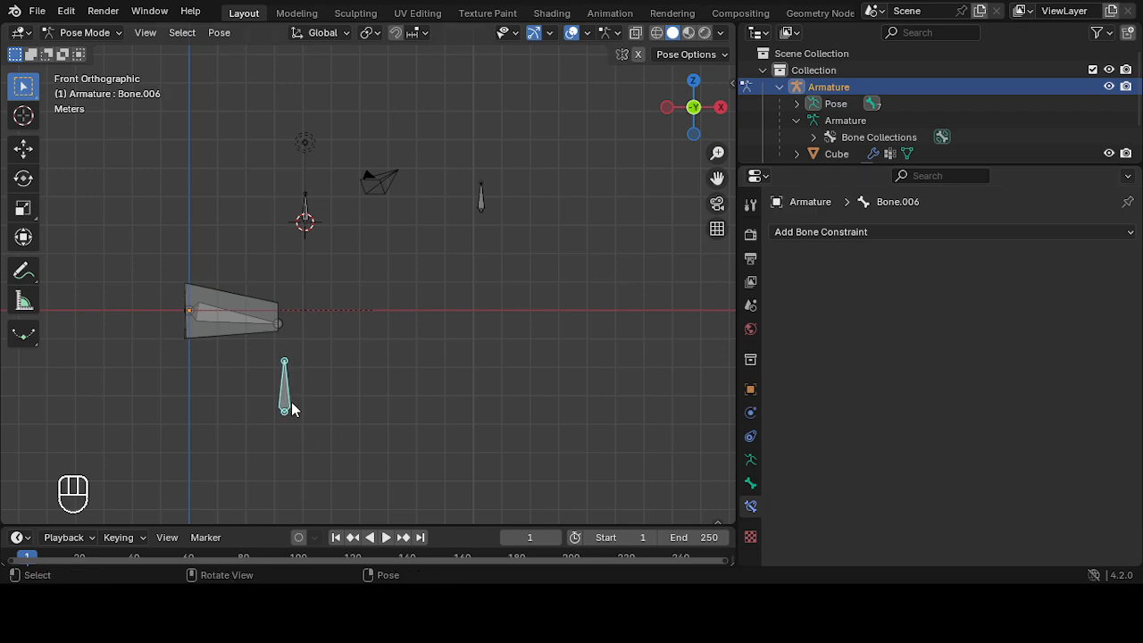
pyautogui.press('g')
pyautogui.click(287, 284)
pyautogui.press('g')
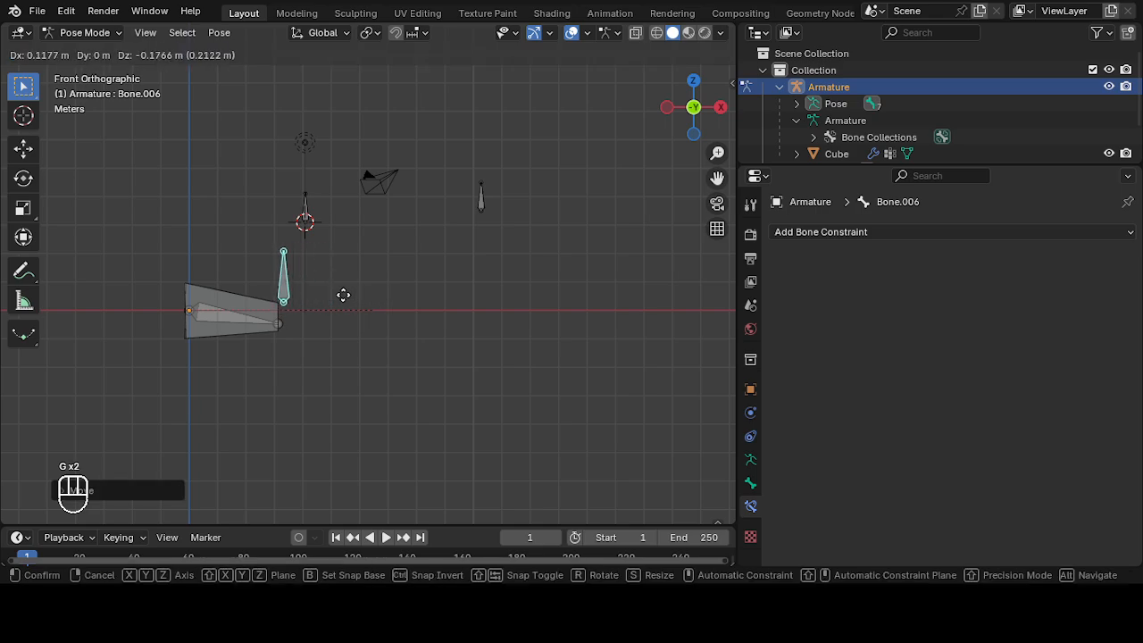
pyautogui.click(320, 291)
pyautogui.moveTo(287, 340); pyautogui.dragTo(372, 331, button='middle')
pyautogui.press('g')
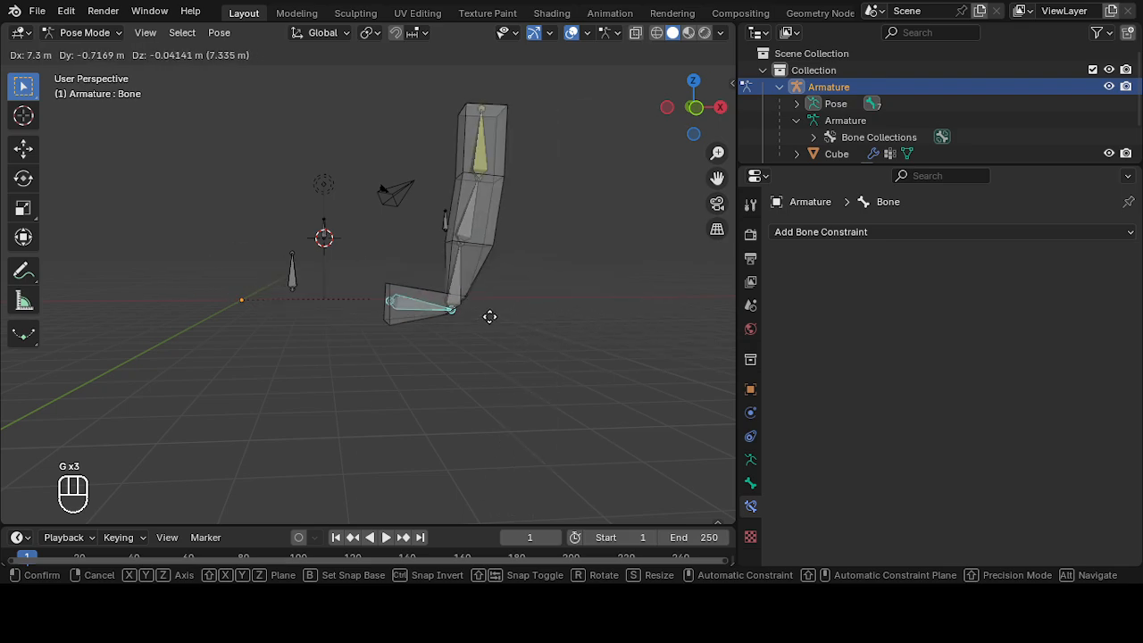
pyautogui.rightClick(400, 323)
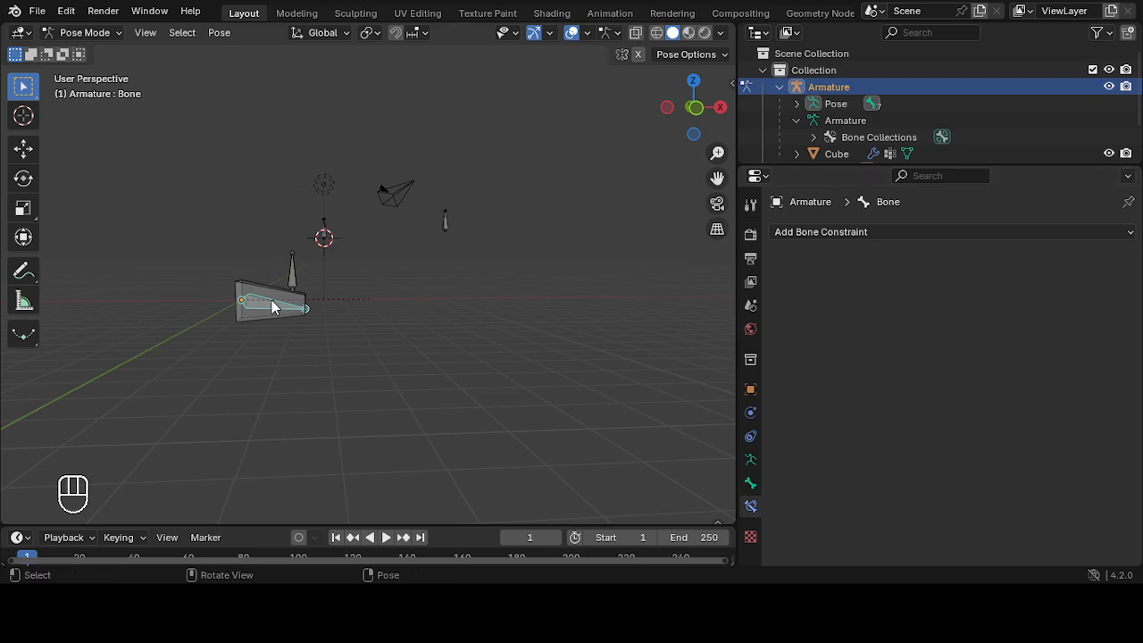
# Step: Examine the last chain bone's transform and parent relations in Edit Mode
pyautogui.click(110, 33)
pyautogui.click(106, 73)
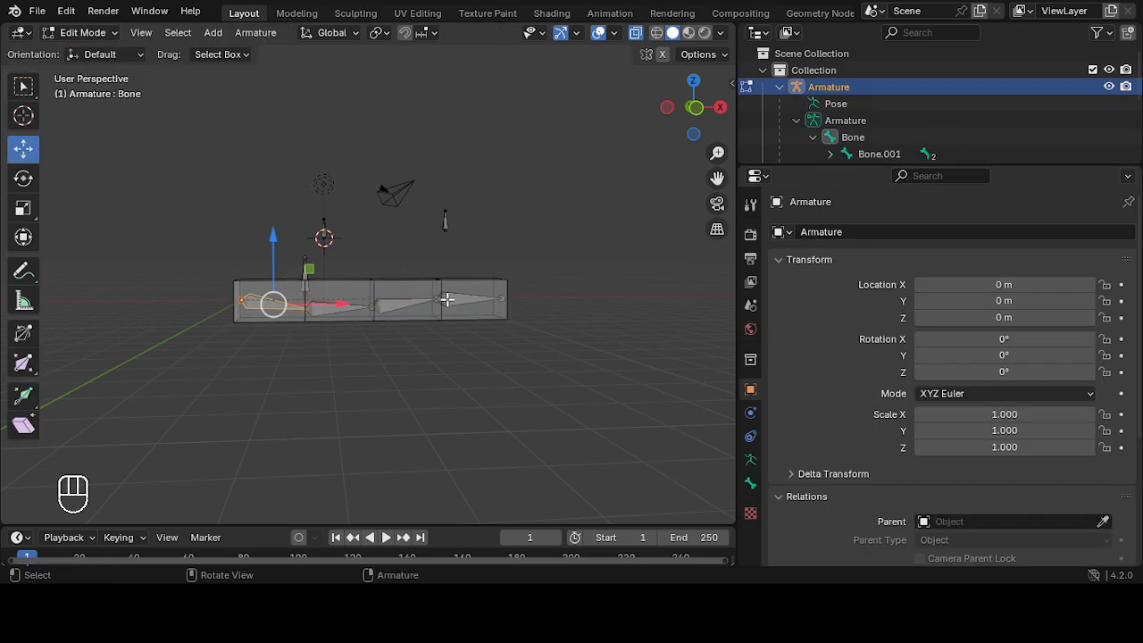
pyautogui.click(446, 300)
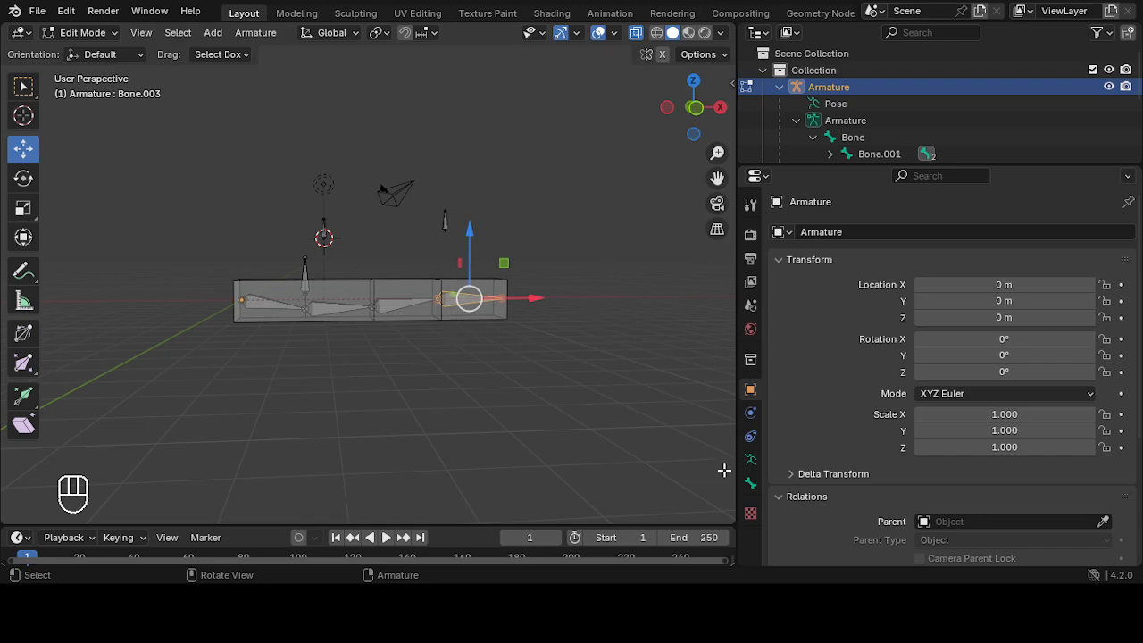
pyautogui.click(750, 459)
pyautogui.click(750, 483)
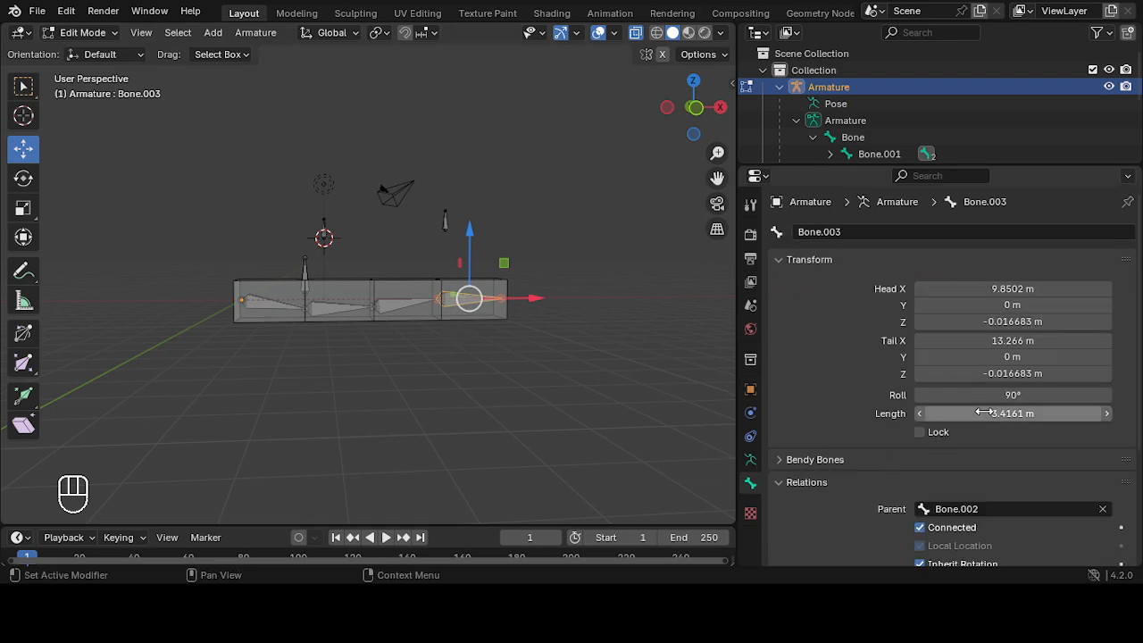
pyautogui.scroll(-5, 860, 467)
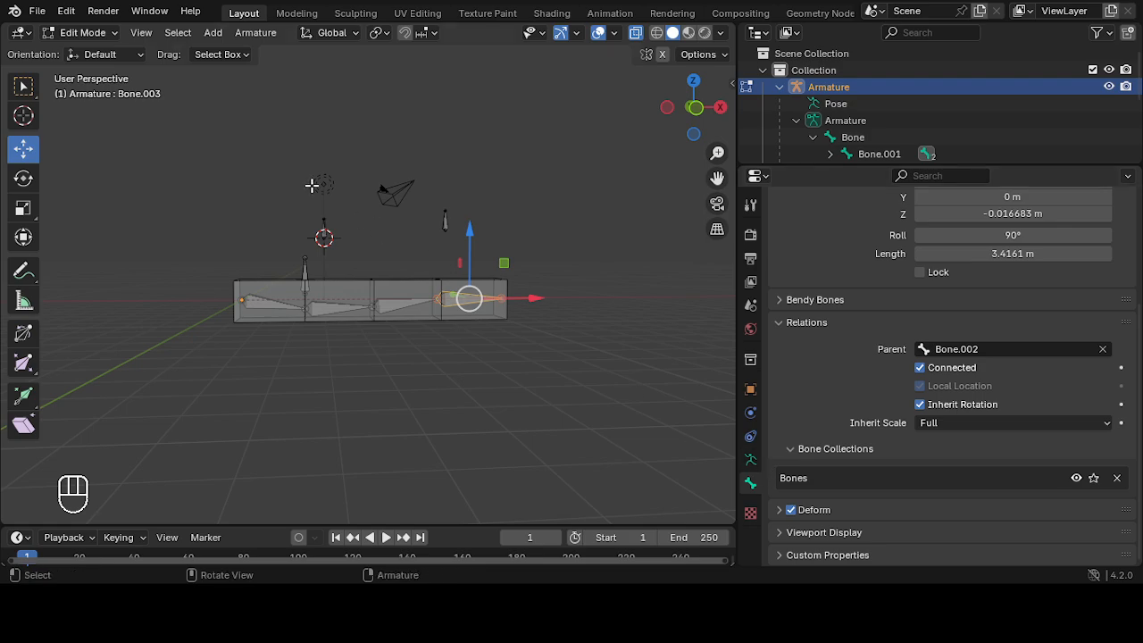
# Step: Return to Pose Mode and set the IK constraint's target bone to Bone.003
pyautogui.click(84, 32)
pyautogui.click(72, 90)
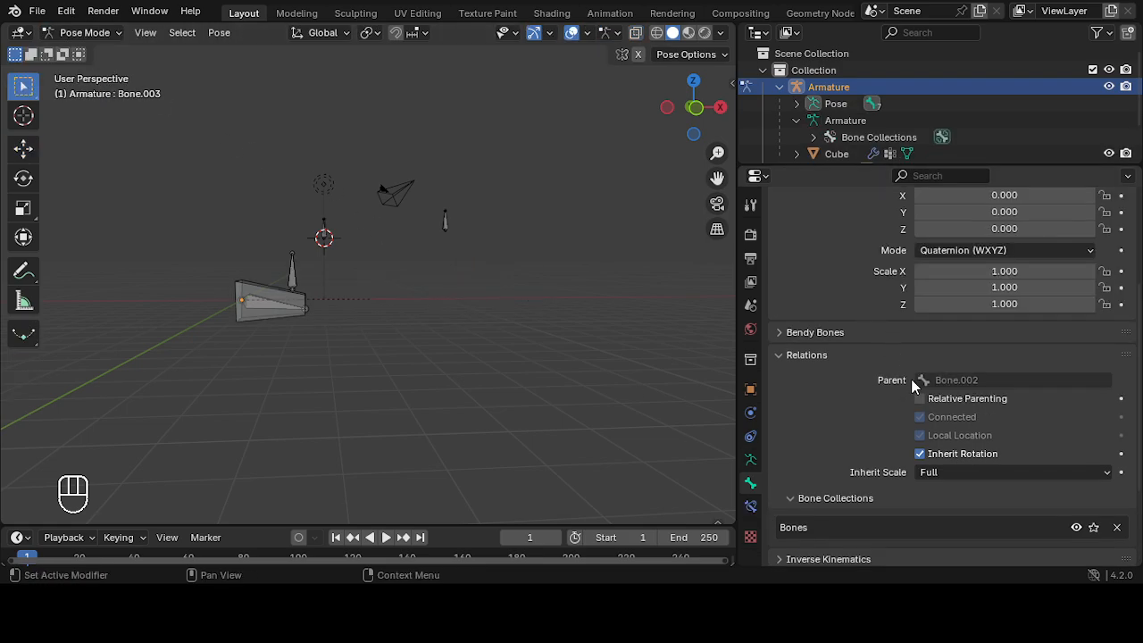
pyautogui.click(750, 506)
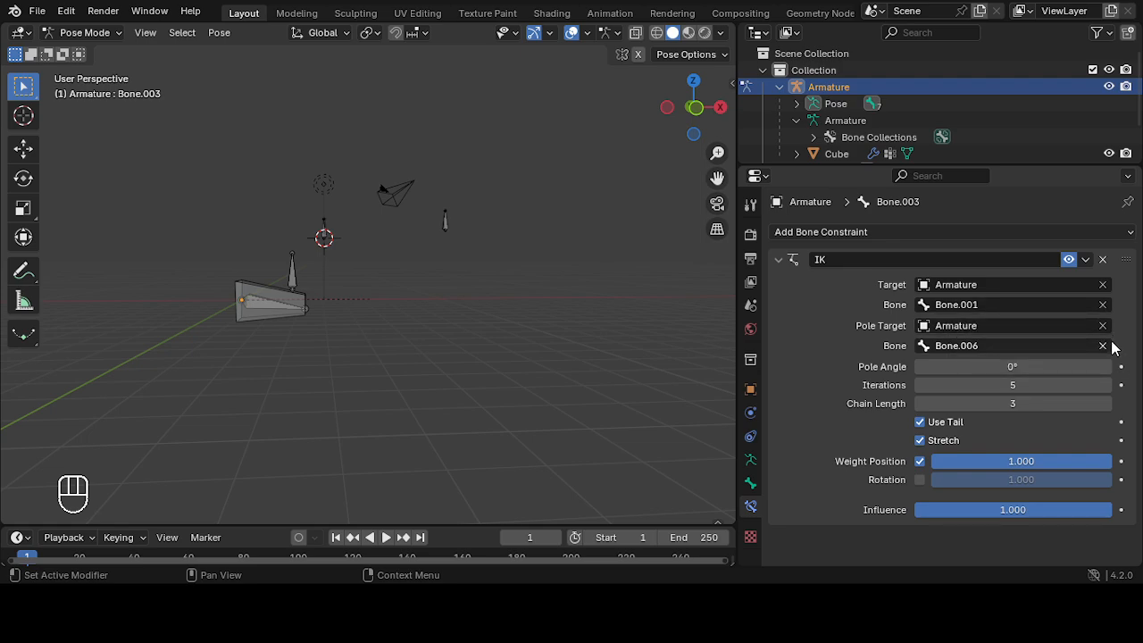
pyautogui.click(948, 348)
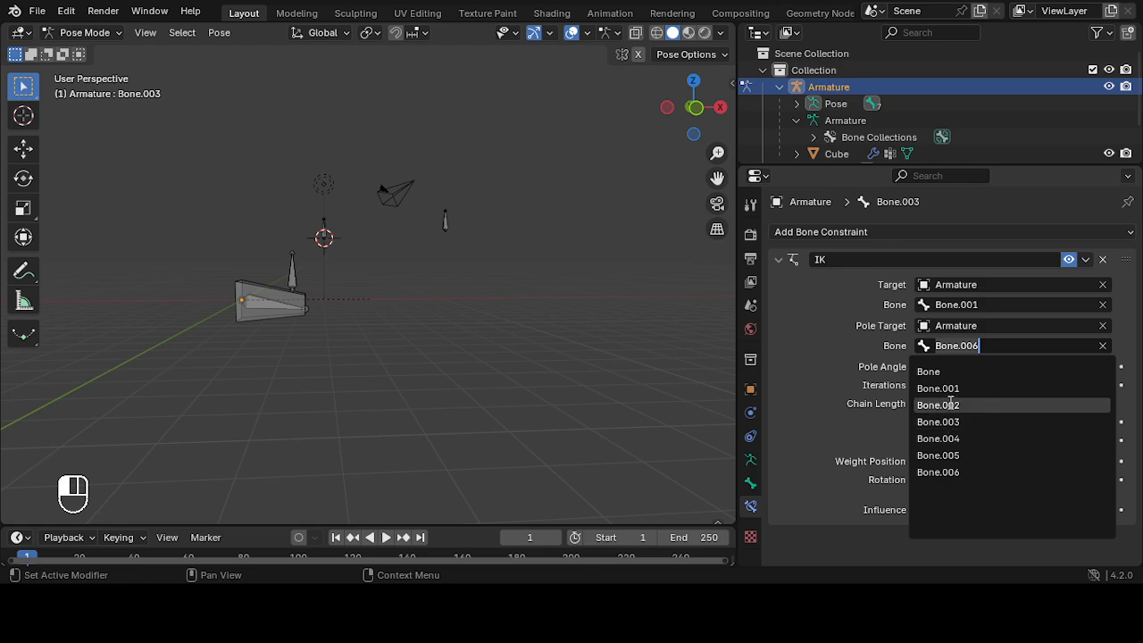
pyautogui.click(925, 305)
pyautogui.click(925, 305)
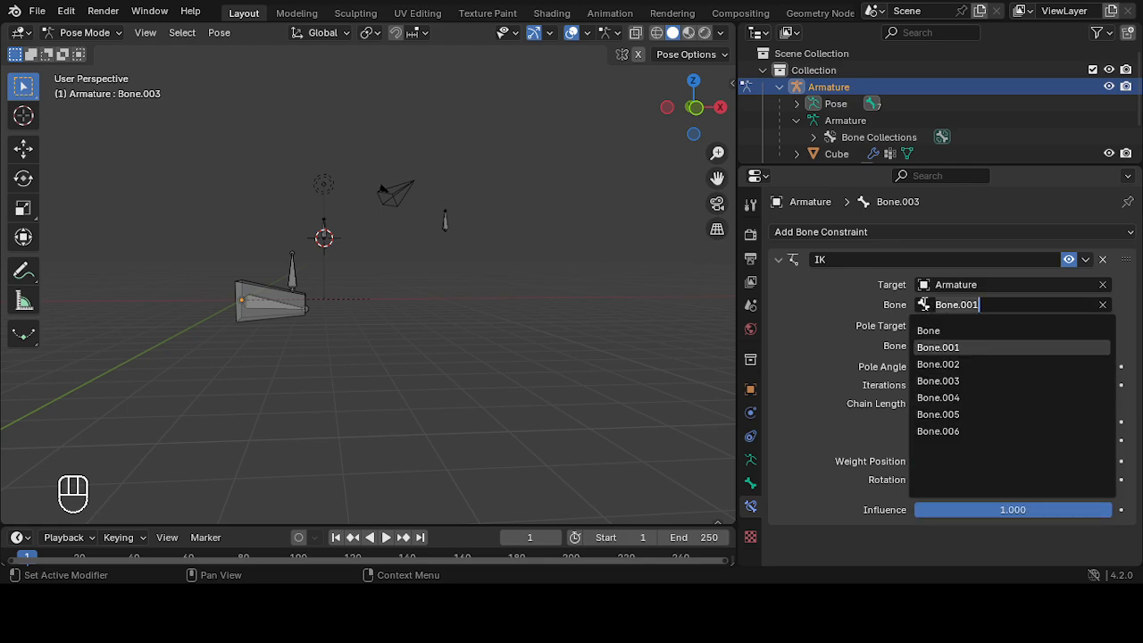
pyautogui.click(968, 380)
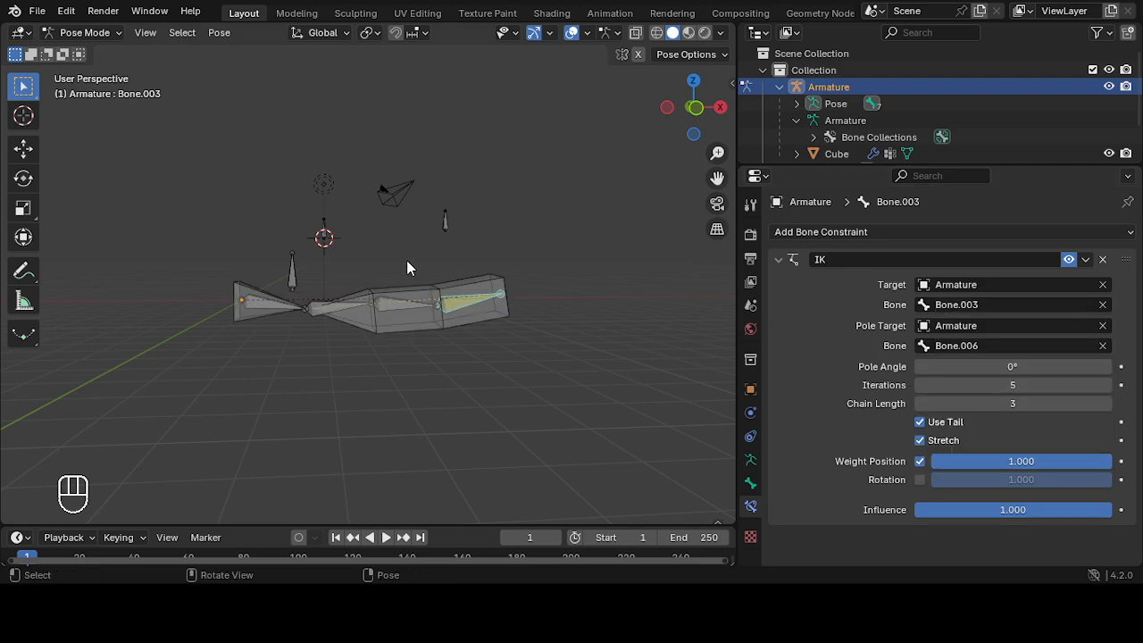
# Step: Identify the individual chain bones in Edit Mode and reselect the last one in Pose Mode
pyautogui.click(85, 32)
pyautogui.click(90, 52)
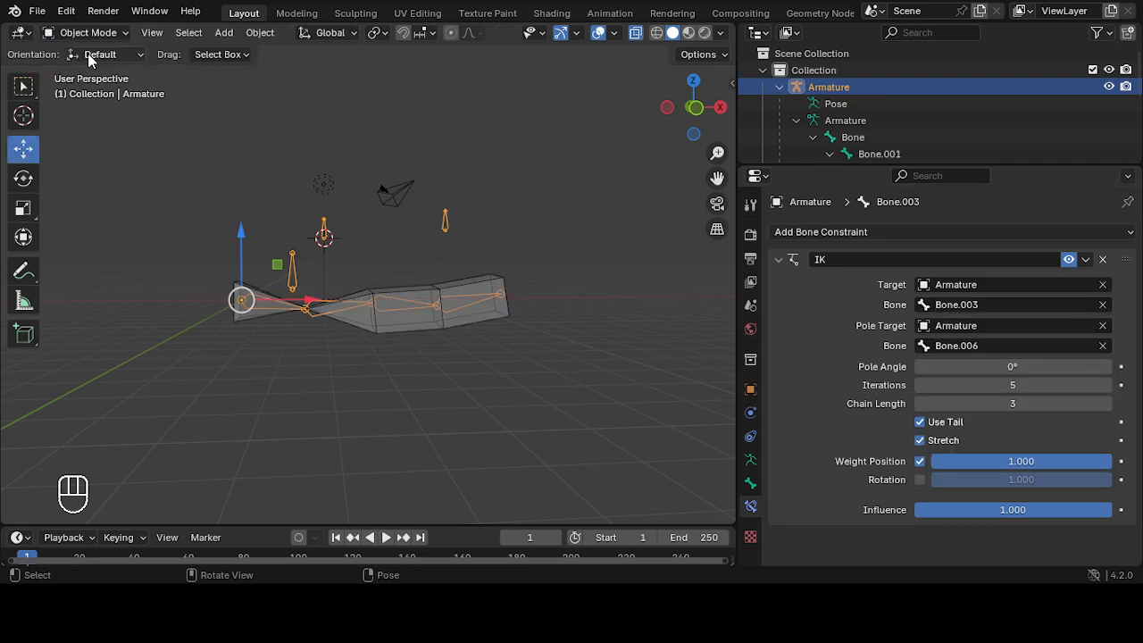
pyautogui.click(86, 32)
pyautogui.click(88, 69)
pyautogui.click(395, 308)
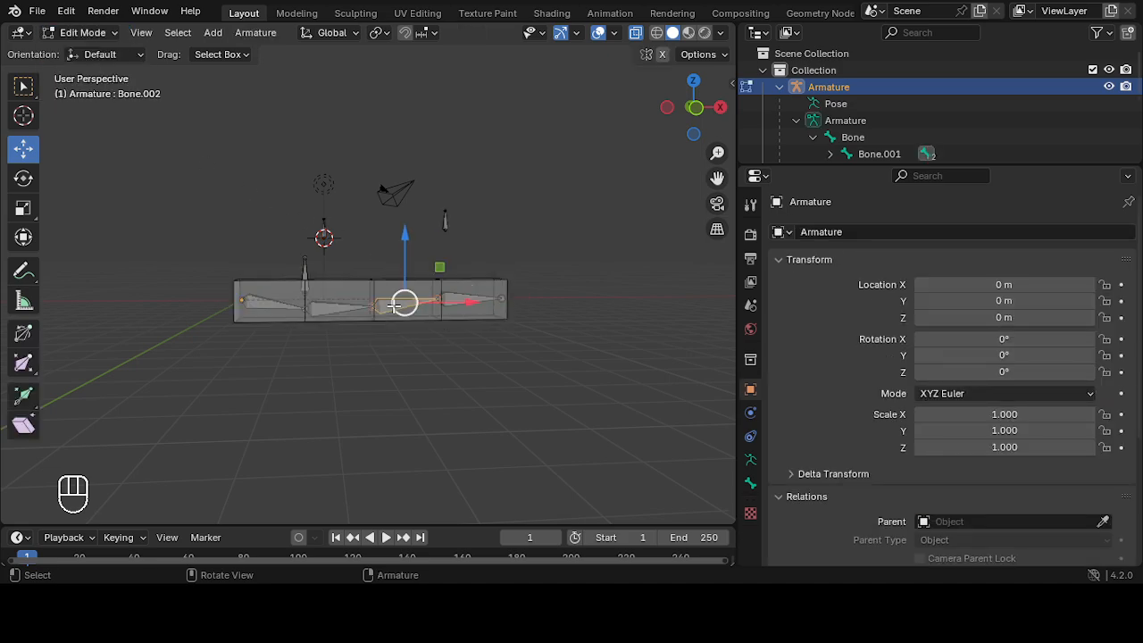
pyautogui.click(471, 305)
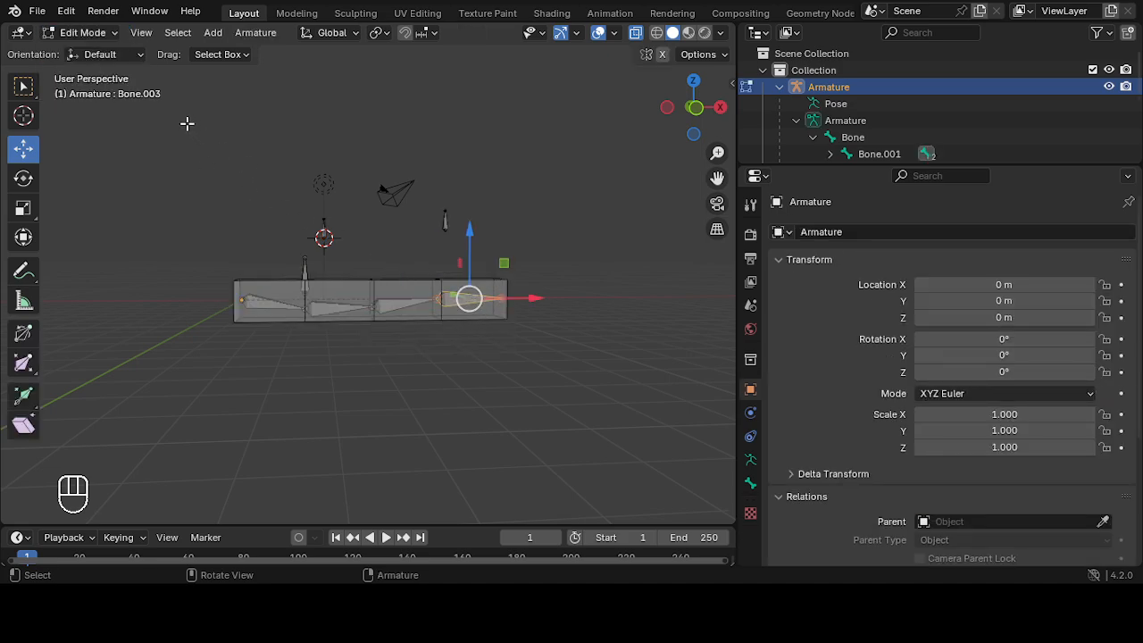
pyautogui.click(108, 33)
pyautogui.click(330, 308)
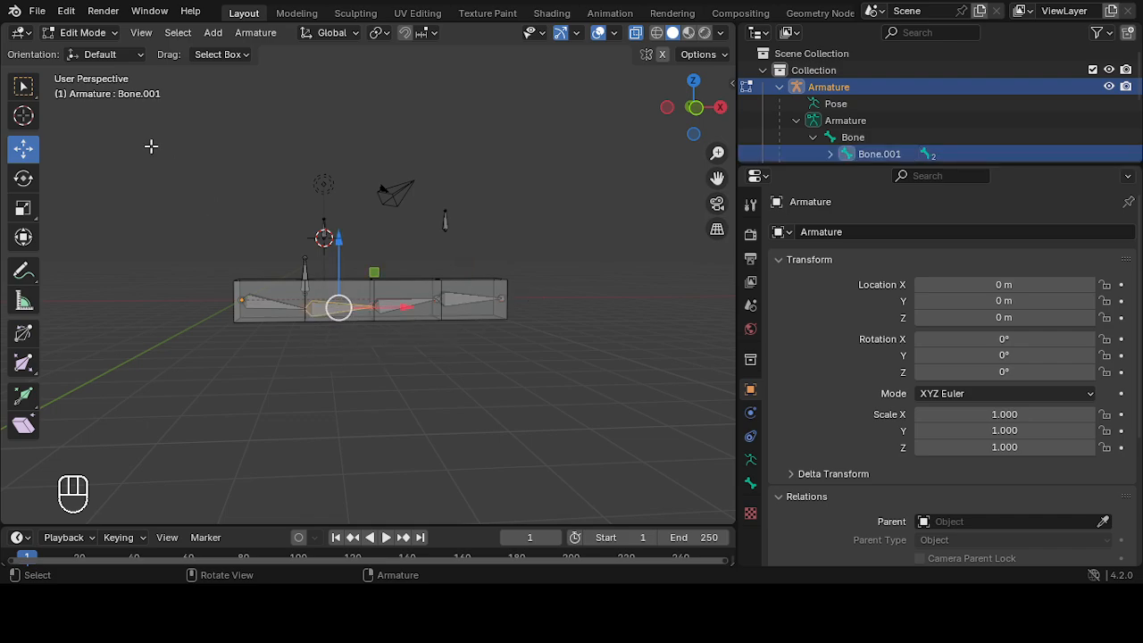
pyautogui.click(89, 33)
pyautogui.click(119, 85)
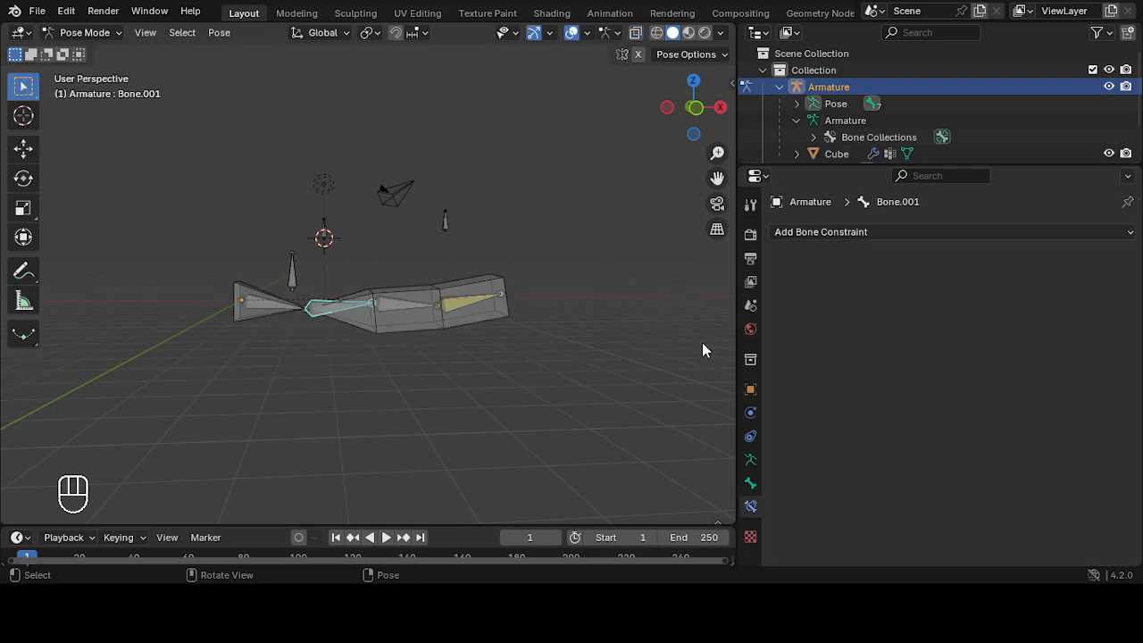
pyautogui.click(474, 297)
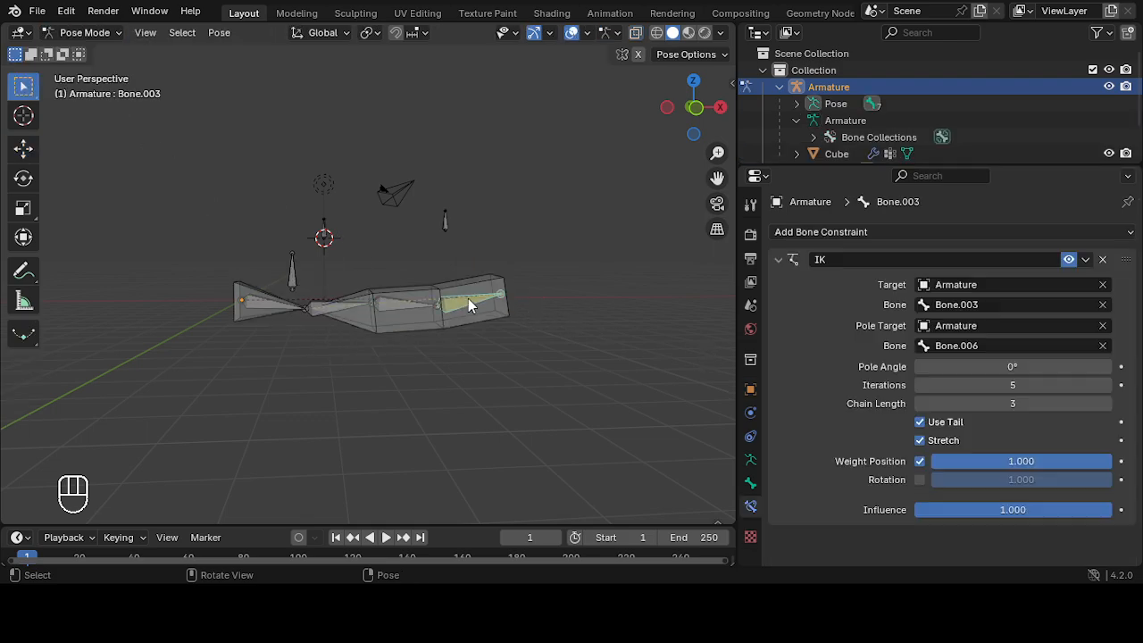
# Step: Set the IK constraint's target bone to Bone.001 and reduce its chain length to 0
pyautogui.click(929, 304)
pyautogui.click(947, 346)
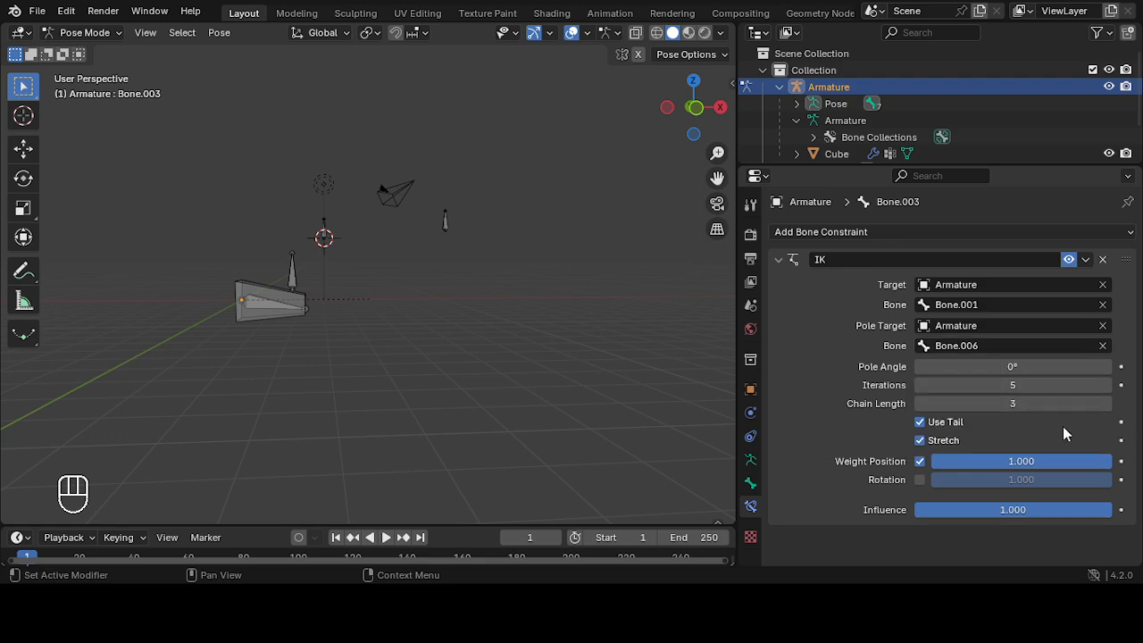
pyautogui.click(919, 404)
pyautogui.click(919, 404)
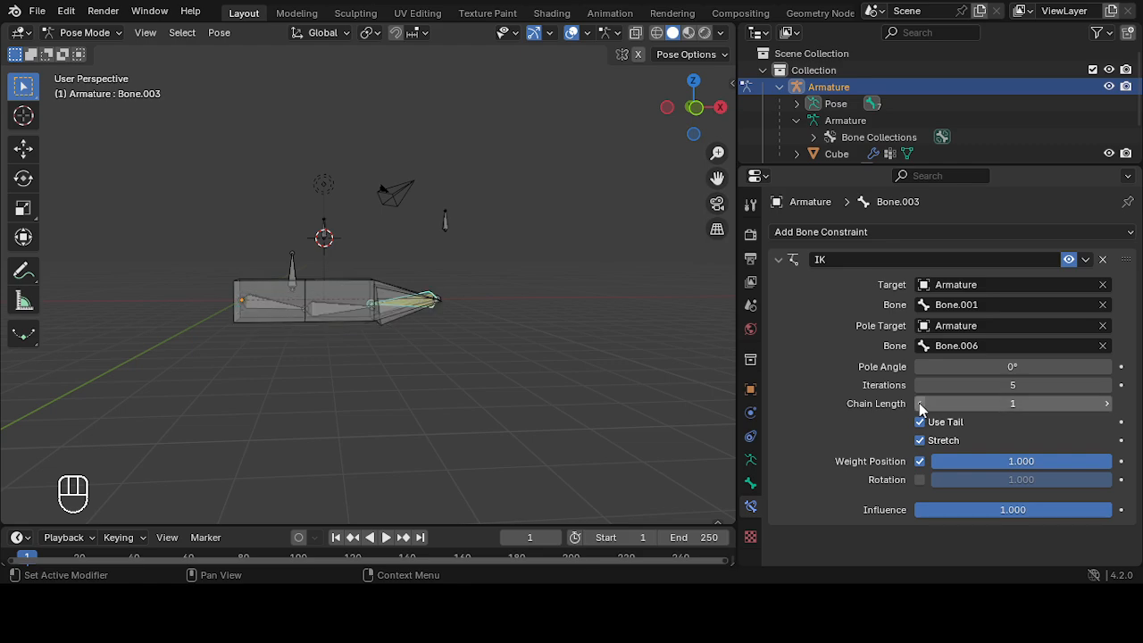
pyautogui.click(920, 404)
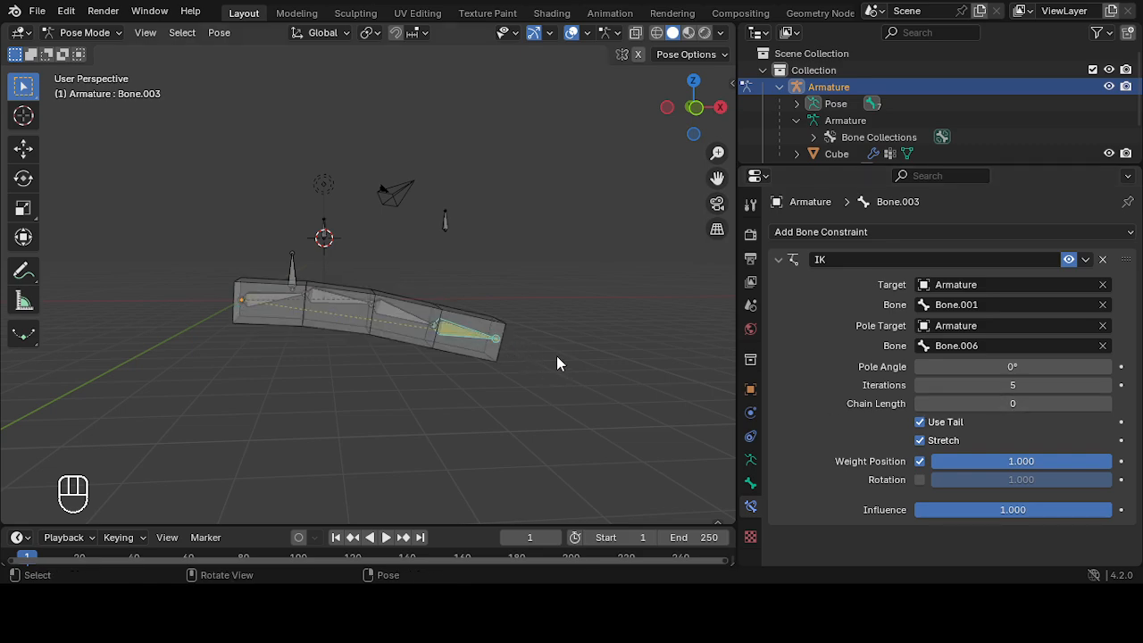
# Step: Test the chain with a cancelled rotation of the last bone and inspect the pose in front view
pyautogui.press('r')
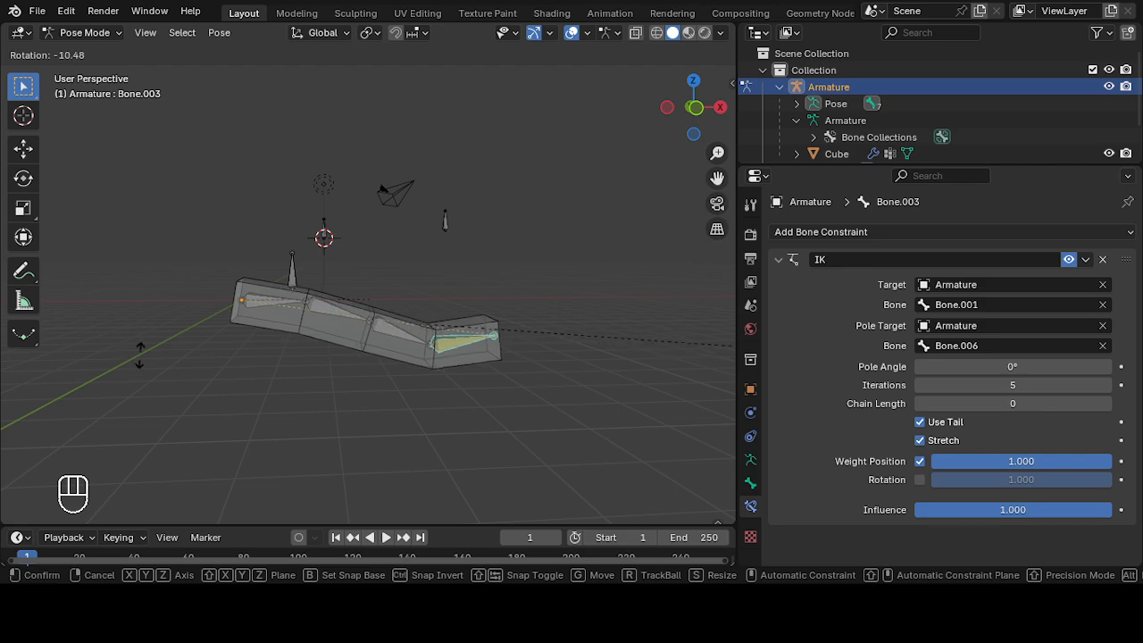
pyautogui.rightClick(244, 399)
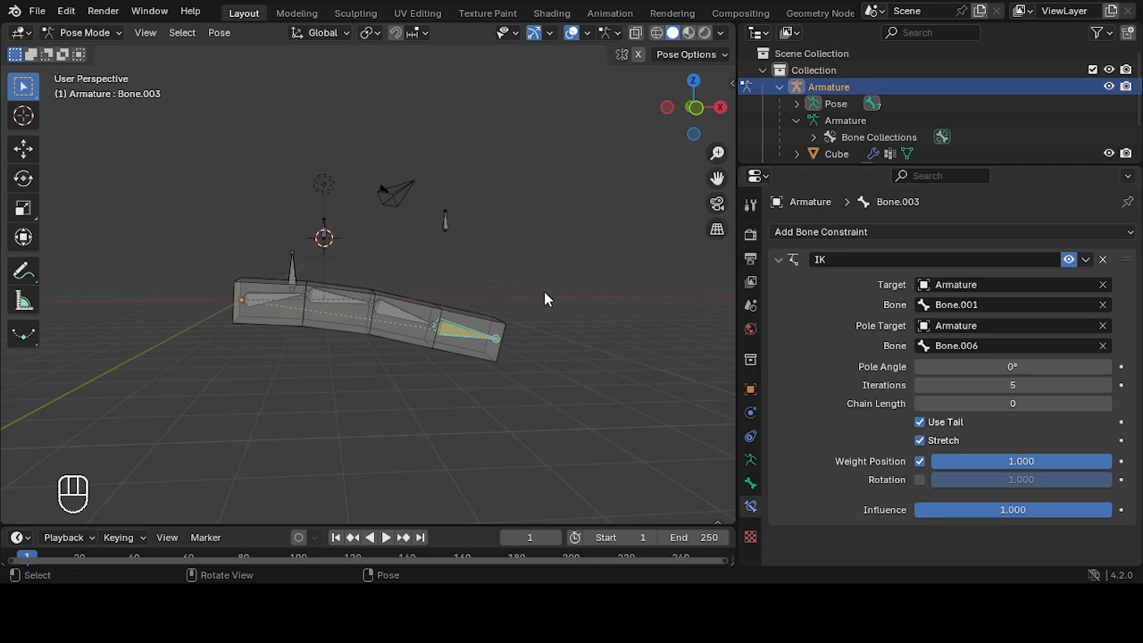
pyautogui.press('KP_1')
pyautogui.scroll(3, 515, 267)
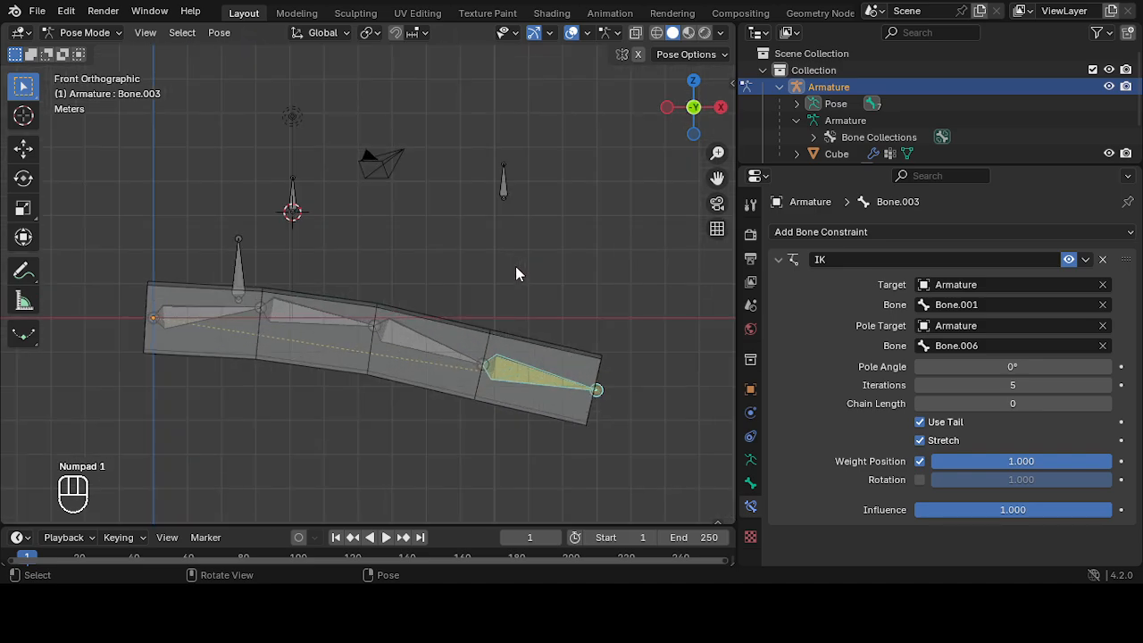
pyautogui.scroll(-2, 542, 274)
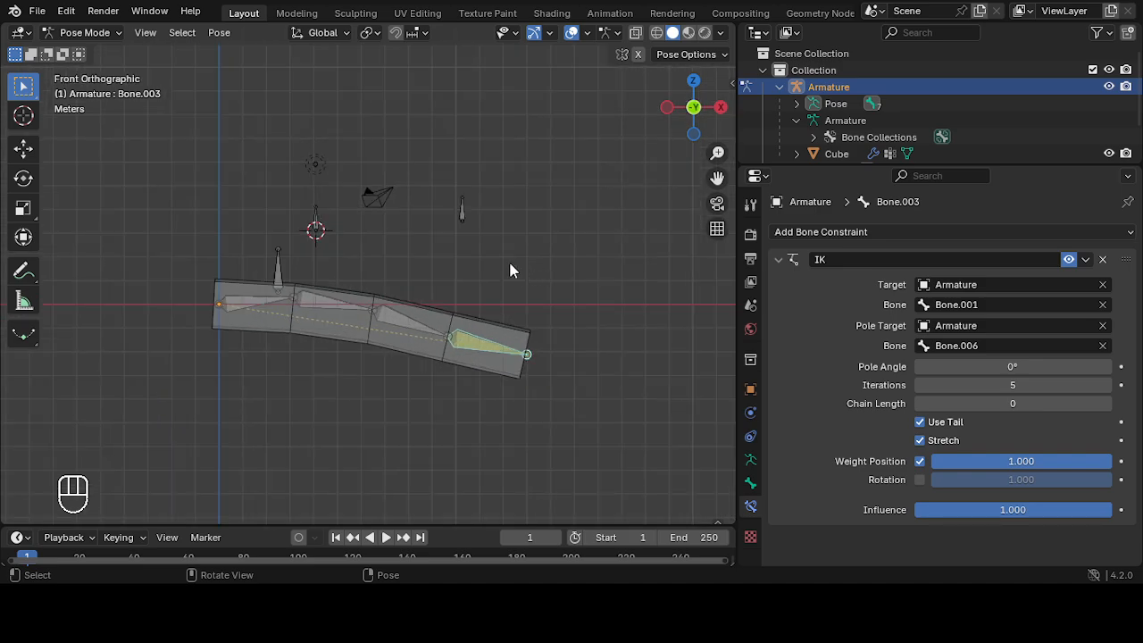